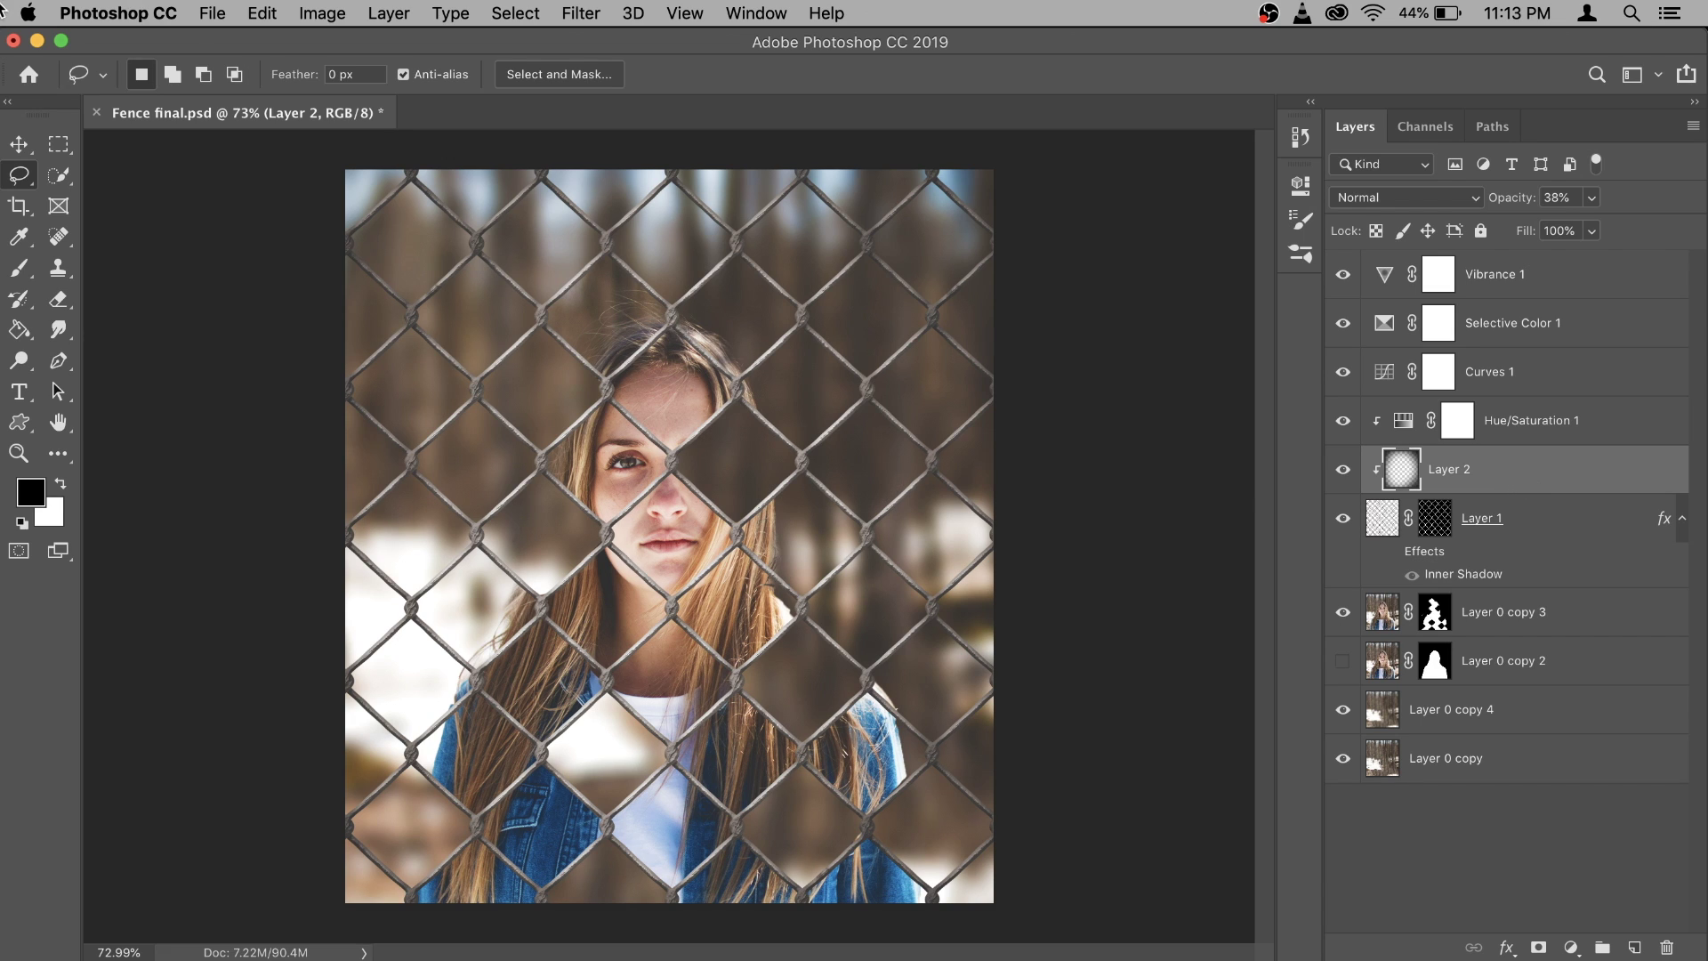
Open guillaume-bolduc-246404-unsplash.jpg from the Fence Final folder and fit it on screen.
left_click(211, 13)
left_click(233, 65)
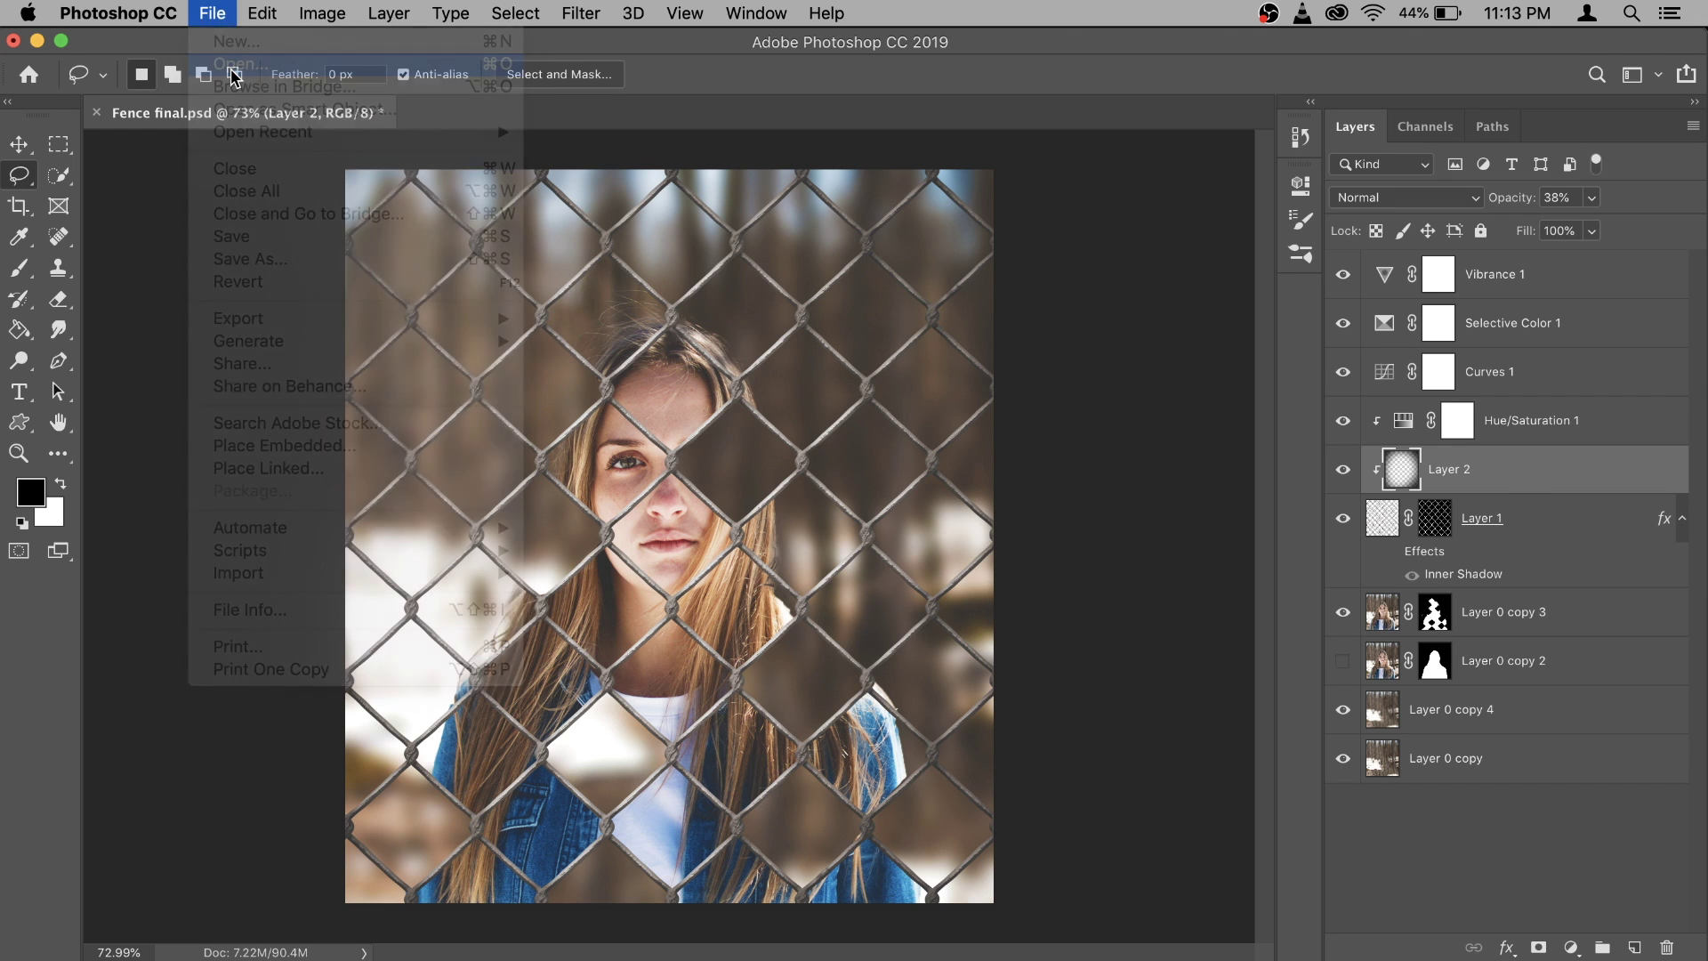
left_click(794, 301)
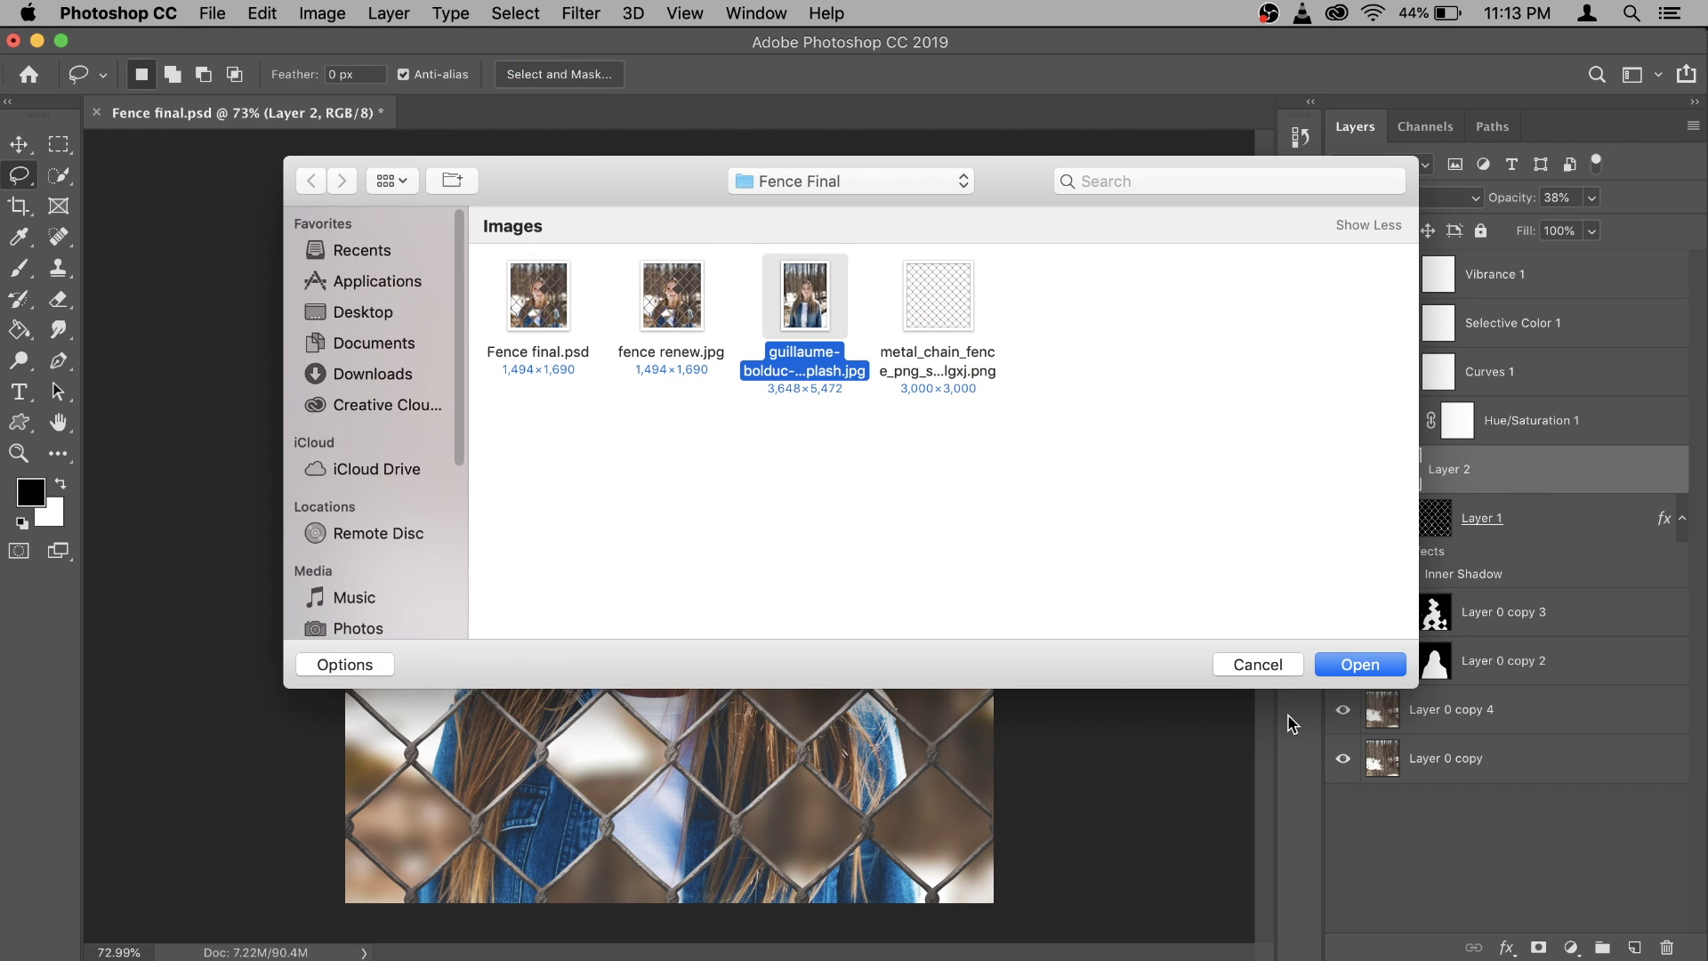
left_click(1346, 665)
key("super+0")
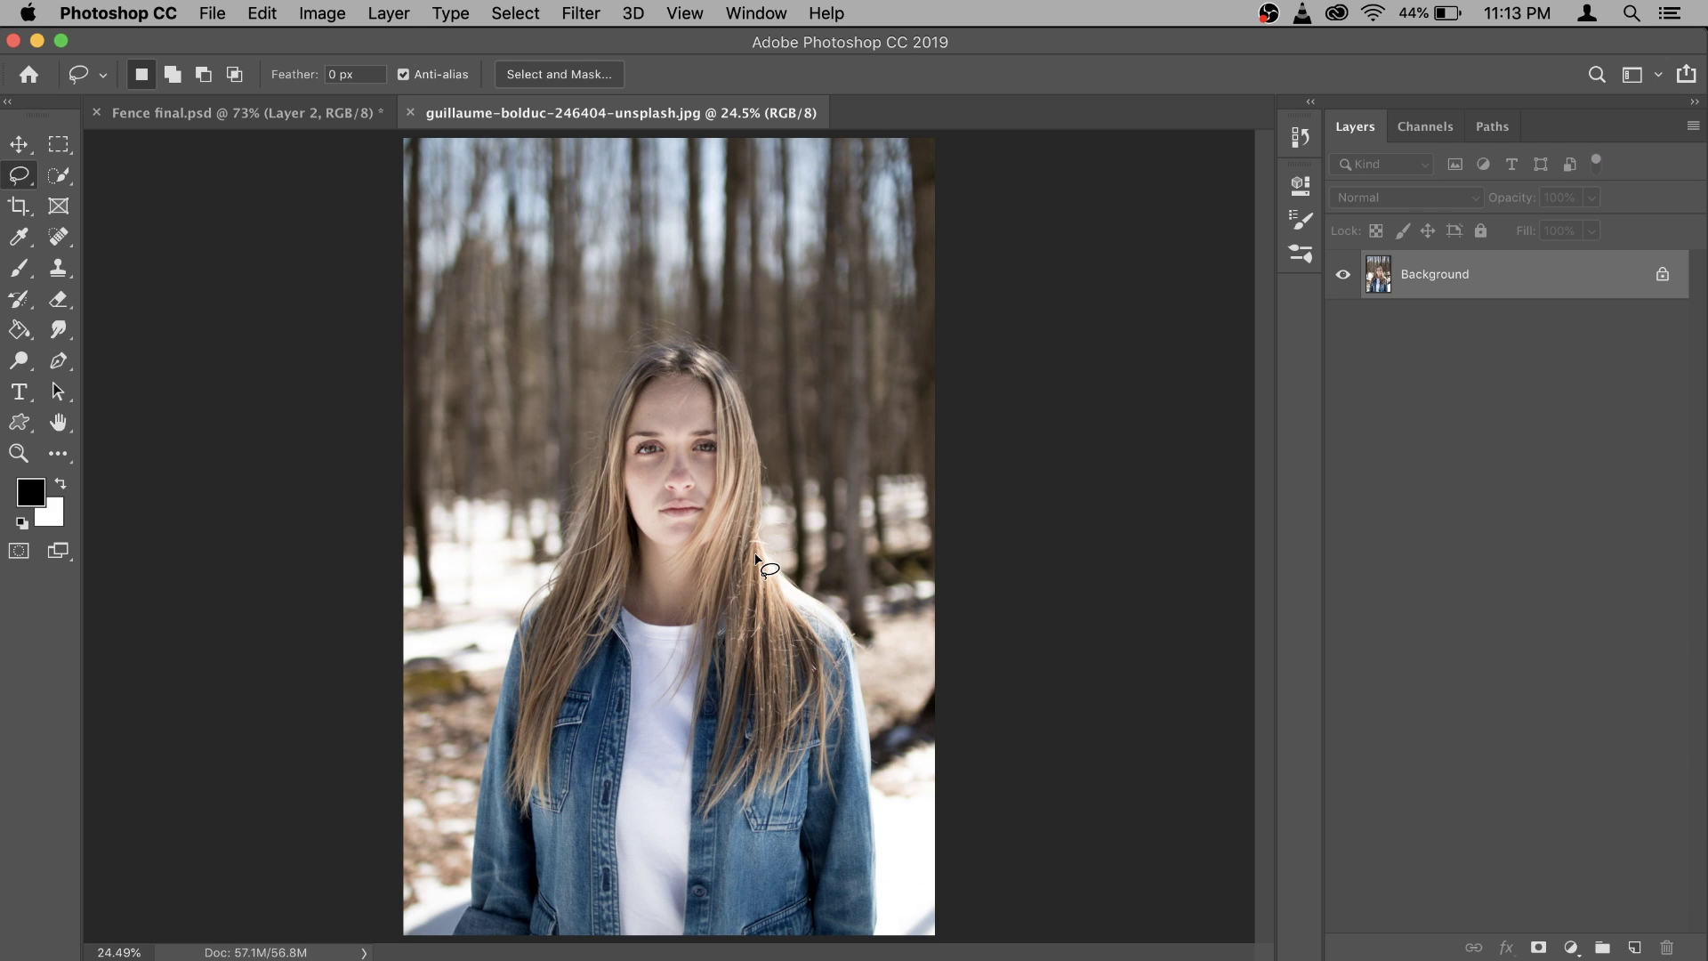
Unlock the Background into Layer 0 and duplicate it.
double_click(1530, 278)
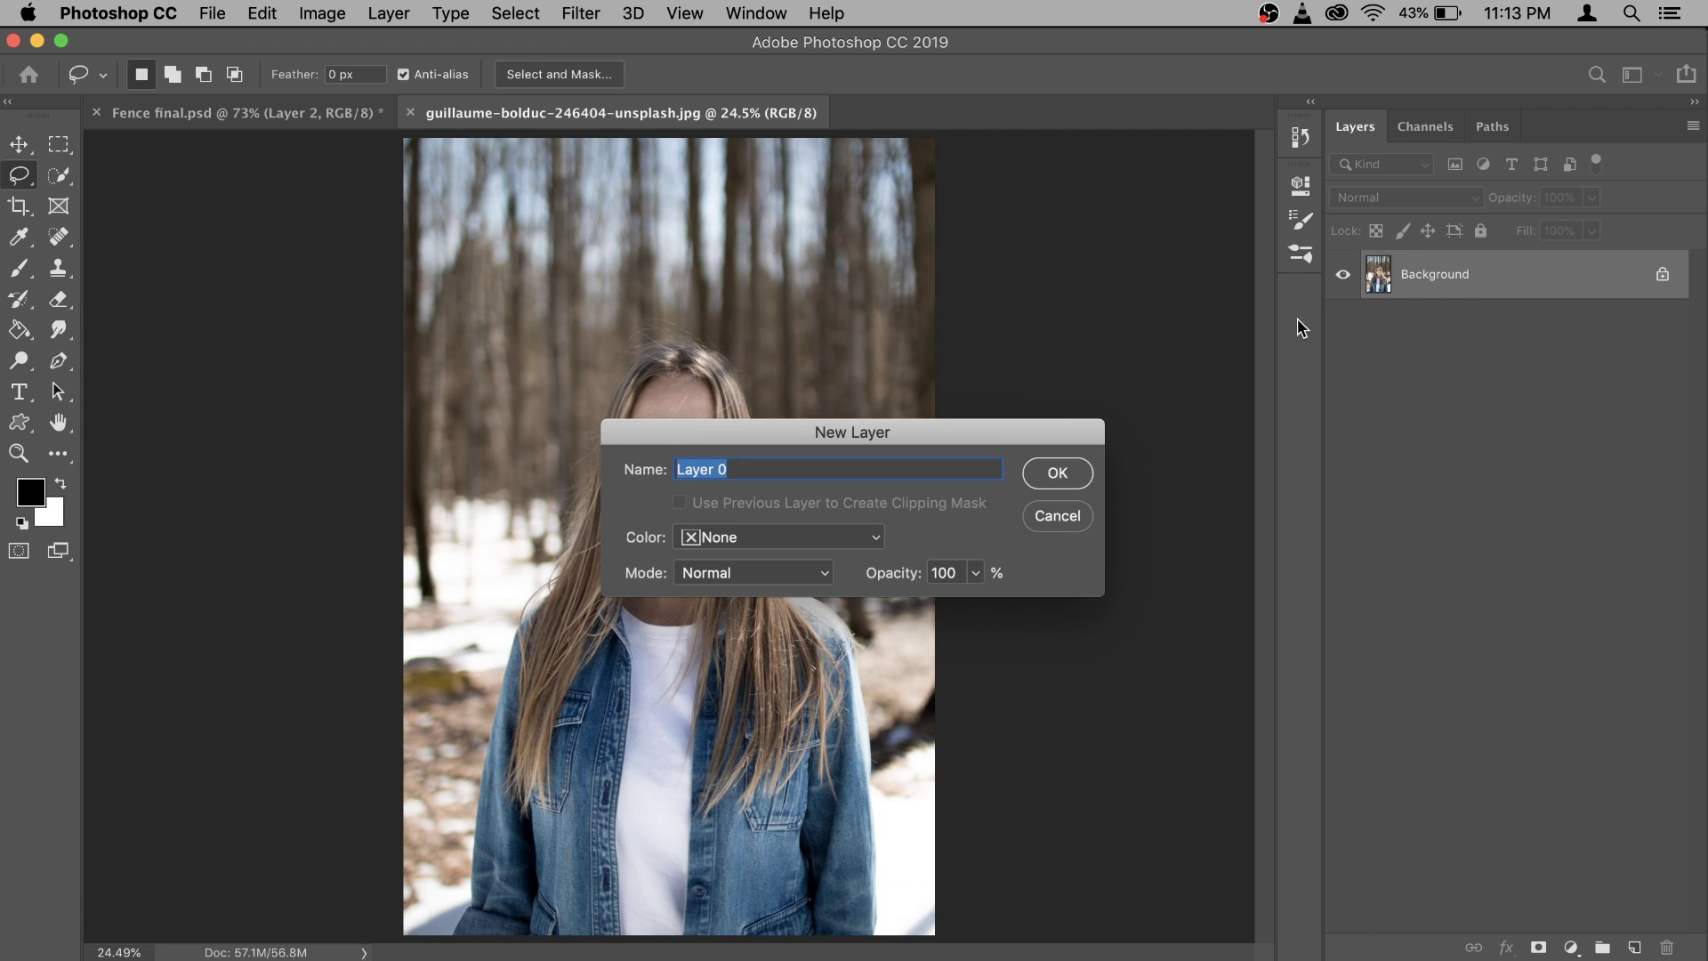
left_click(1060, 473)
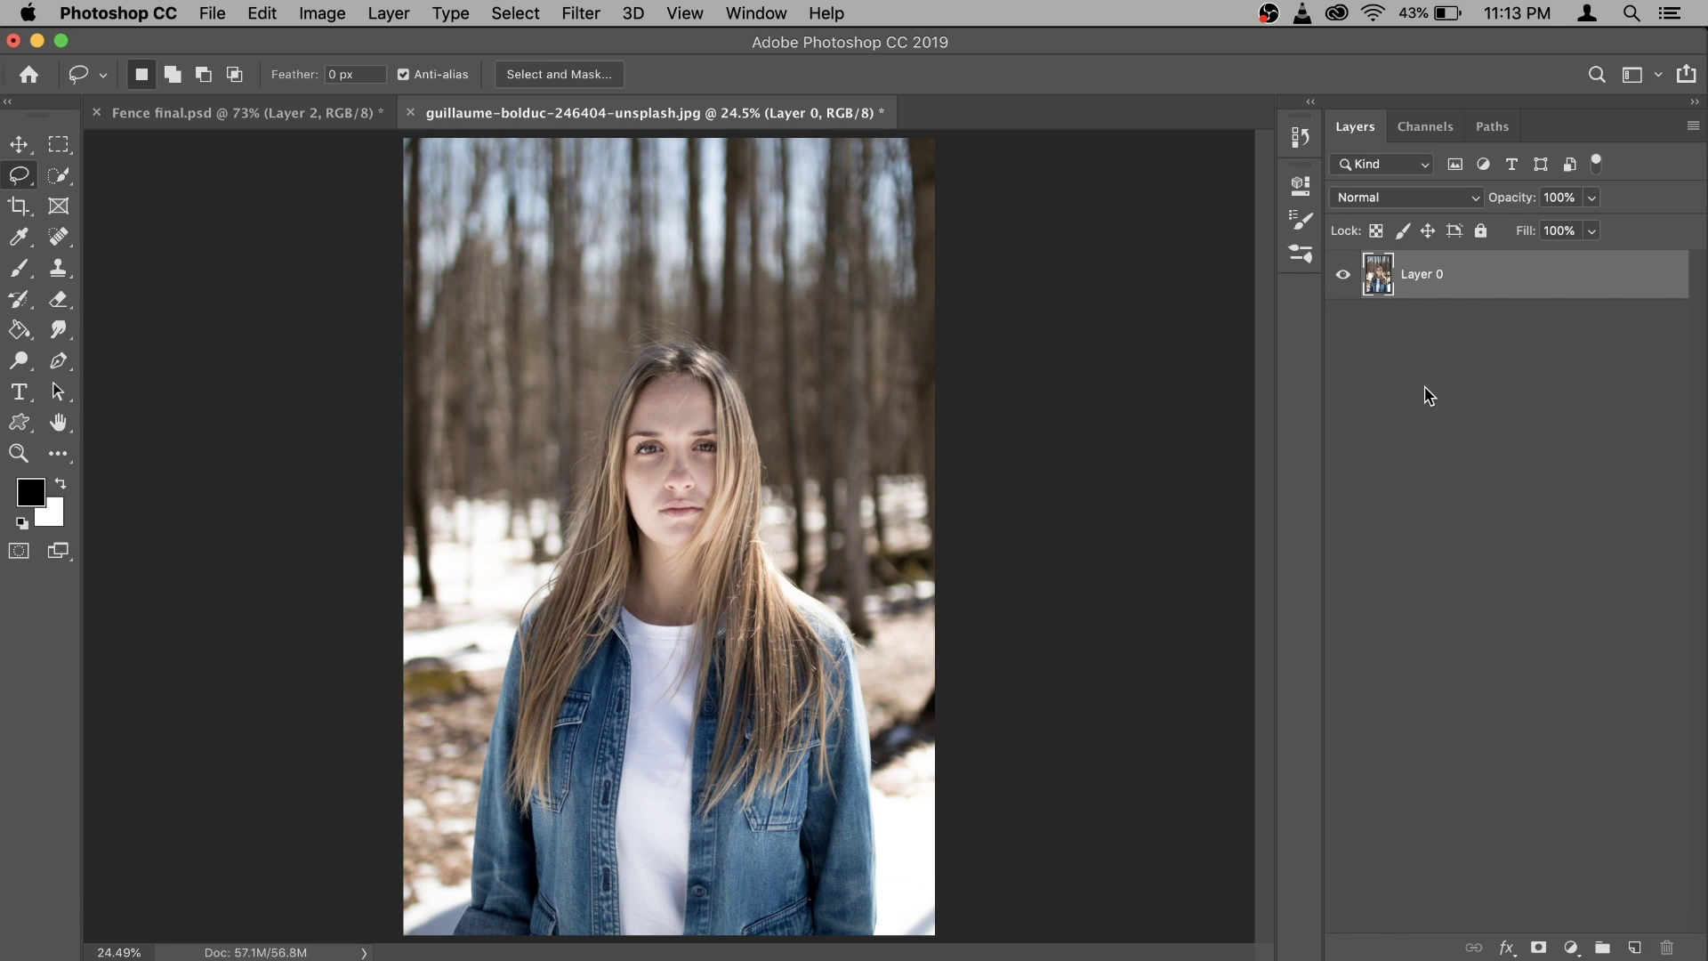
key("super+j")
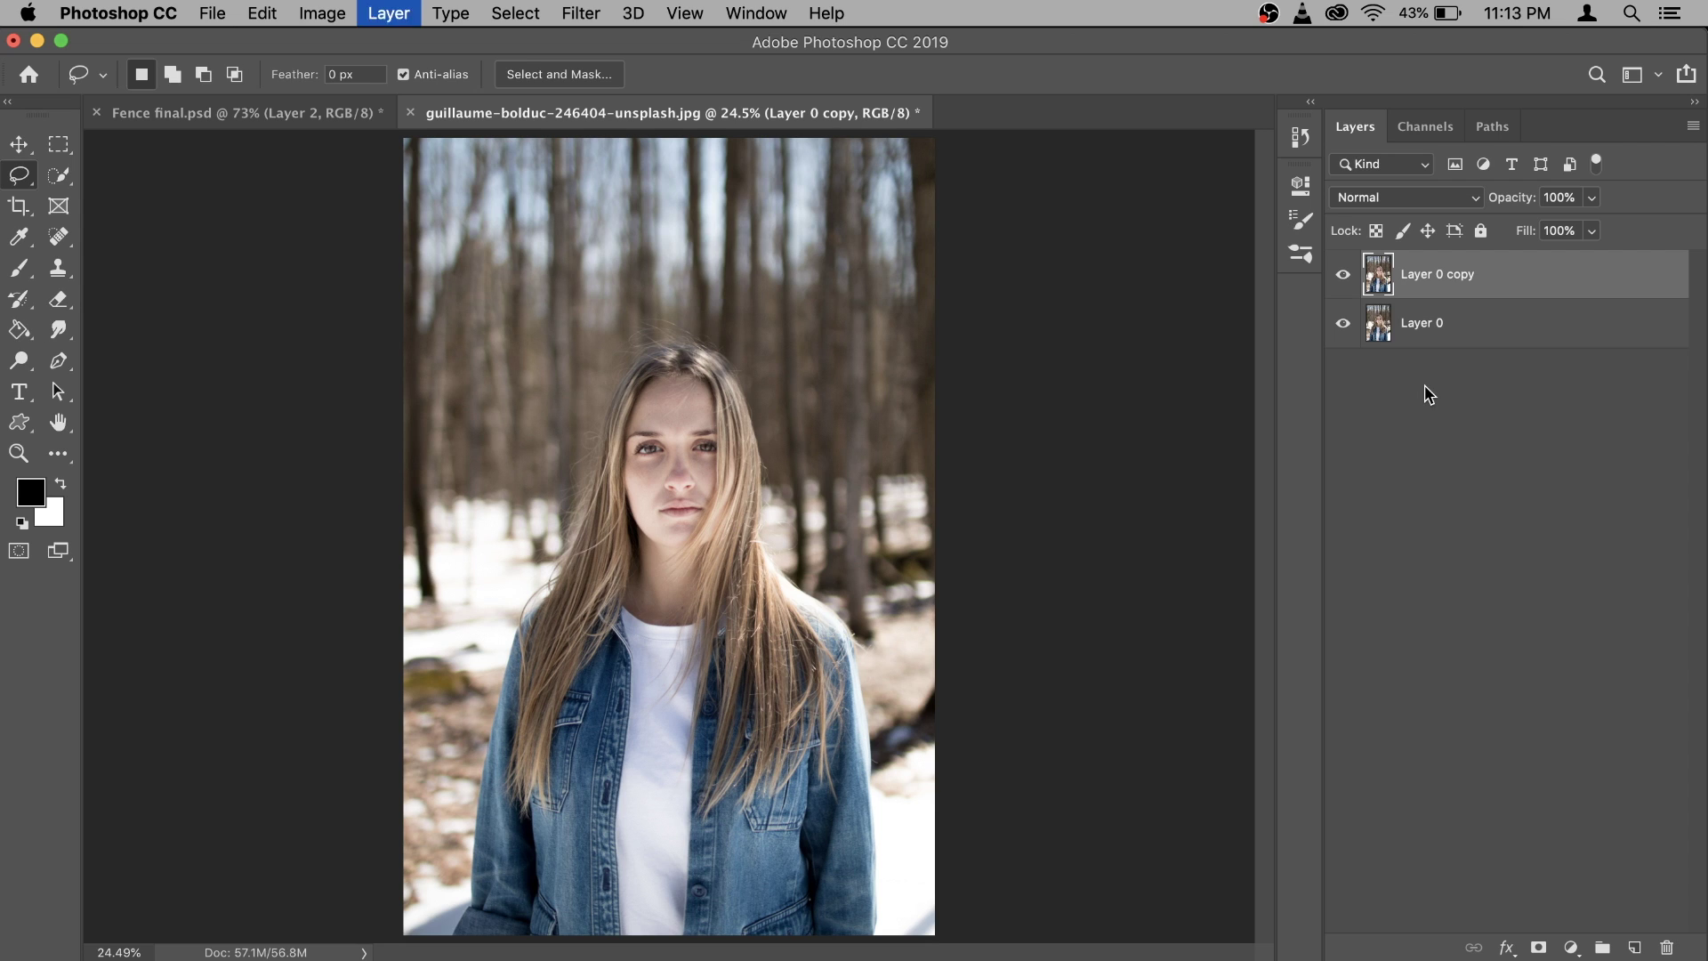
Rename the copy 'model' and the original layer 'background'.
double_click(1442, 276)
type("model")
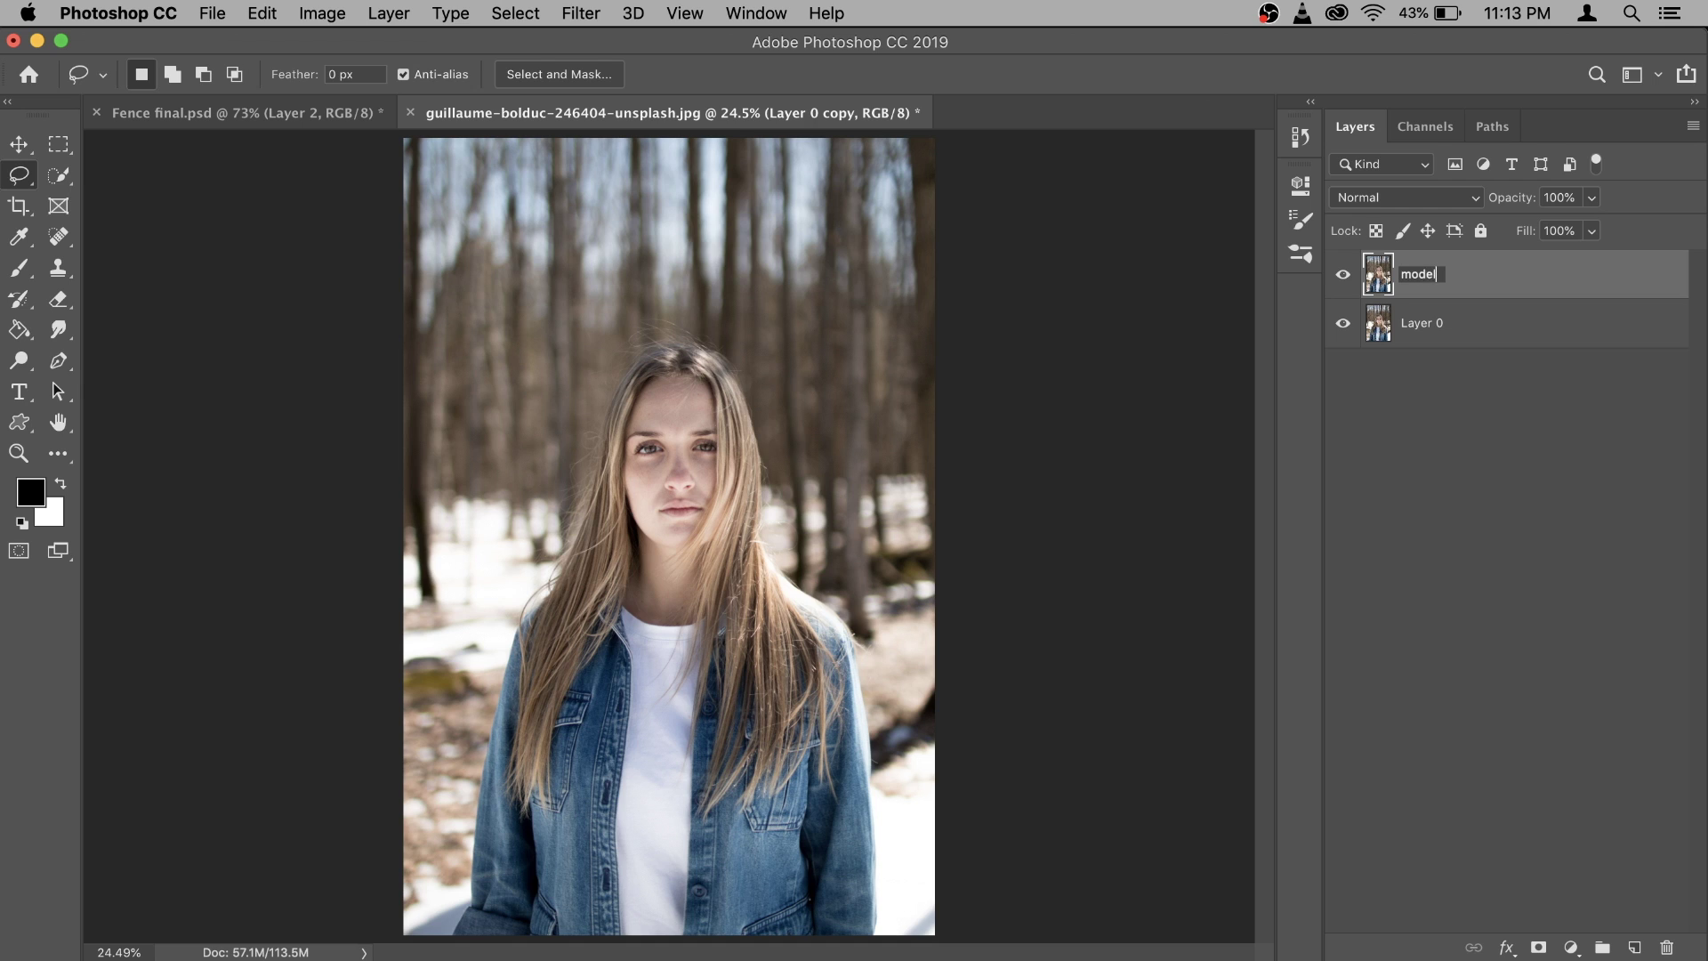
key("Return")
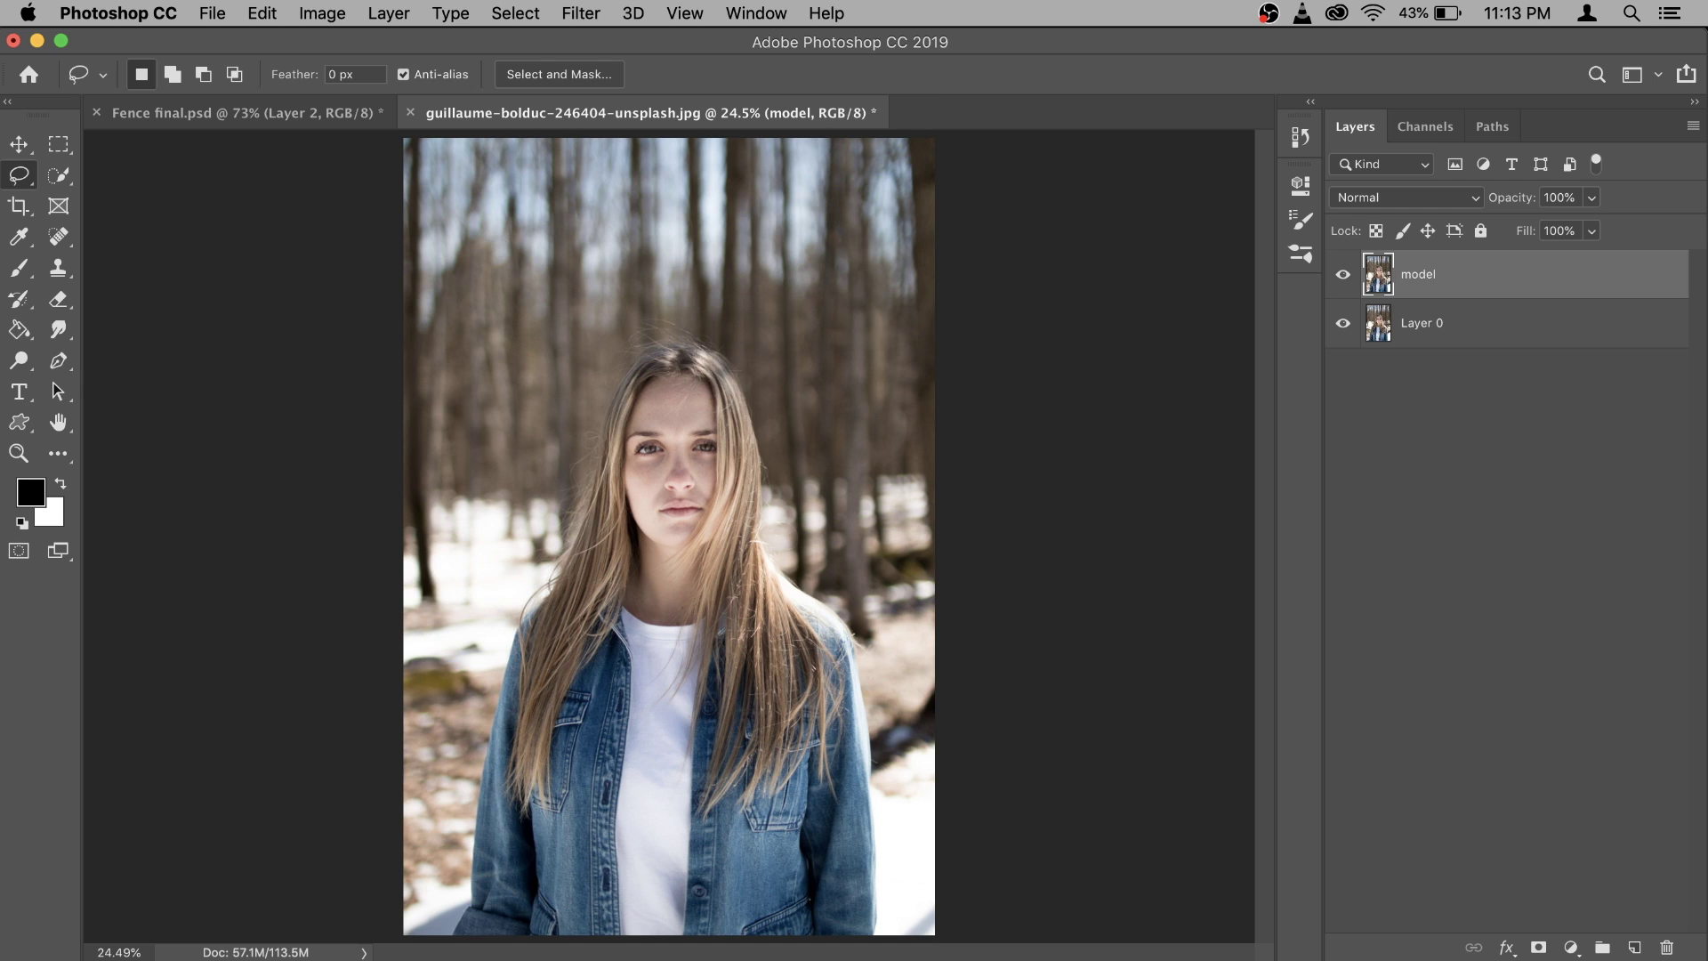
double_click(1426, 322)
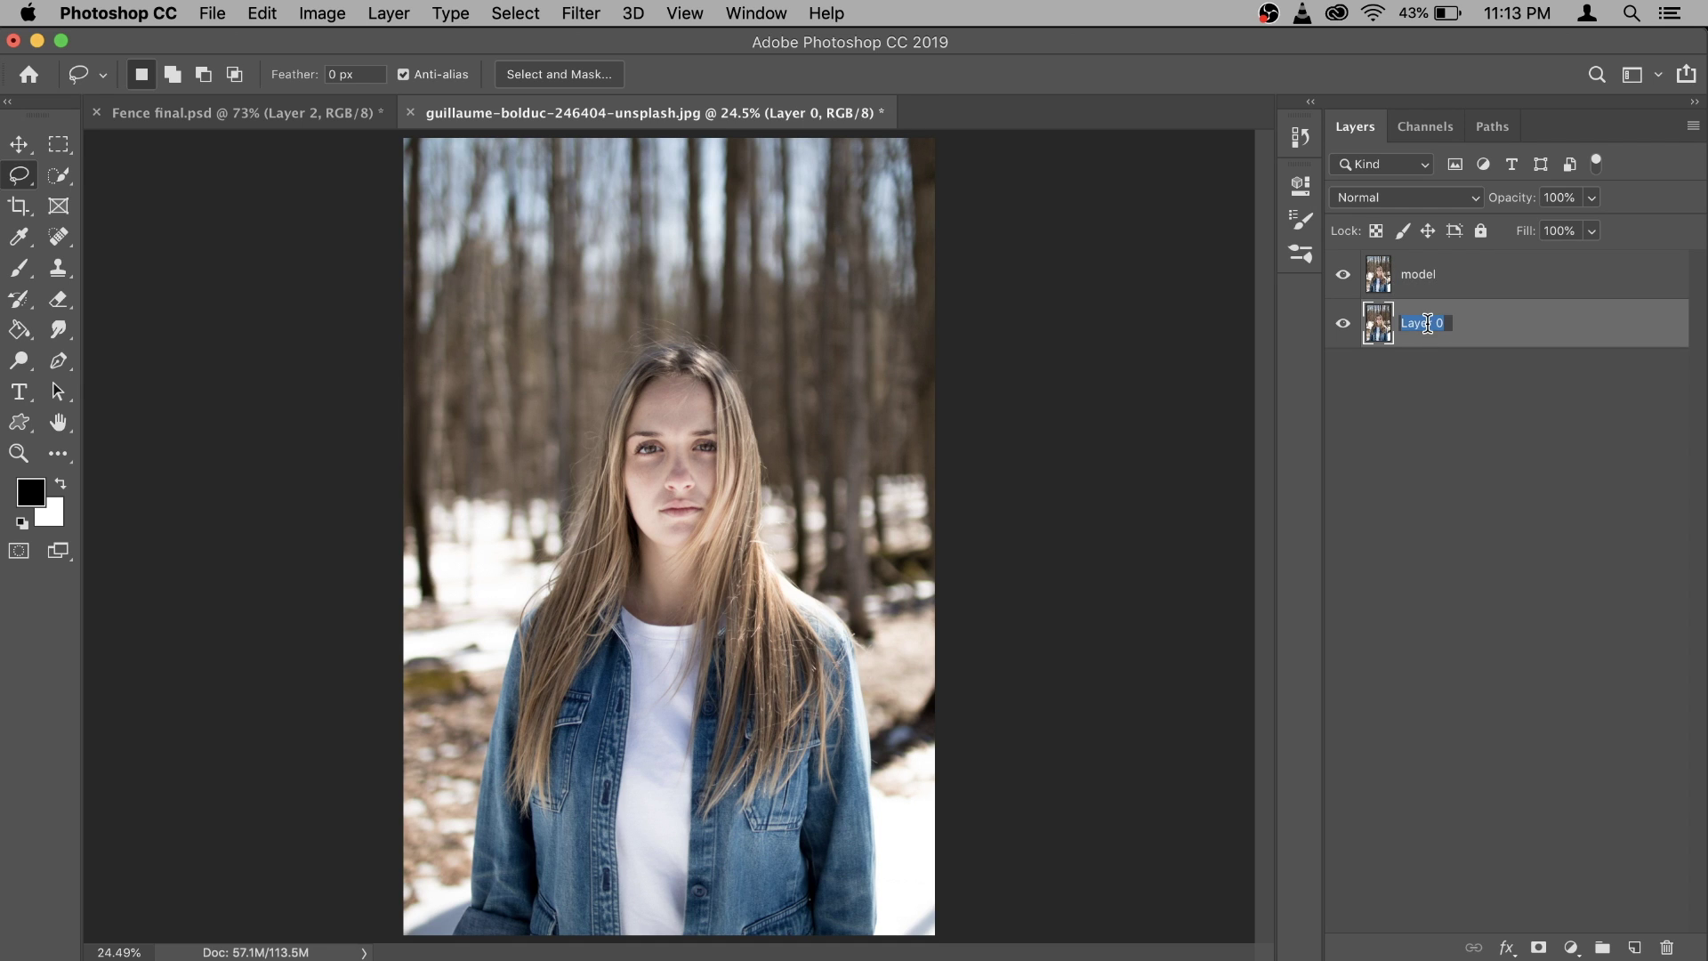
type("background")
key("Return")
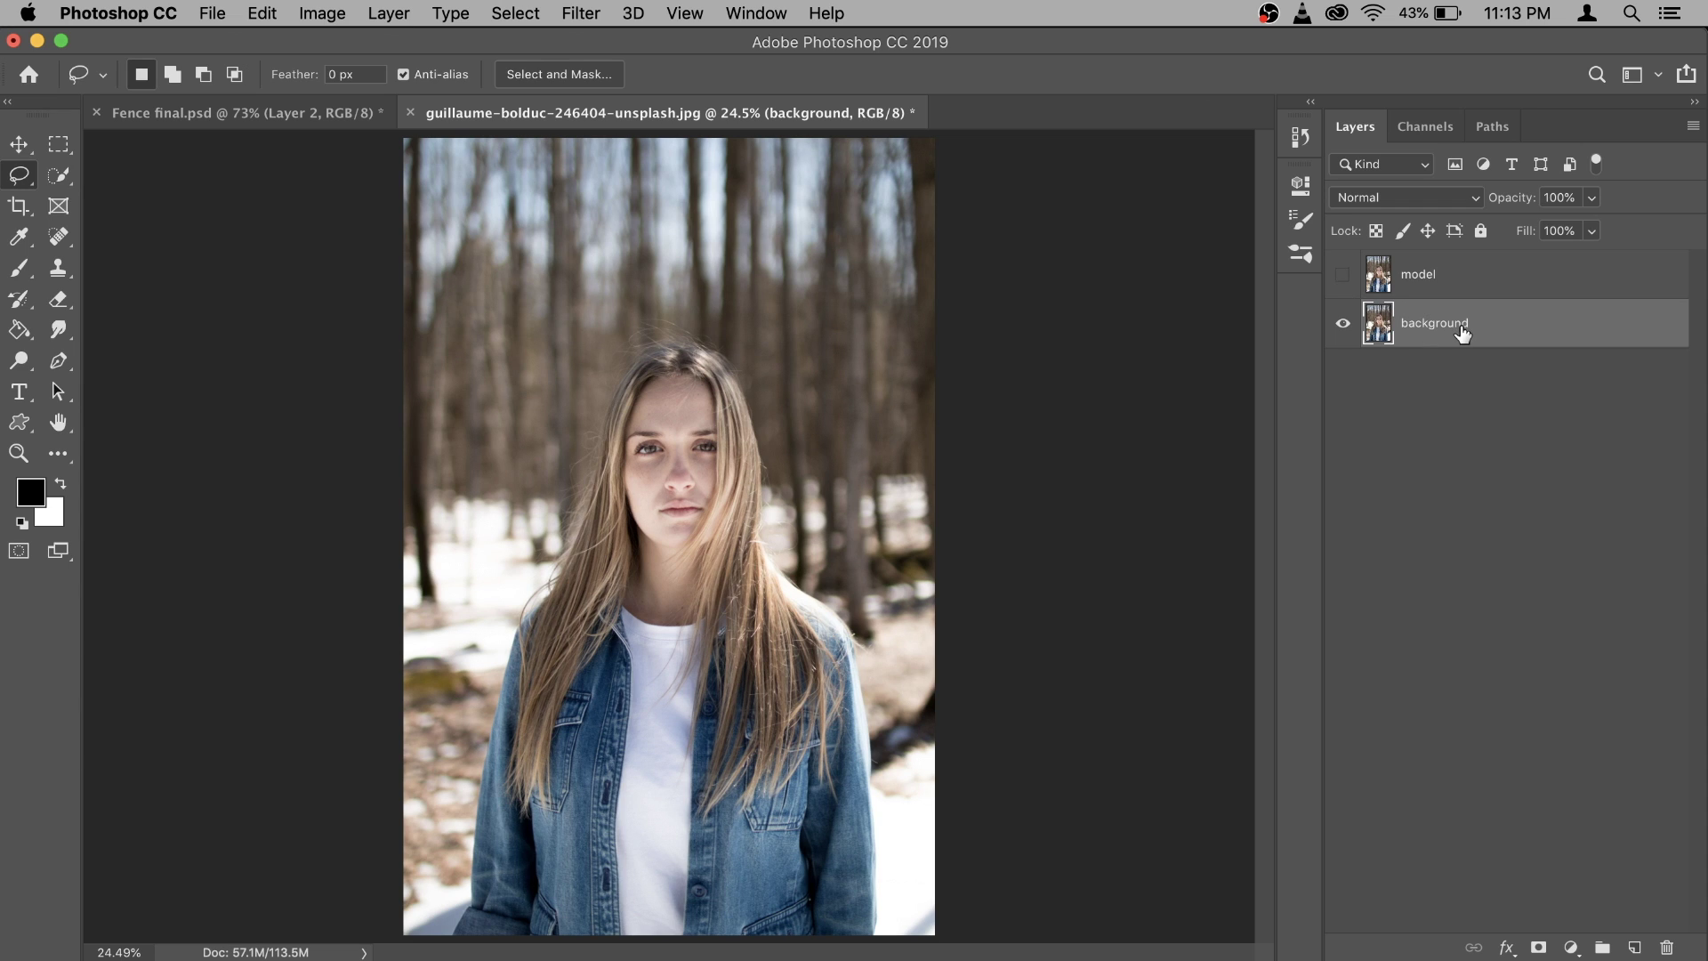
Lasso around the woman and Content-Aware fill her out of the background layer.
left_click(17, 176)
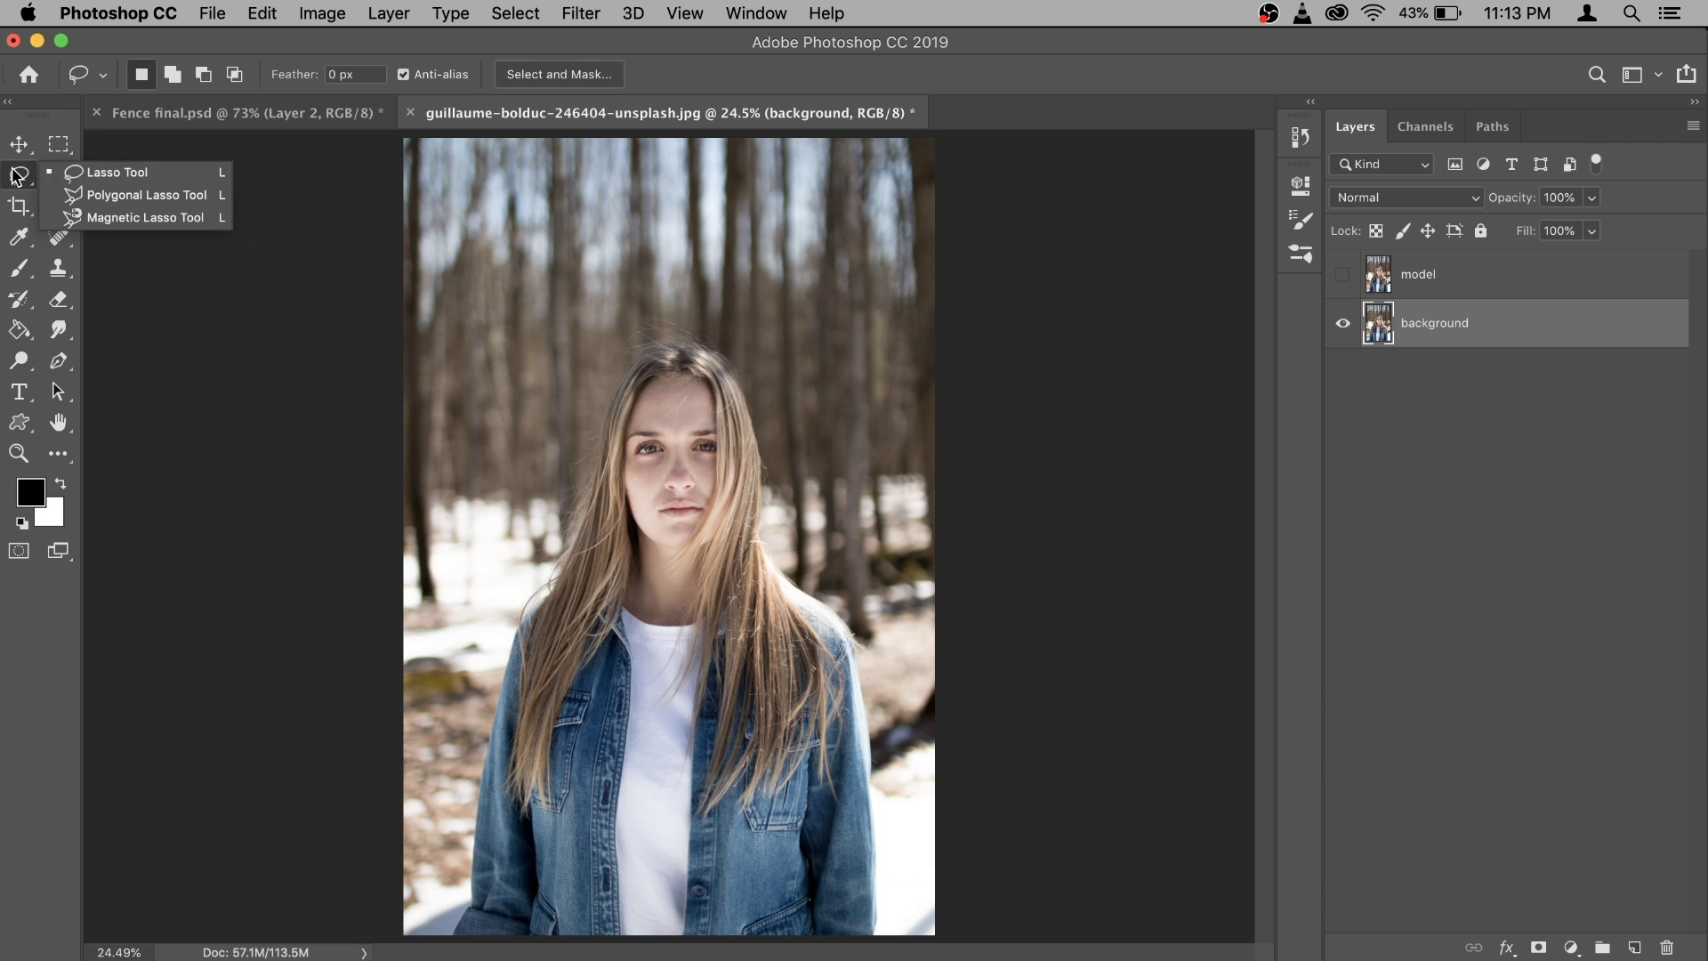
left_click(73, 181)
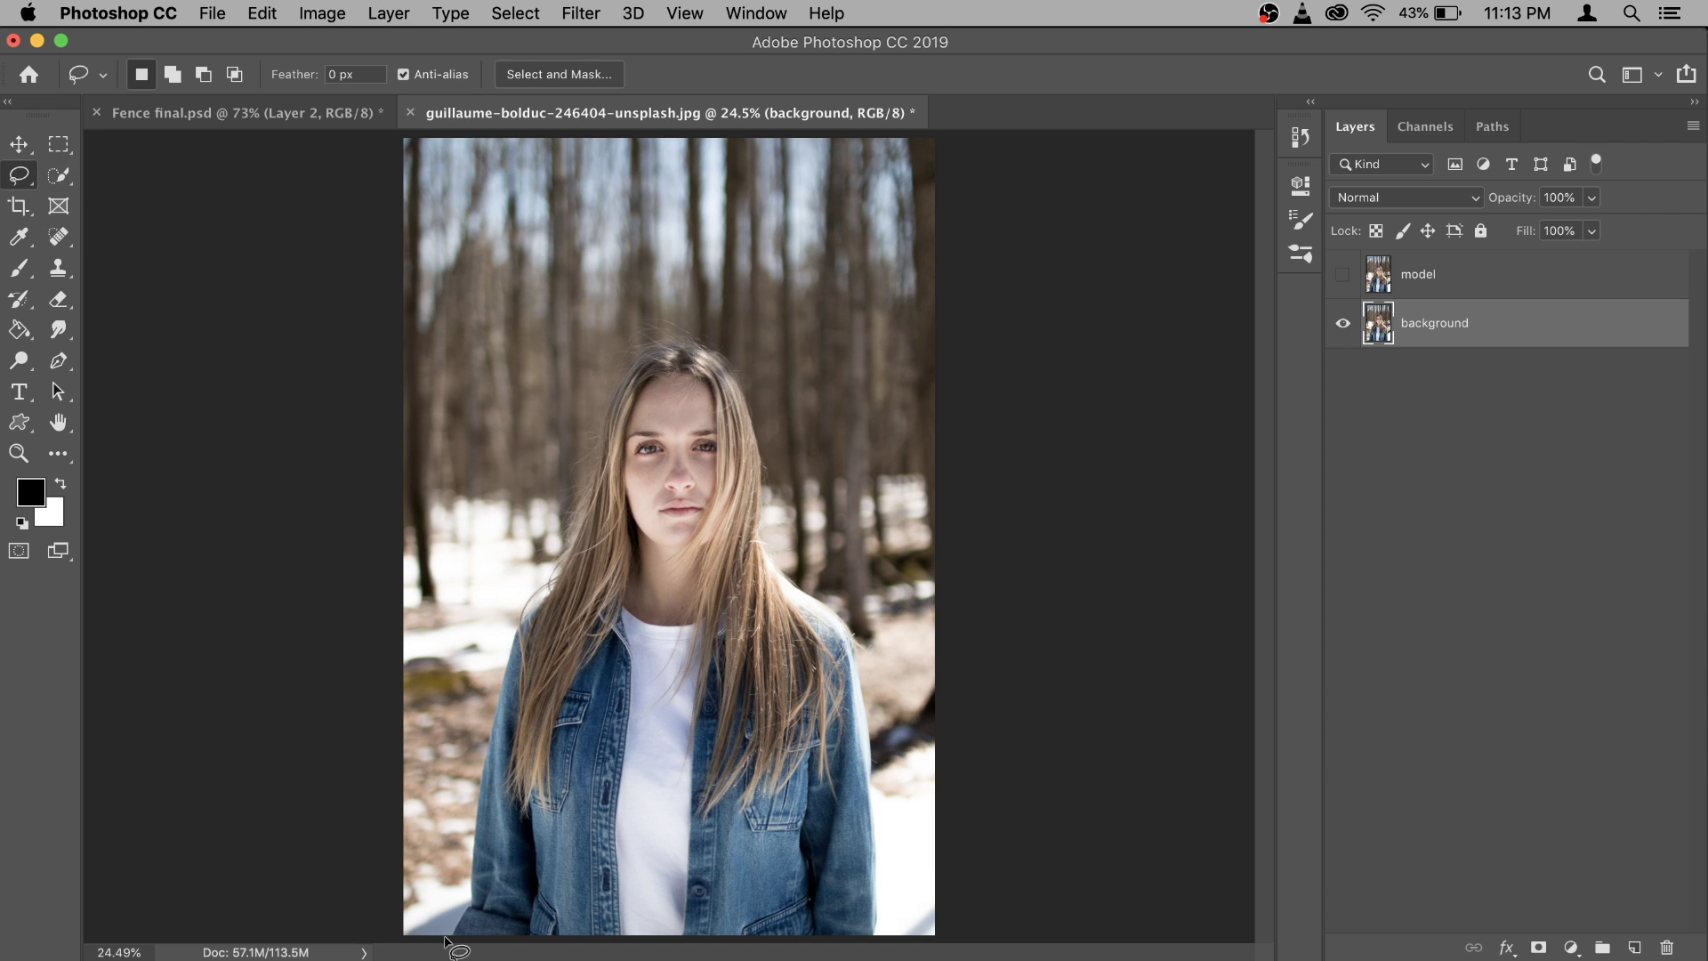
mouse_move(444, 937)
left_mouse_down()
mouse_move(476, 711)
mouse_move(559, 512)
mouse_move(579, 398)
mouse_move(672, 315)
mouse_move(757, 358)
mouse_move(797, 546)
mouse_move(879, 632)
mouse_move(913, 934)
left_mouse_up()
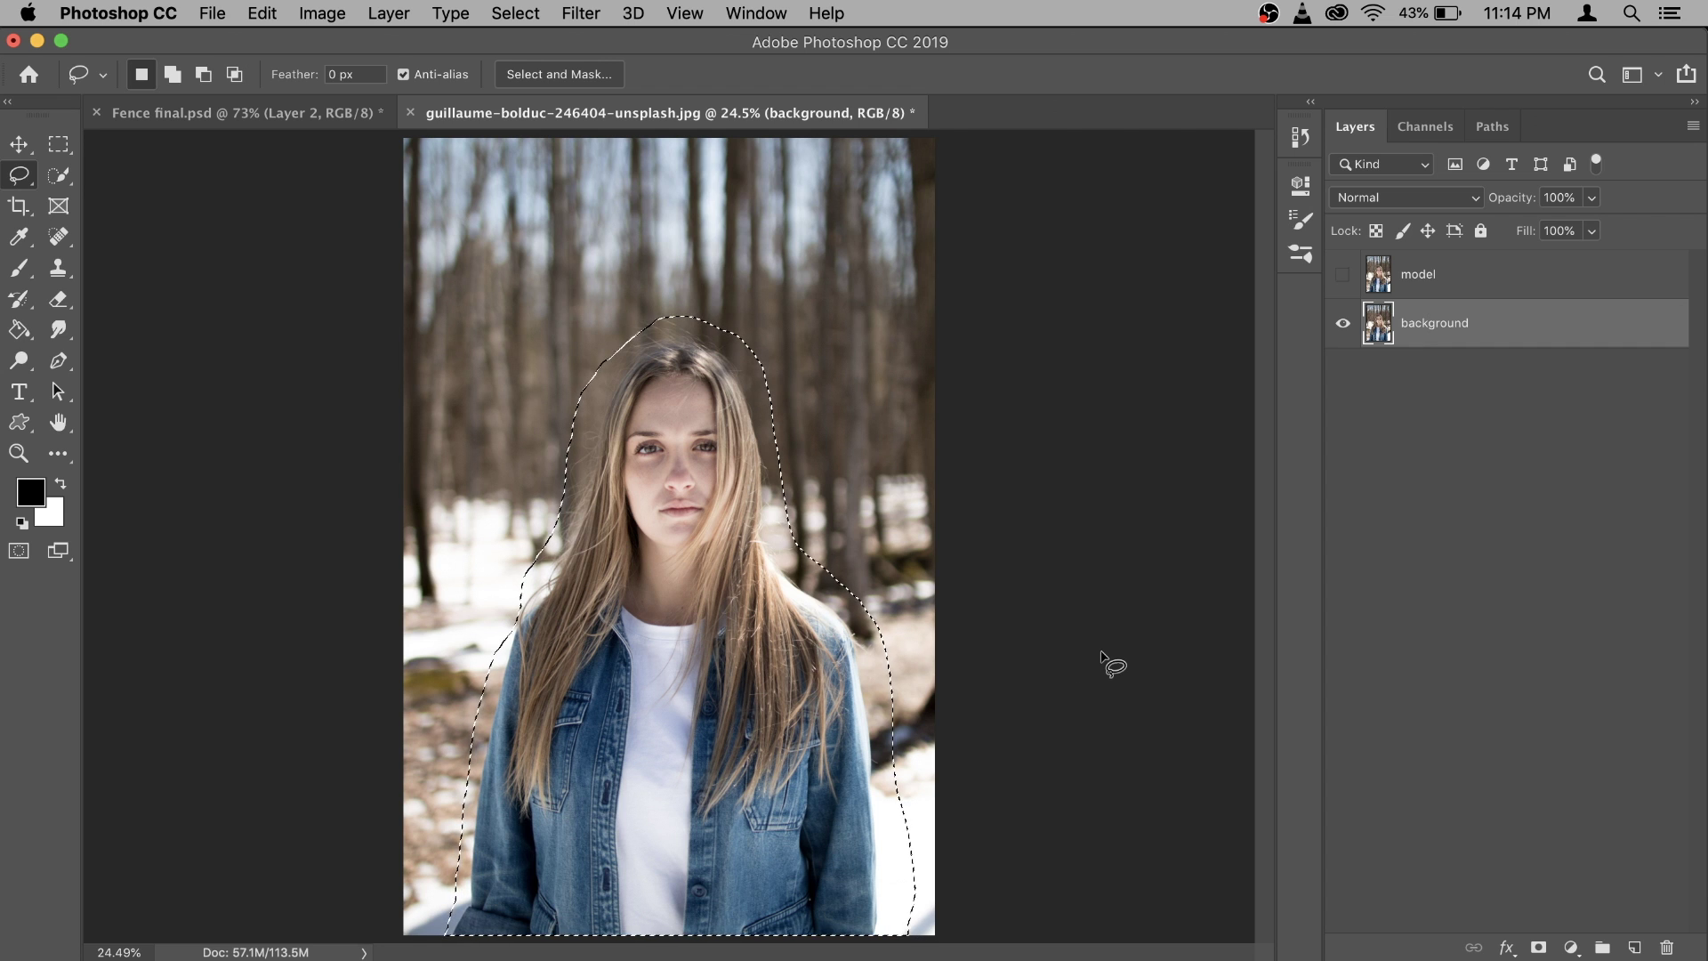
key("shift+BackSpace")
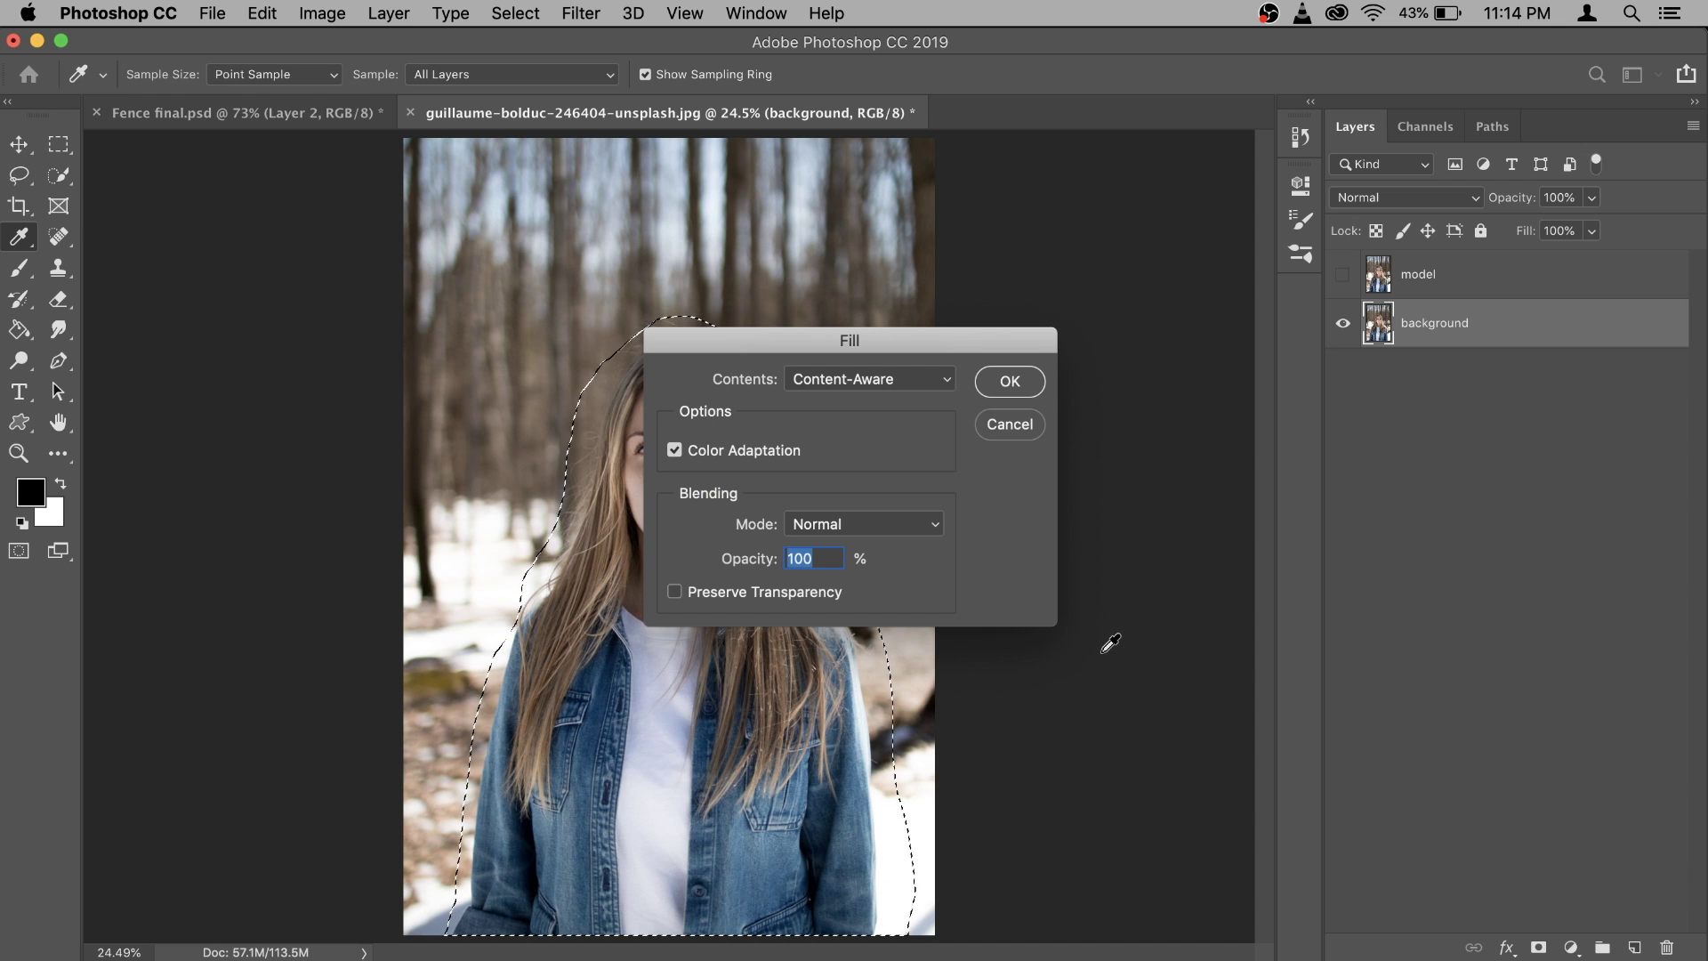
left_click(843, 383)
left_click(843, 379)
left_click(1014, 383)
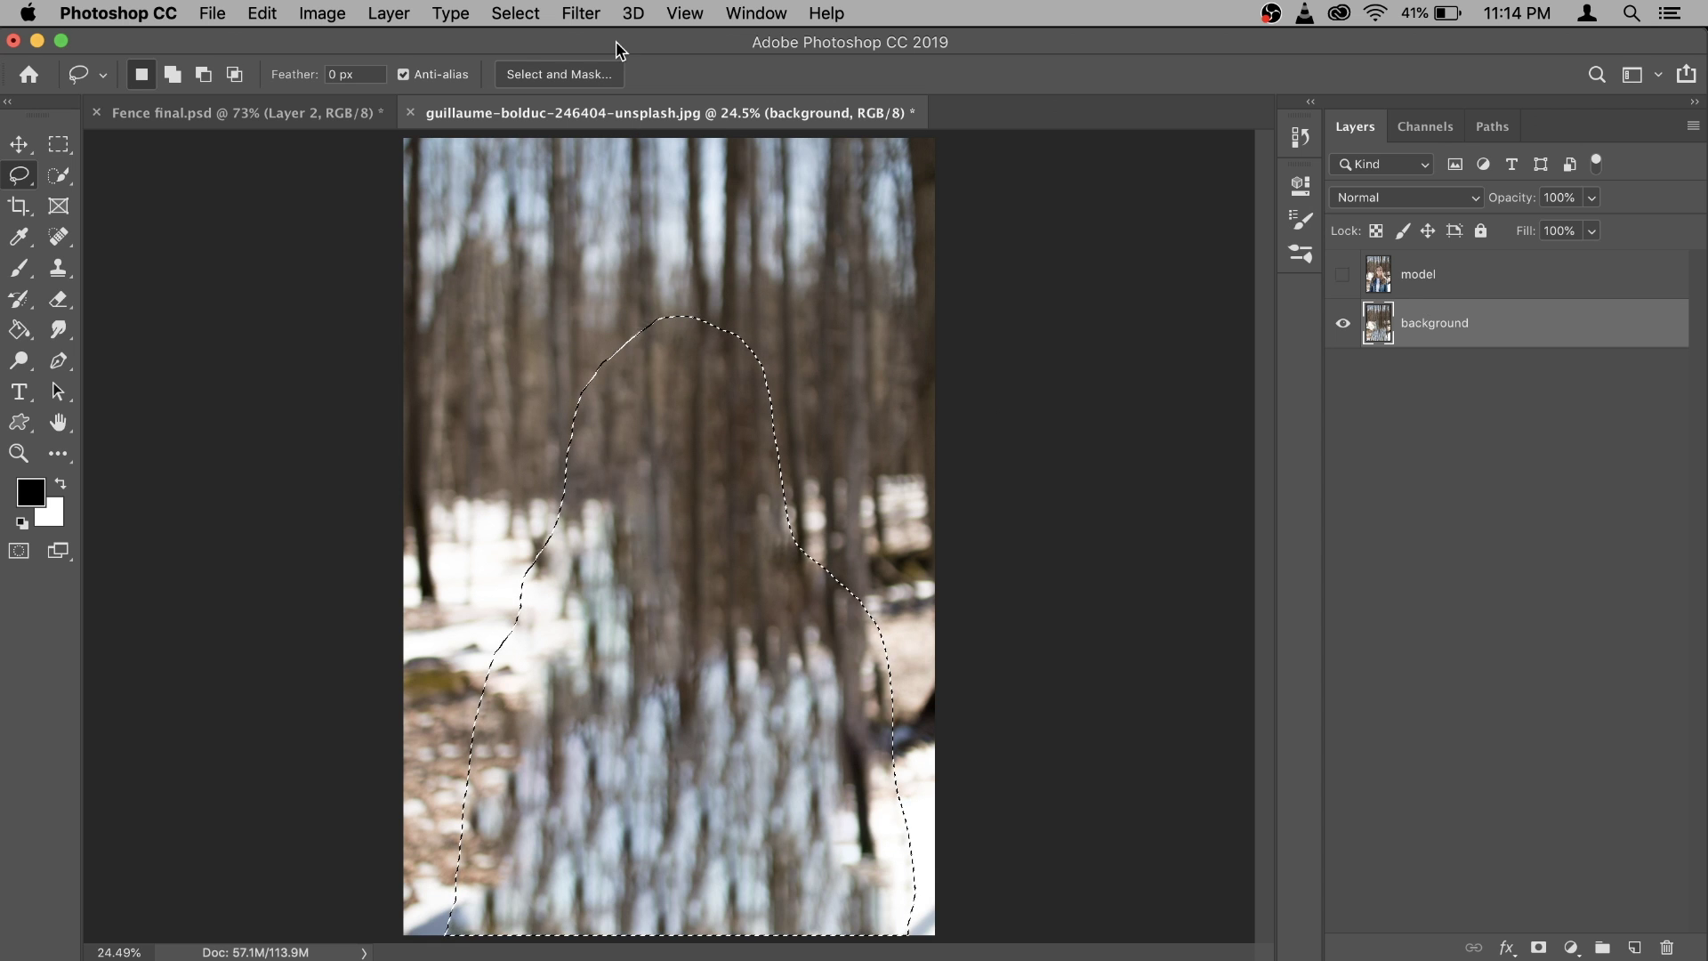
Deselect, hide the background layer, and make the model layer visible and active.
left_click(529, 16)
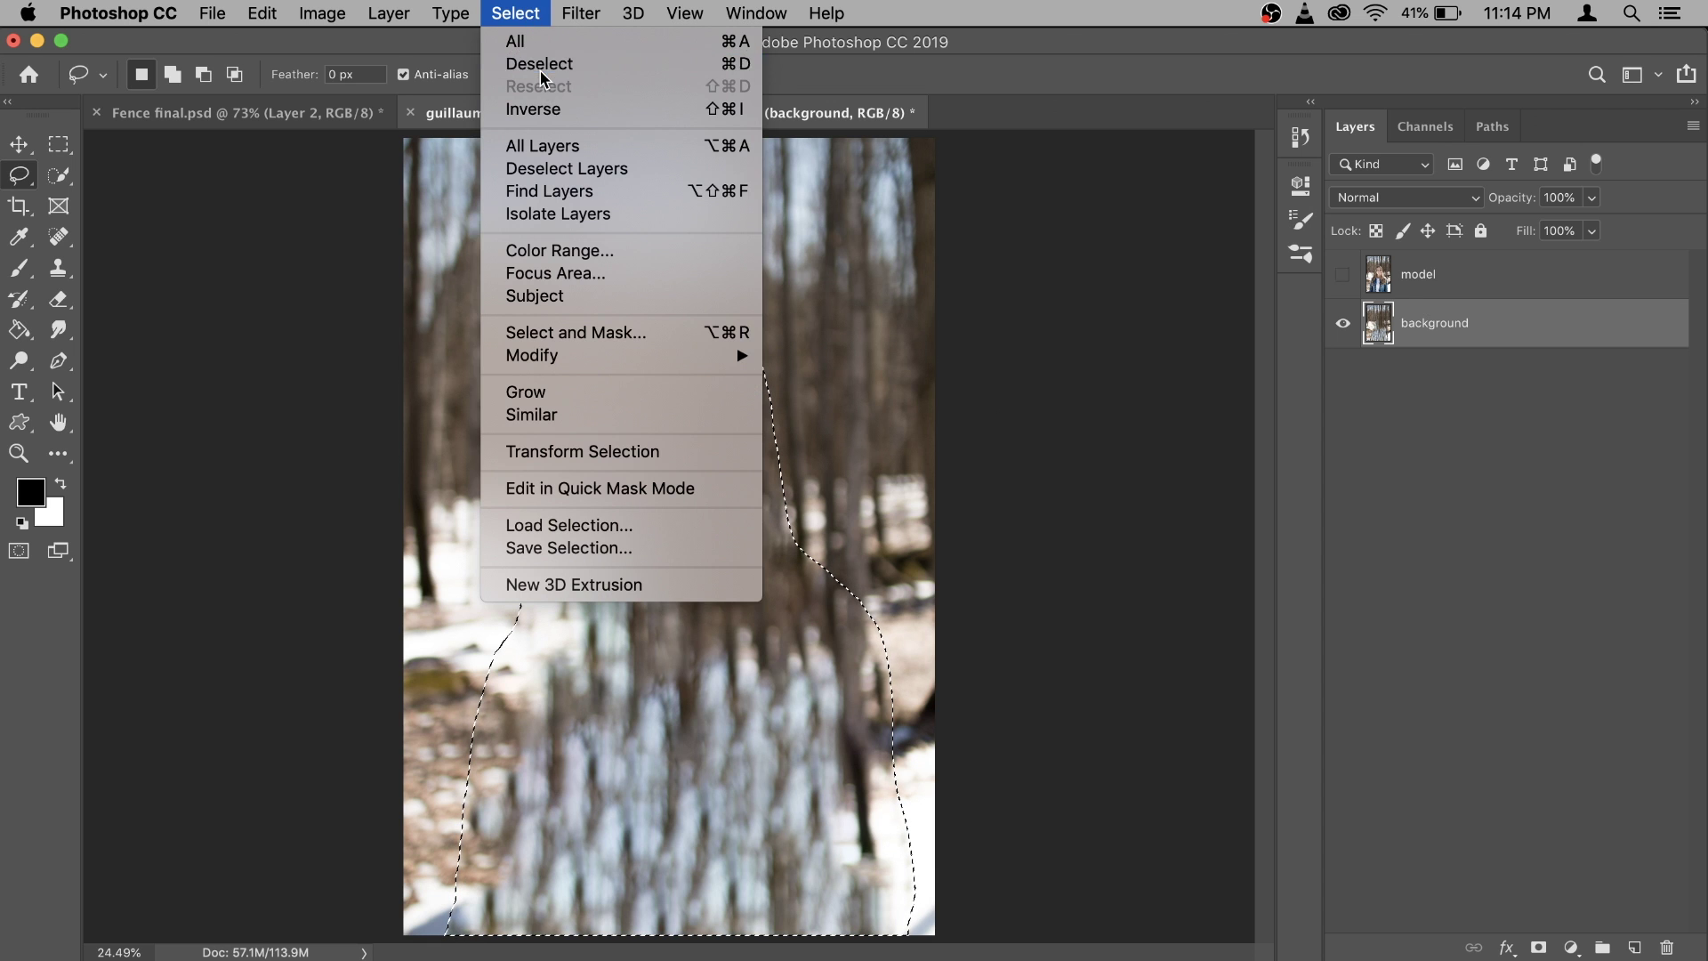
left_click(534, 64)
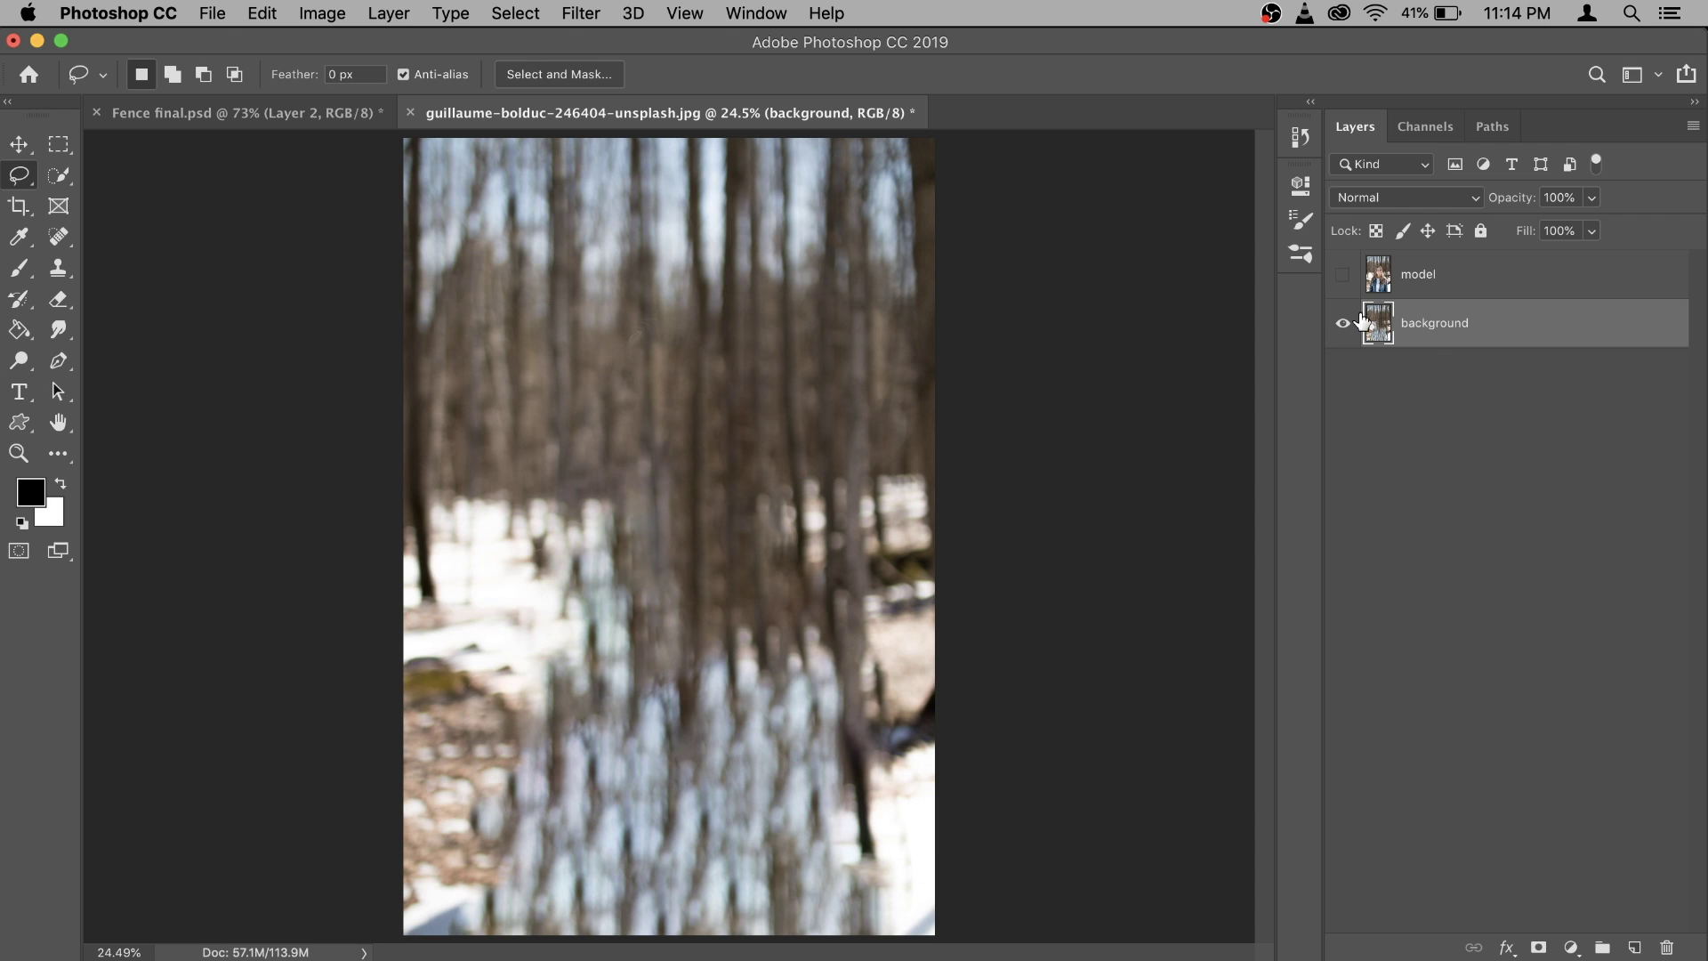
left_click(1344, 275)
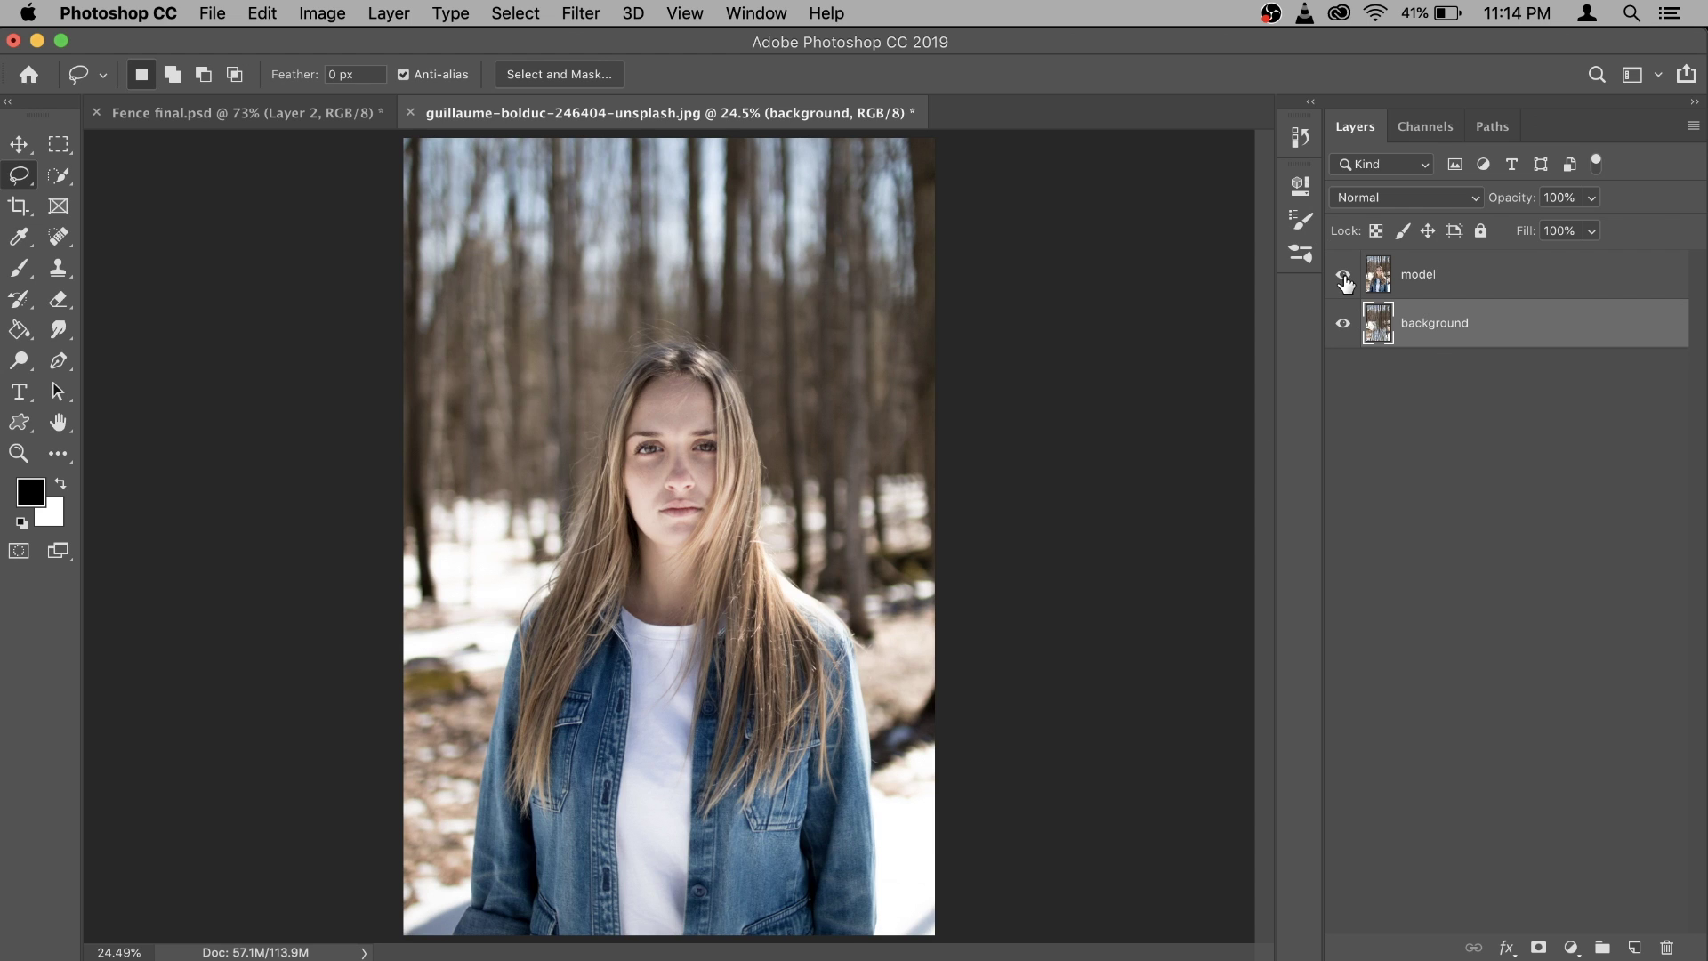
left_click(1343, 276)
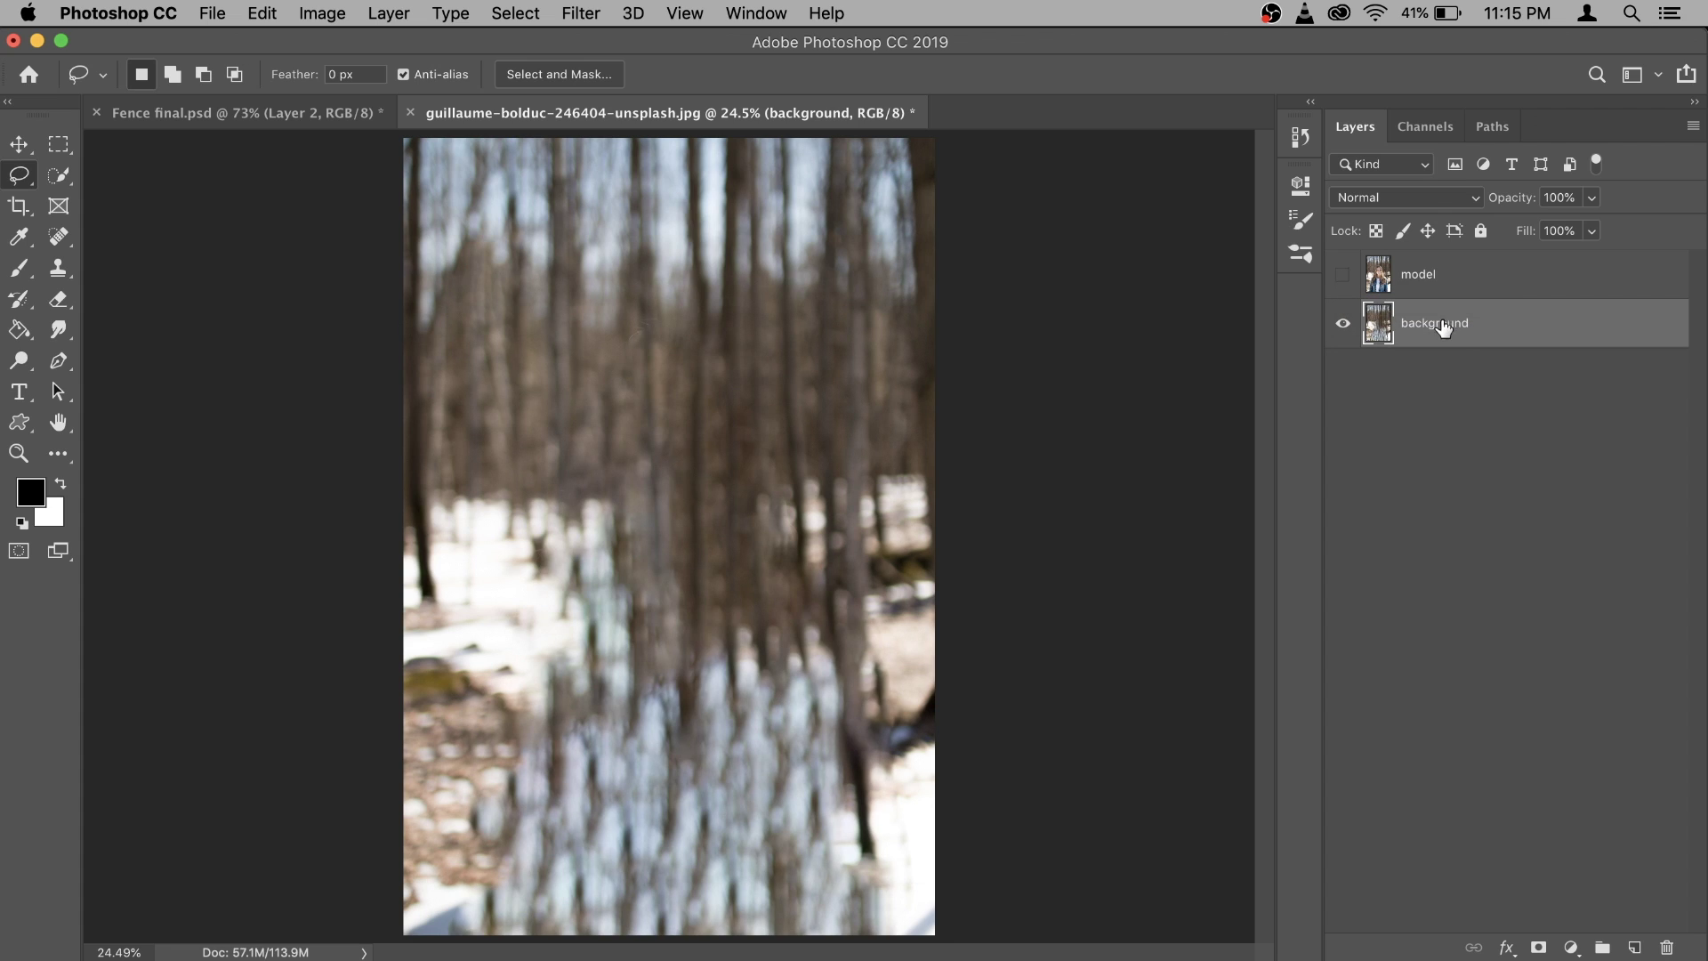
left_click(1344, 323)
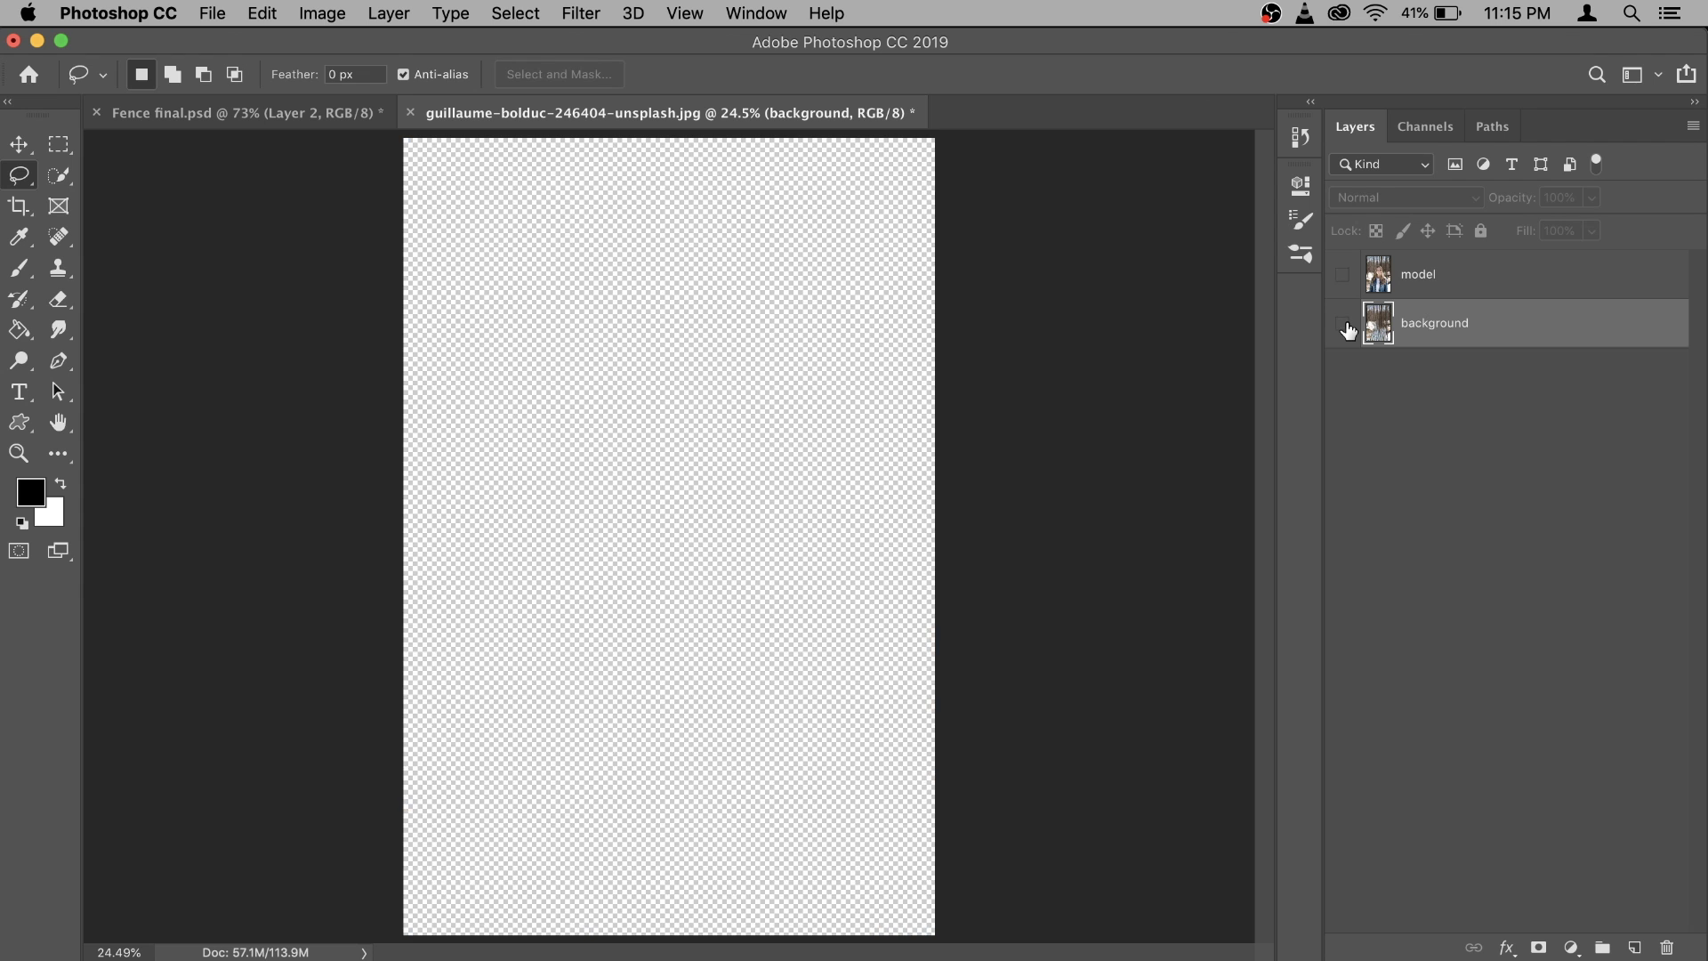
left_click(1458, 276)
left_click(1342, 278)
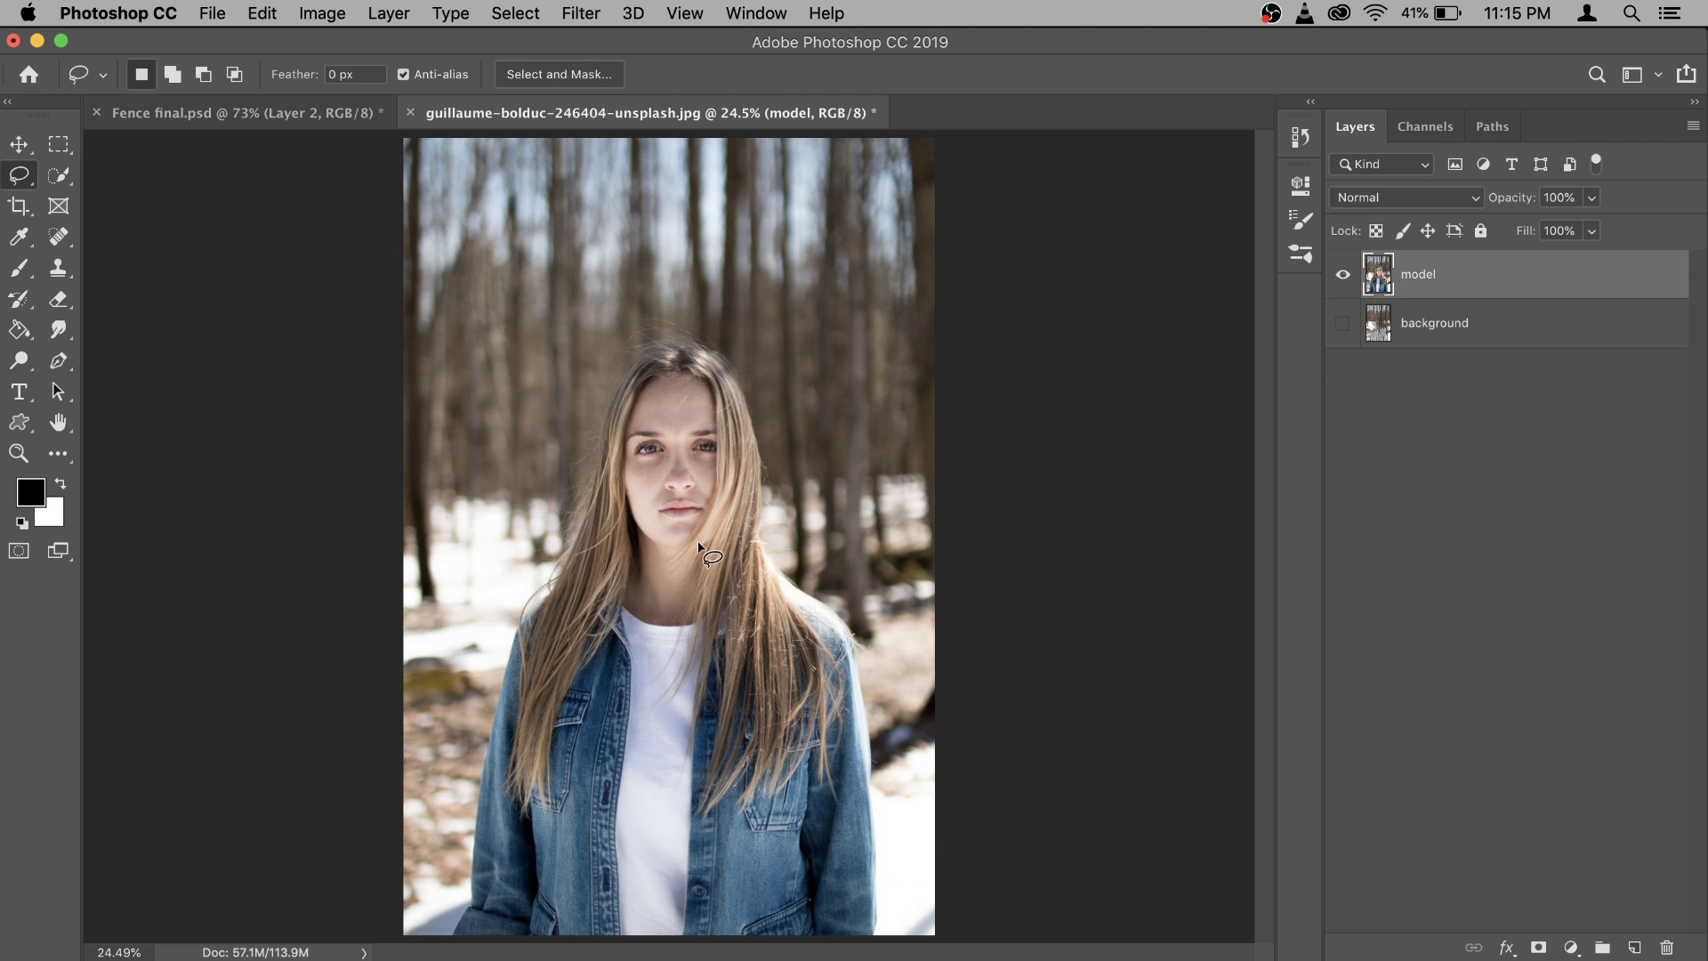
Quick-select the woman's head, hair and jacket.
left_click(60, 177)
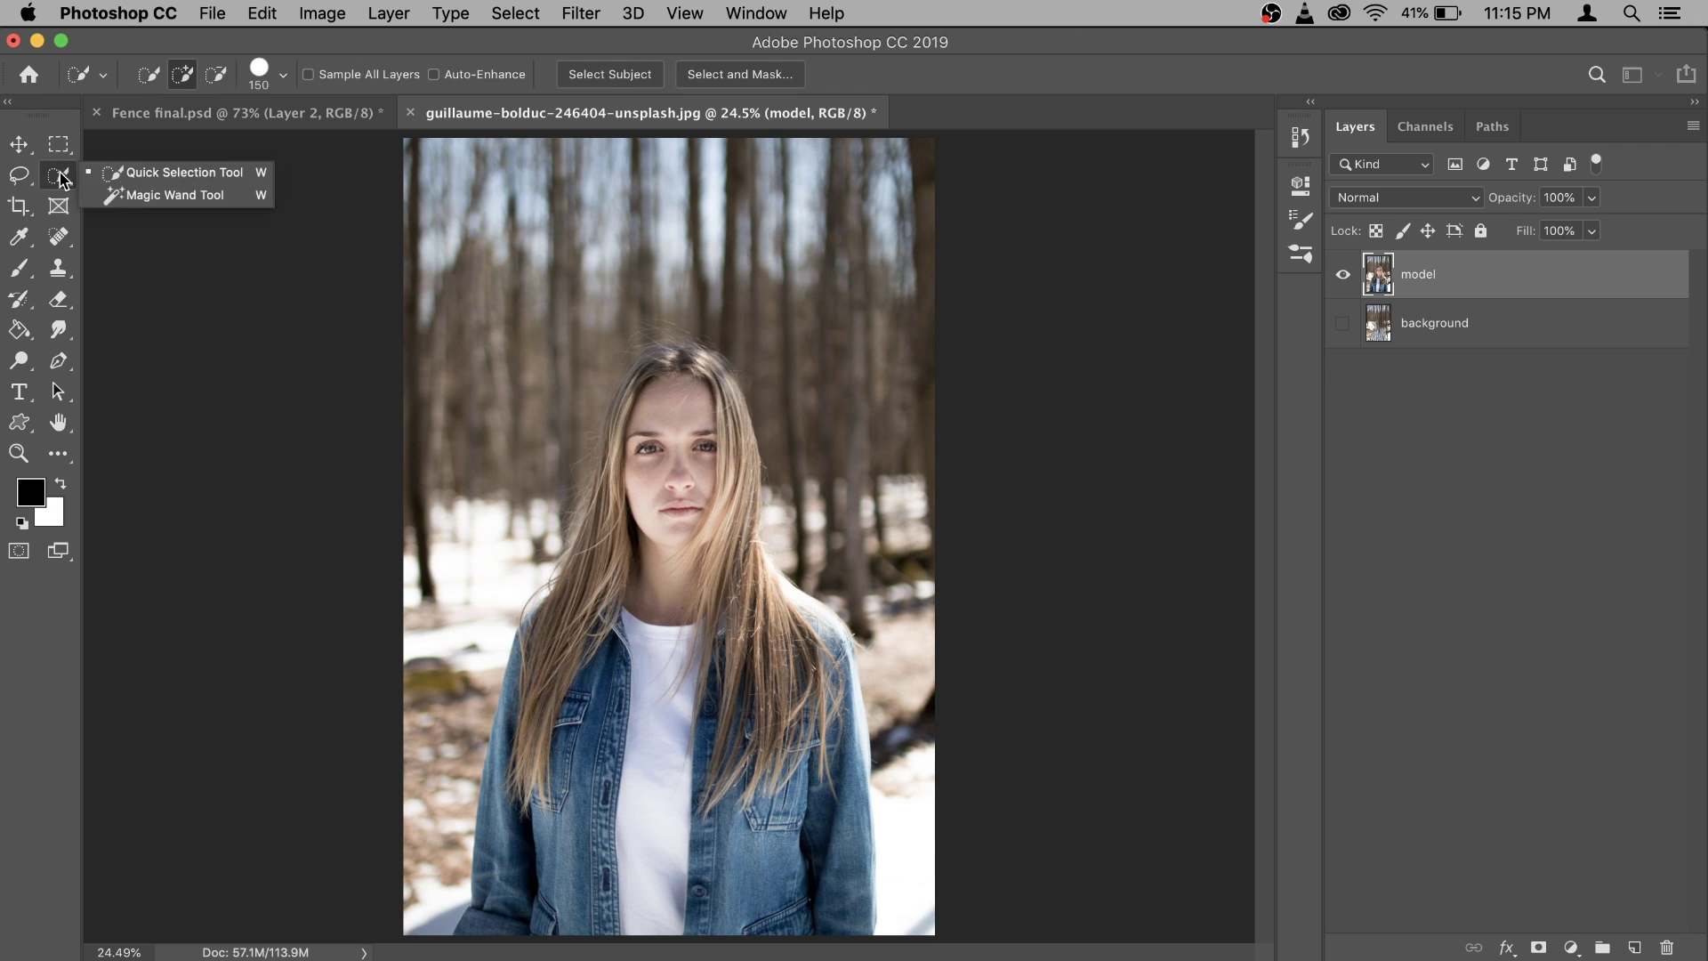
left_click(153, 173)
mouse_move(696, 442)
left_mouse_down()
mouse_move(680, 378)
mouse_move(643, 614)
mouse_move(760, 810)
left_mouse_up()
scroll(761, 809, "up", 6)
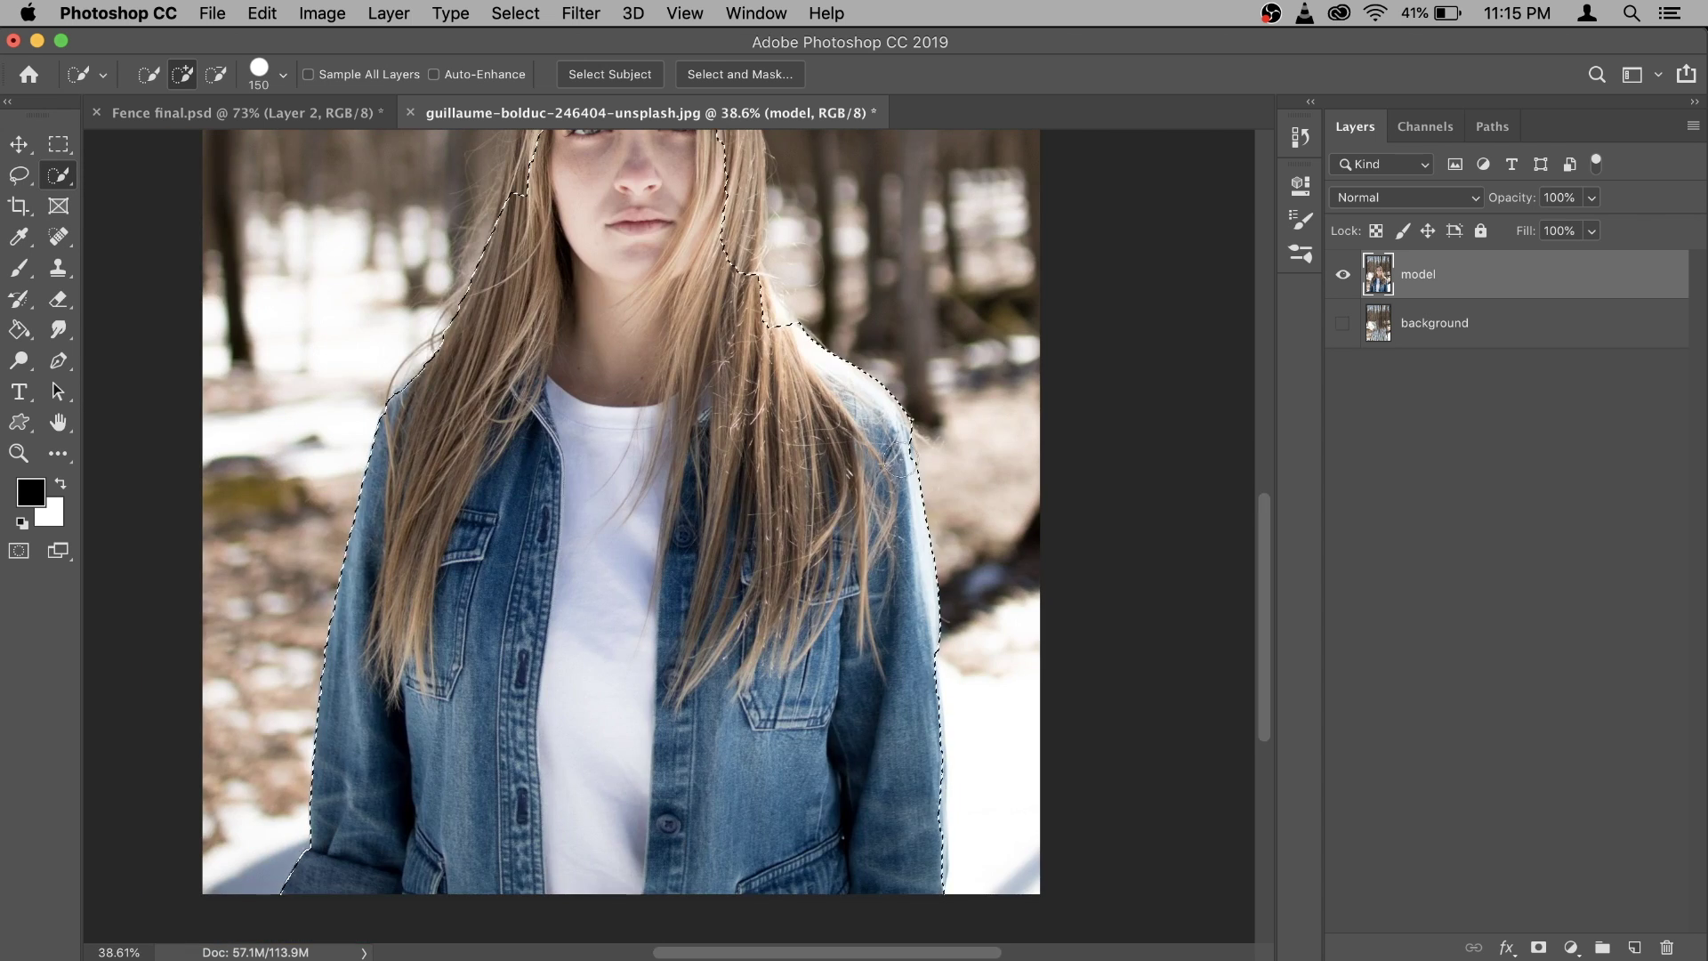
scroll(805, 469, "down", 3)
scroll(768, 260, "down", 4)
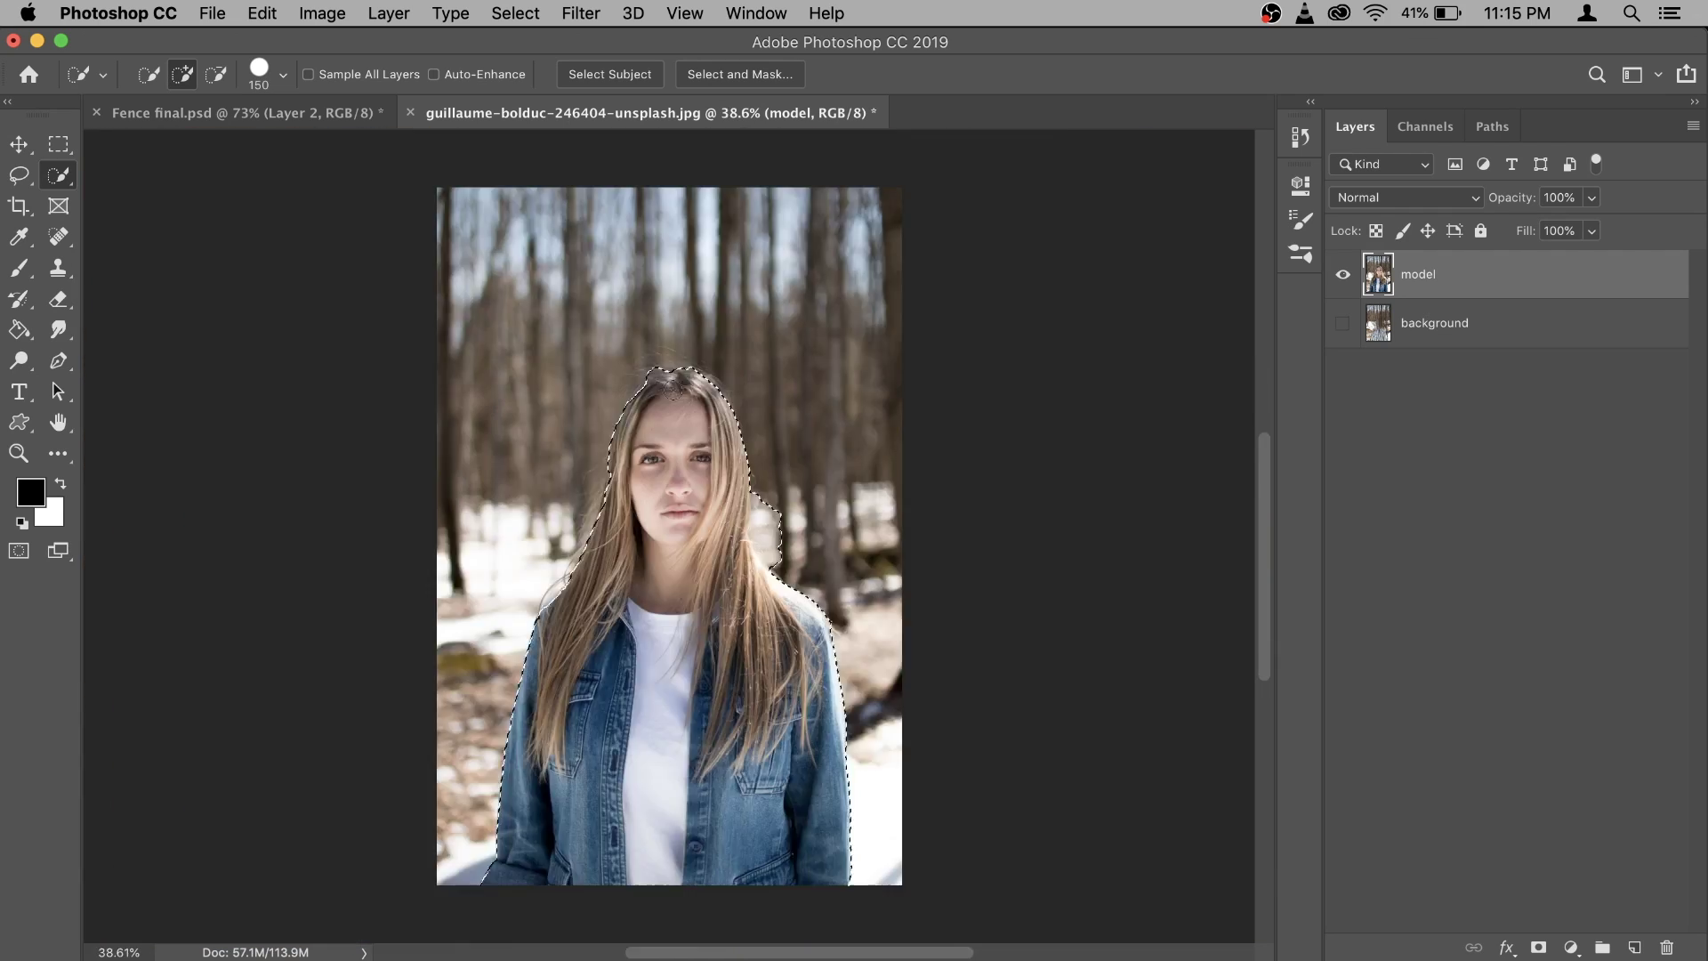
scroll(778, 459, "up", 5)
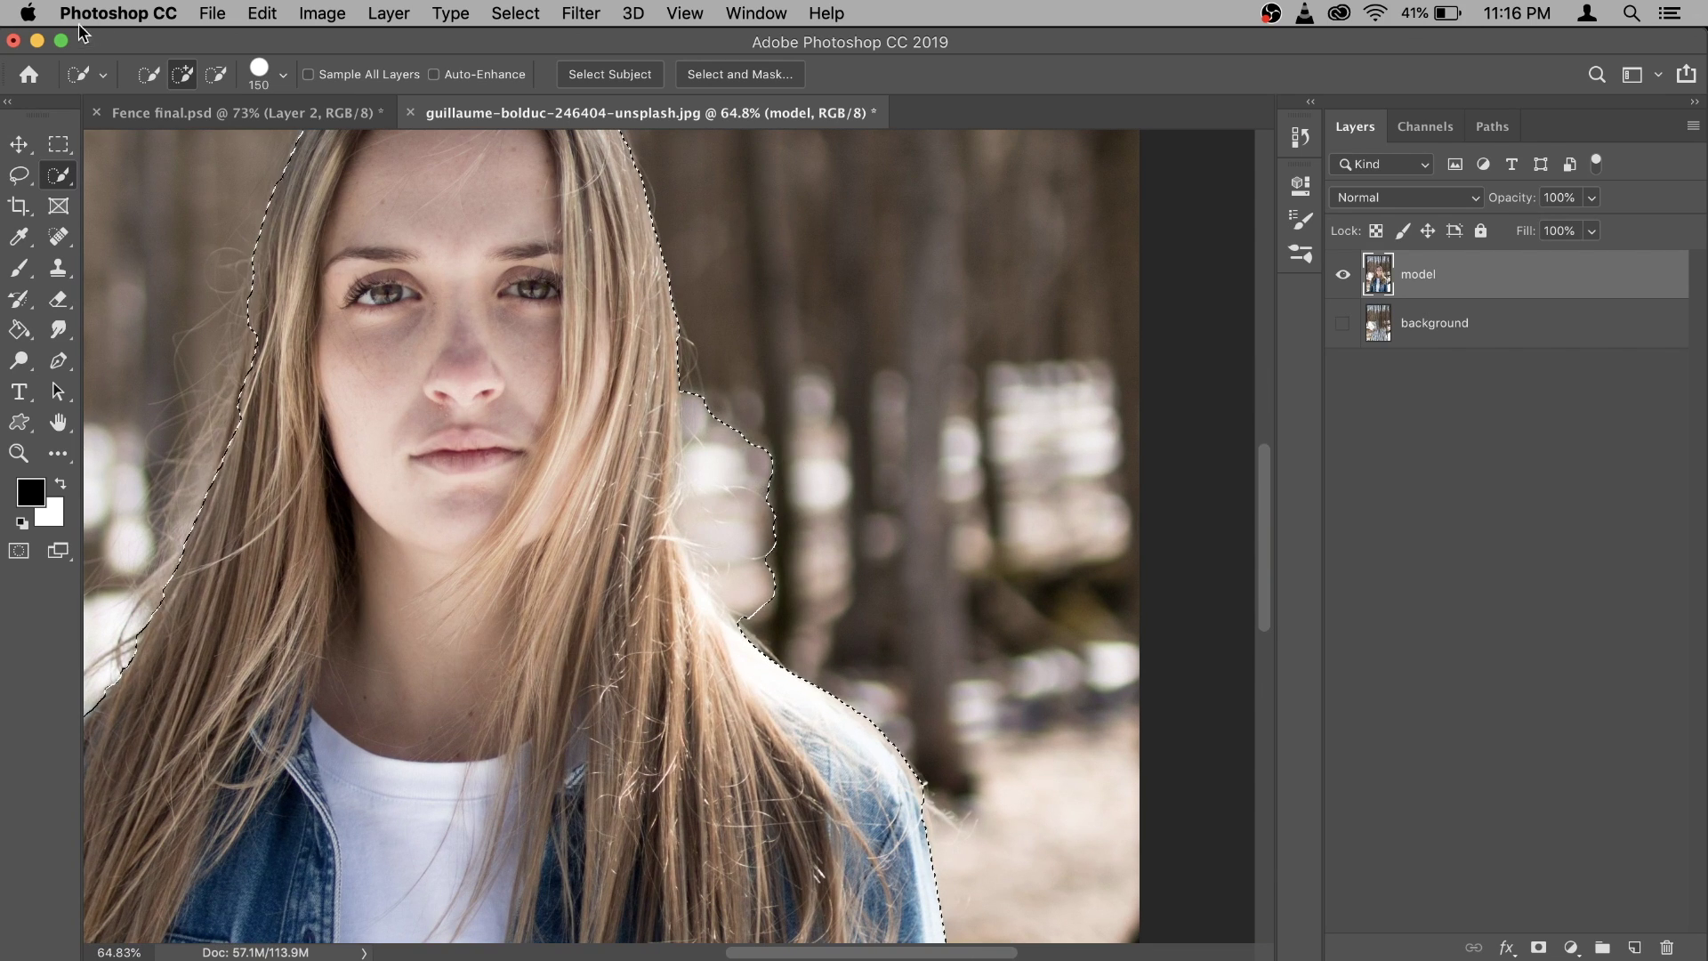
Subtract stray background near the hair edge from the selection.
left_click(216, 76)
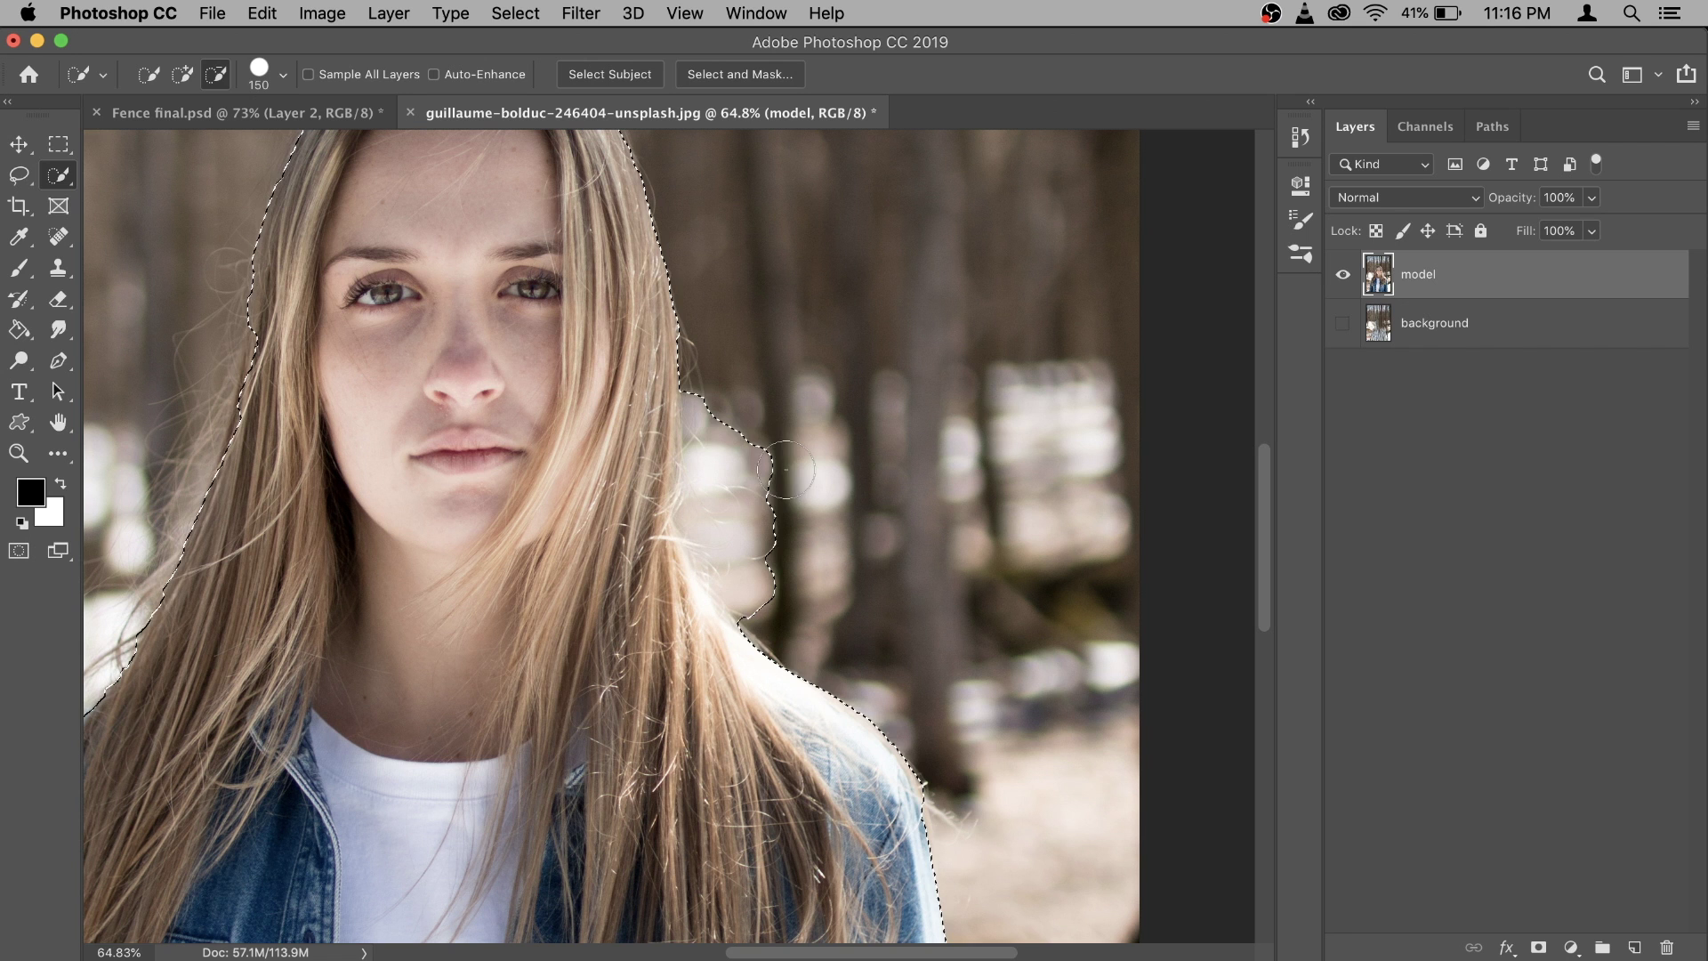
mouse_move(738, 427)
left_mouse_down()
mouse_move(717, 466)
mouse_move(754, 547)
mouse_move(775, 507)
mouse_move(735, 343)
left_mouse_up()
key("shift")
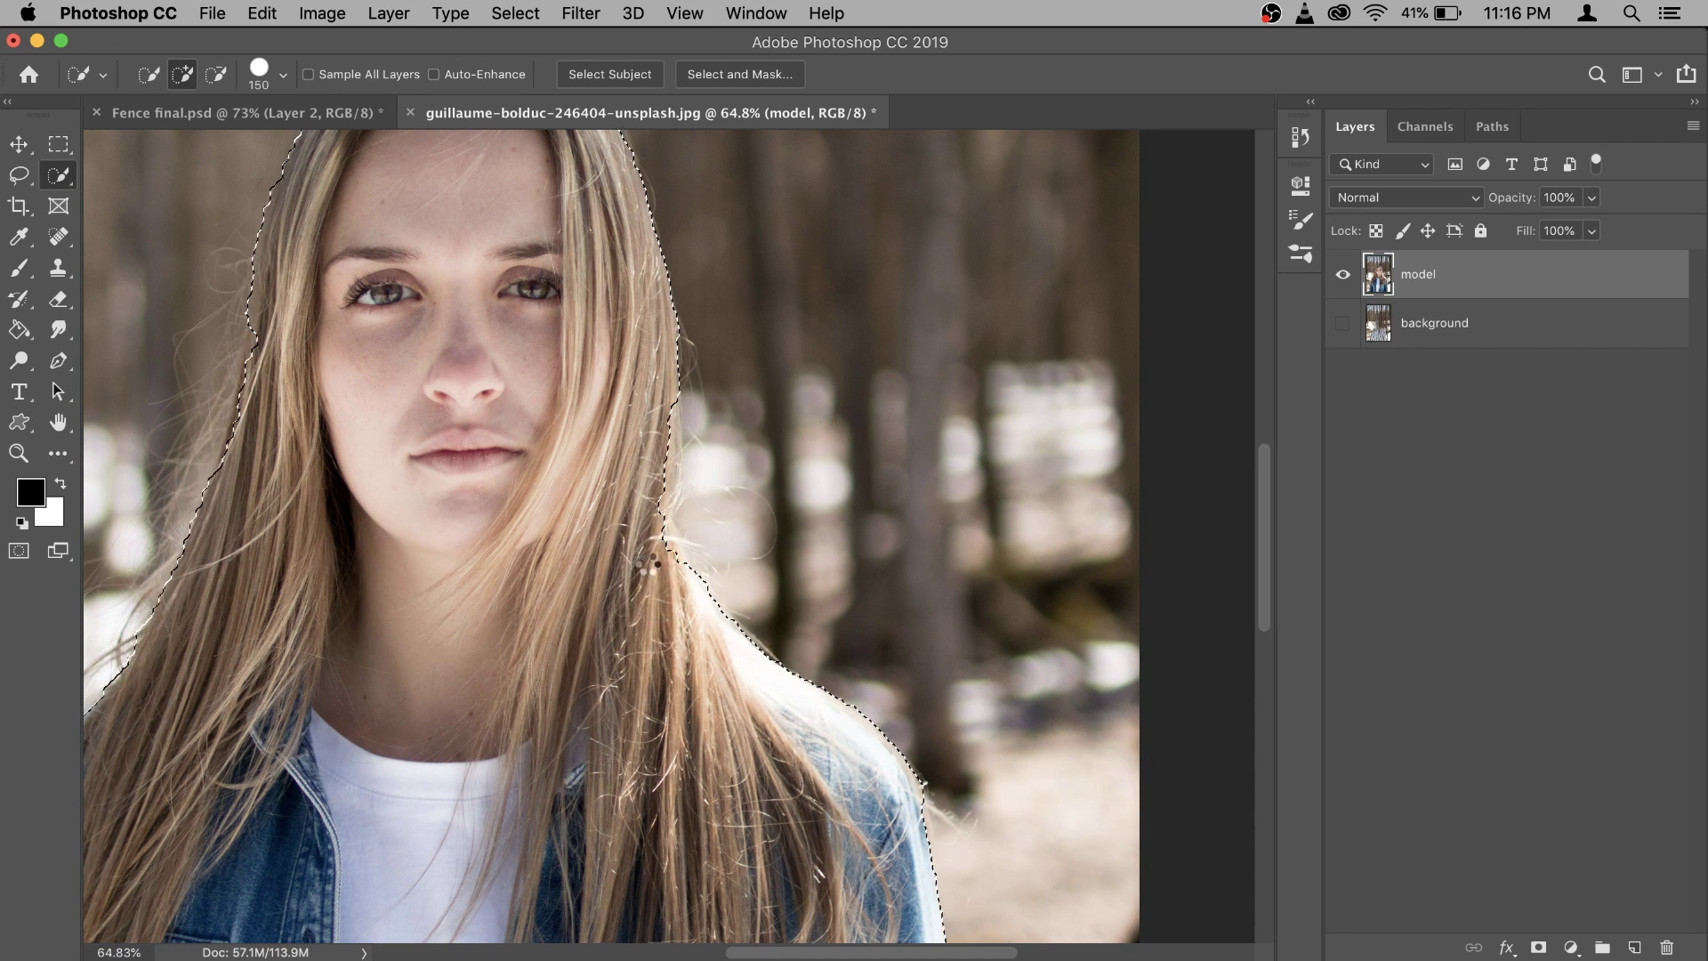
key("super+0")
scroll(800, 472, "down", 2)
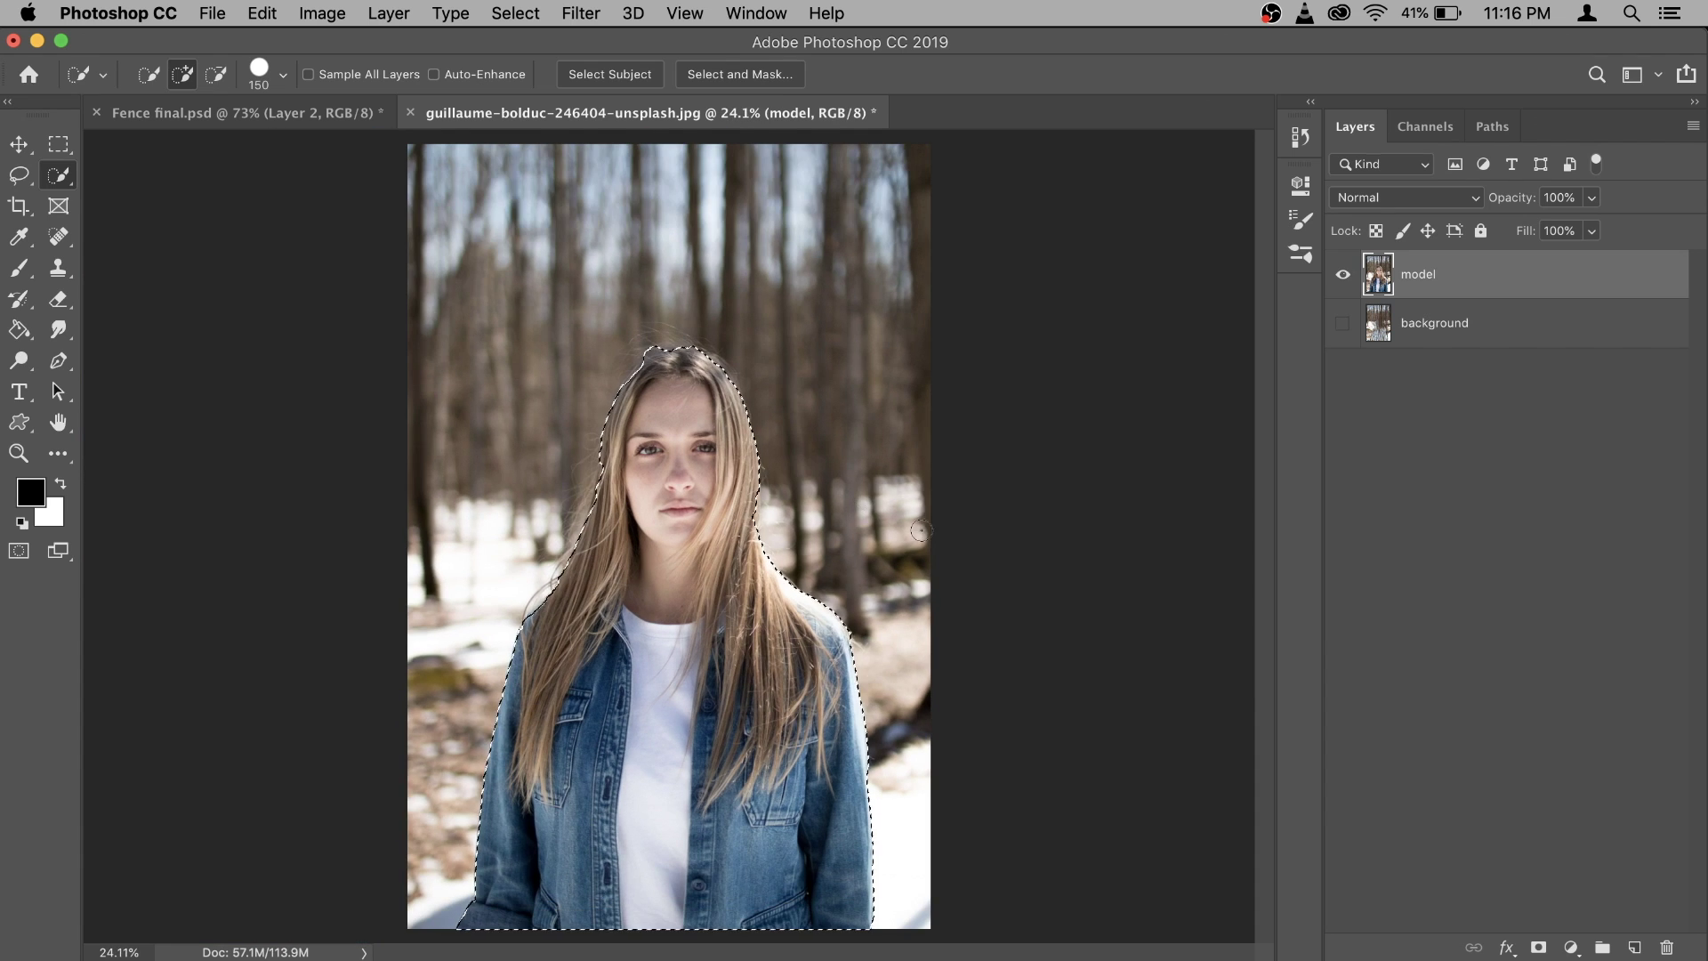
scroll(912, 531, "up", 3)
scroll(912, 531, "down", 1)
scroll(912, 531, "down", 3)
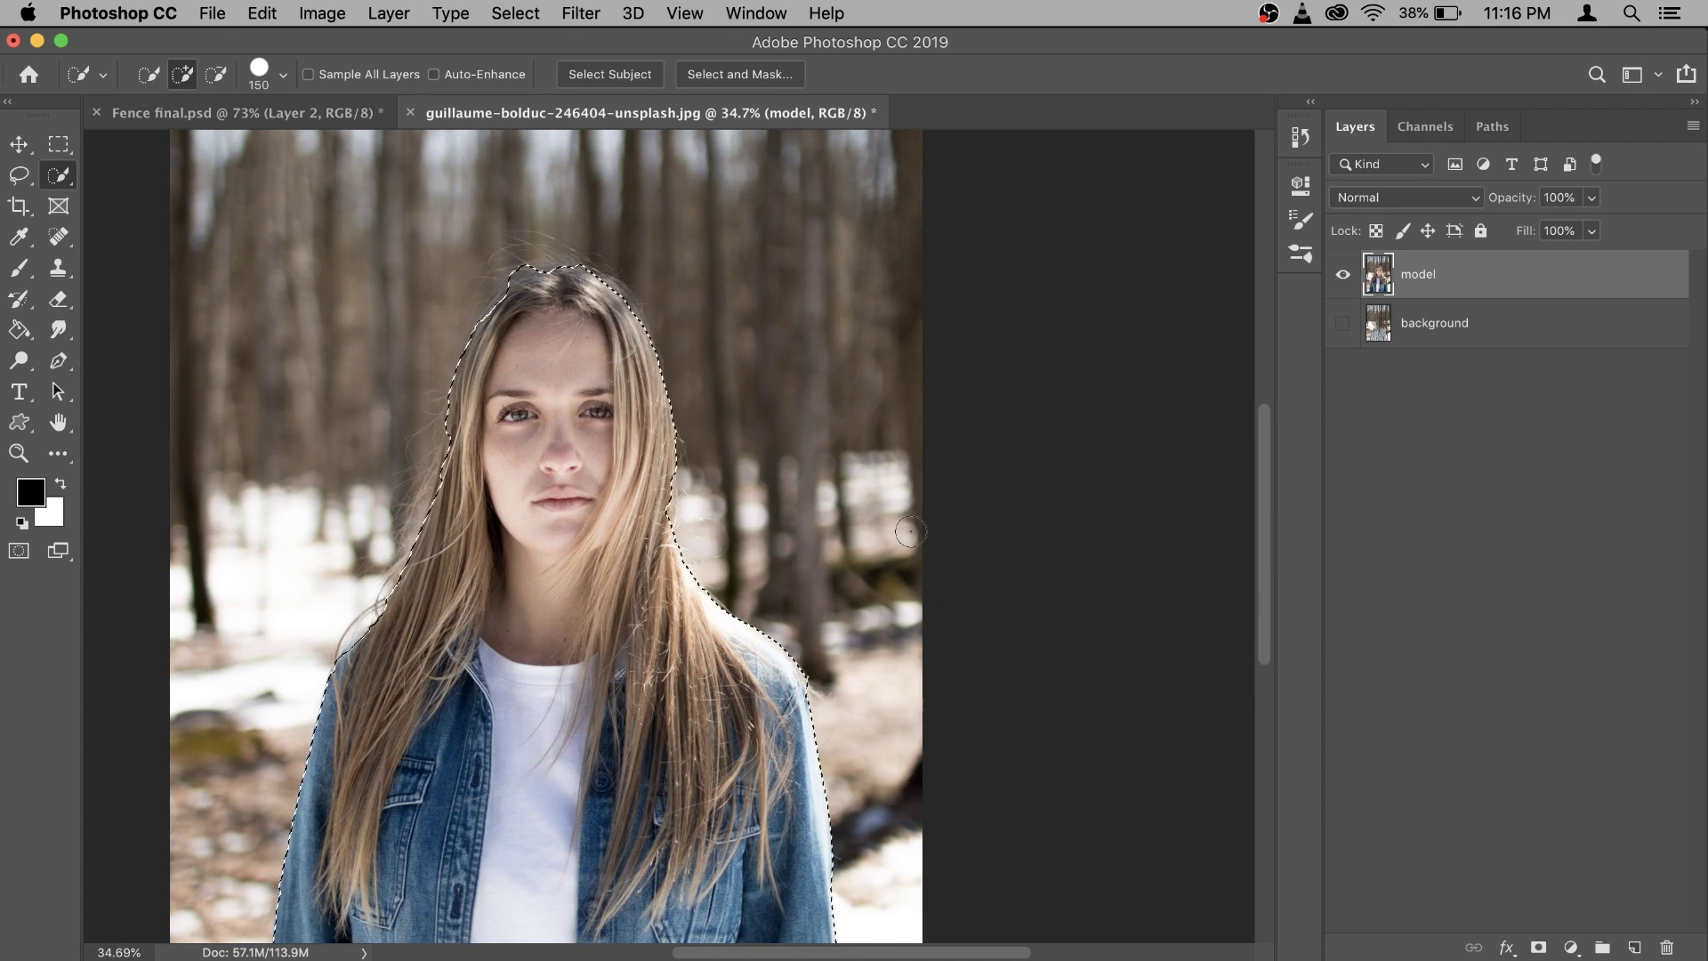
Mask the model layer to the woman and show the forest background behind her.
left_click(1538, 946)
scroll(1062, 516, "down", 3)
scroll(824, 499, "up", 2)
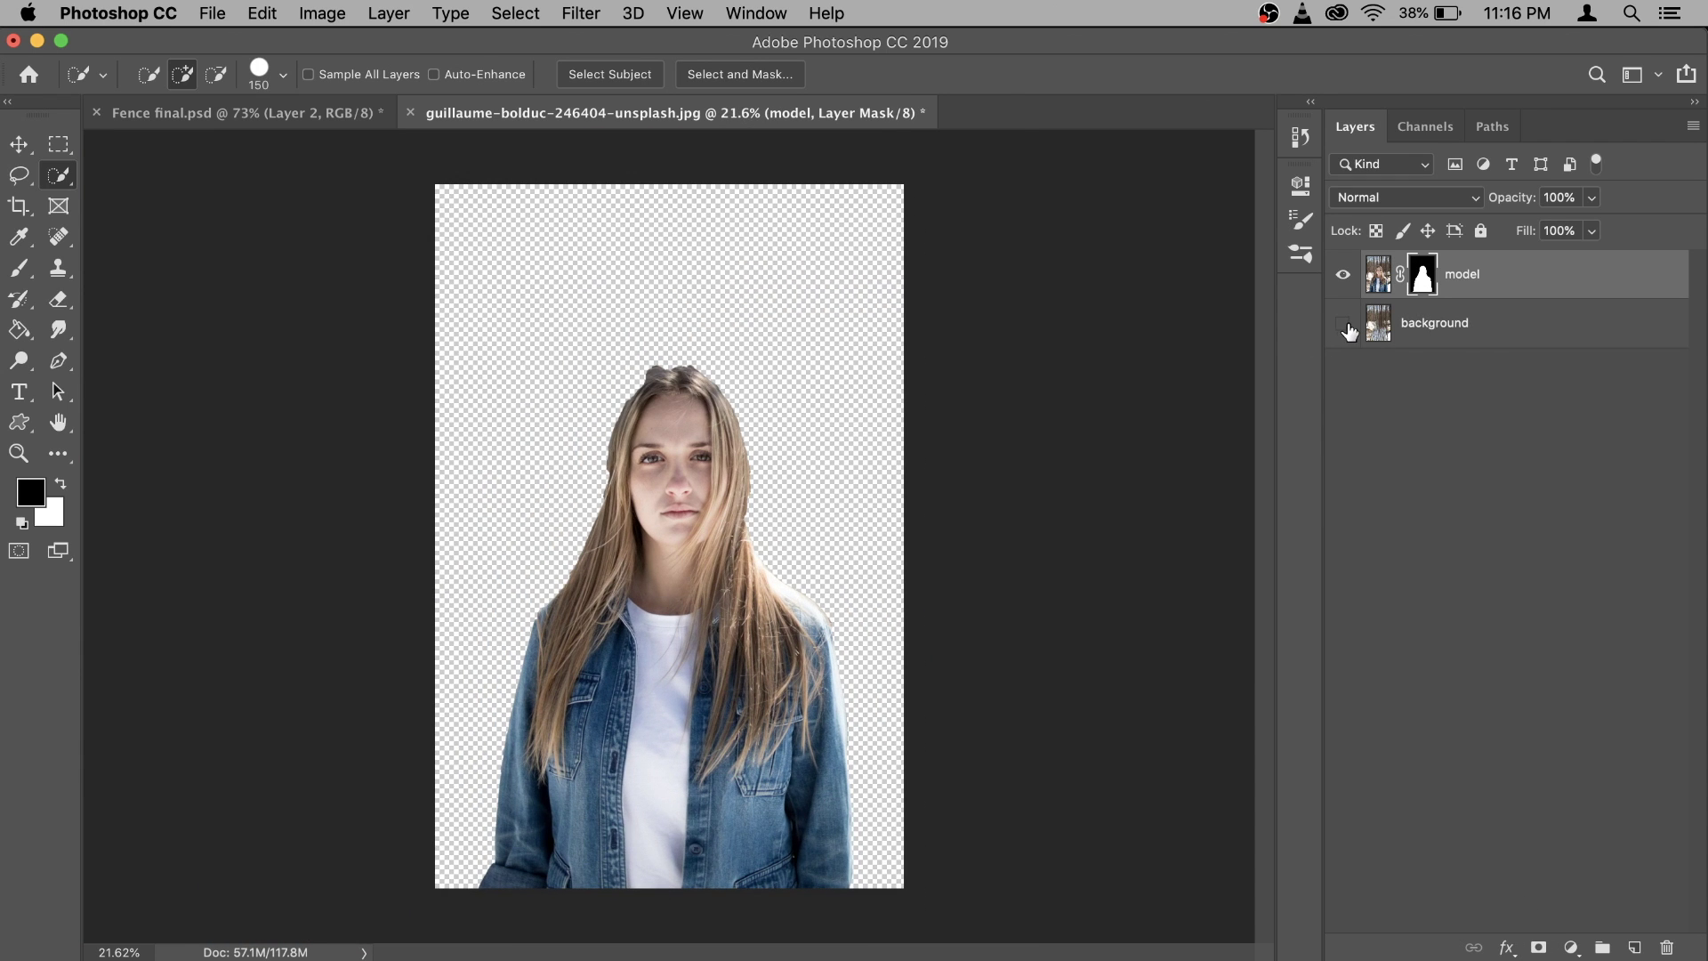
left_click(1344, 327)
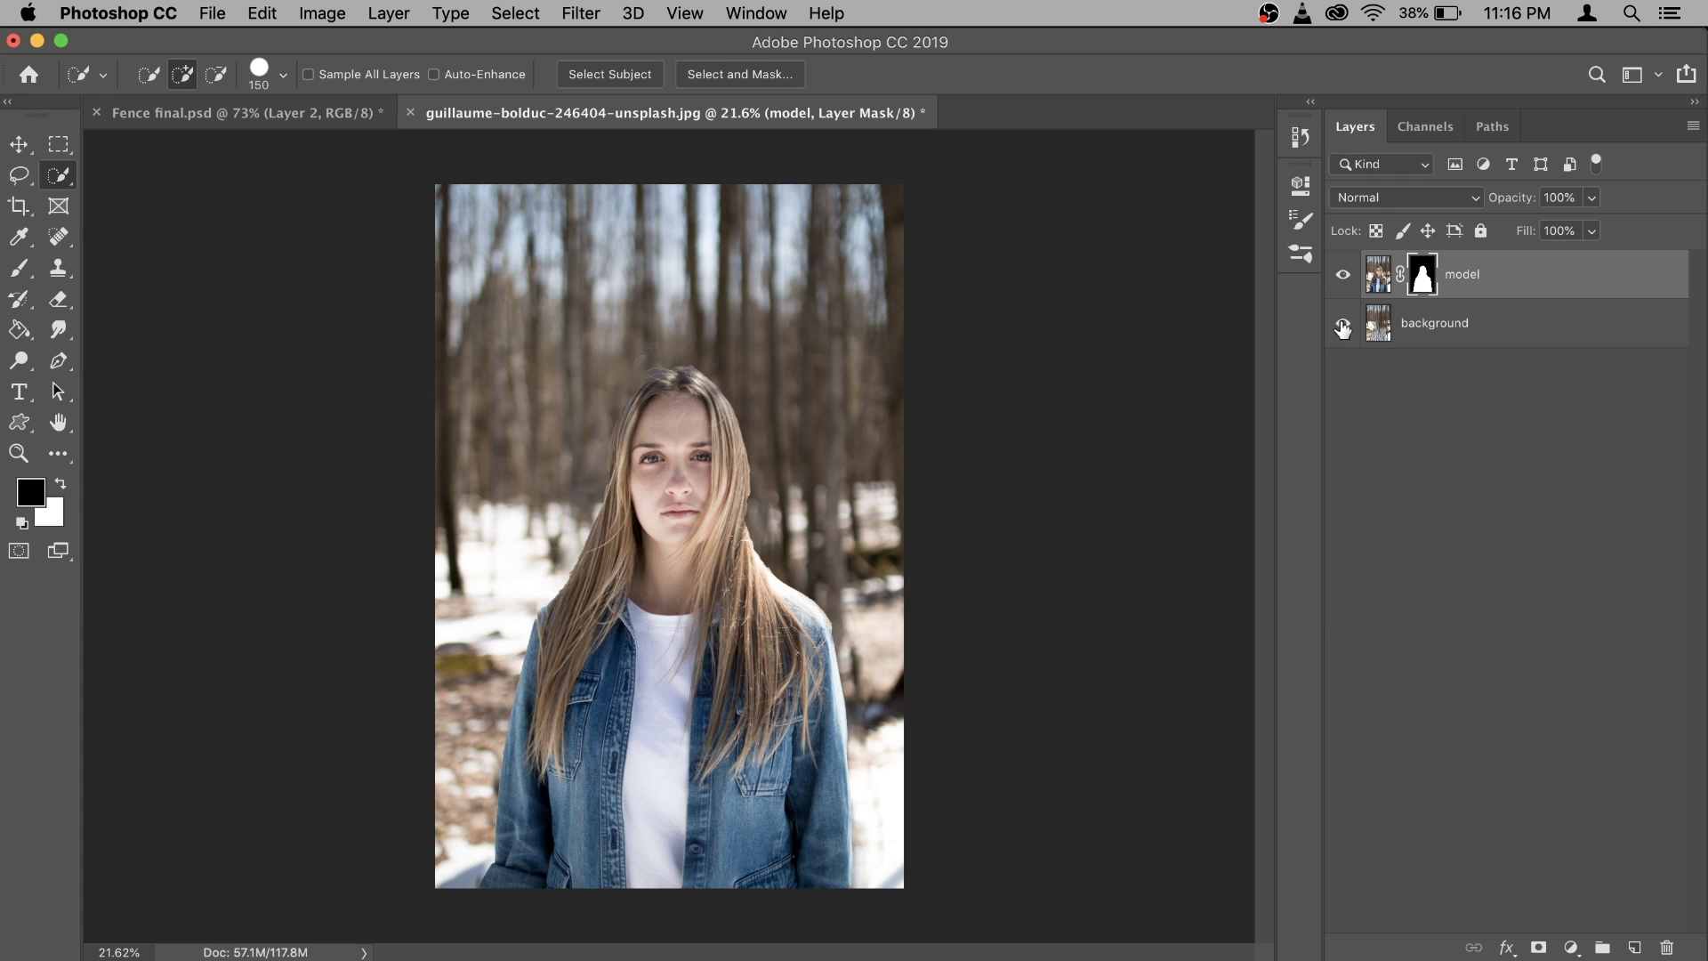
left_click(1342, 278)
left_click(1343, 279)
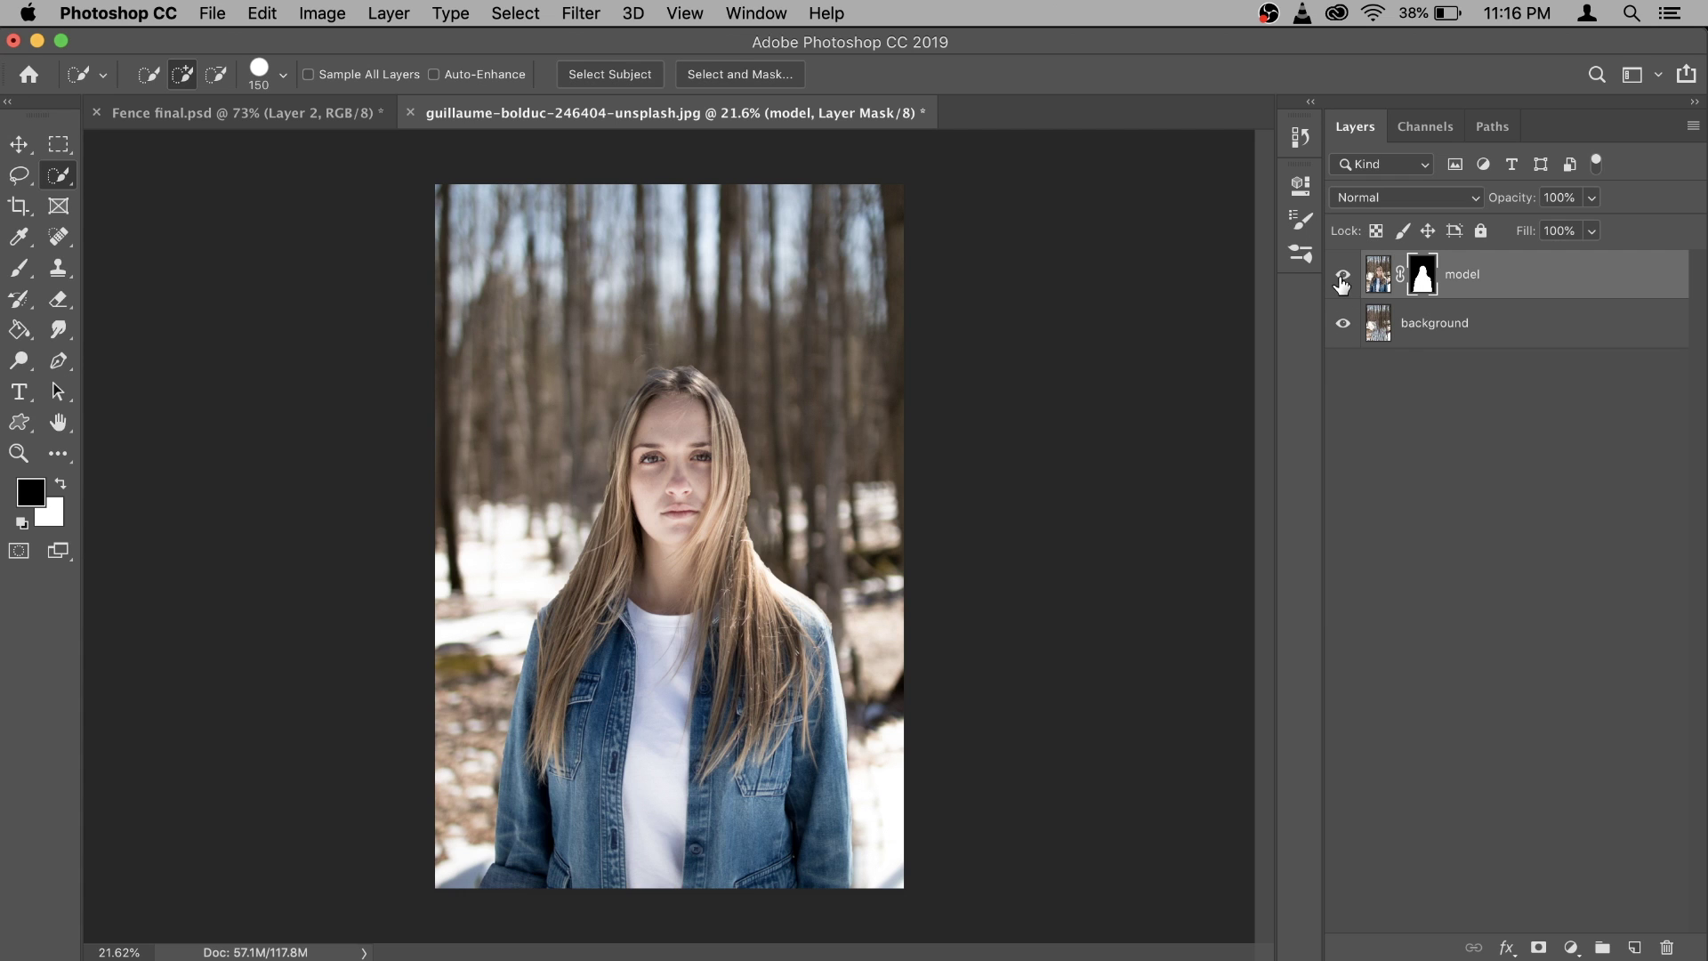
left_click(1342, 327)
left_click(1343, 328)
scroll(685, 503, "up", 2)
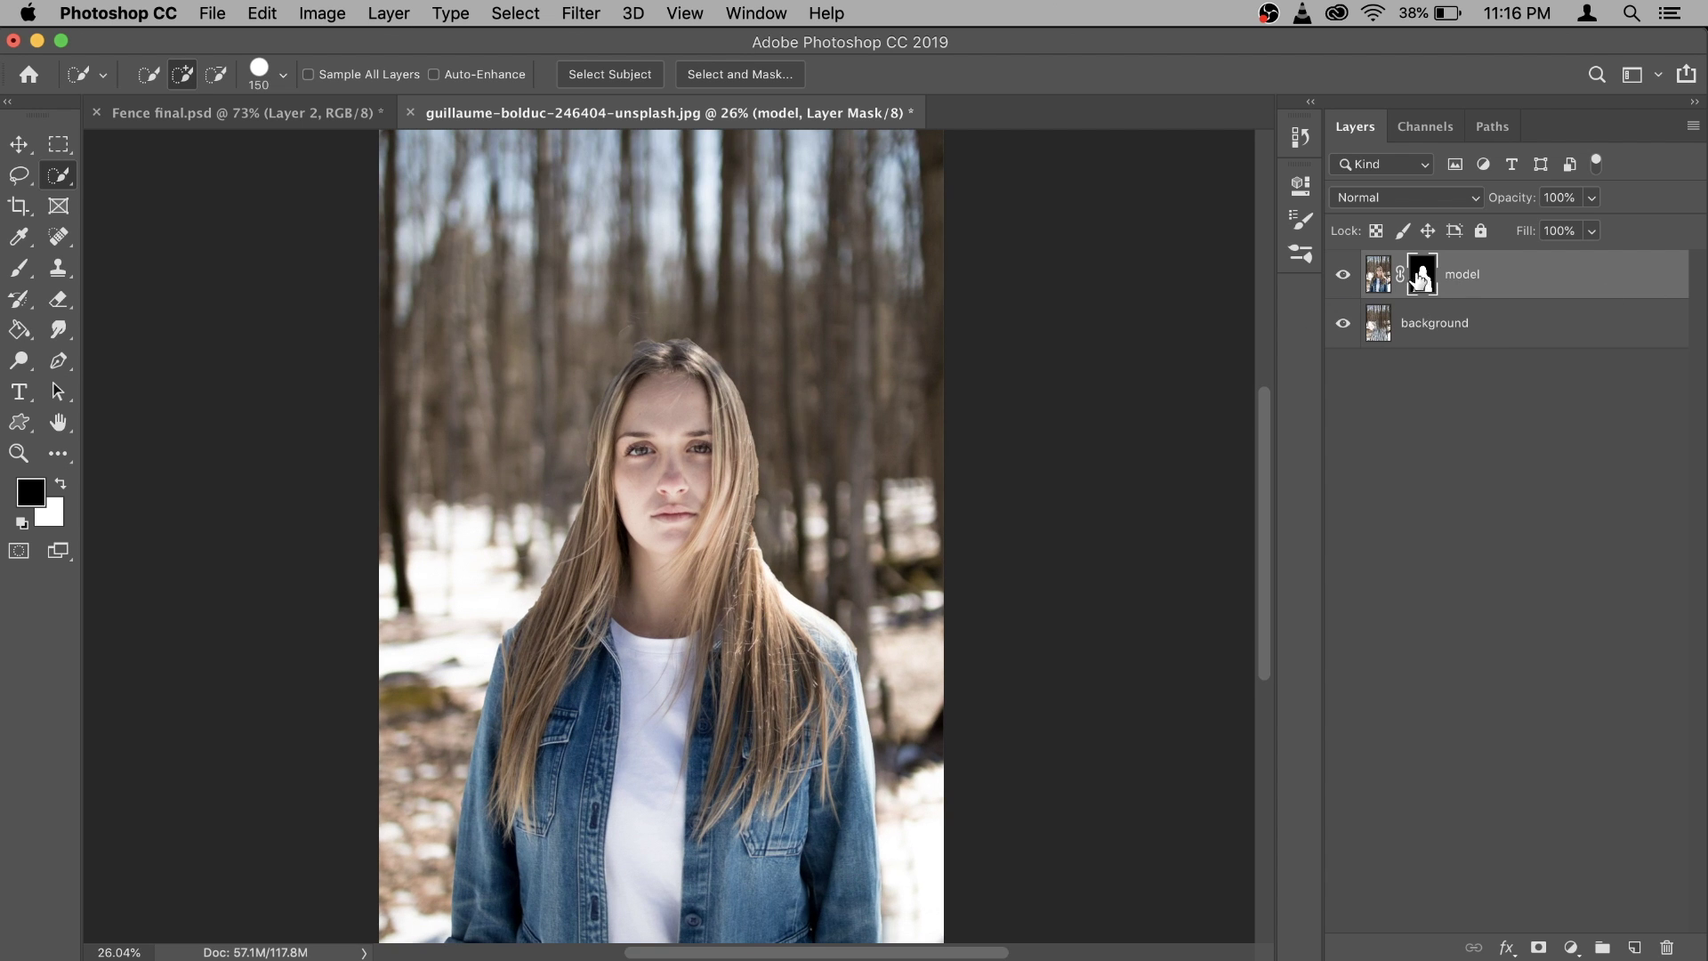
Open Select and Mask on the model's mask and paint the hair outline with the Refine Edge Brush.
right_click(1421, 279)
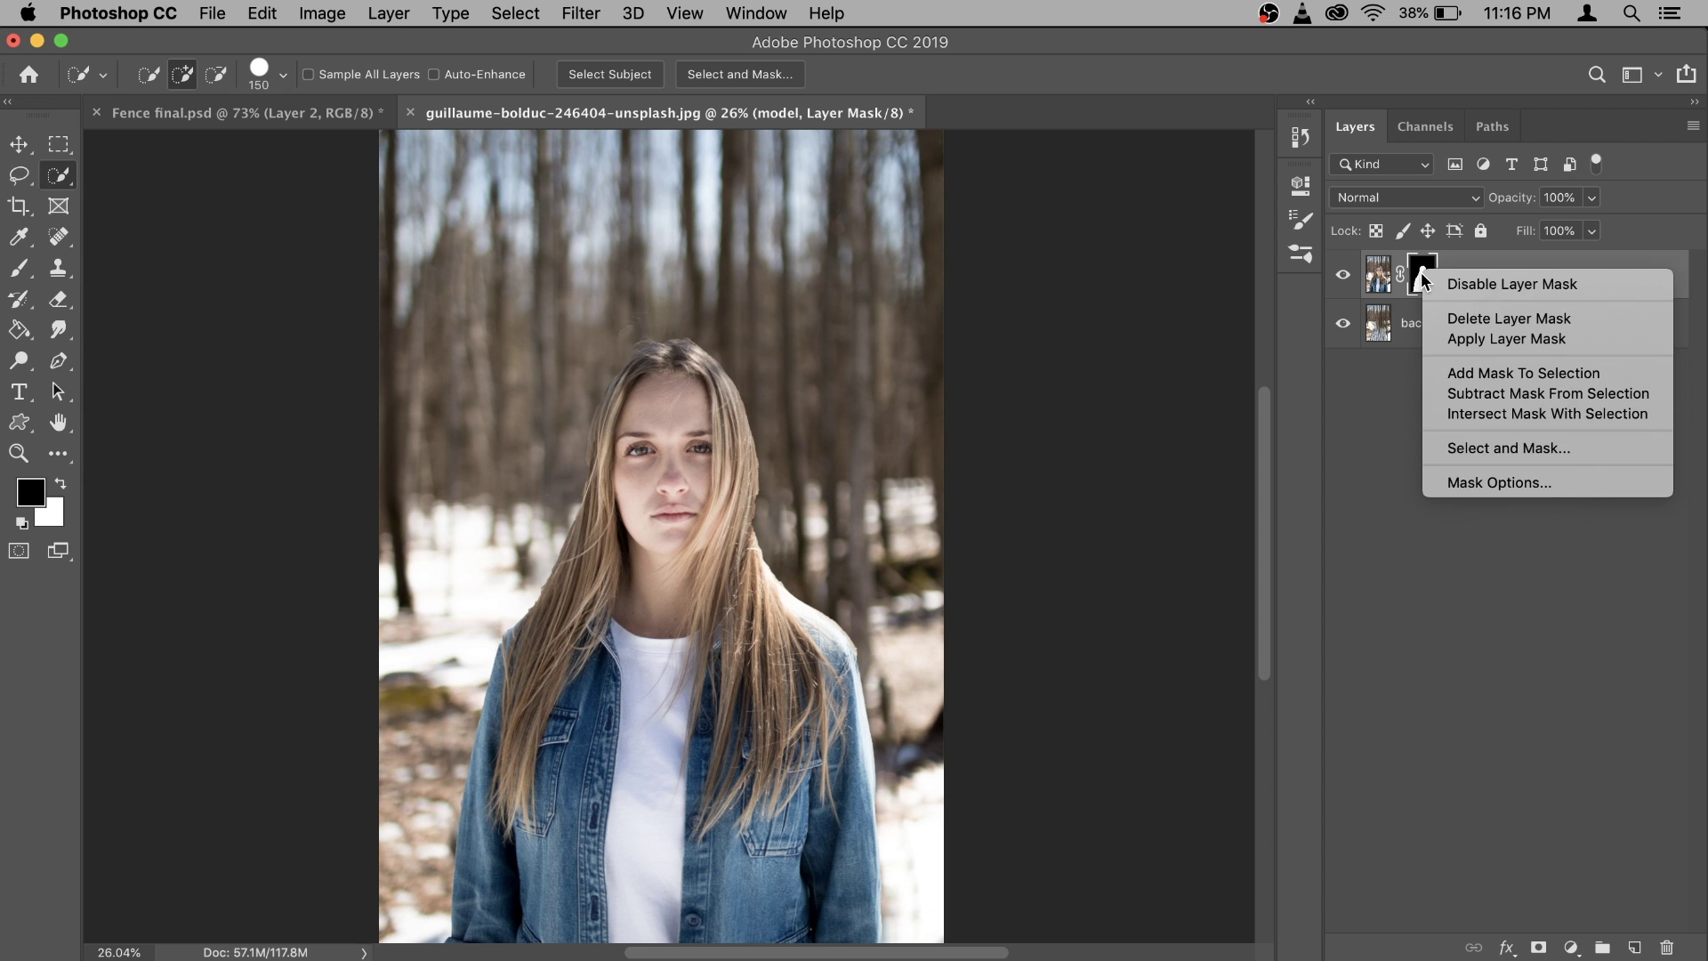
left_click(1482, 450)
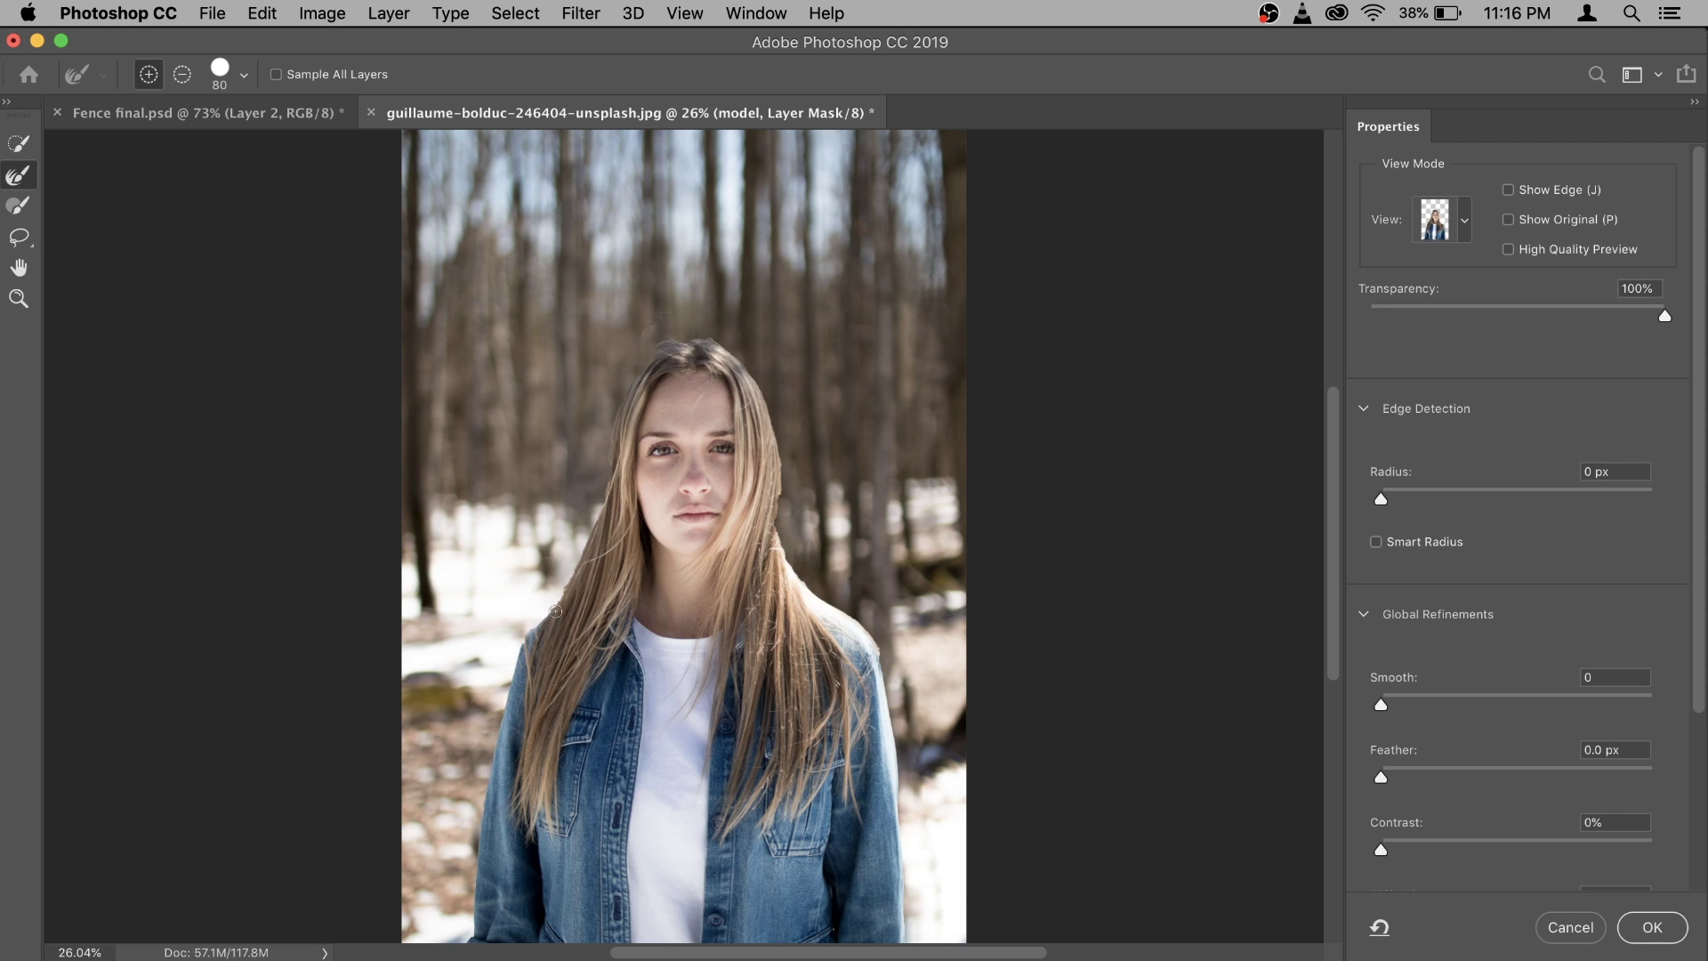
key("bracketright")
key("bracketright")
scroll(555, 606, "up", 3)
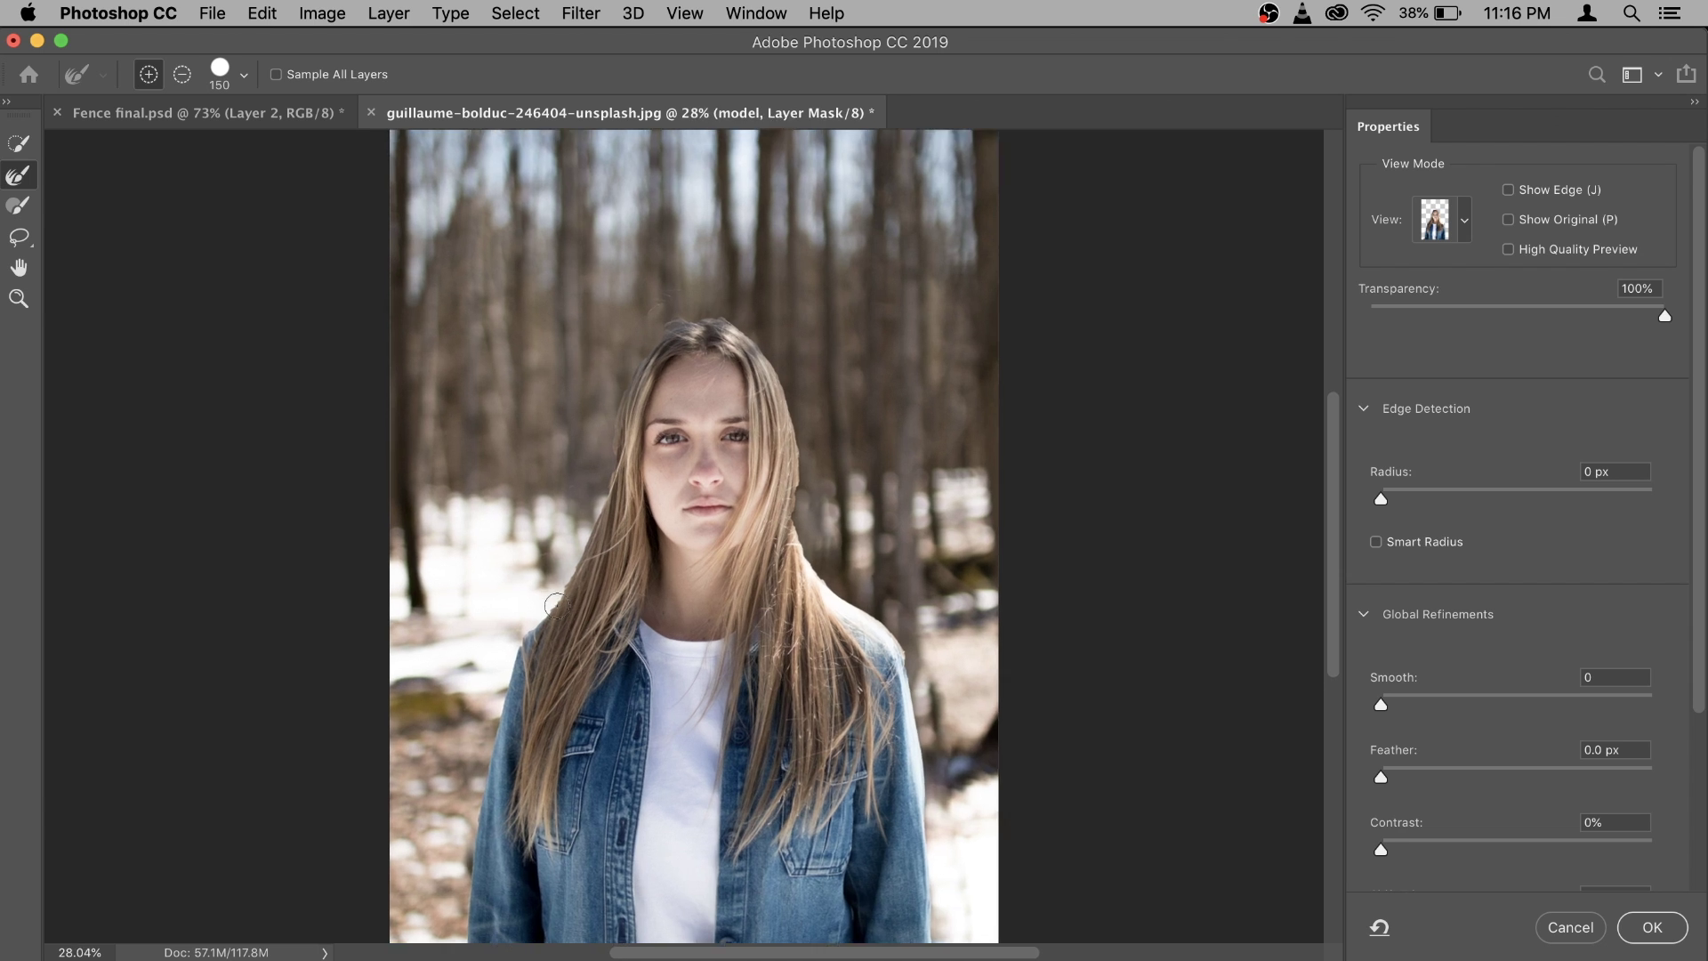
key("bracketright")
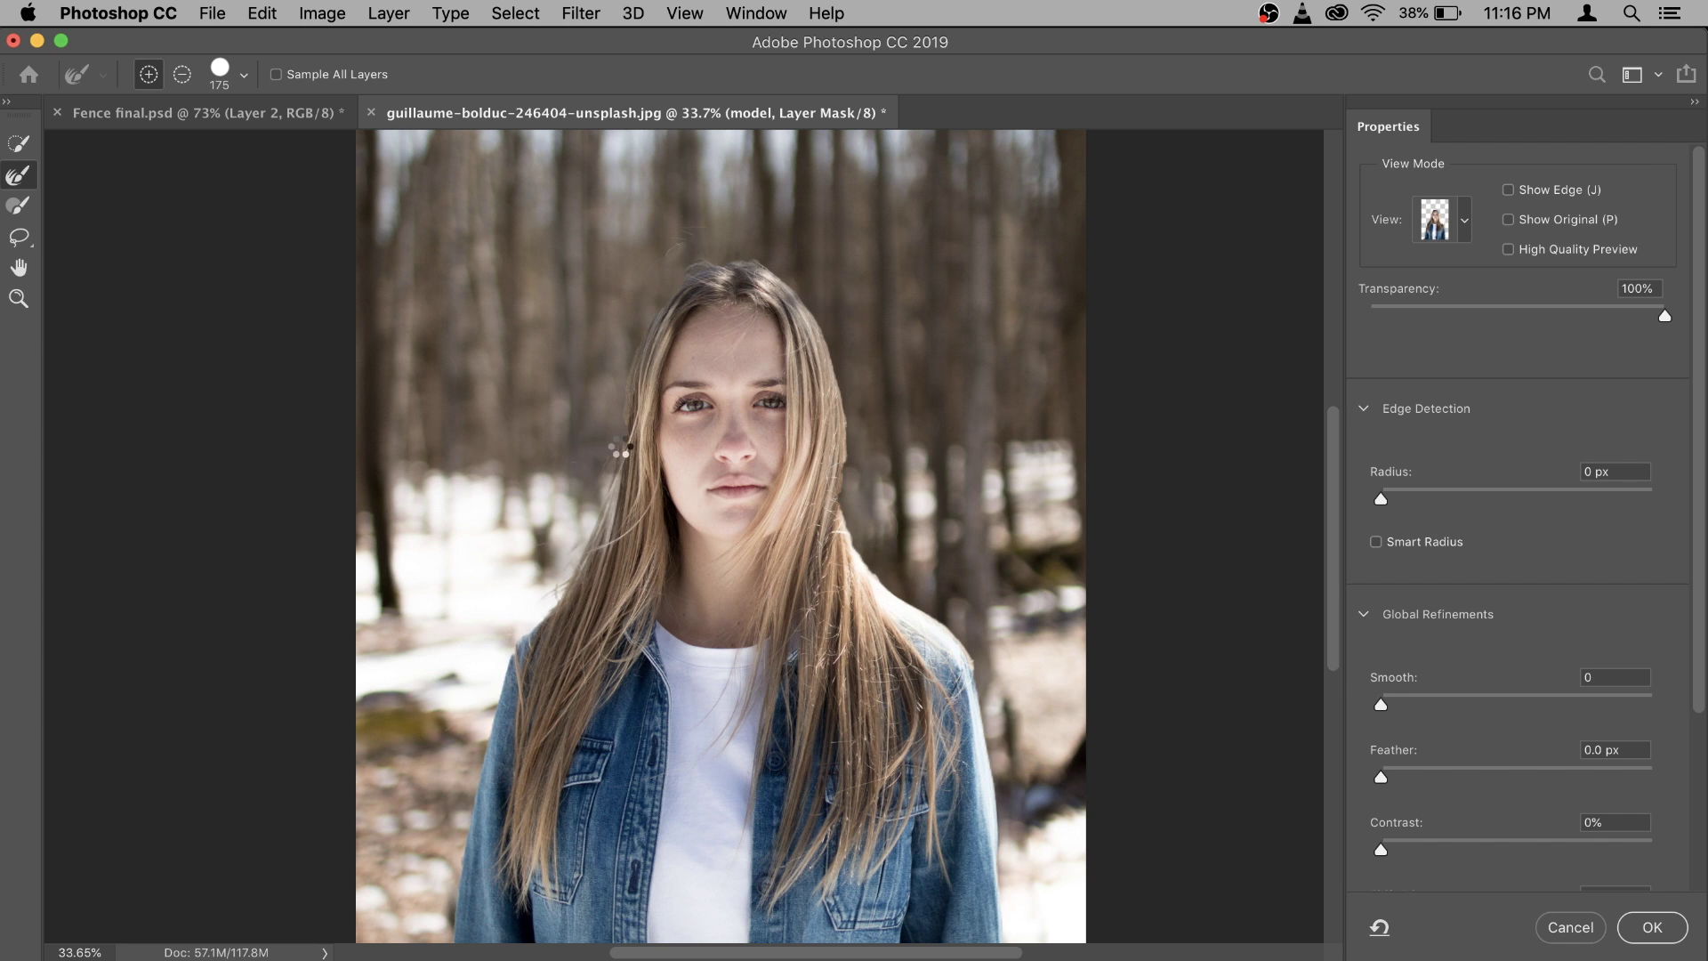
key("bracketleft")
mouse_move(620, 429)
left_mouse_down()
mouse_move(690, 262)
mouse_move(743, 261)
mouse_move(835, 364)
mouse_move(840, 525)
left_mouse_up()
key("bracketright")
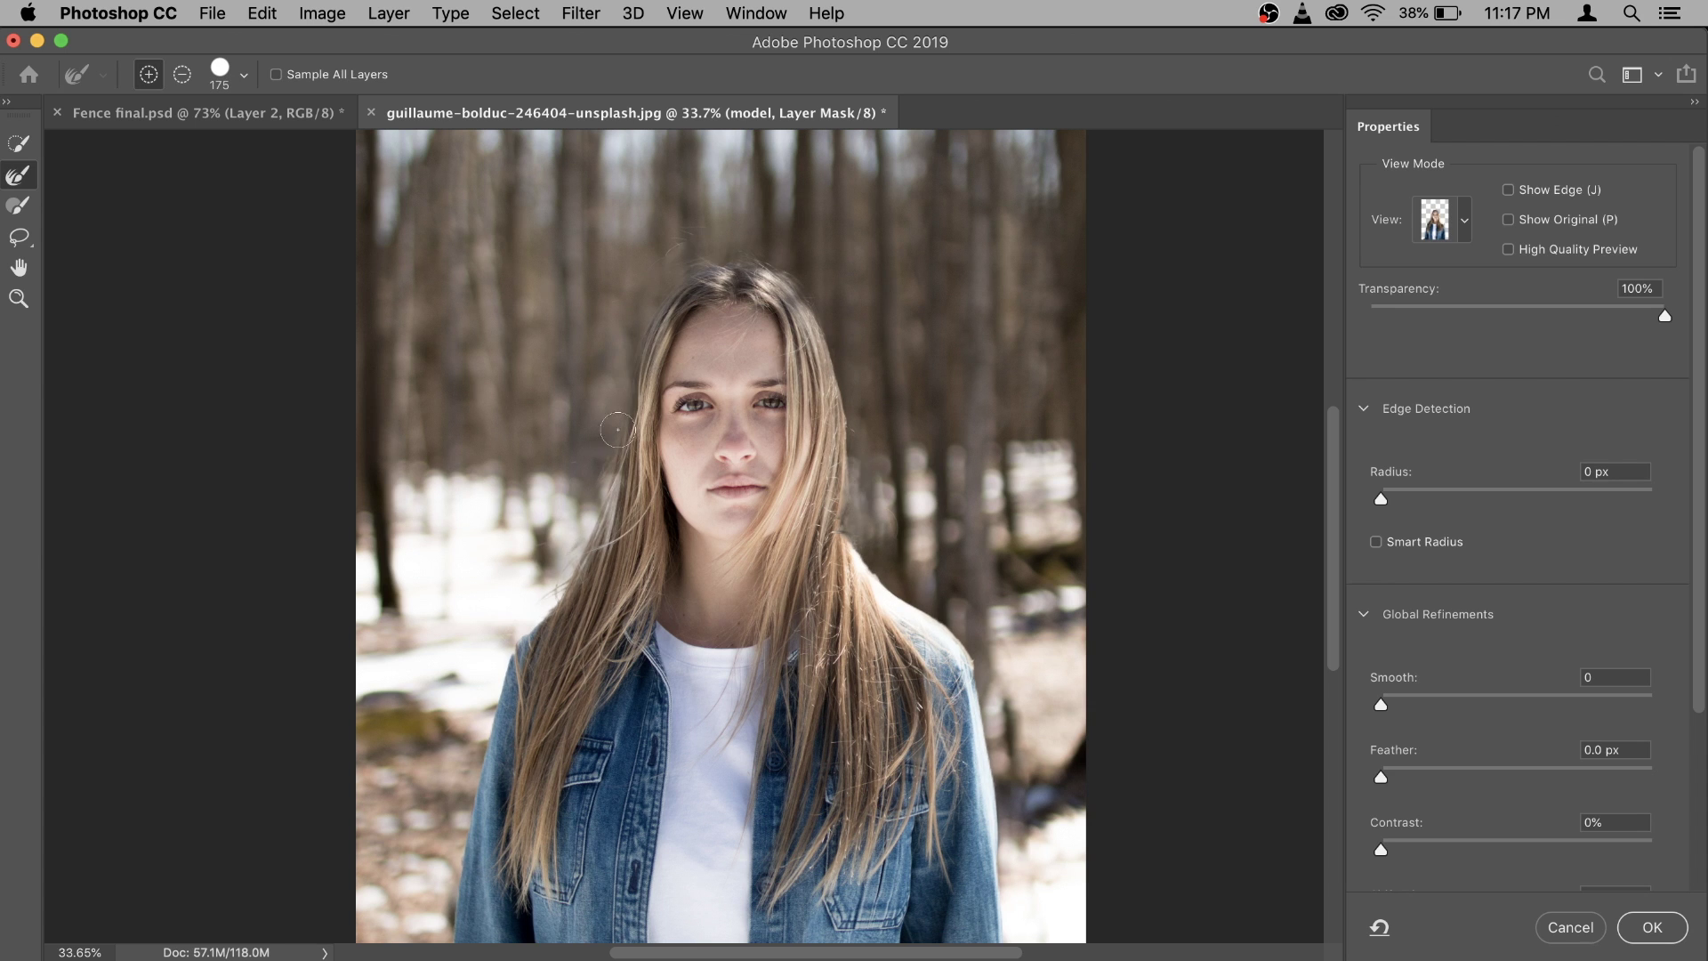
key("XF86MonBrightnessUp")
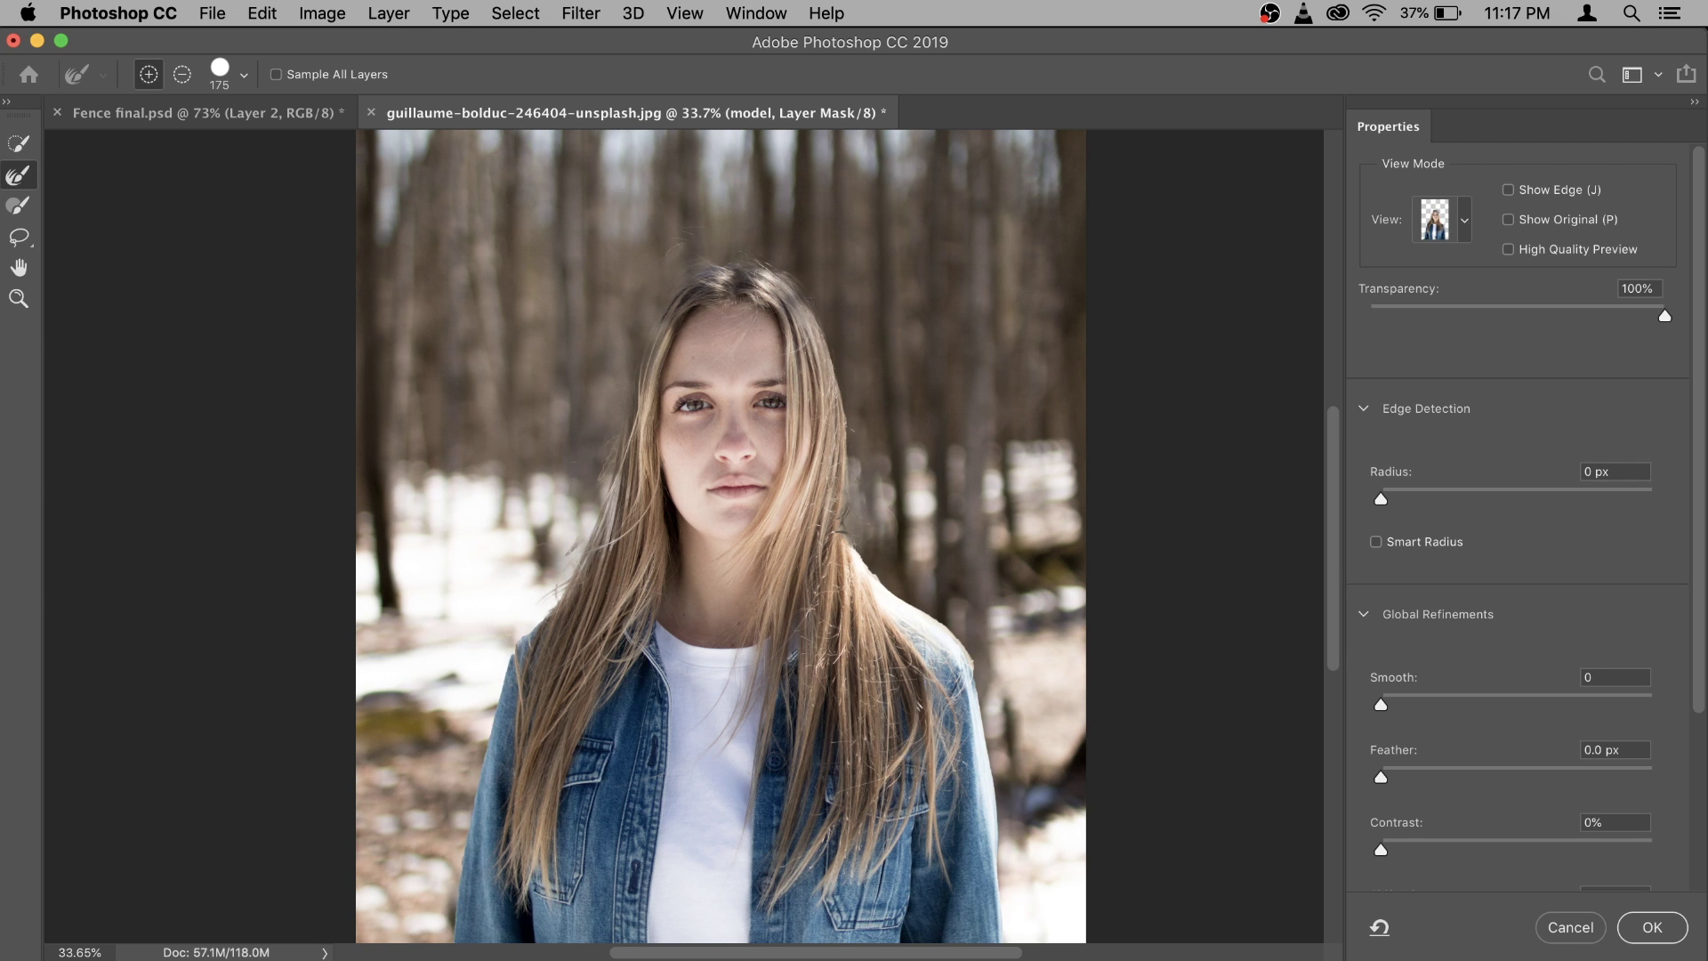
Apply the refined hair mask and select the background layer.
left_click(1642, 938)
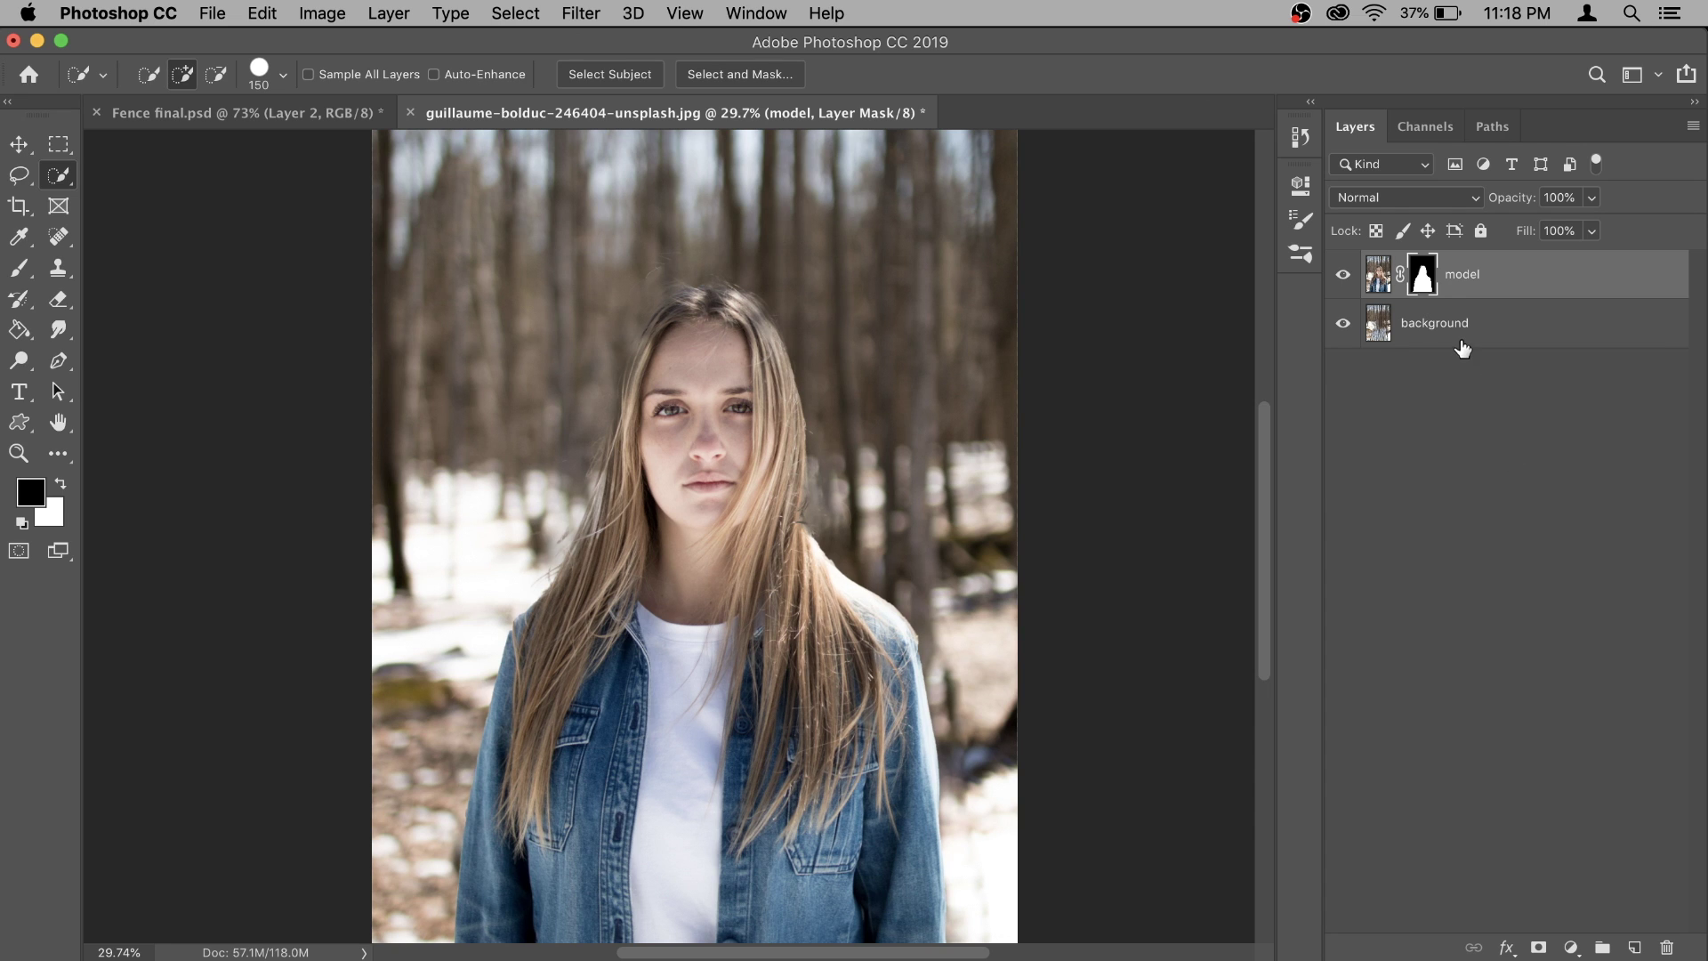
left_click(1463, 349)
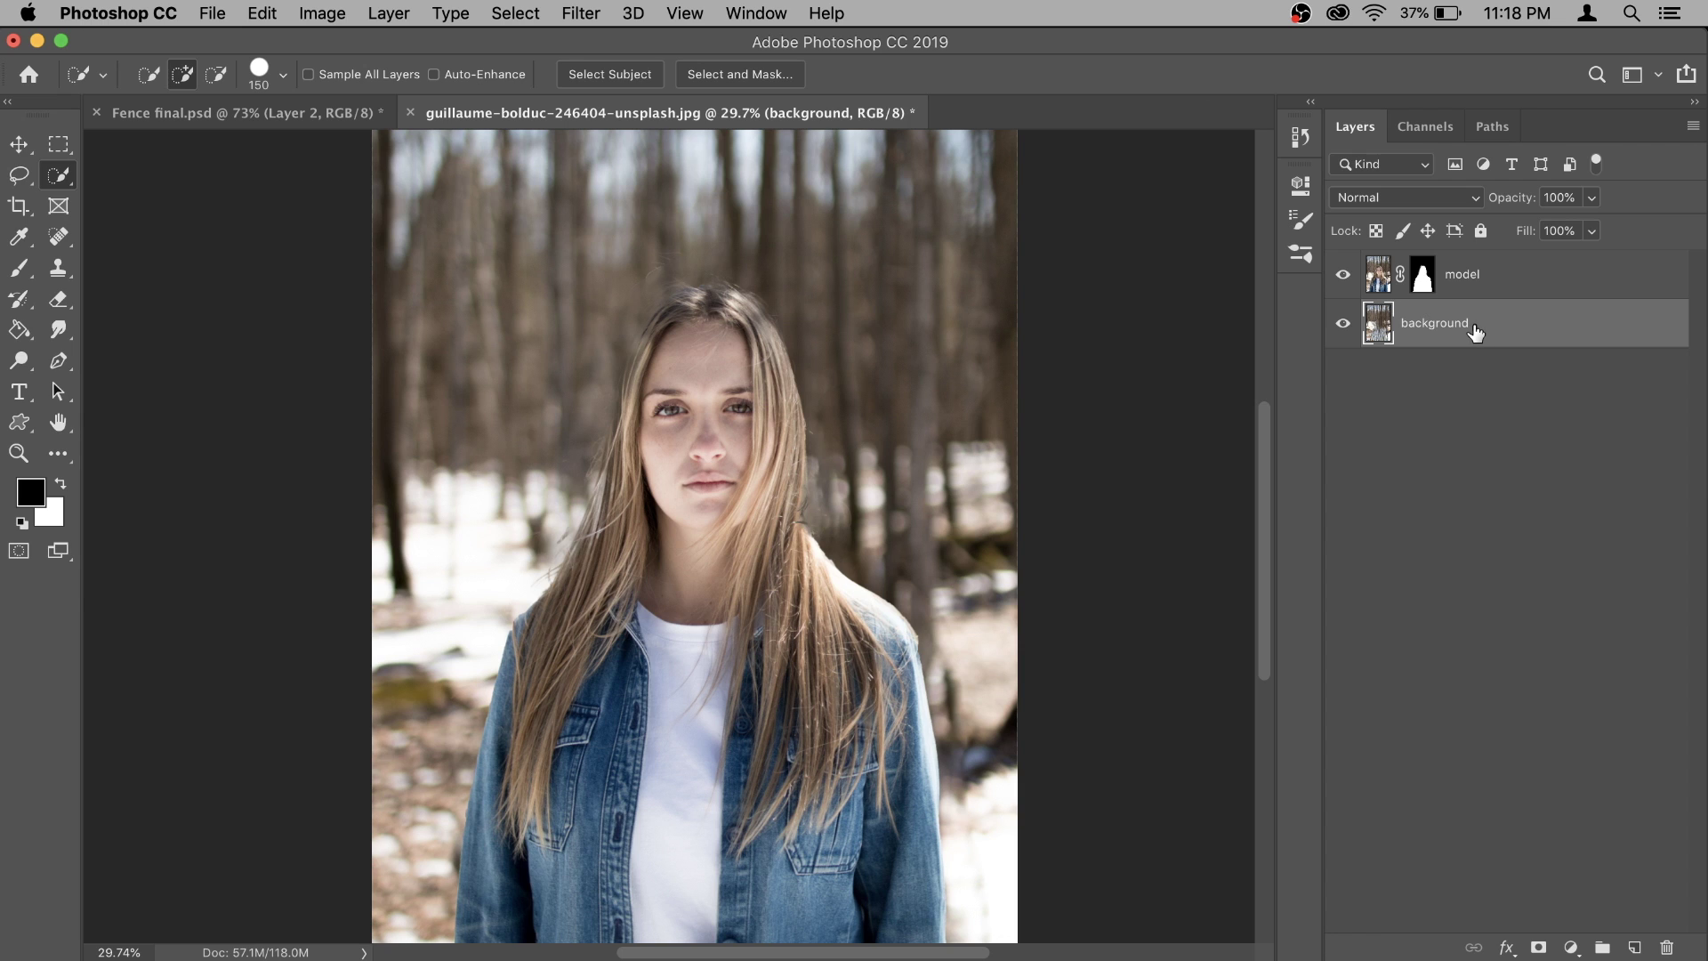
Duplicate the background layer and name it 'more blurry background'.
key("super+j")
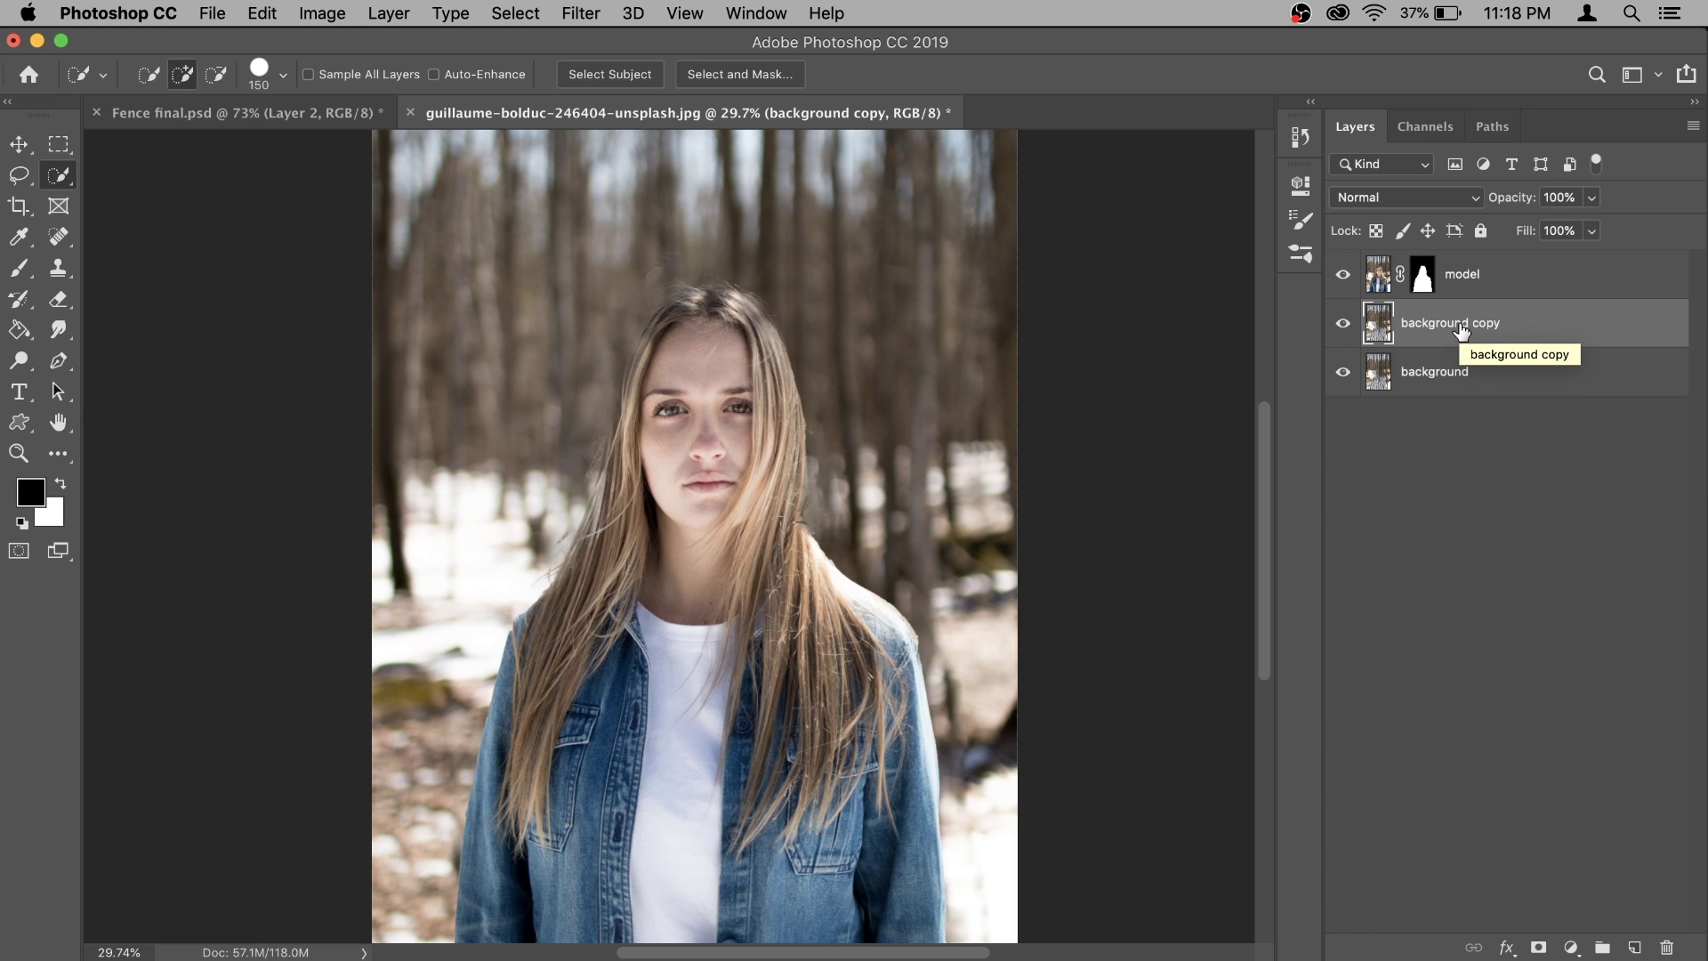
double_click(1459, 324)
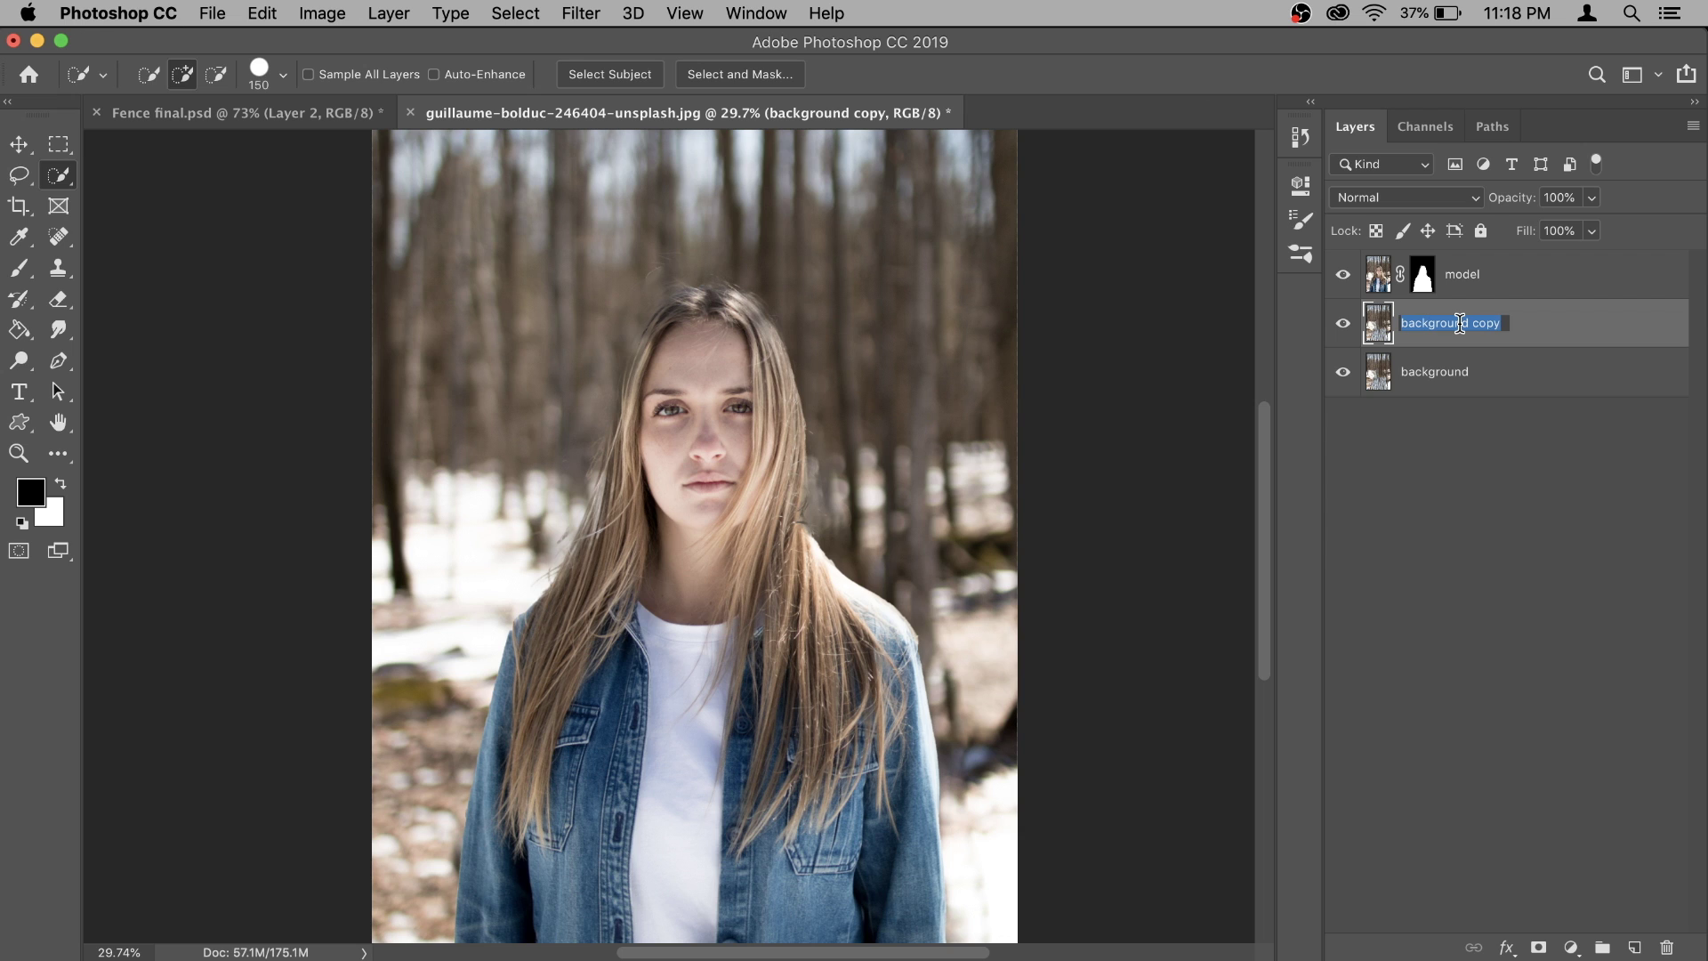
type("more blurry bakc")
type("g")
key("BackSpace")
key("BackSpace")
key("BackSpace")
type("ckgrou")
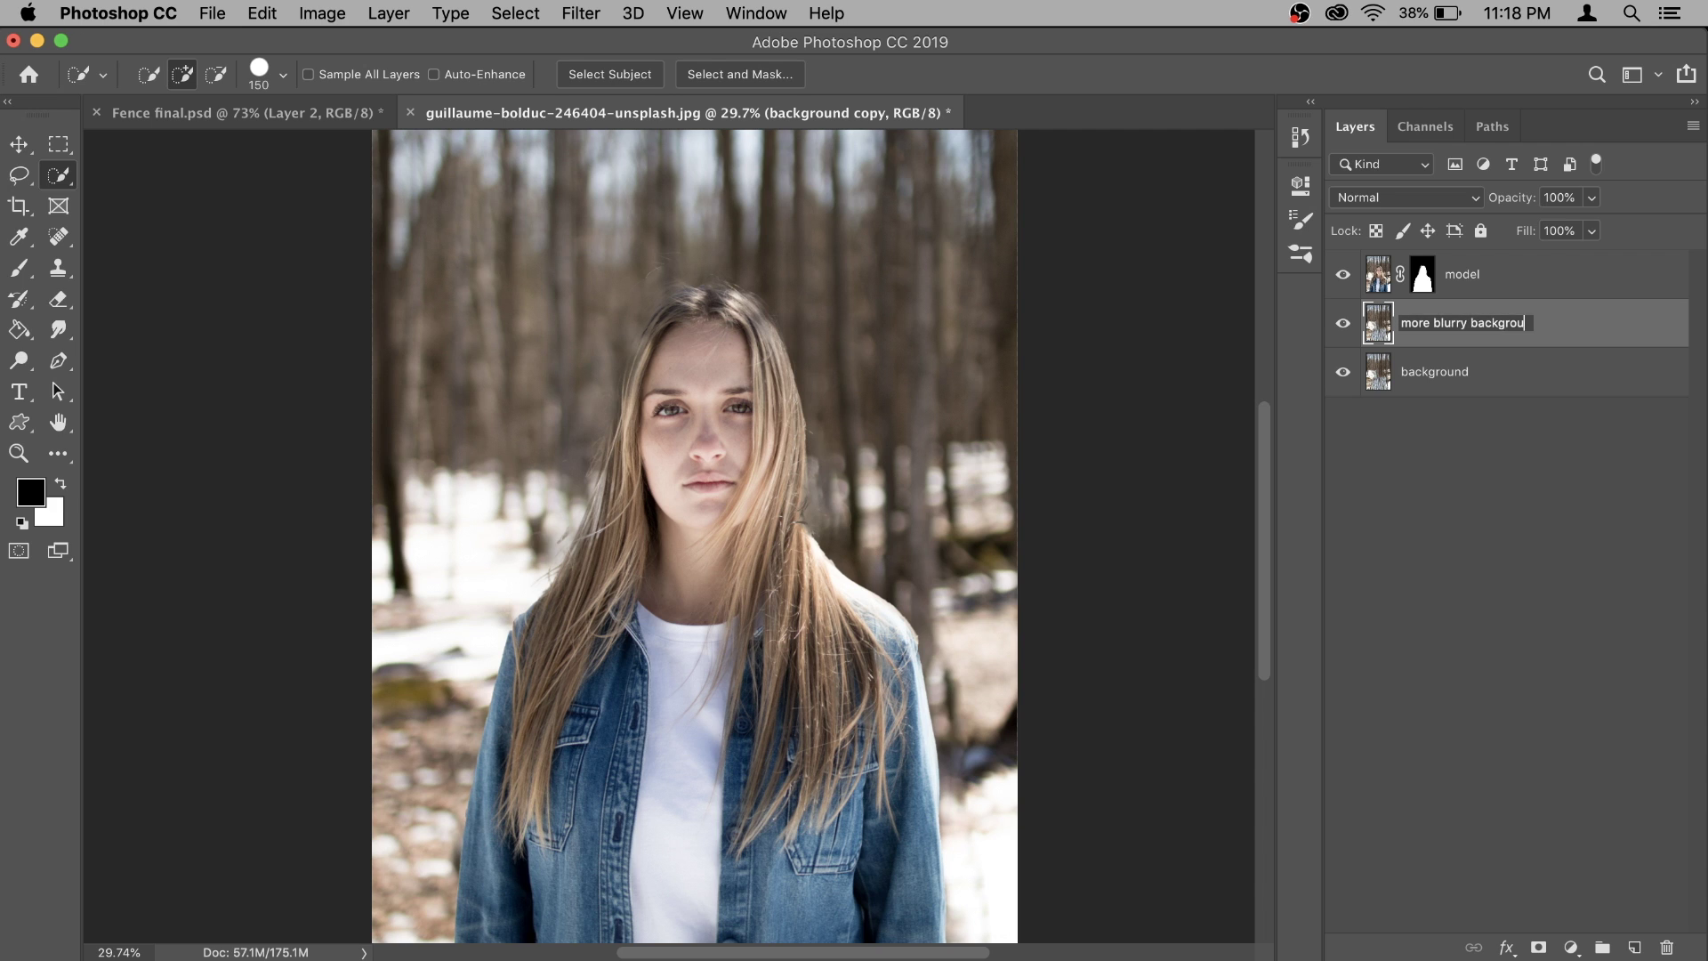
type("nd")
key("Return")
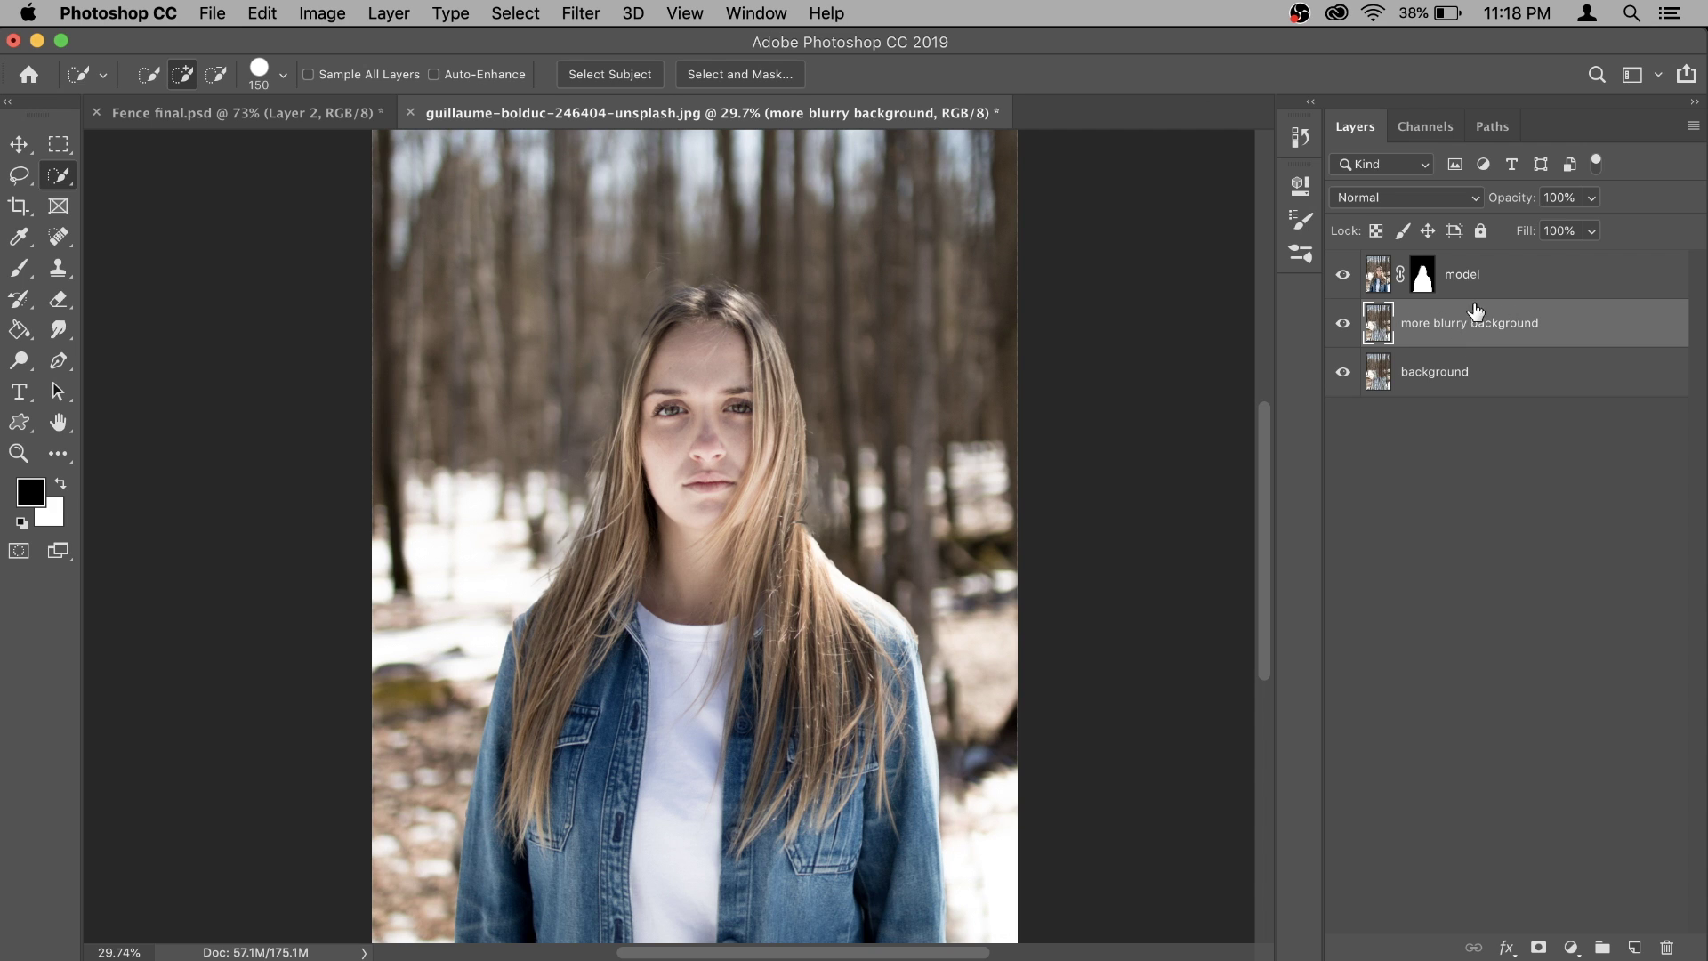
Duplicate the model layer and rename the original 'back up'.
left_click(1495, 286)
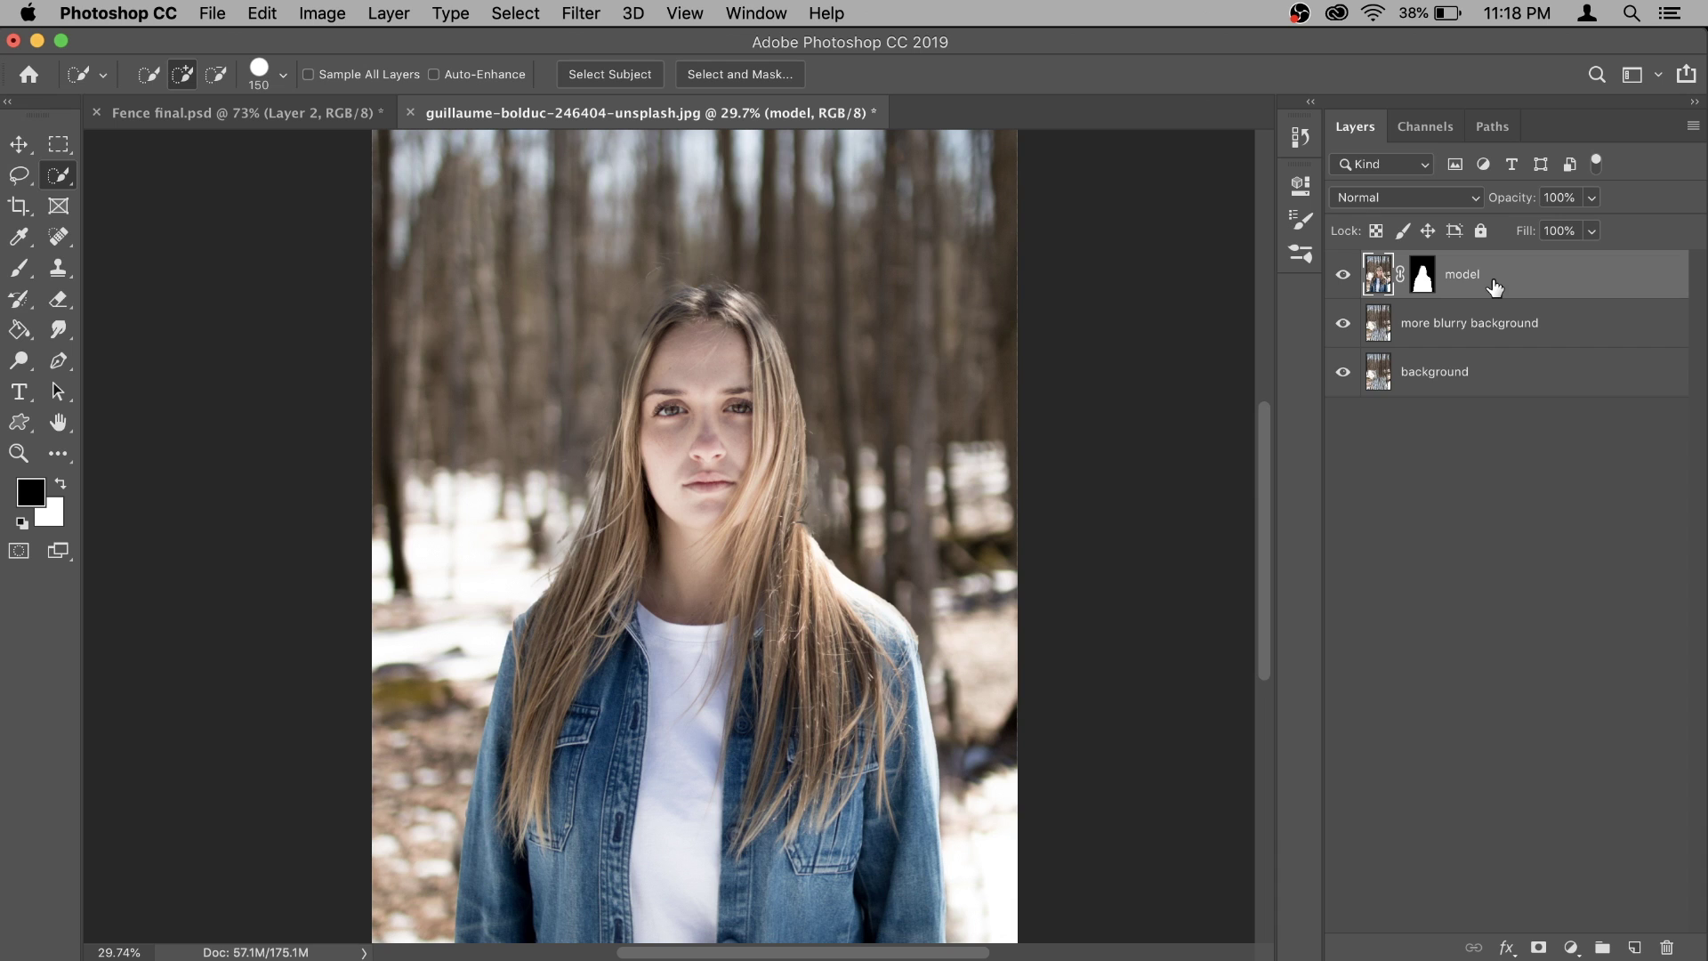
key("super+j")
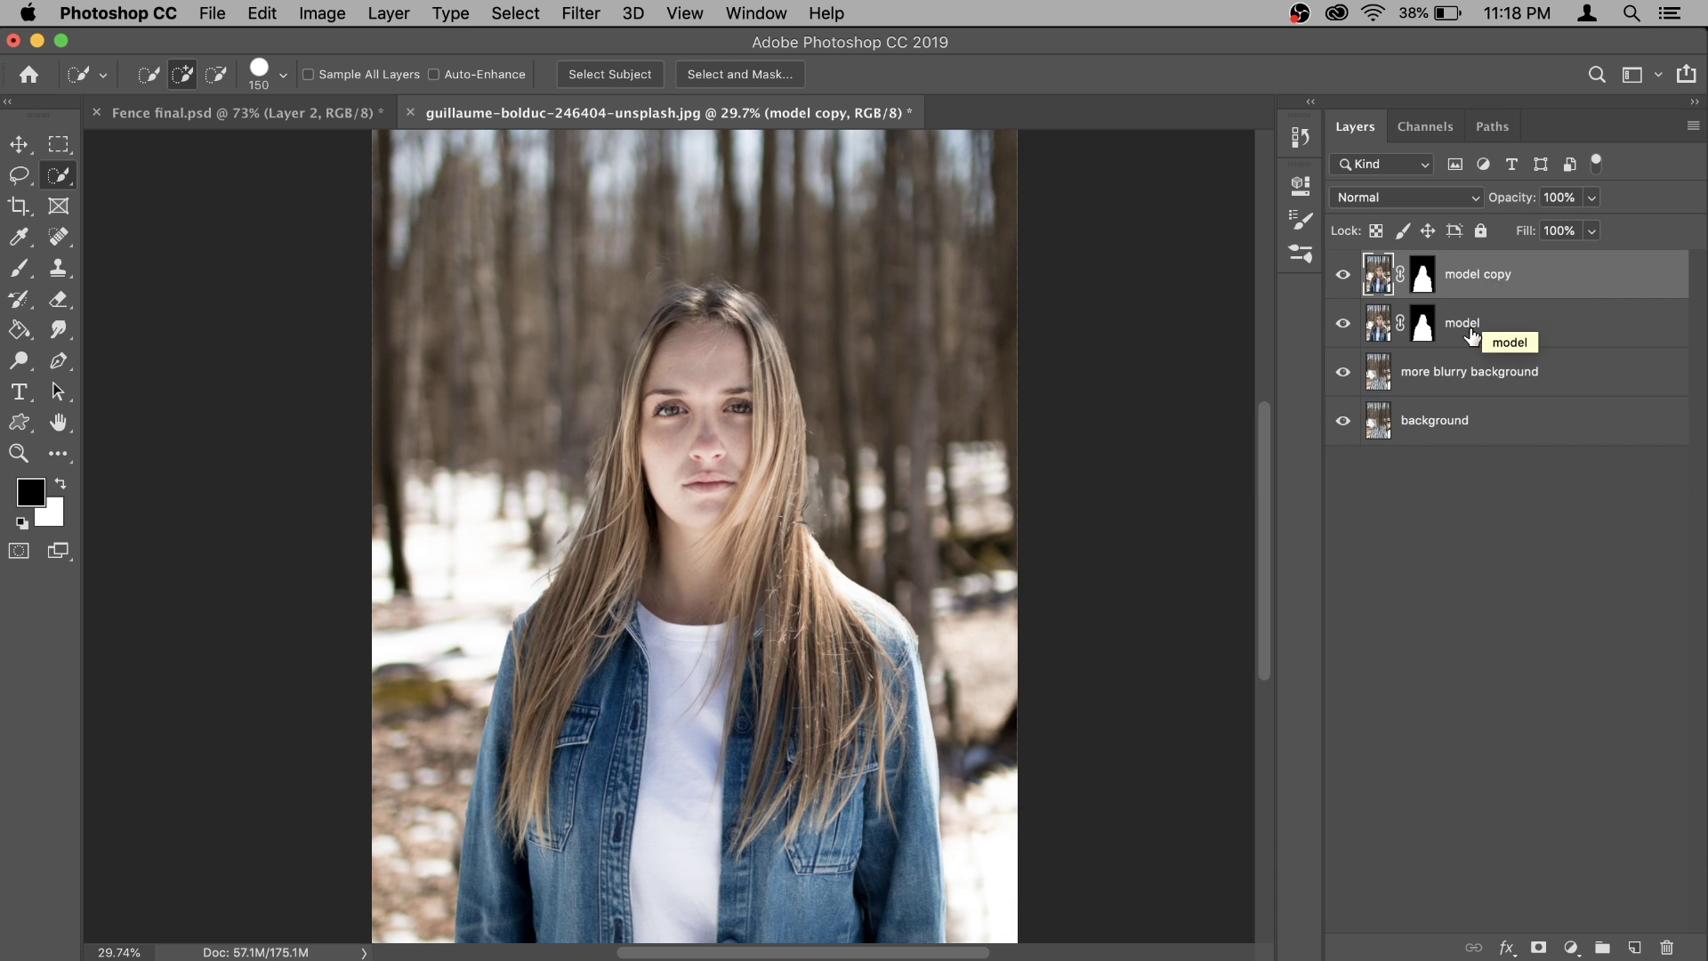
left_click(1471, 331)
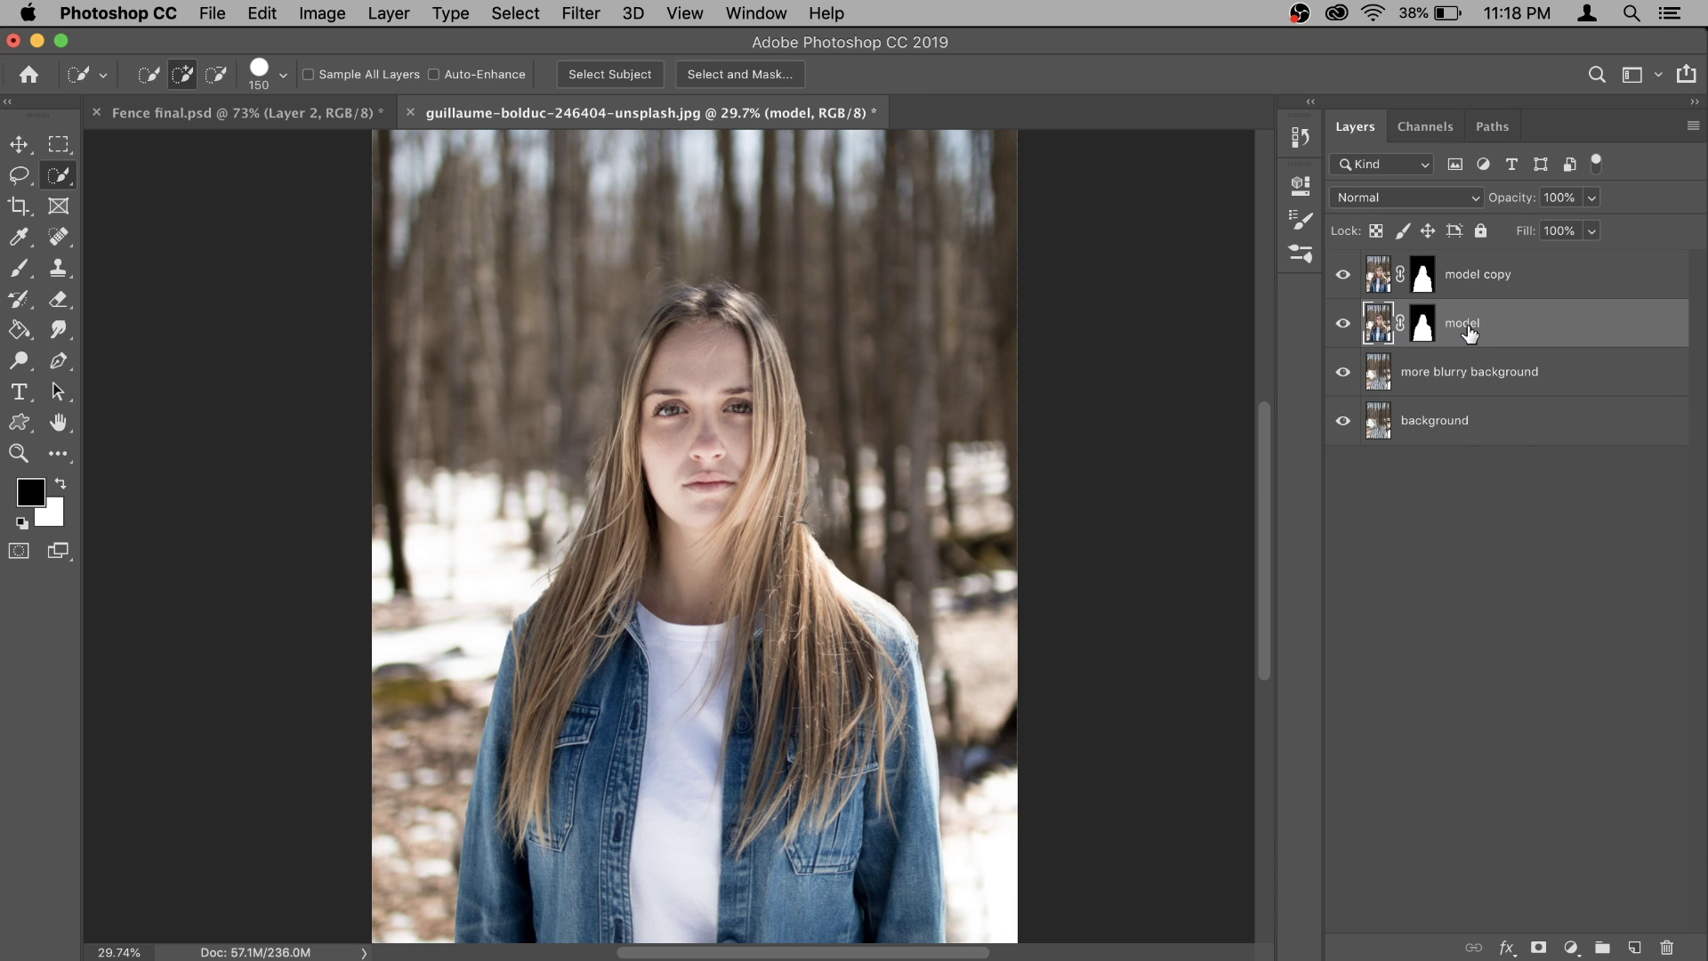
double_click(1466, 325)
type("back up")
key("Return")
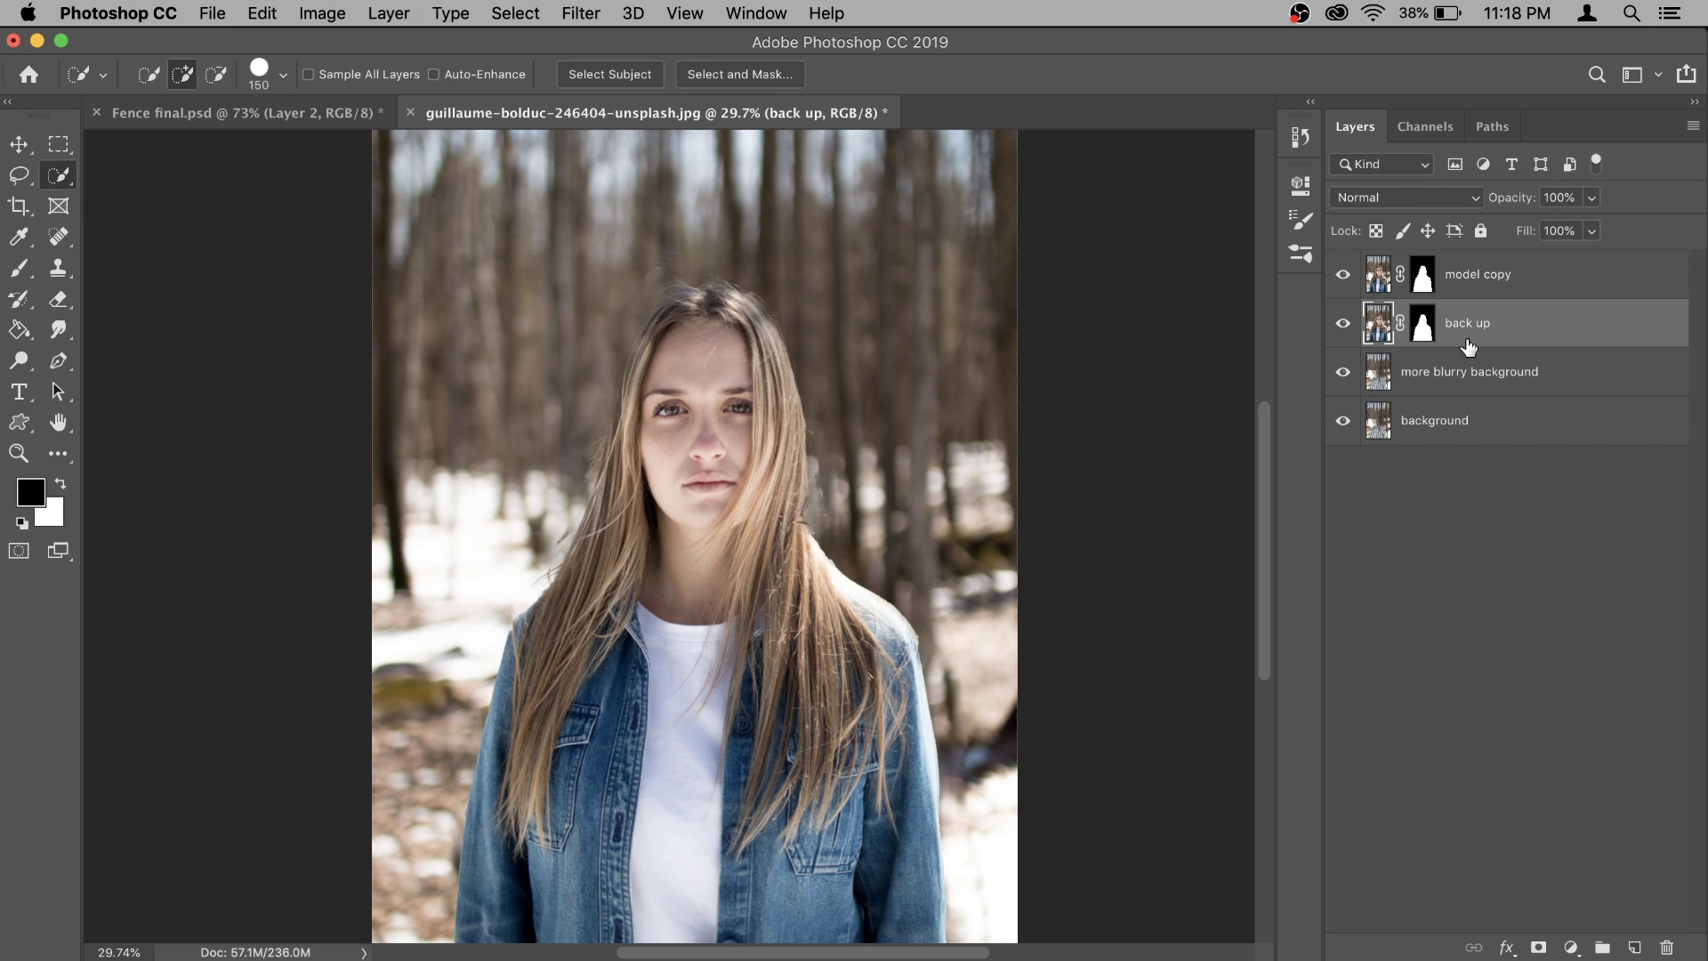
Hide the back up layer and make model copy the working layer.
left_click(1476, 383)
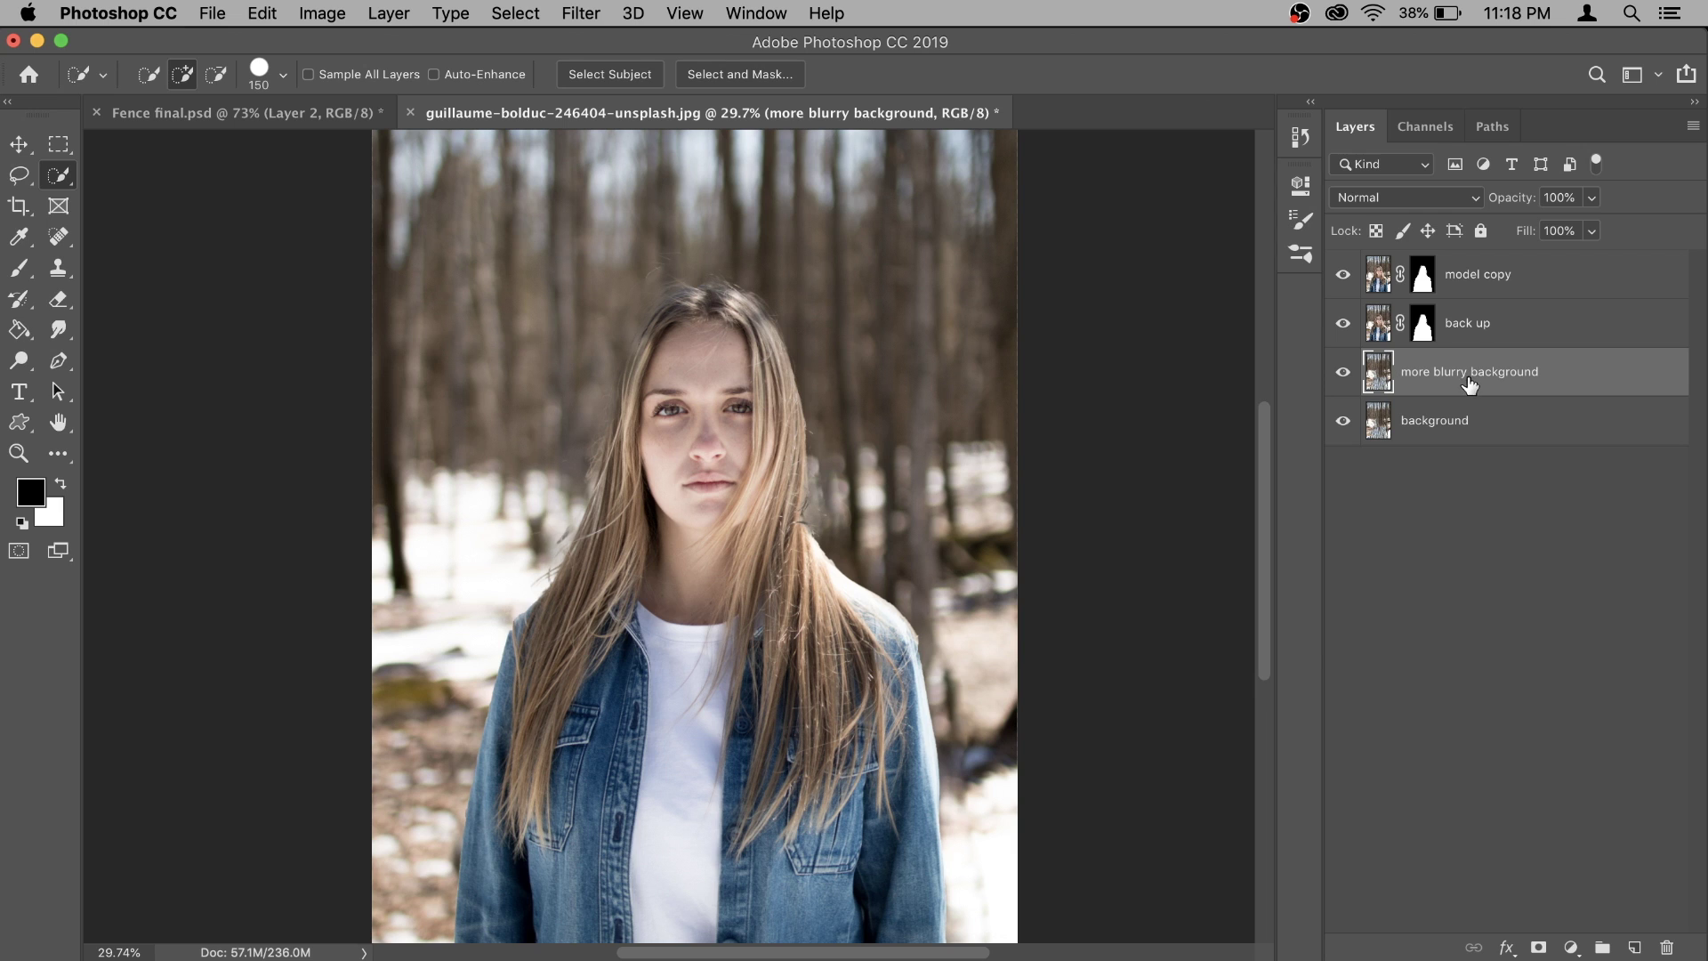
left_click(1476, 327)
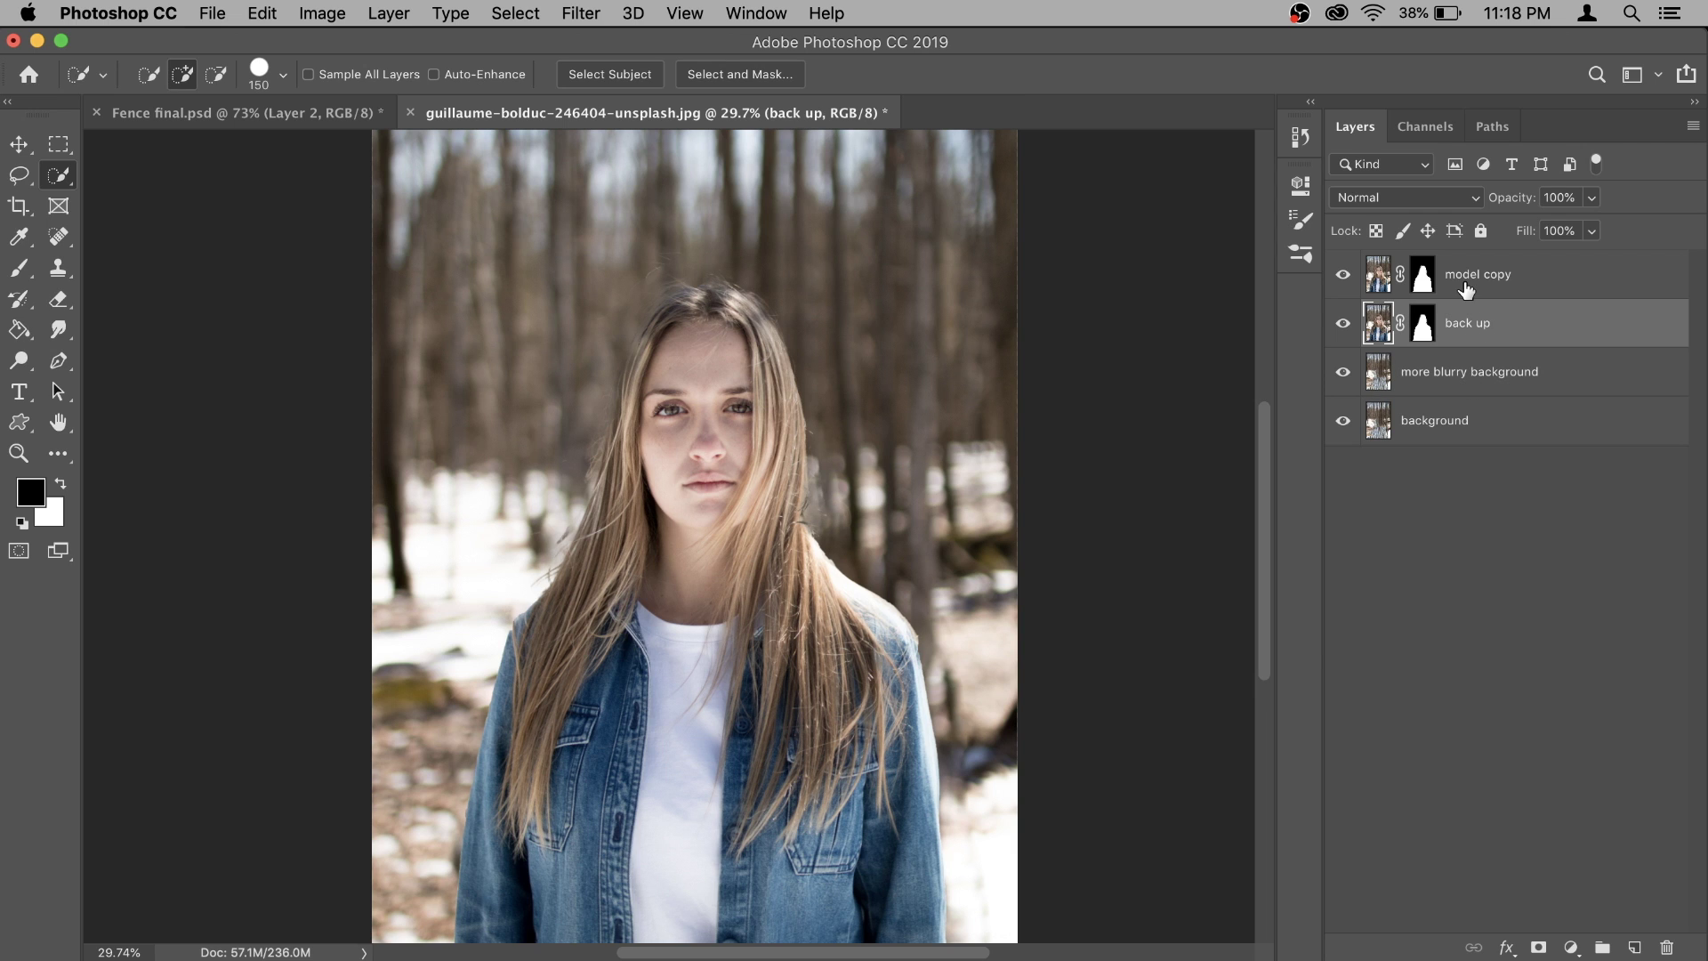
left_click(1470, 281)
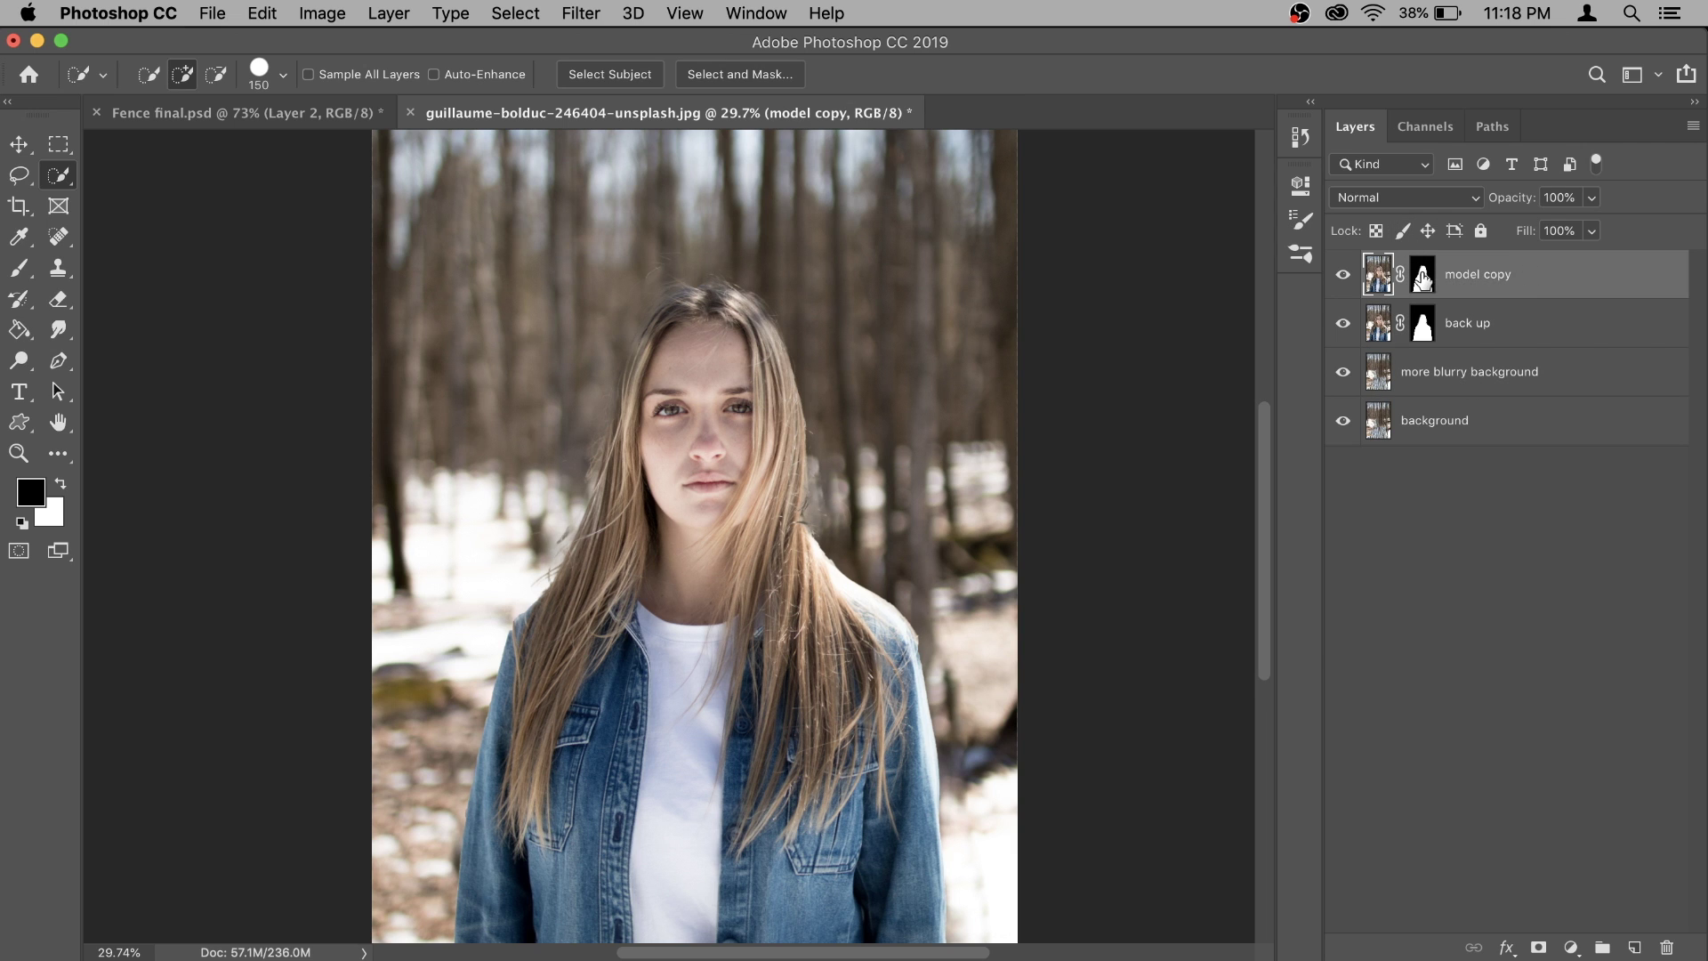
left_click(1472, 328)
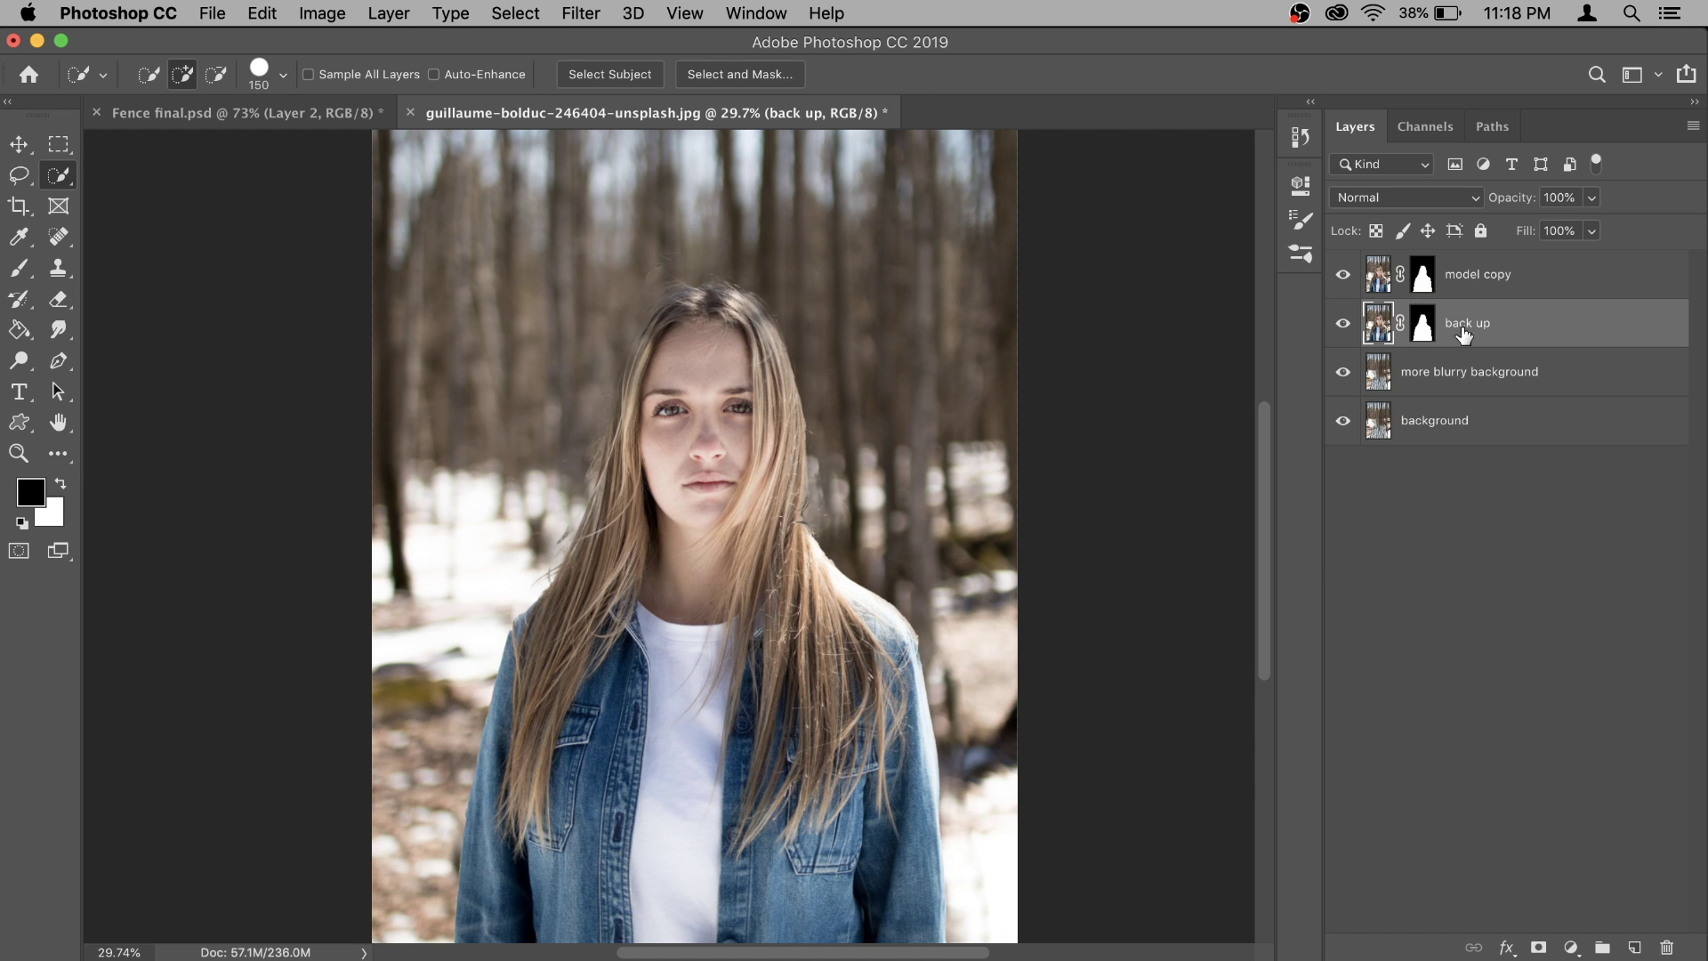
left_click(1342, 323)
left_click(1510, 282)
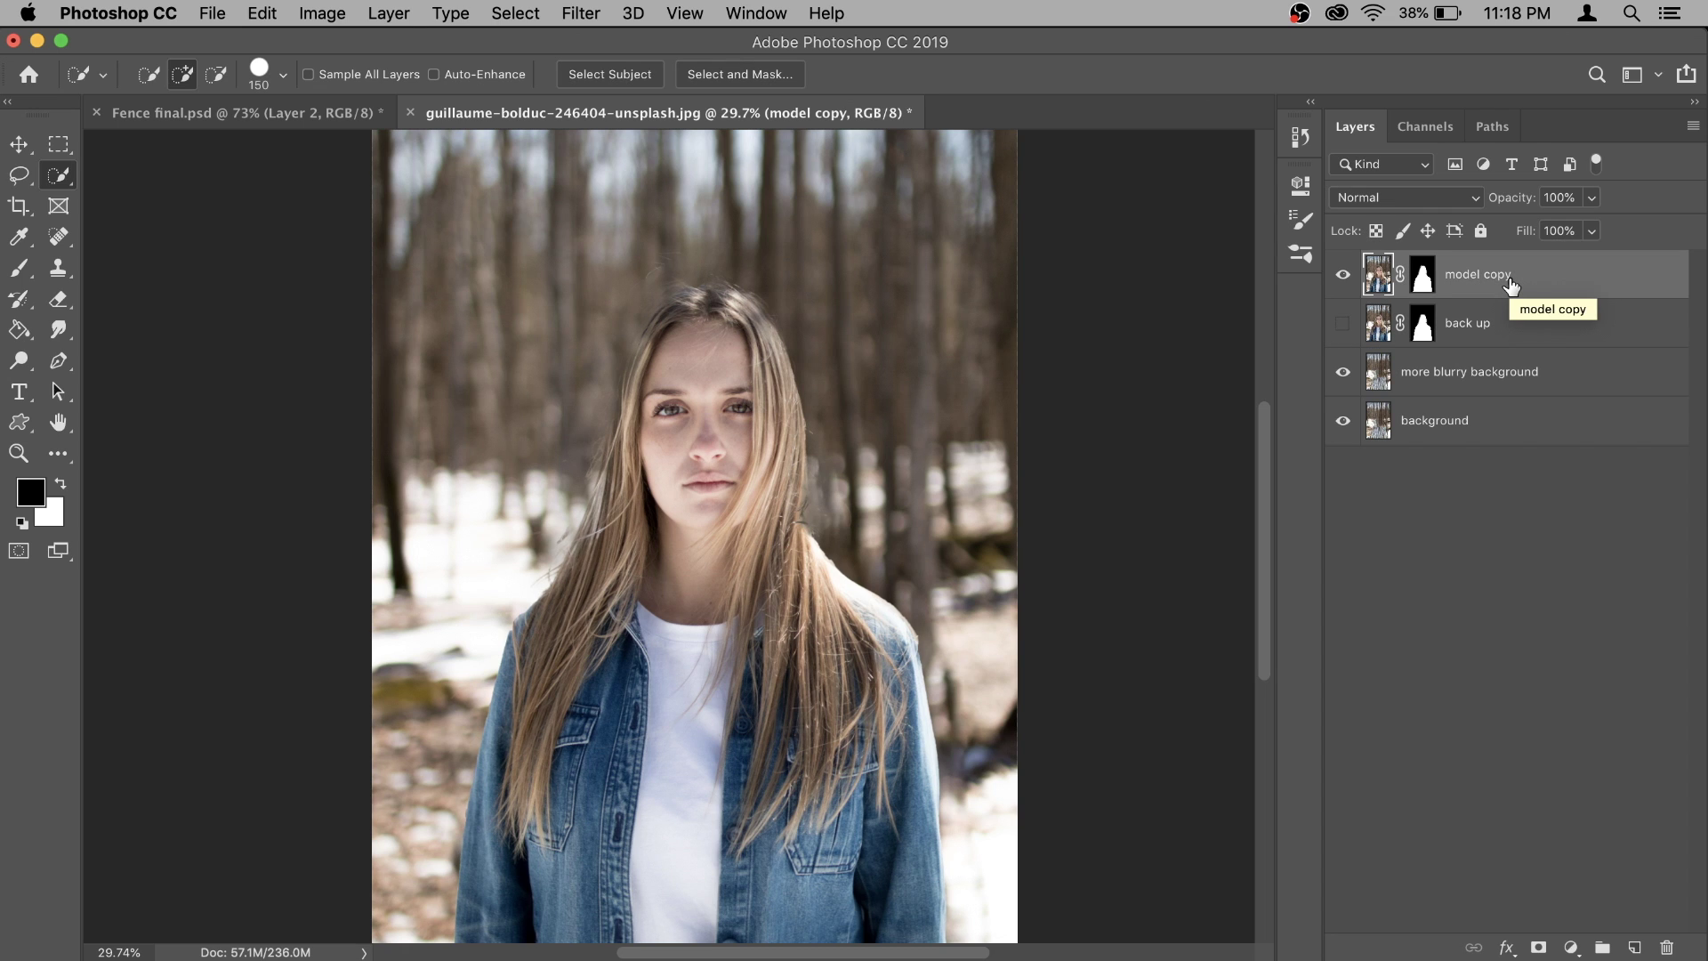
scroll(846, 445, "down", 3)
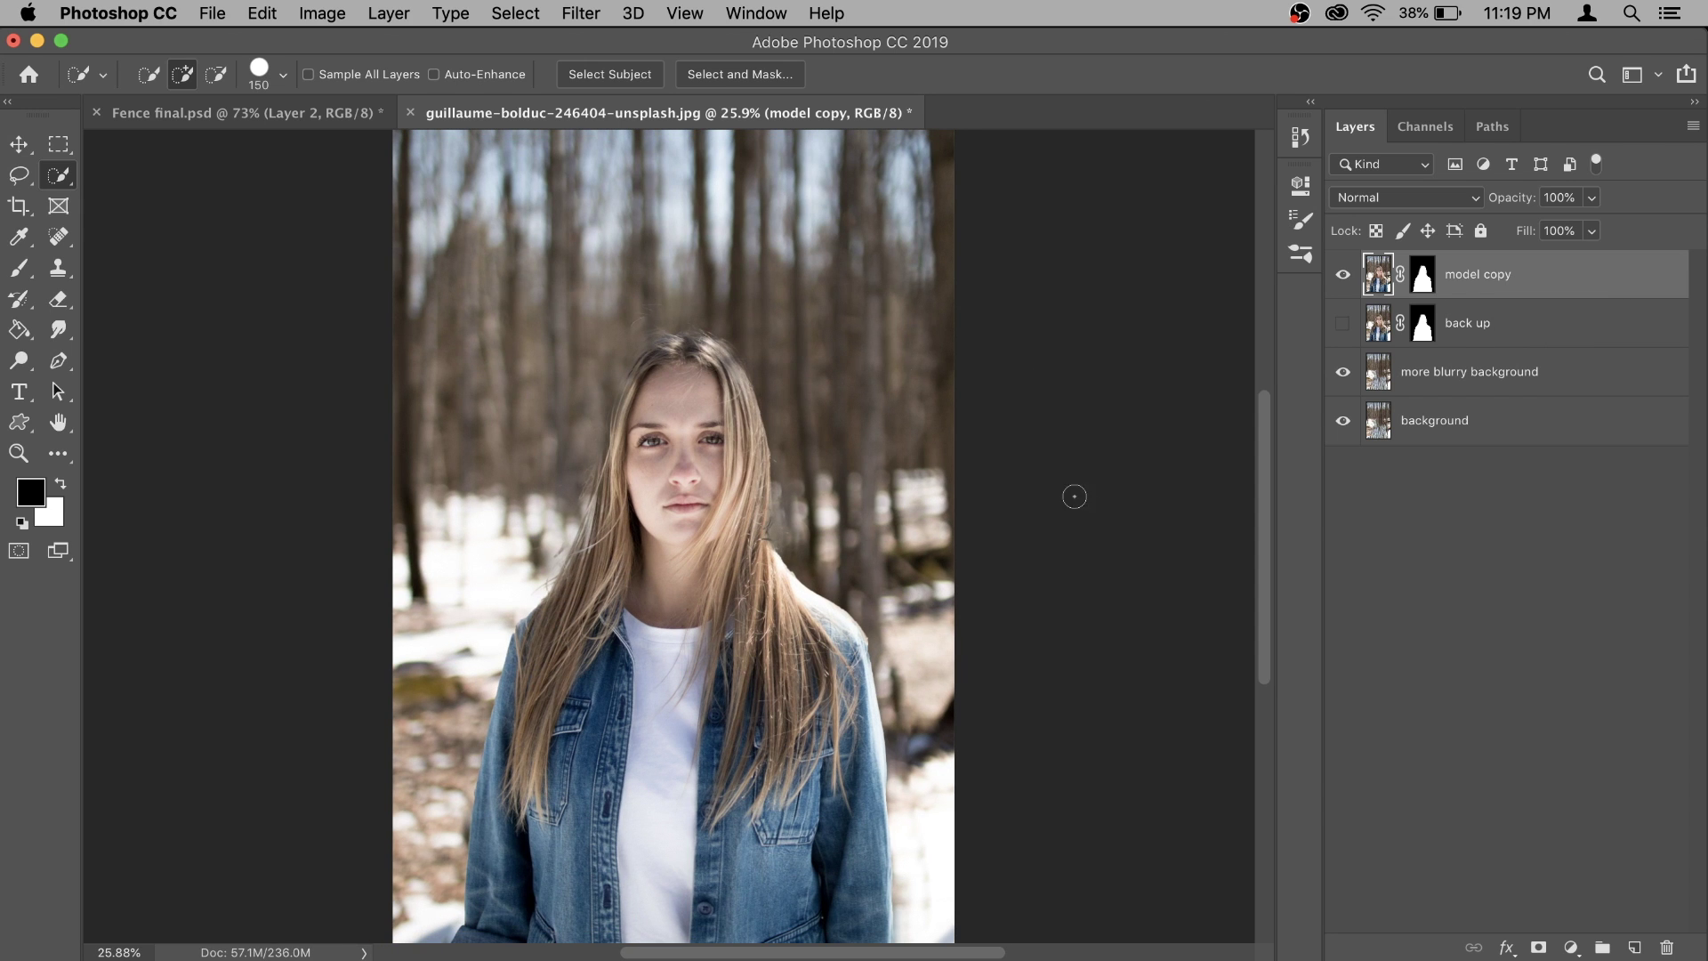
Place the metal_chain_fence PNG from the Fence Final folder as an embedded layer.
left_click(215, 10)
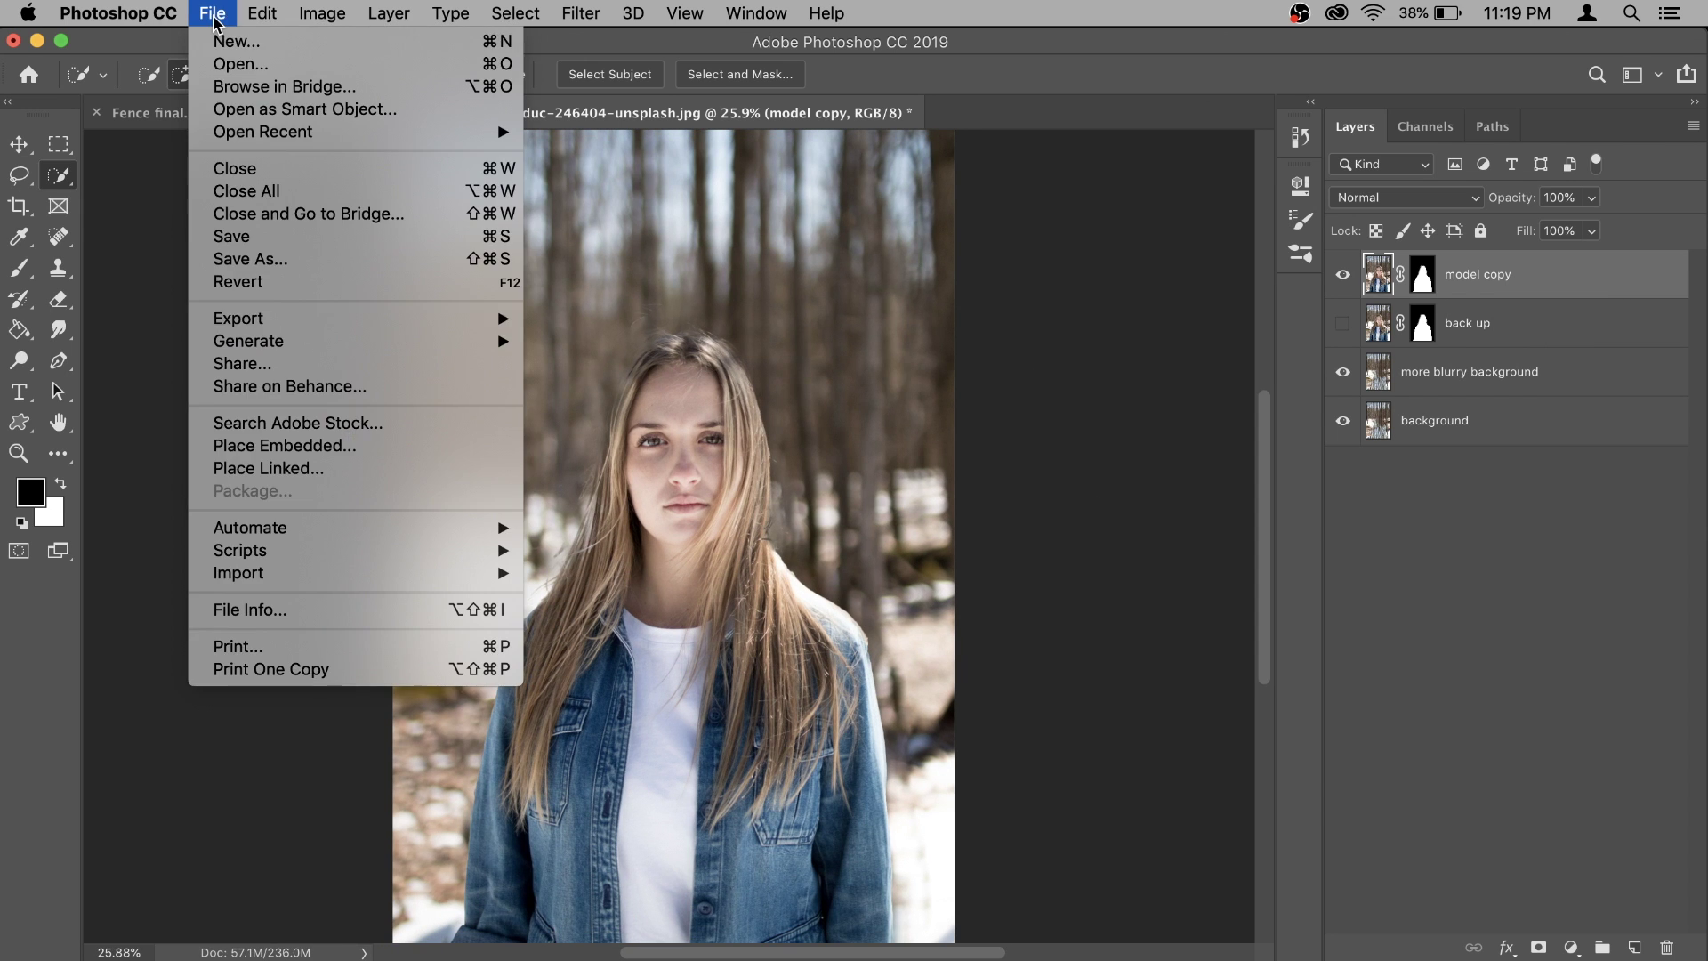
left_click(293, 449)
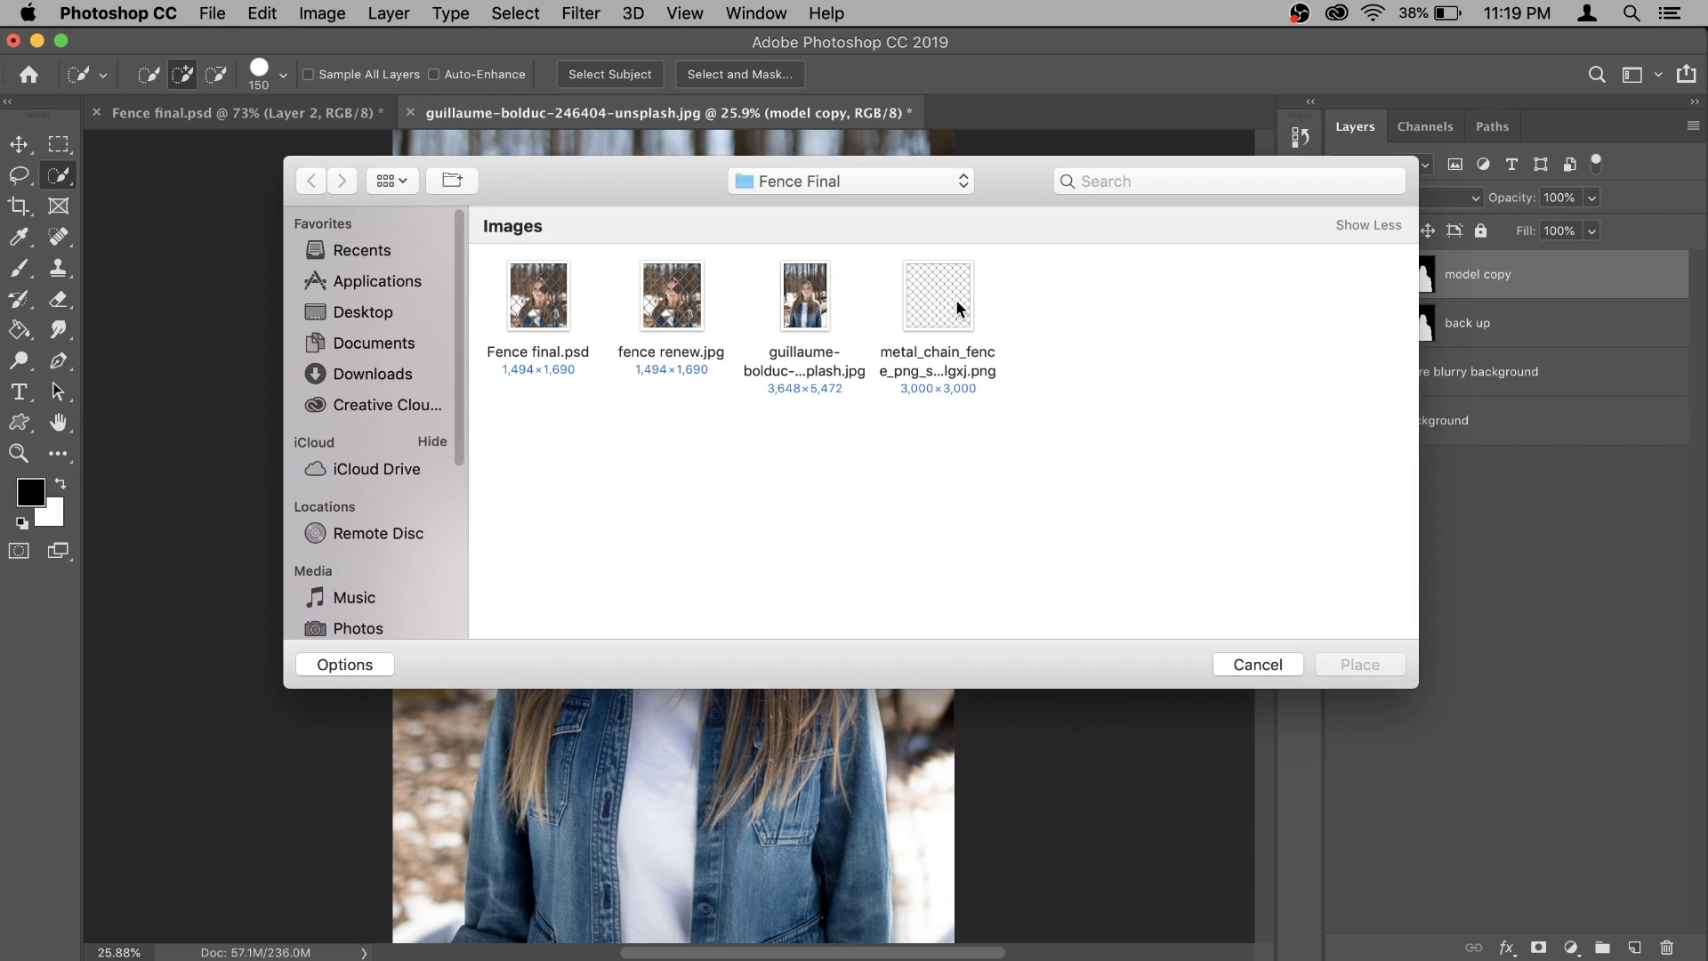
left_click(910, 305)
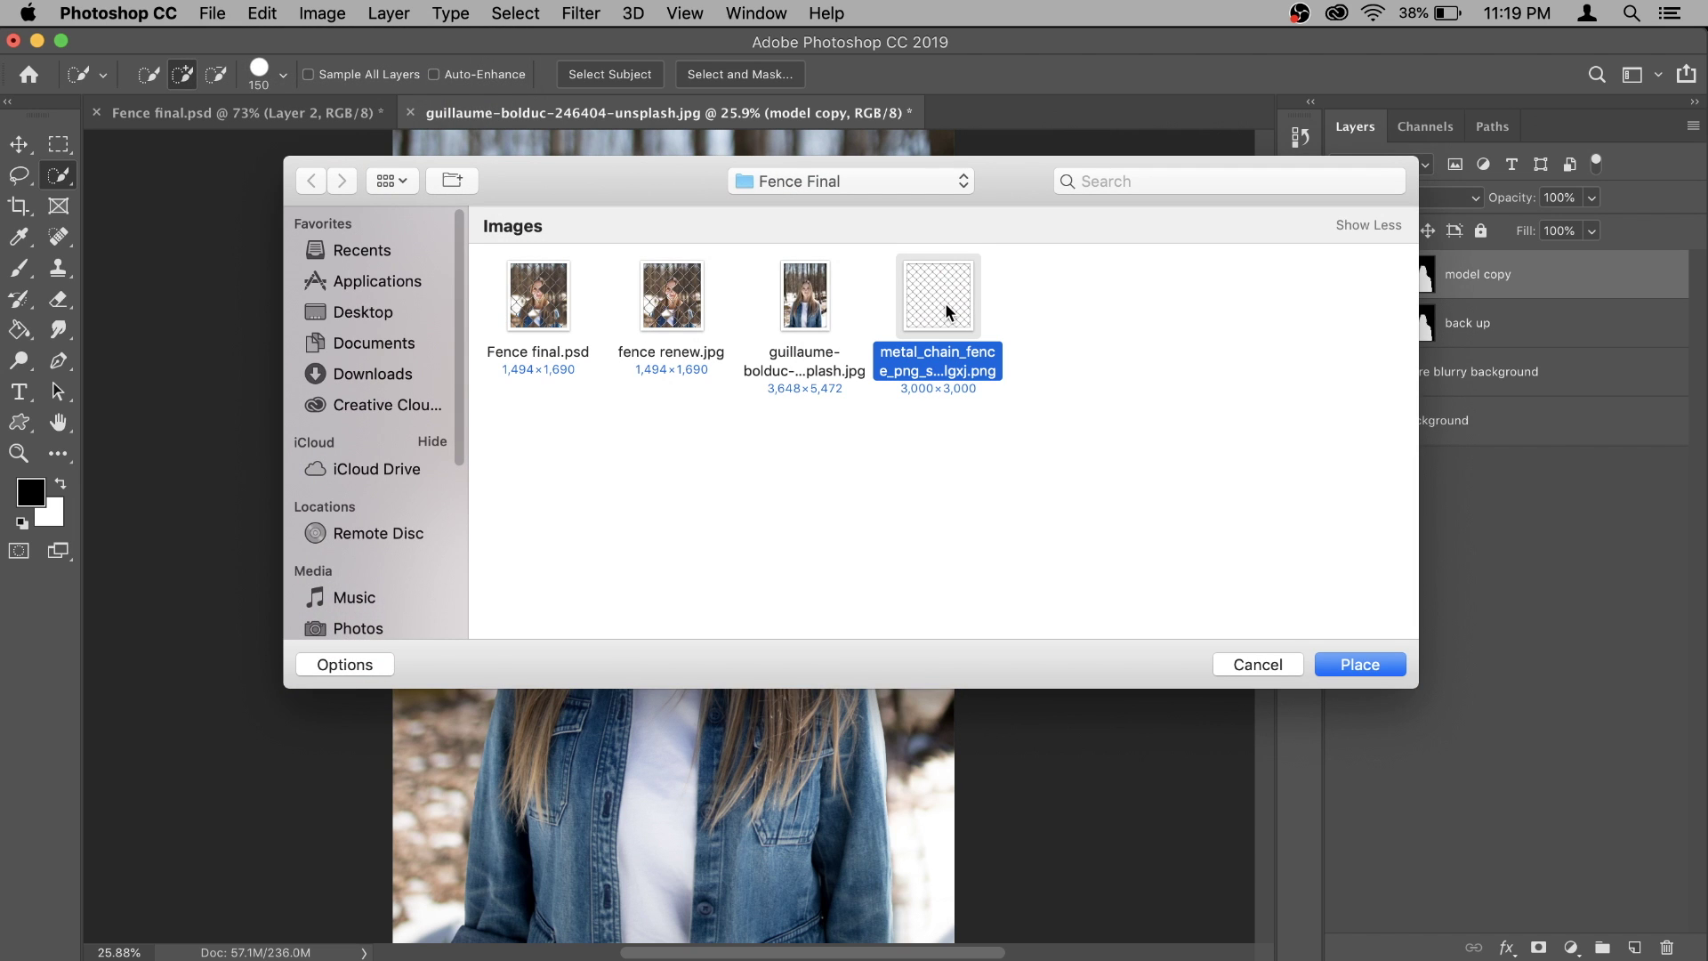
left_click(1338, 664)
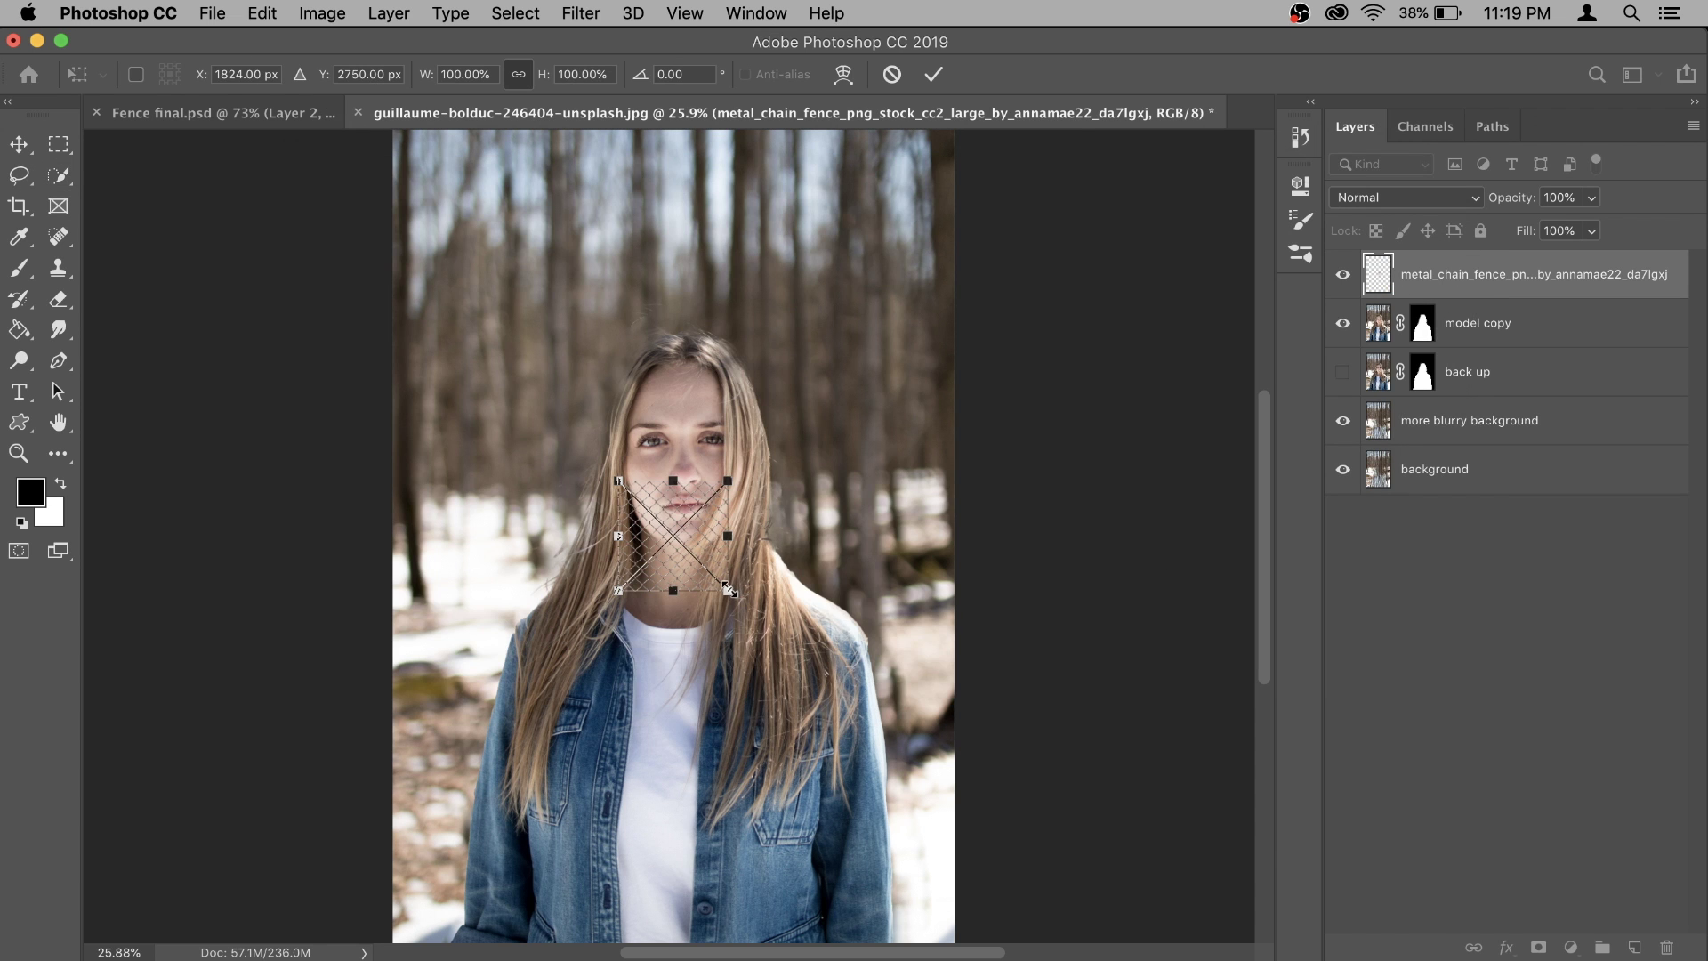
Enlarge the fence overlay to about 537% and shift it up and left.
left_click_drag(728, 588, 1059, 926)
left_click_drag(931, 710, 771, 507)
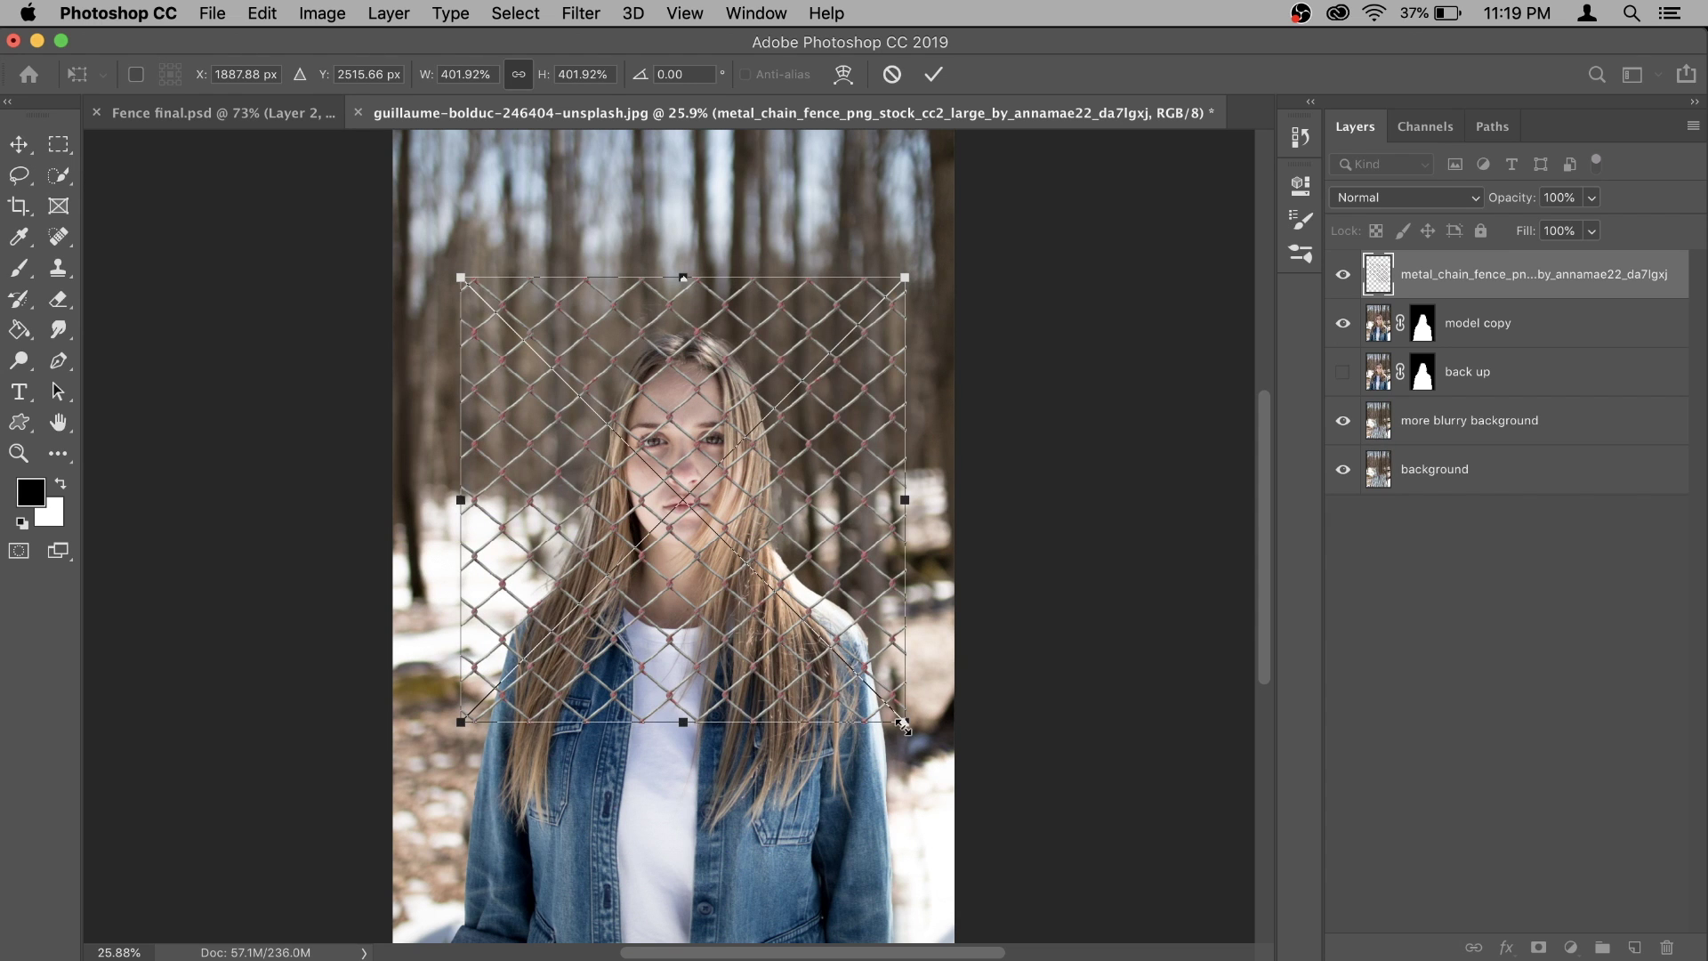
left_click_drag(902, 725, 1048, 867)
left_click_drag(926, 646, 864, 592)
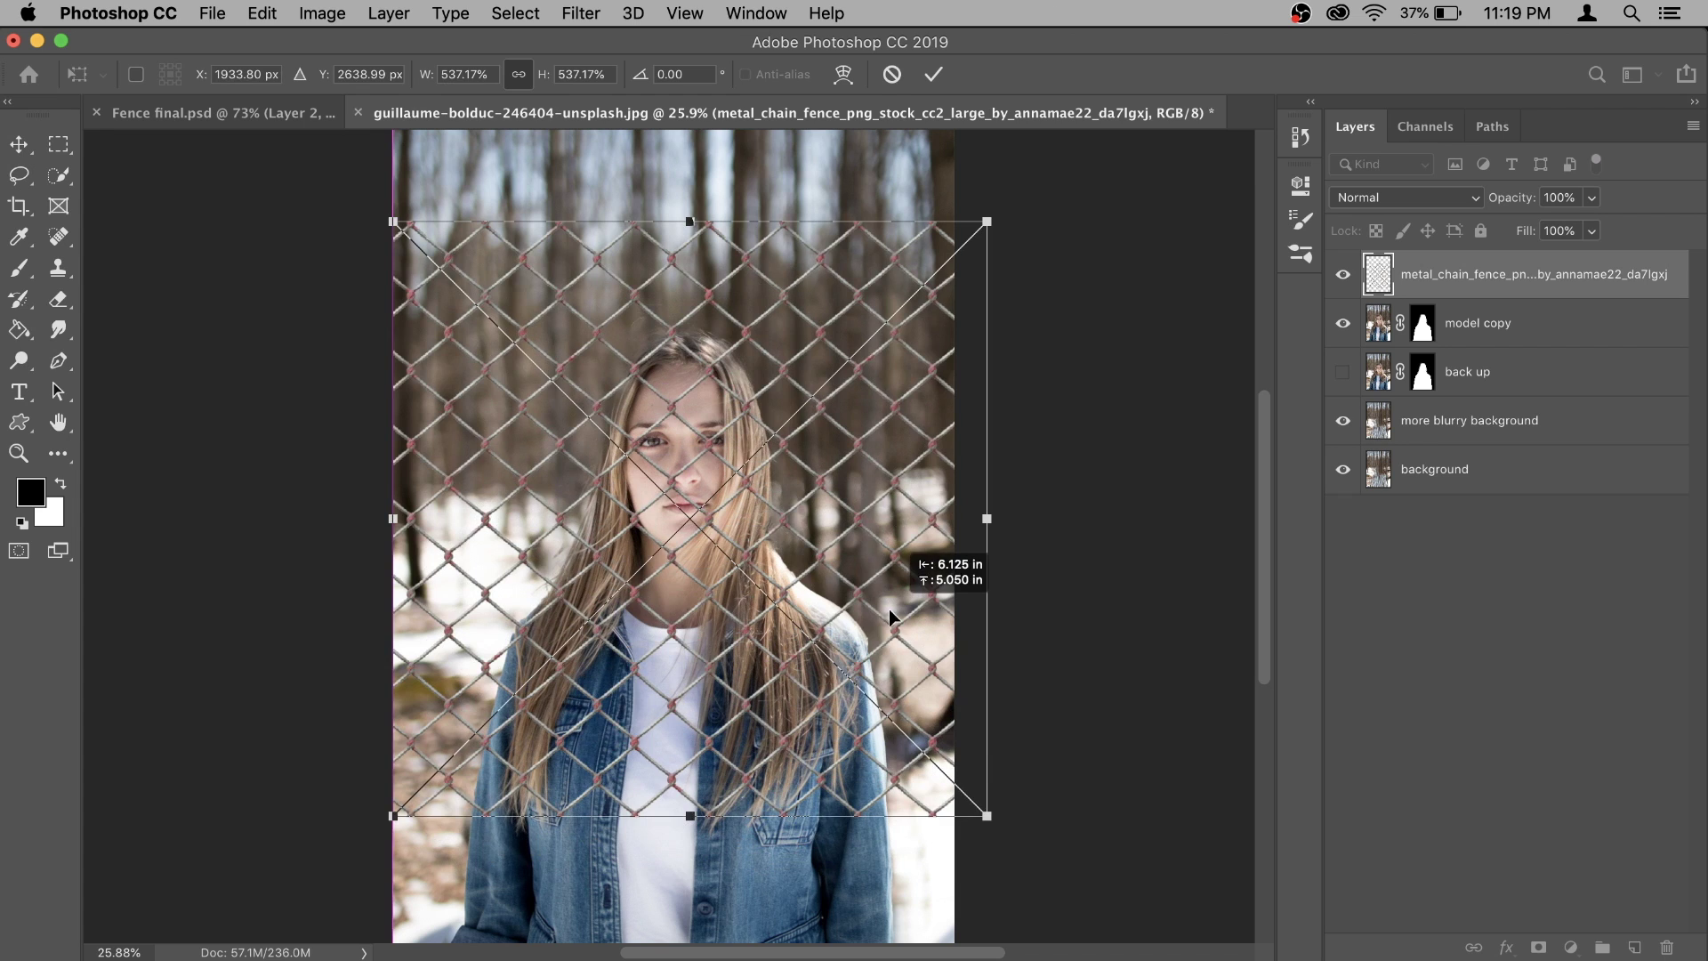
Stretch the fence to about 574% by 616% over the whole portrait and commit it.
left_click_drag(981, 817, 994, 523)
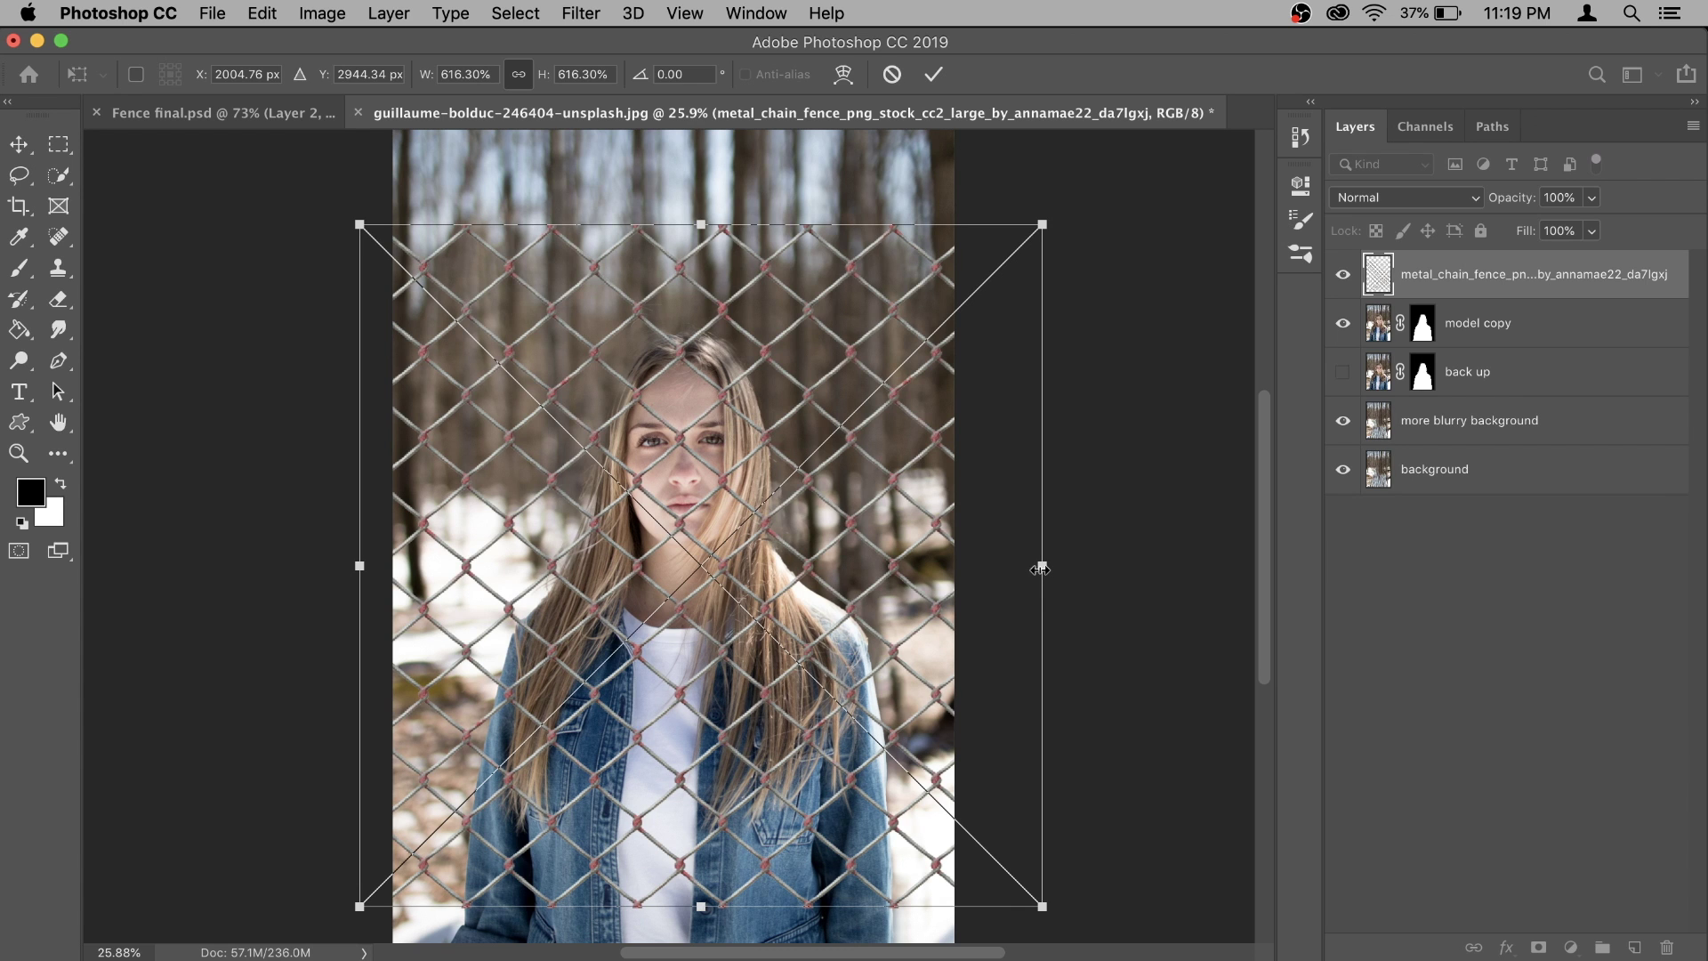
left_click_drag(1036, 566, 993, 567)
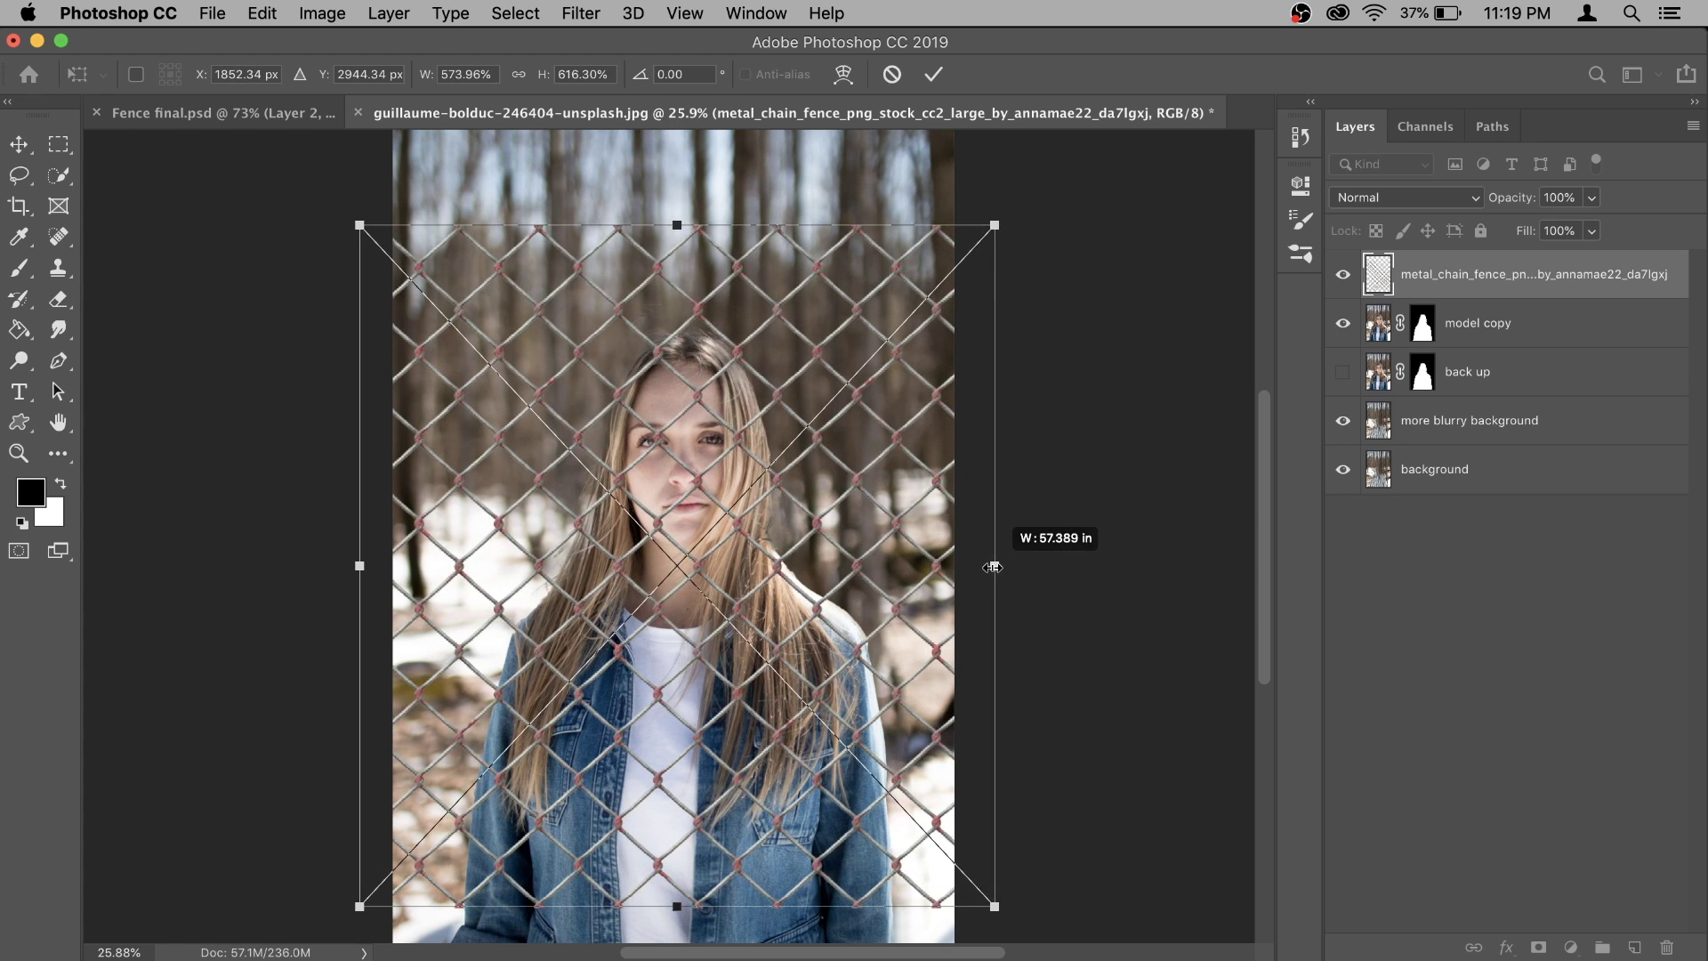
left_click_drag(817, 520, 847, 520)
key("Left")
key("Left")
key("Left")
key("Left")
key("Left")
key("Left")
key("Left")
key("Left")
key("Left")
key("Left")
key("Left")
key("Left")
key("Left")
key("Left")
key("Left")
key("Left")
key("Left")
key("Left")
key("Left")
key("Left")
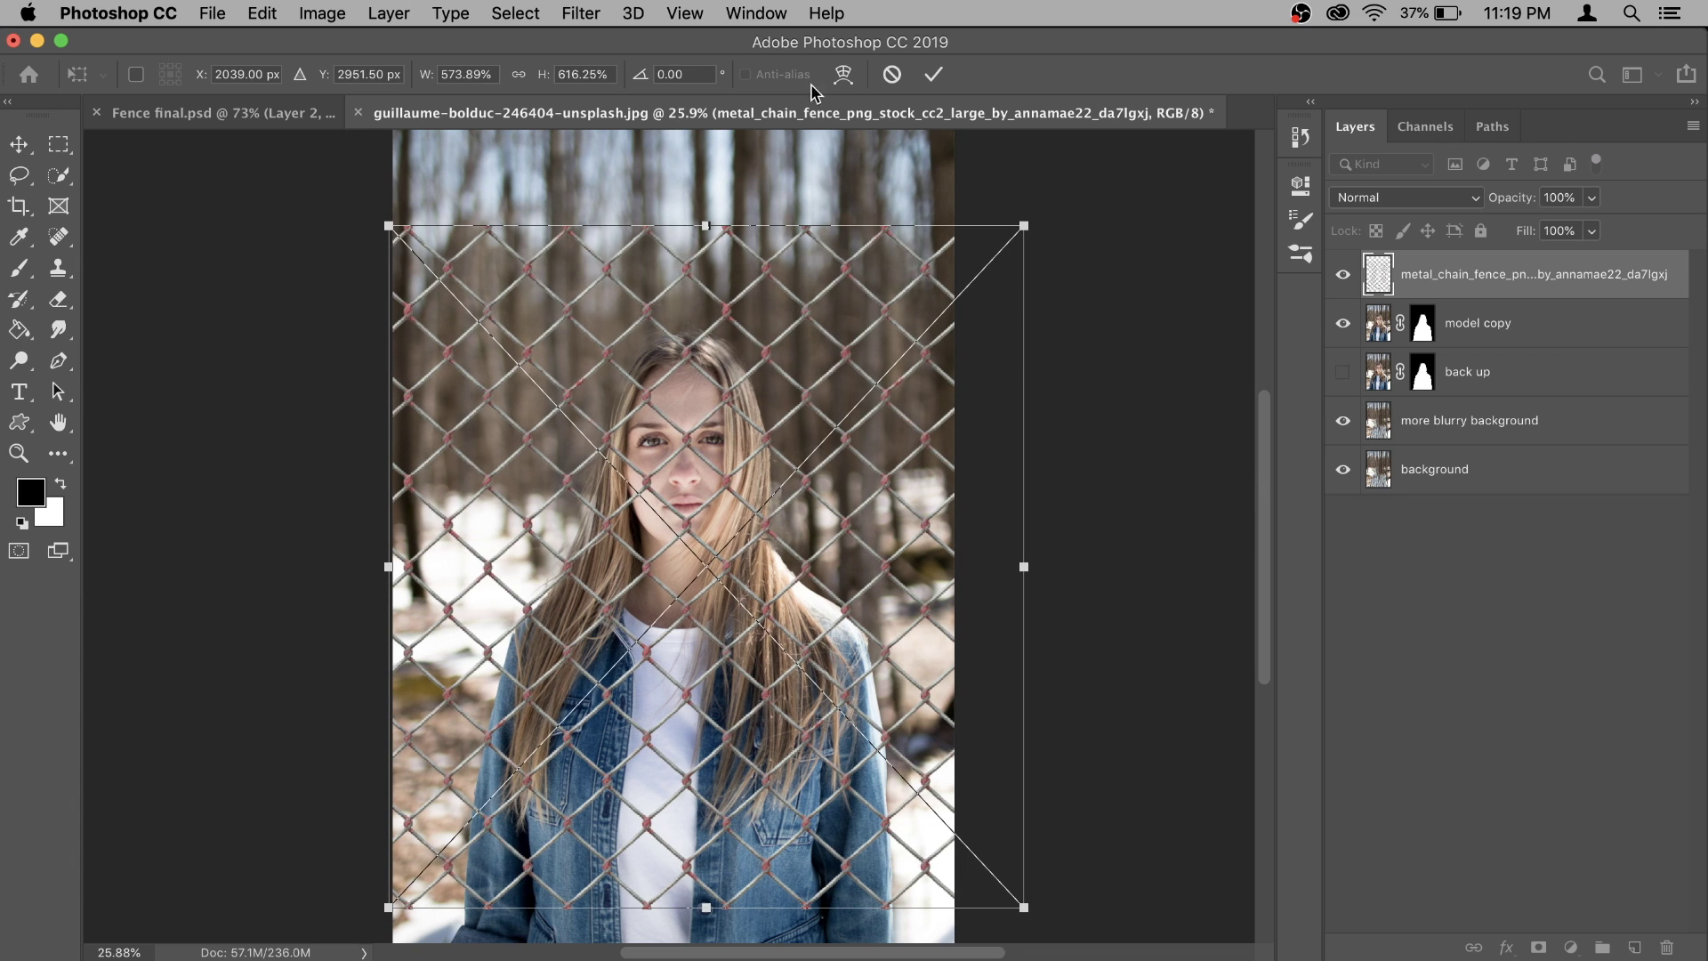
left_click(932, 74)
key("w")
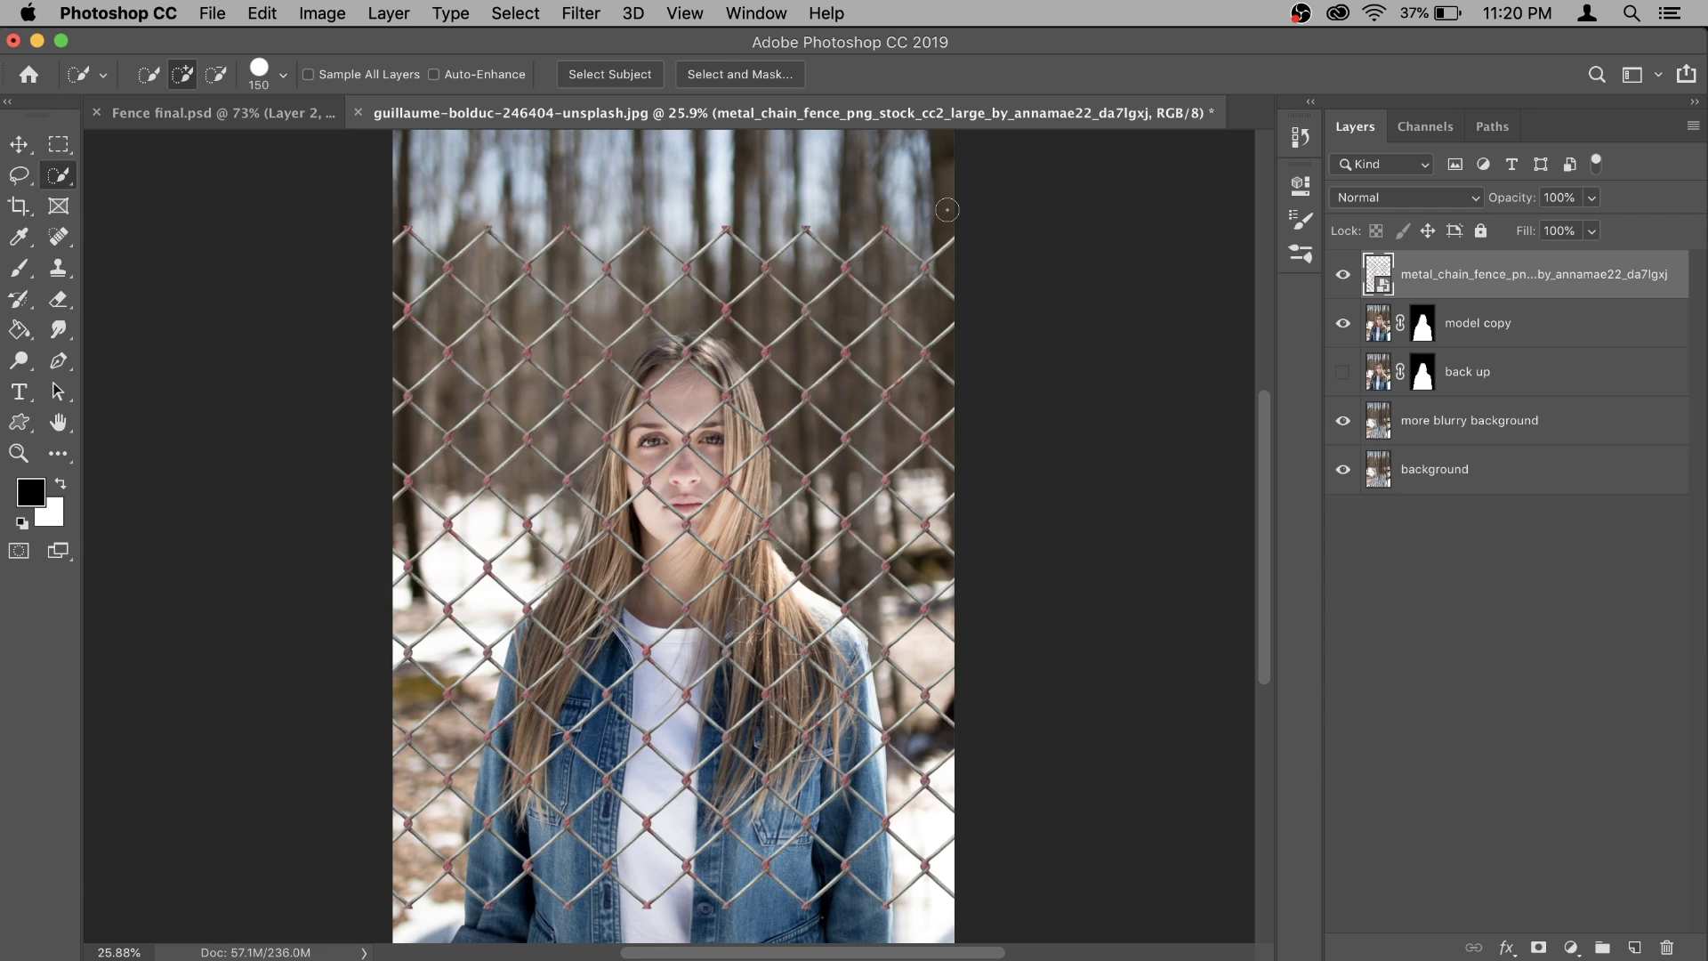
scroll(934, 265, "down", 1)
scroll(894, 345, "down", 1)
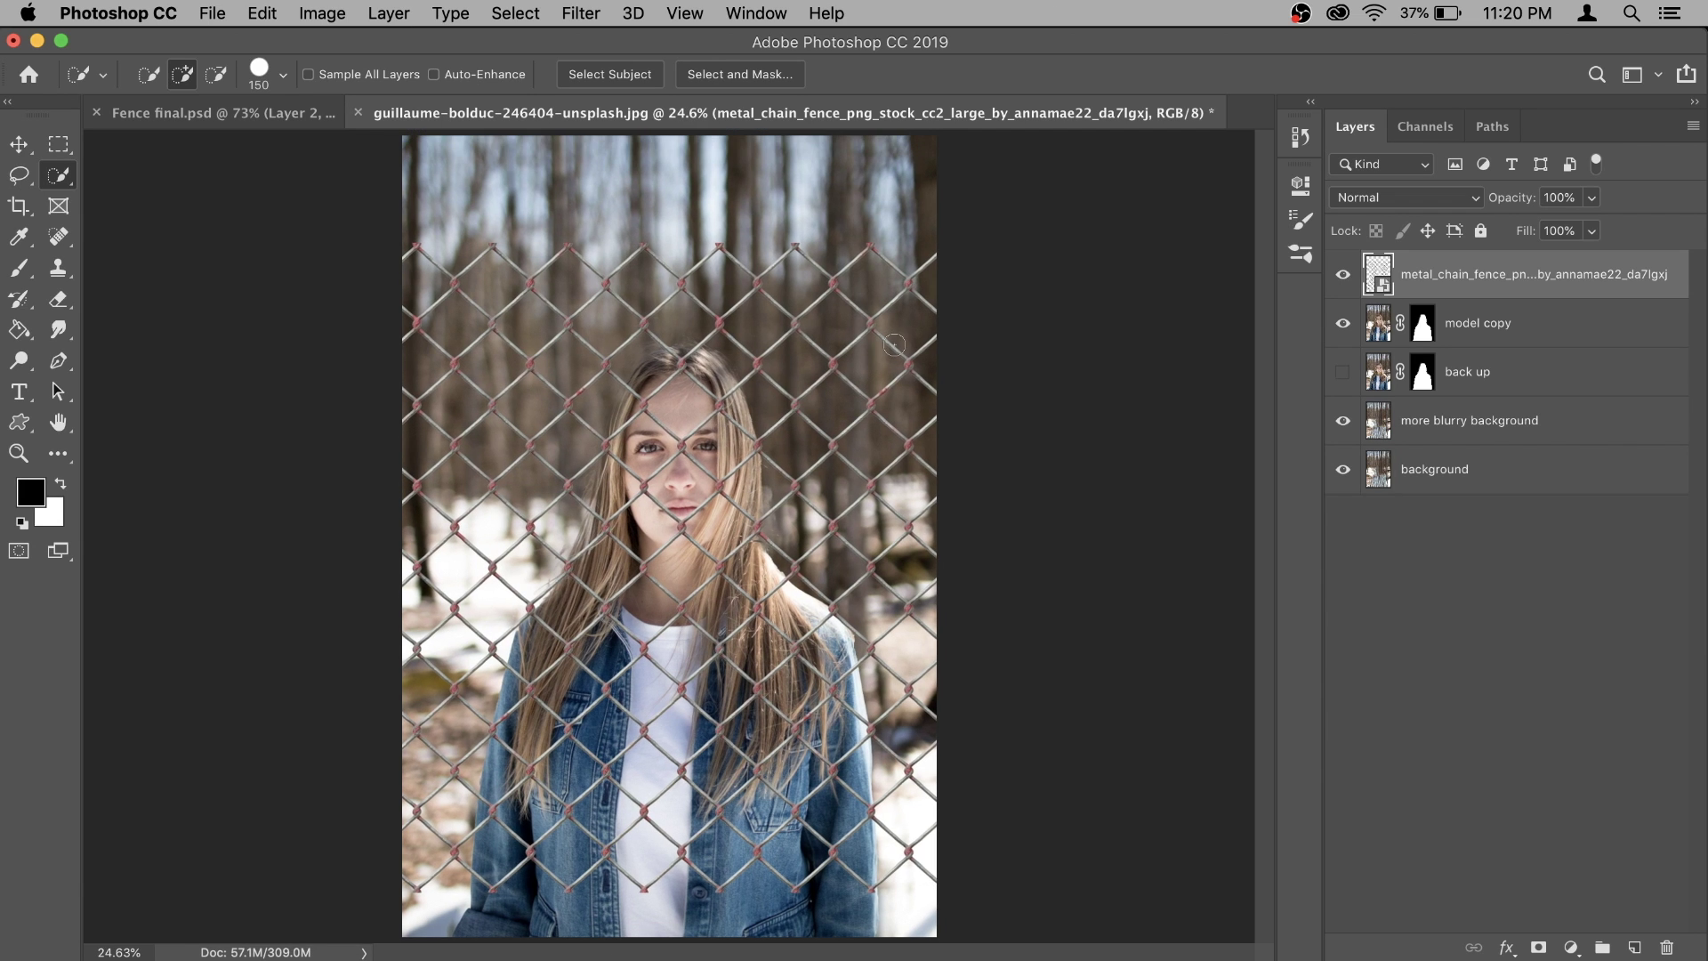
scroll(874, 344, "down", 1)
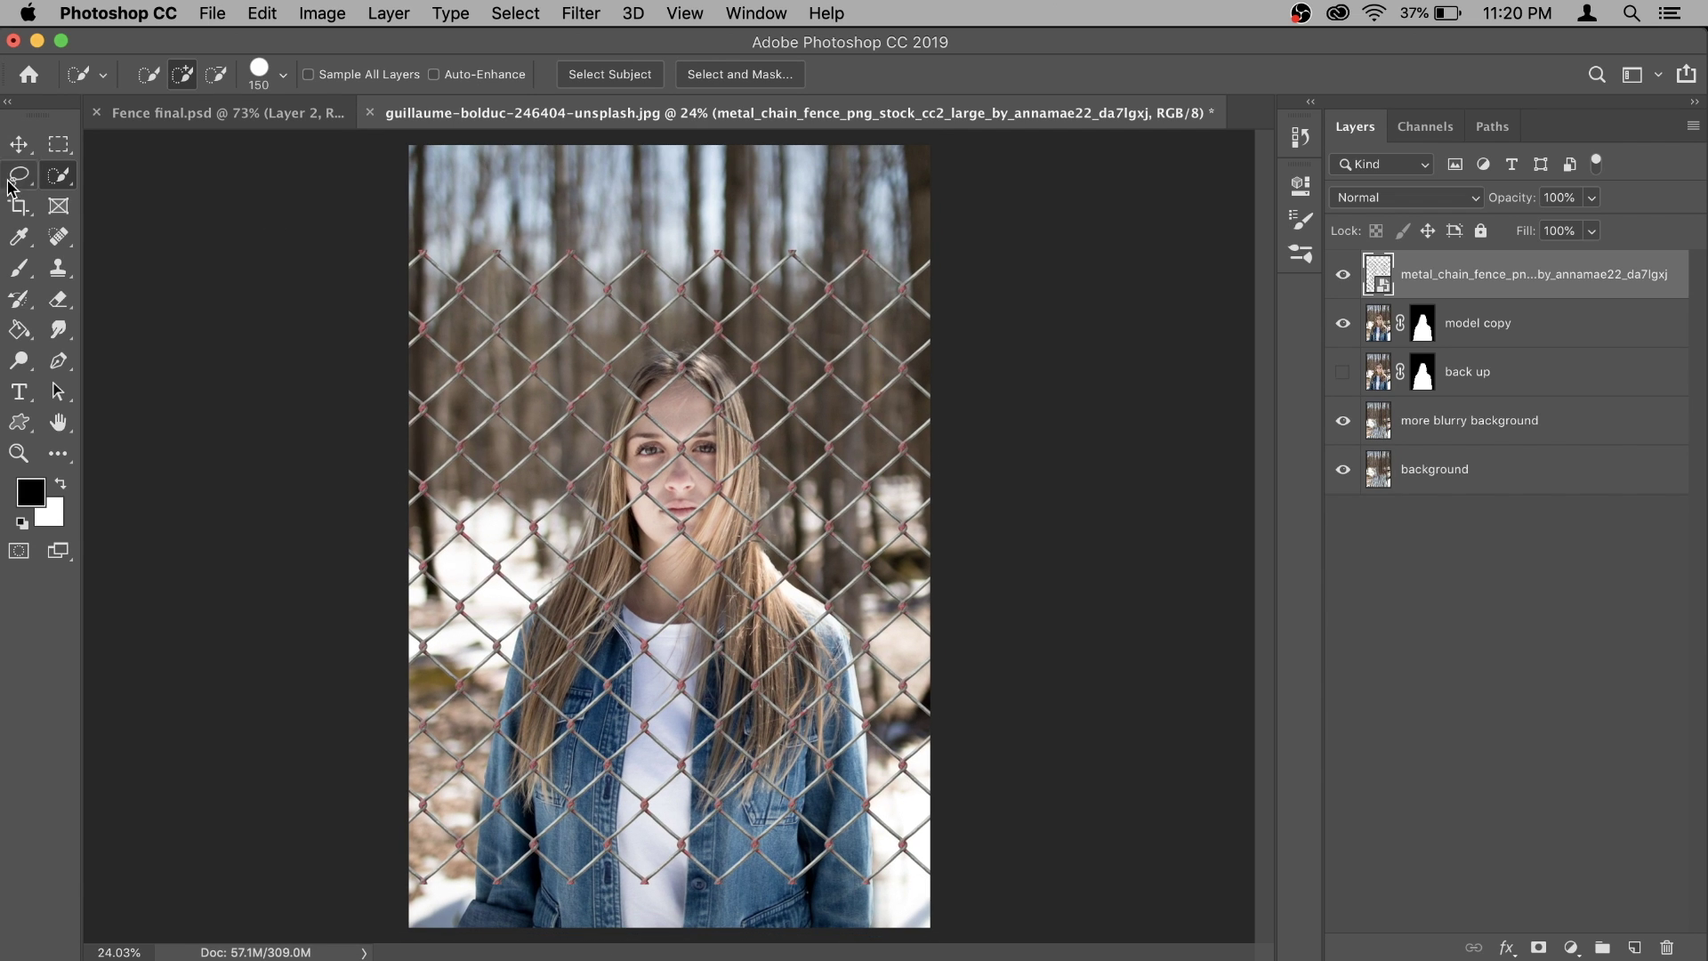
left_click(19, 205)
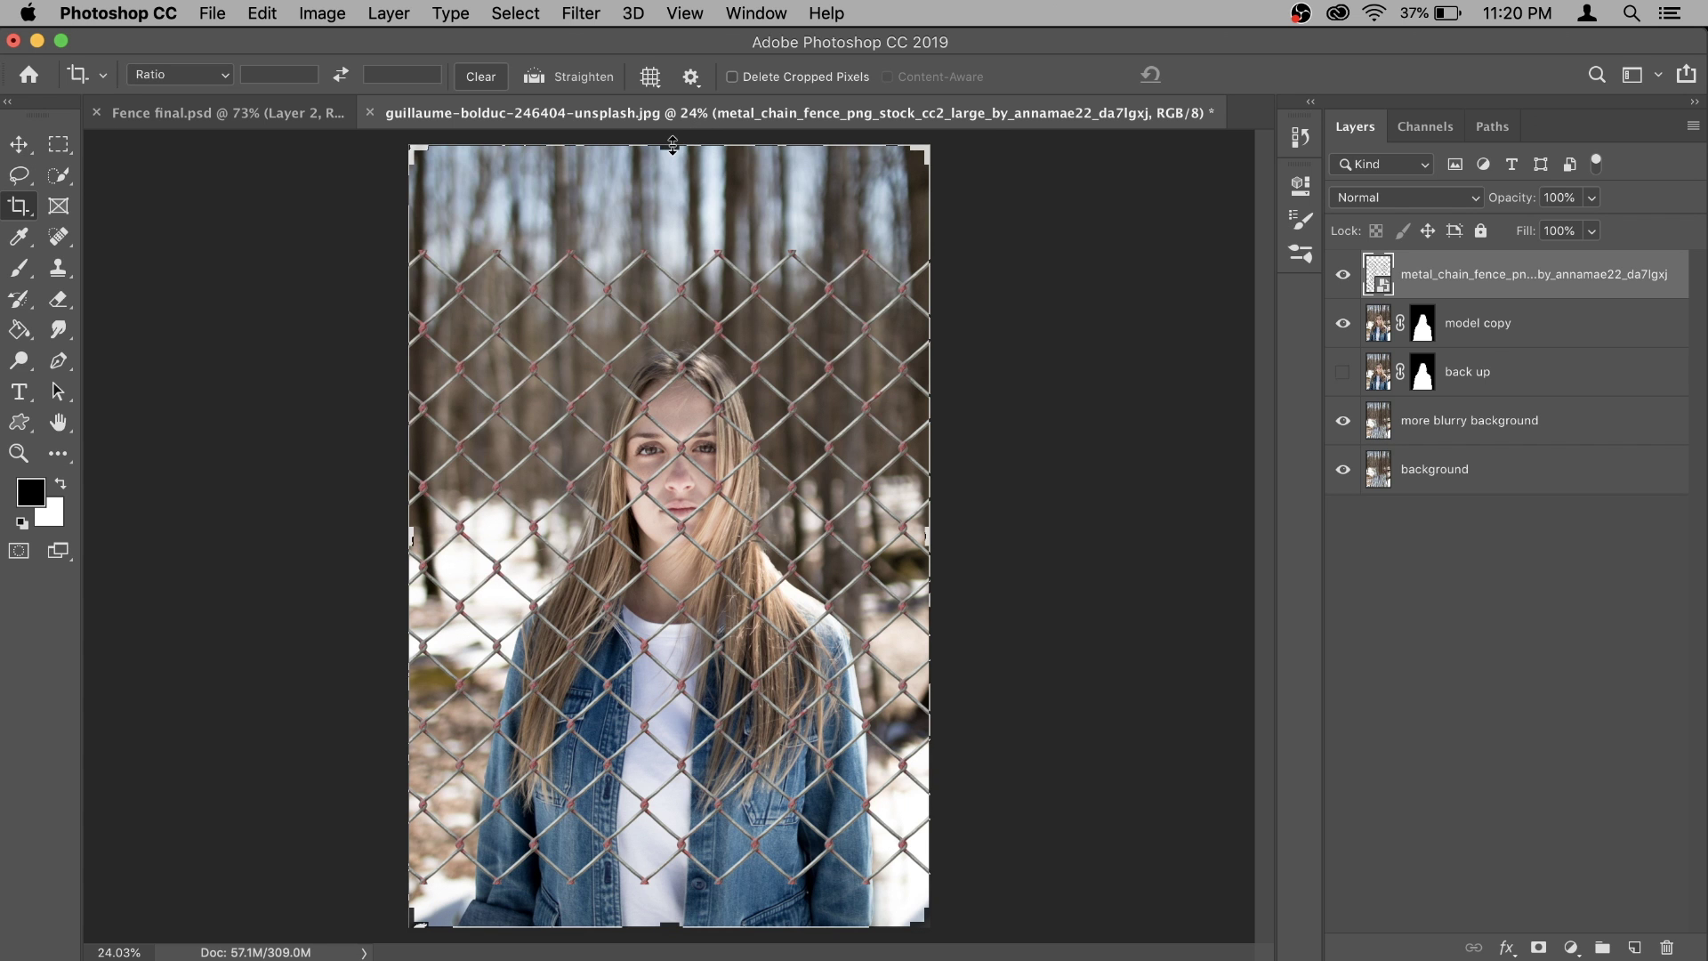
Crop in the top and left edges to a near-square head-and-shoulders frame.
left_click_drag(672, 145, 676, 267)
left_click_drag(416, 528, 411, 528)
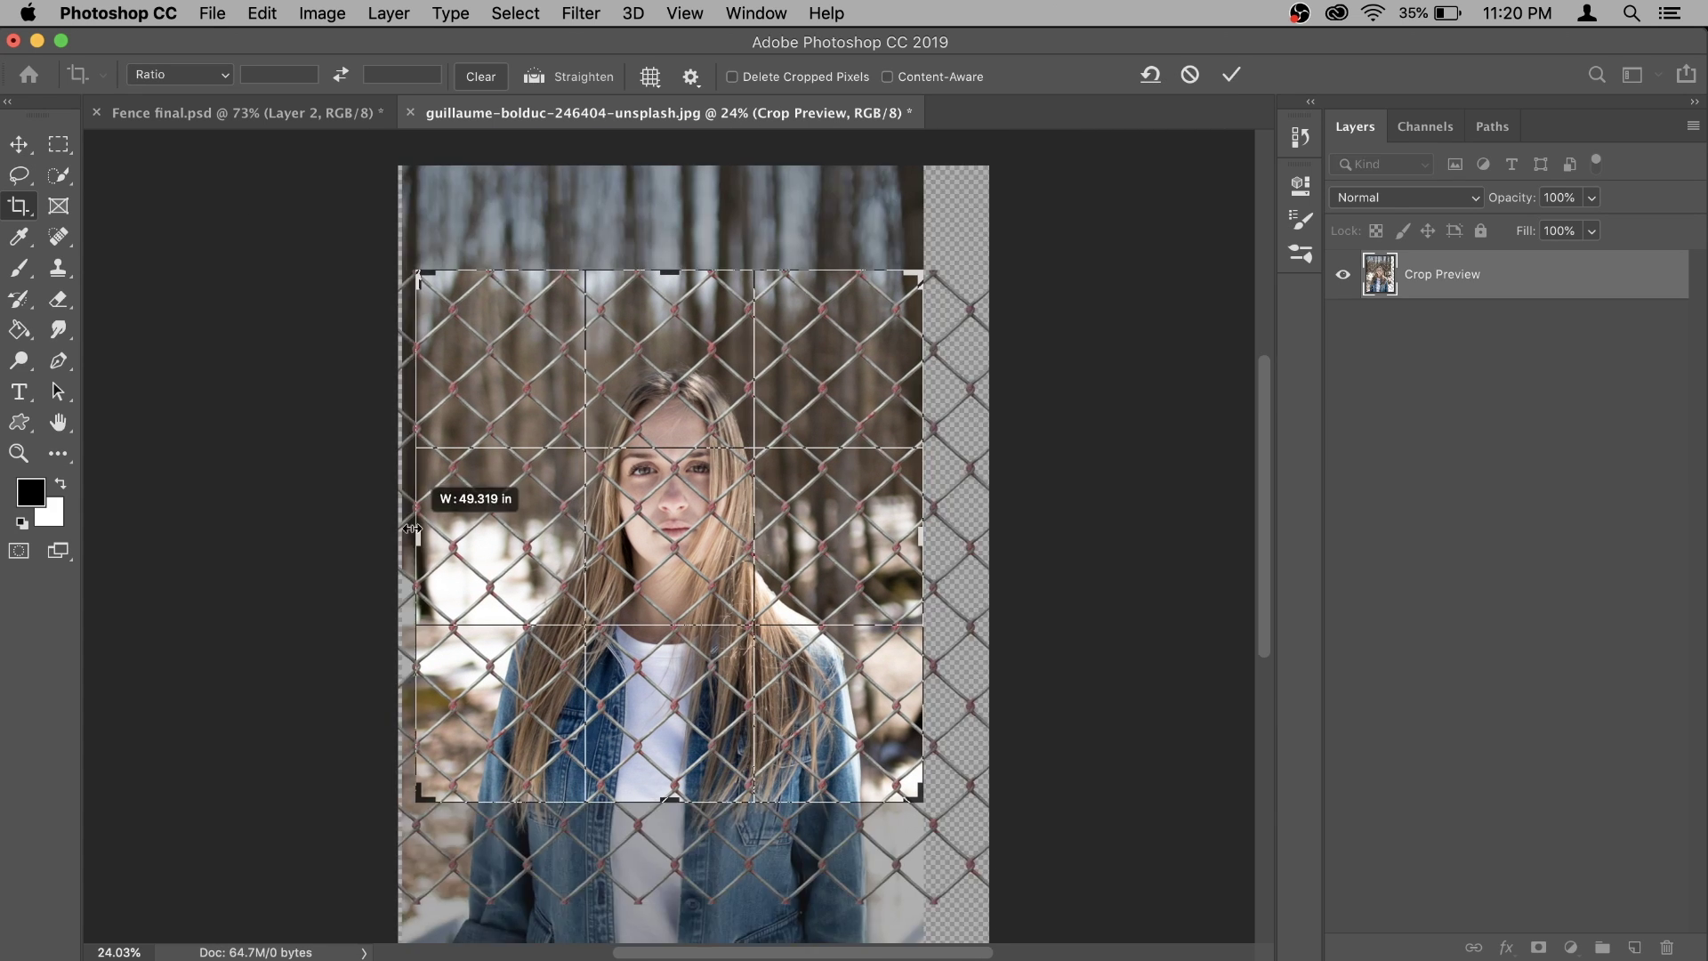
key("Return")
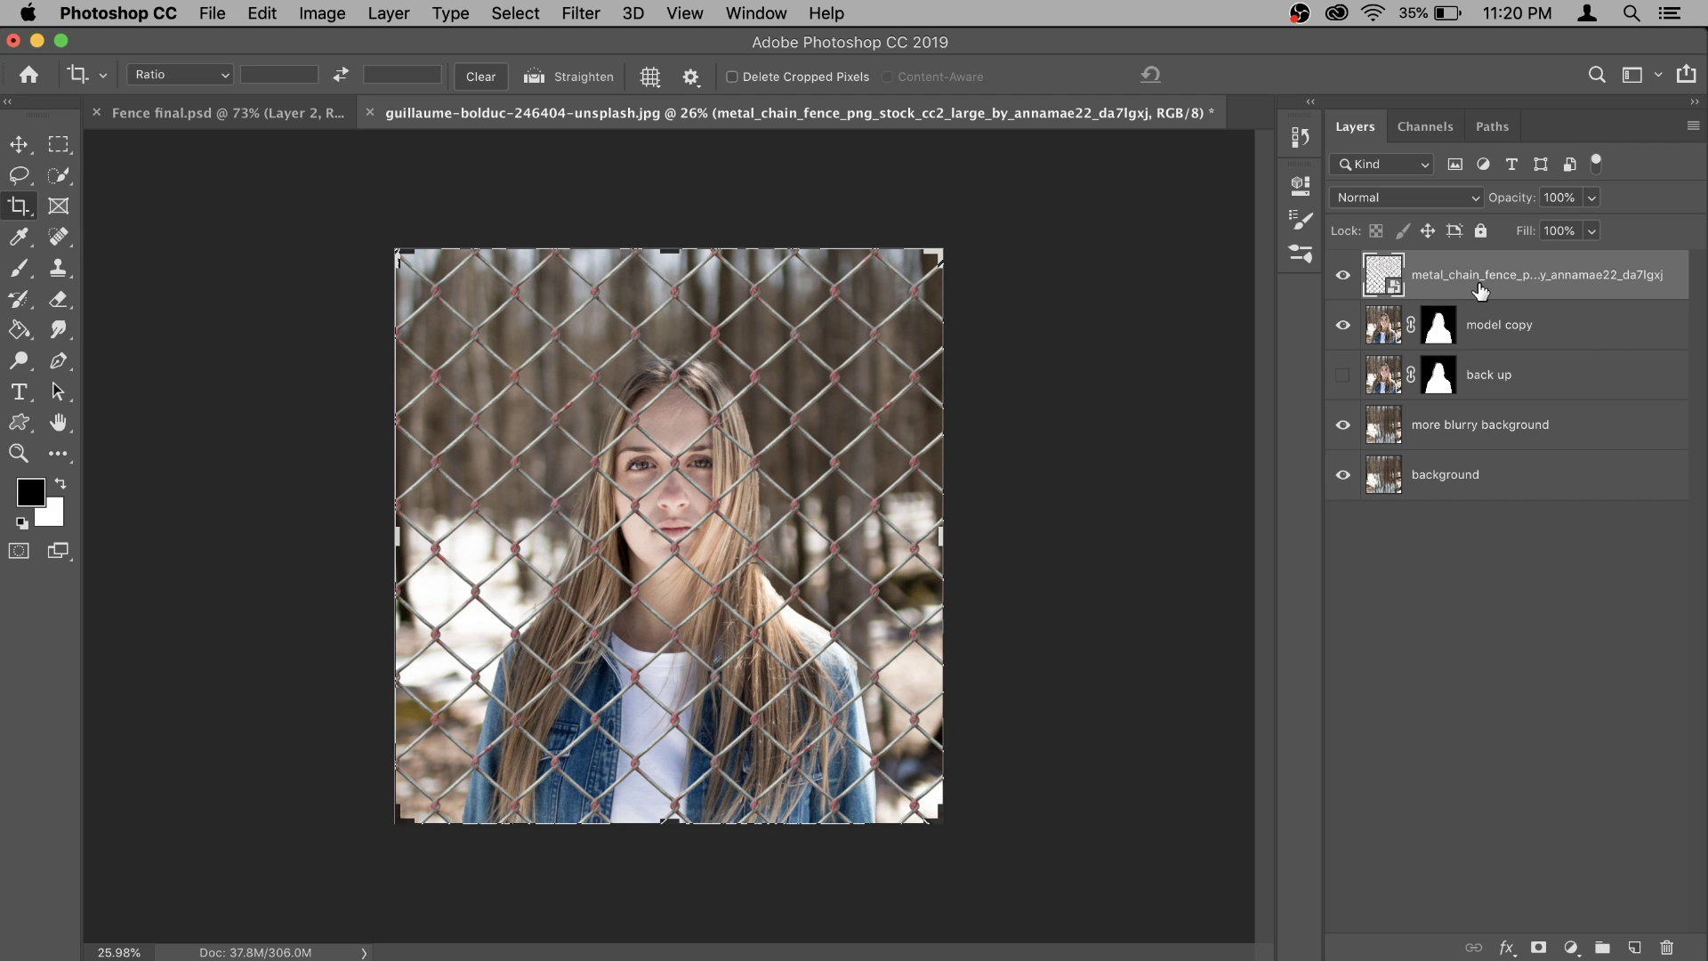
key("super+t")
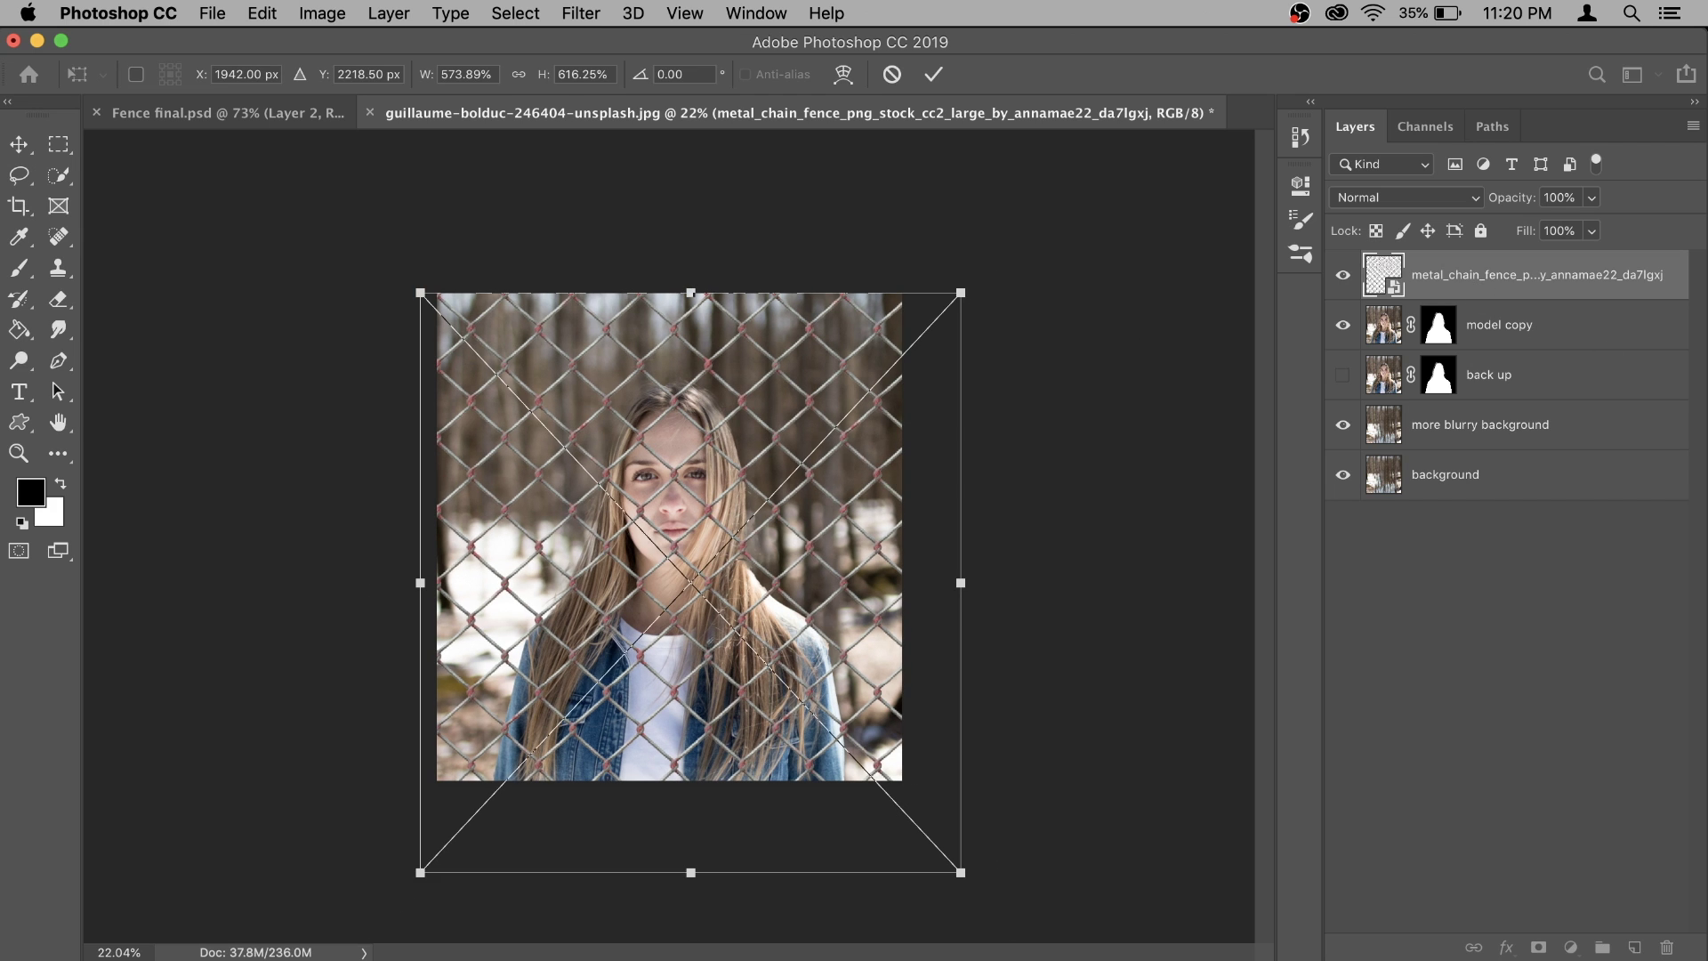
Scale the fence overlay up to about 740% by 794%, reposition it, and commit the transform.
left_click_drag(959, 882, 1096, 957)
left_click_drag(989, 654, 965, 663)
left_click_drag(1067, 305, 1090, 289)
left_click(933, 74)
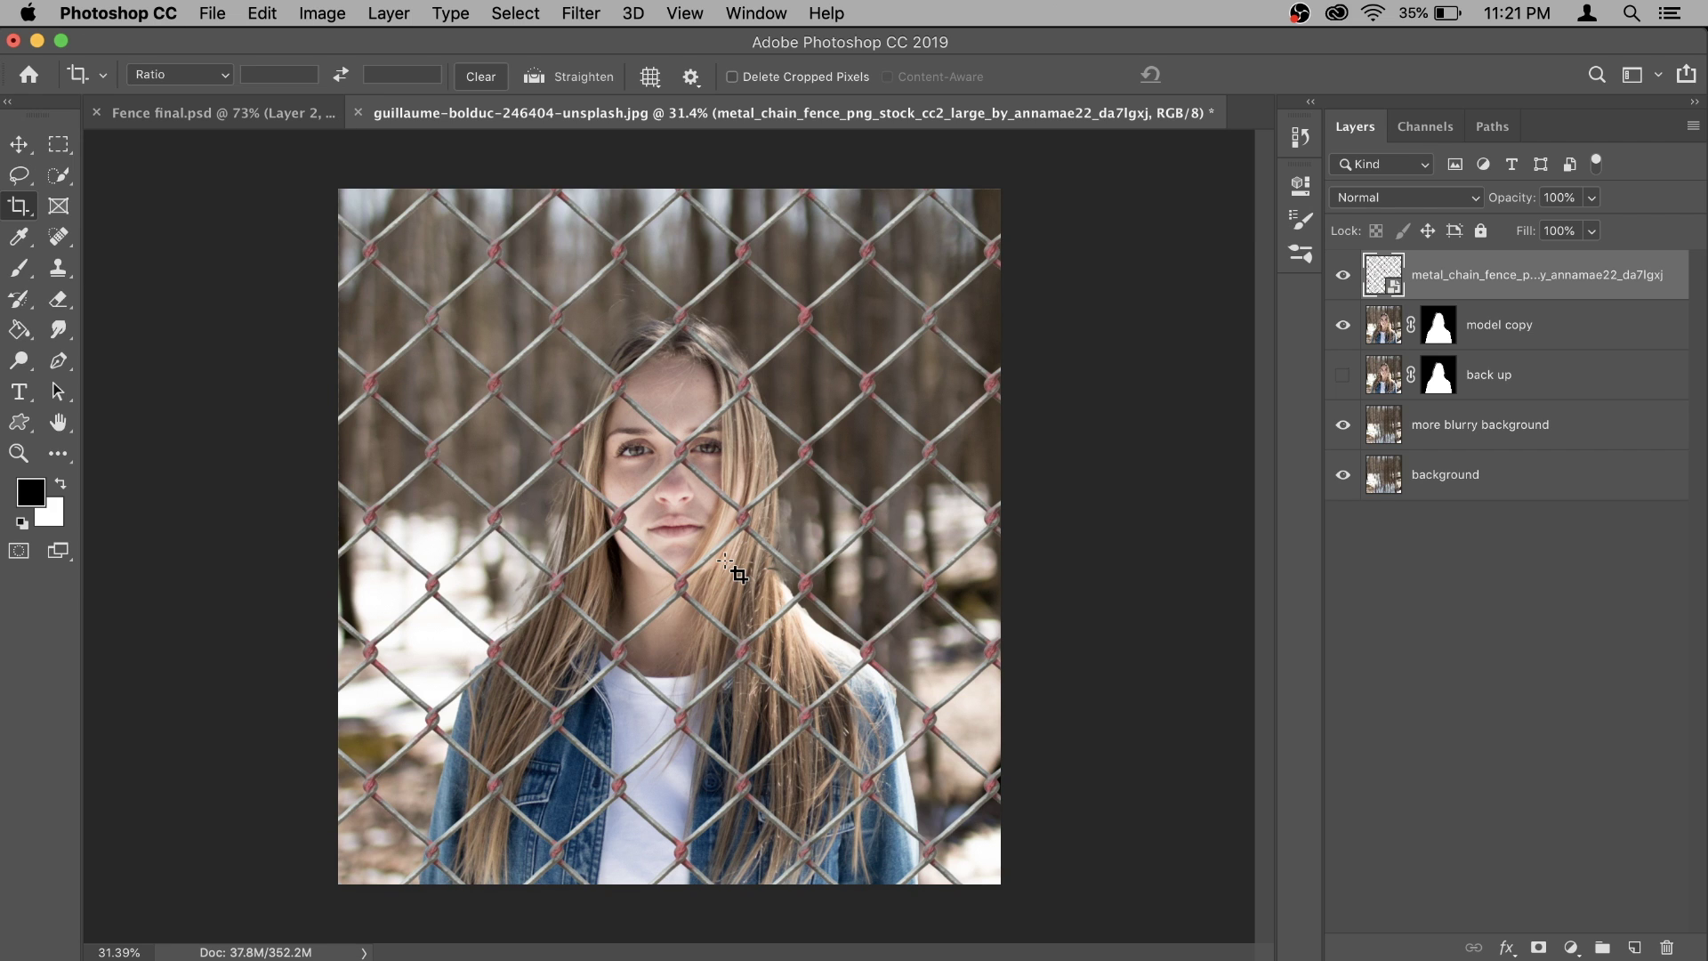
left_click(1433, 330)
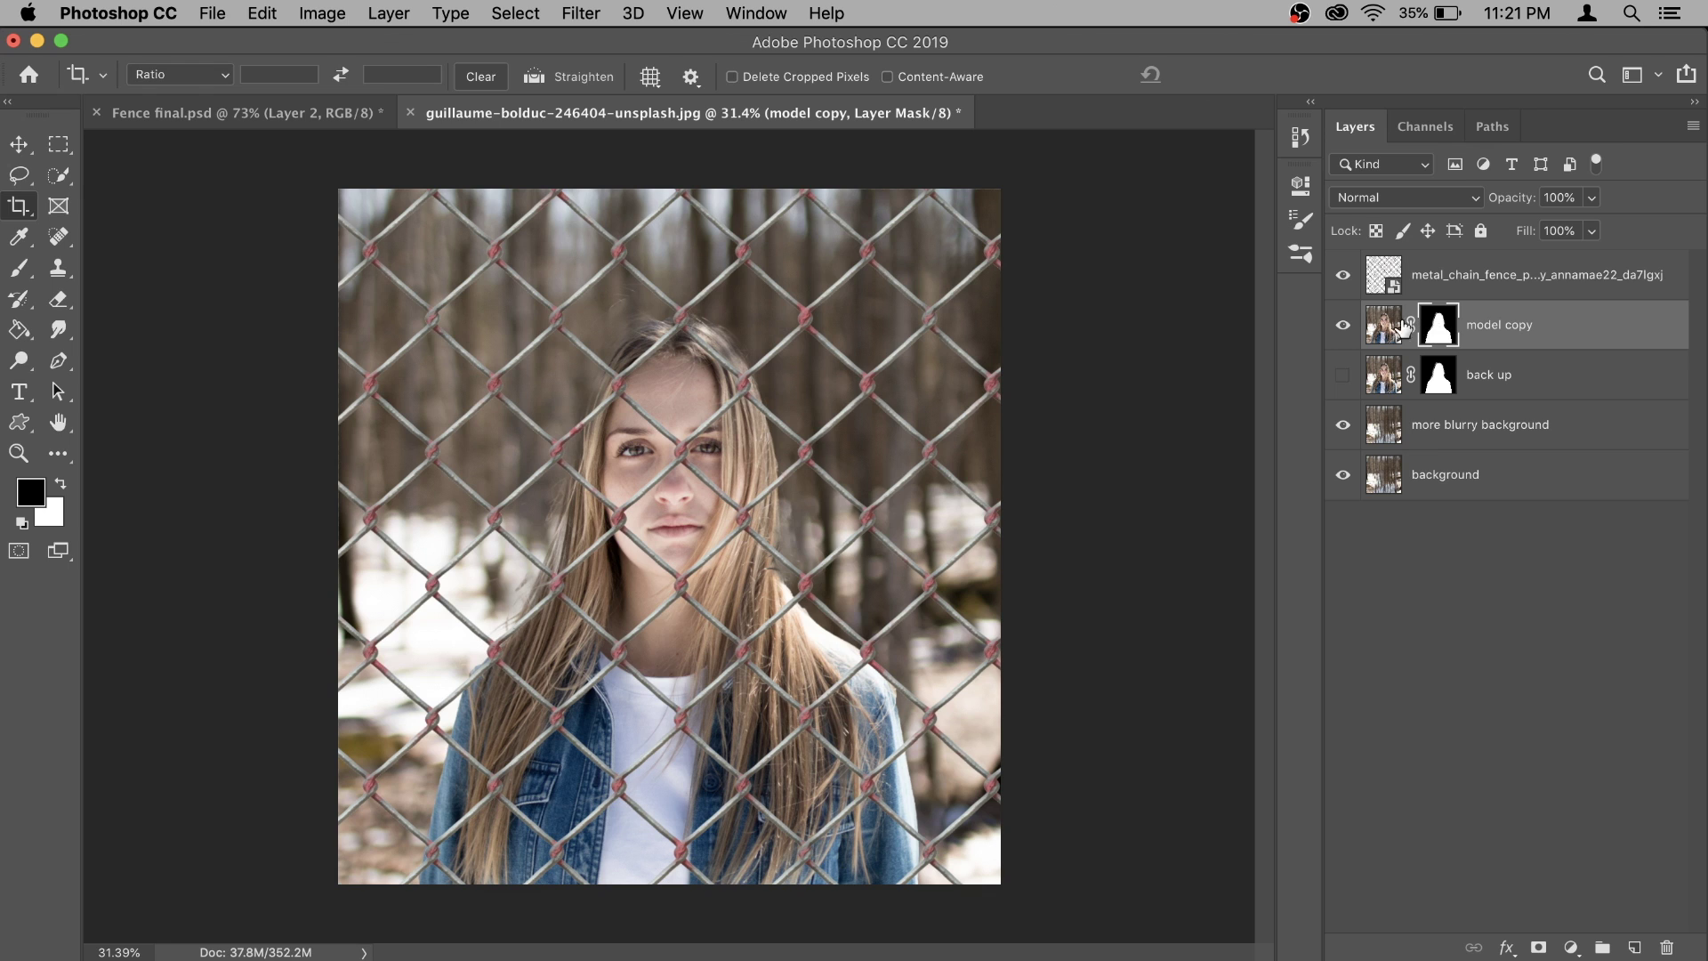
Choose the Brush tool, lower its hardness for a softer edge, and shrink it with [.
left_click(20, 267)
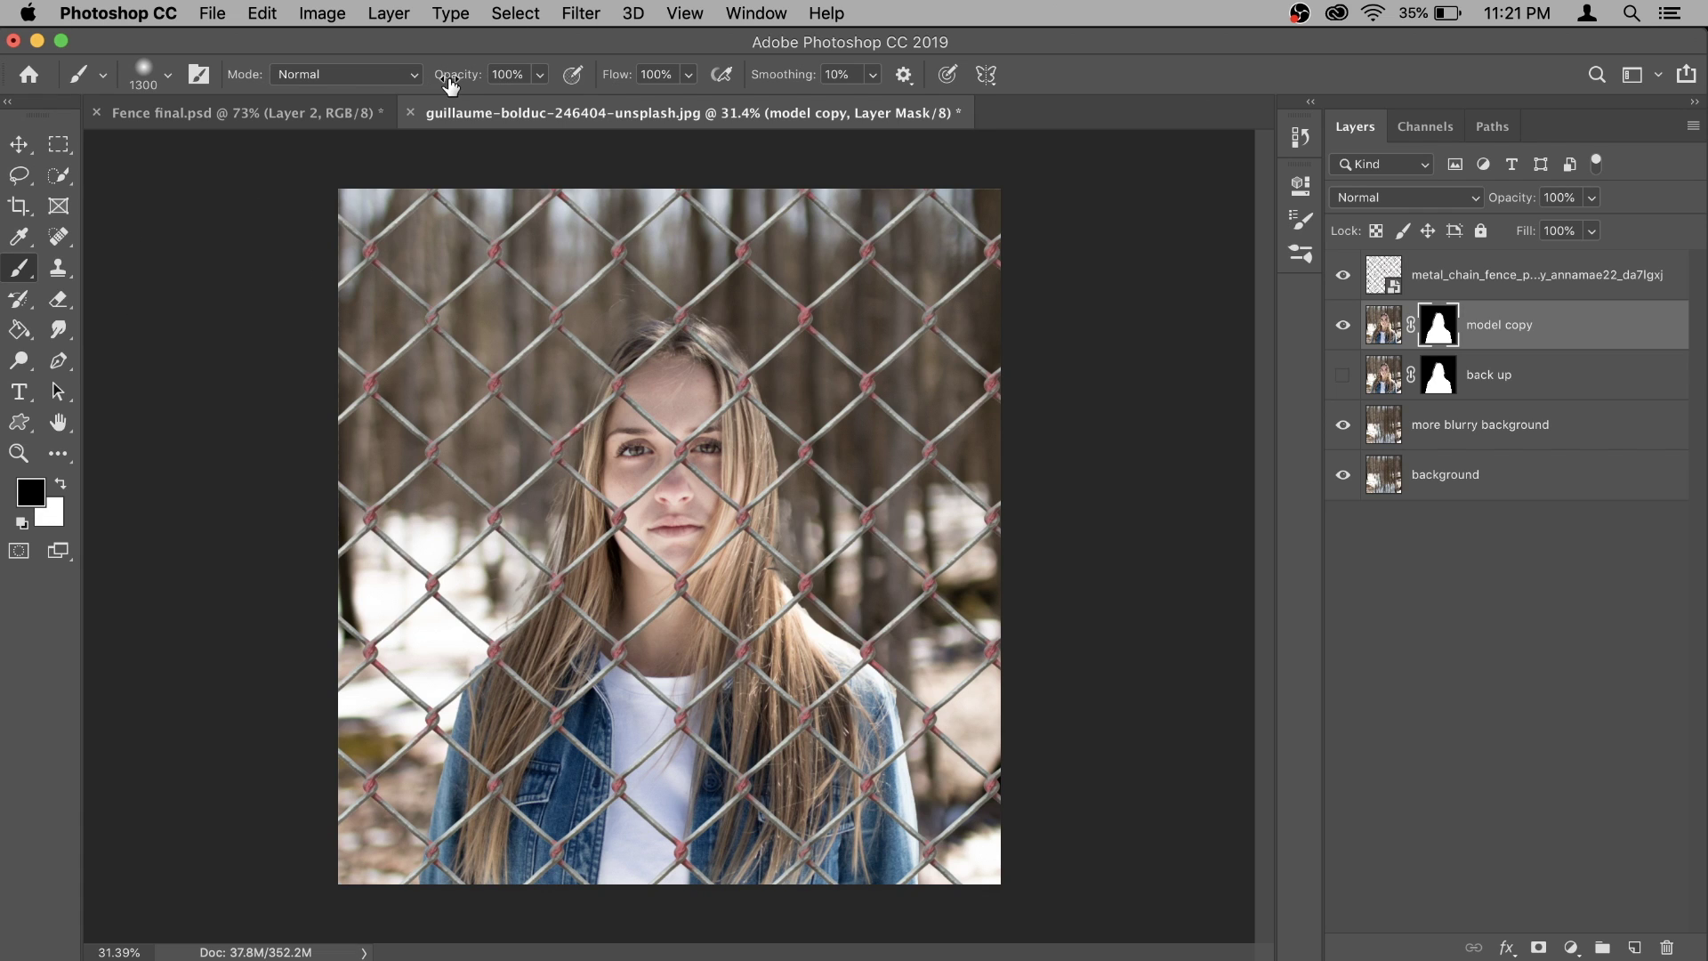
right_click(674, 424)
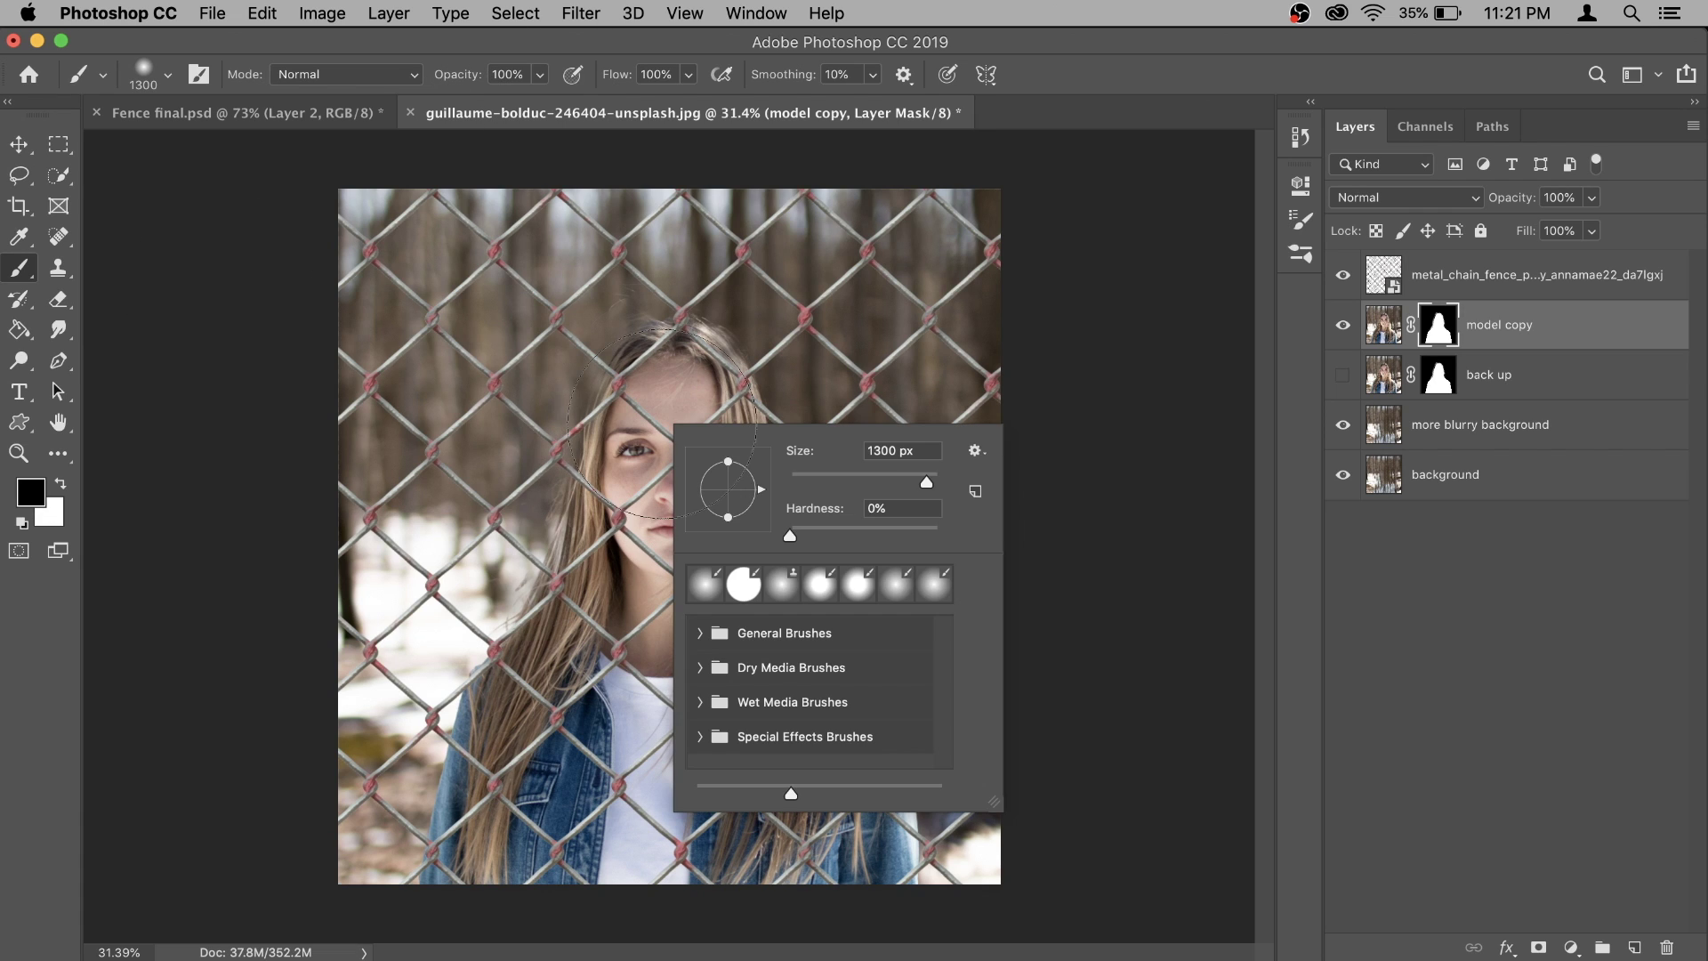
mouse_move(878, 529)
left_mouse_down()
mouse_move(832, 534)
mouse_move(982, 537)
left_mouse_up()
left_click(1438, 329)
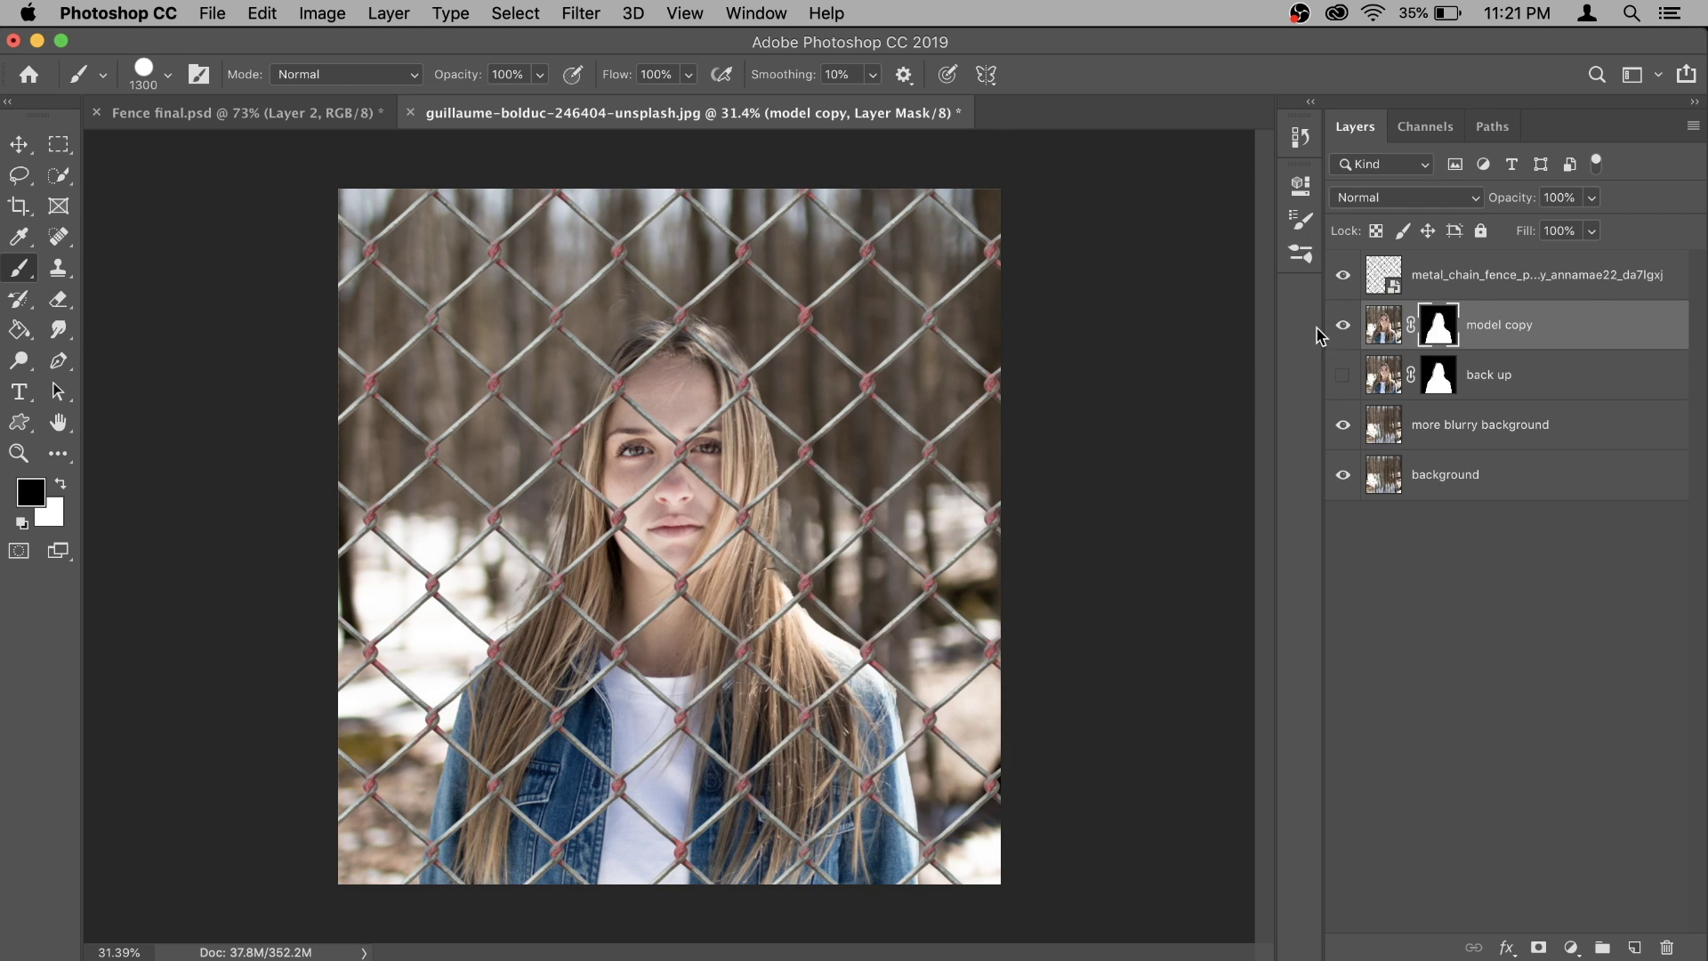
key("bracketleft")
key("bracketleft")
key("bracketleft")
key("bracketleft")
key("bracketleft")
key("bracketleft")
key("bracketleft")
key("bracketleft")
key("bracketleft")
Zoom in, shrink the brush, and paint black over the model at the eye on the right.
scroll(763, 425, "up", 3)
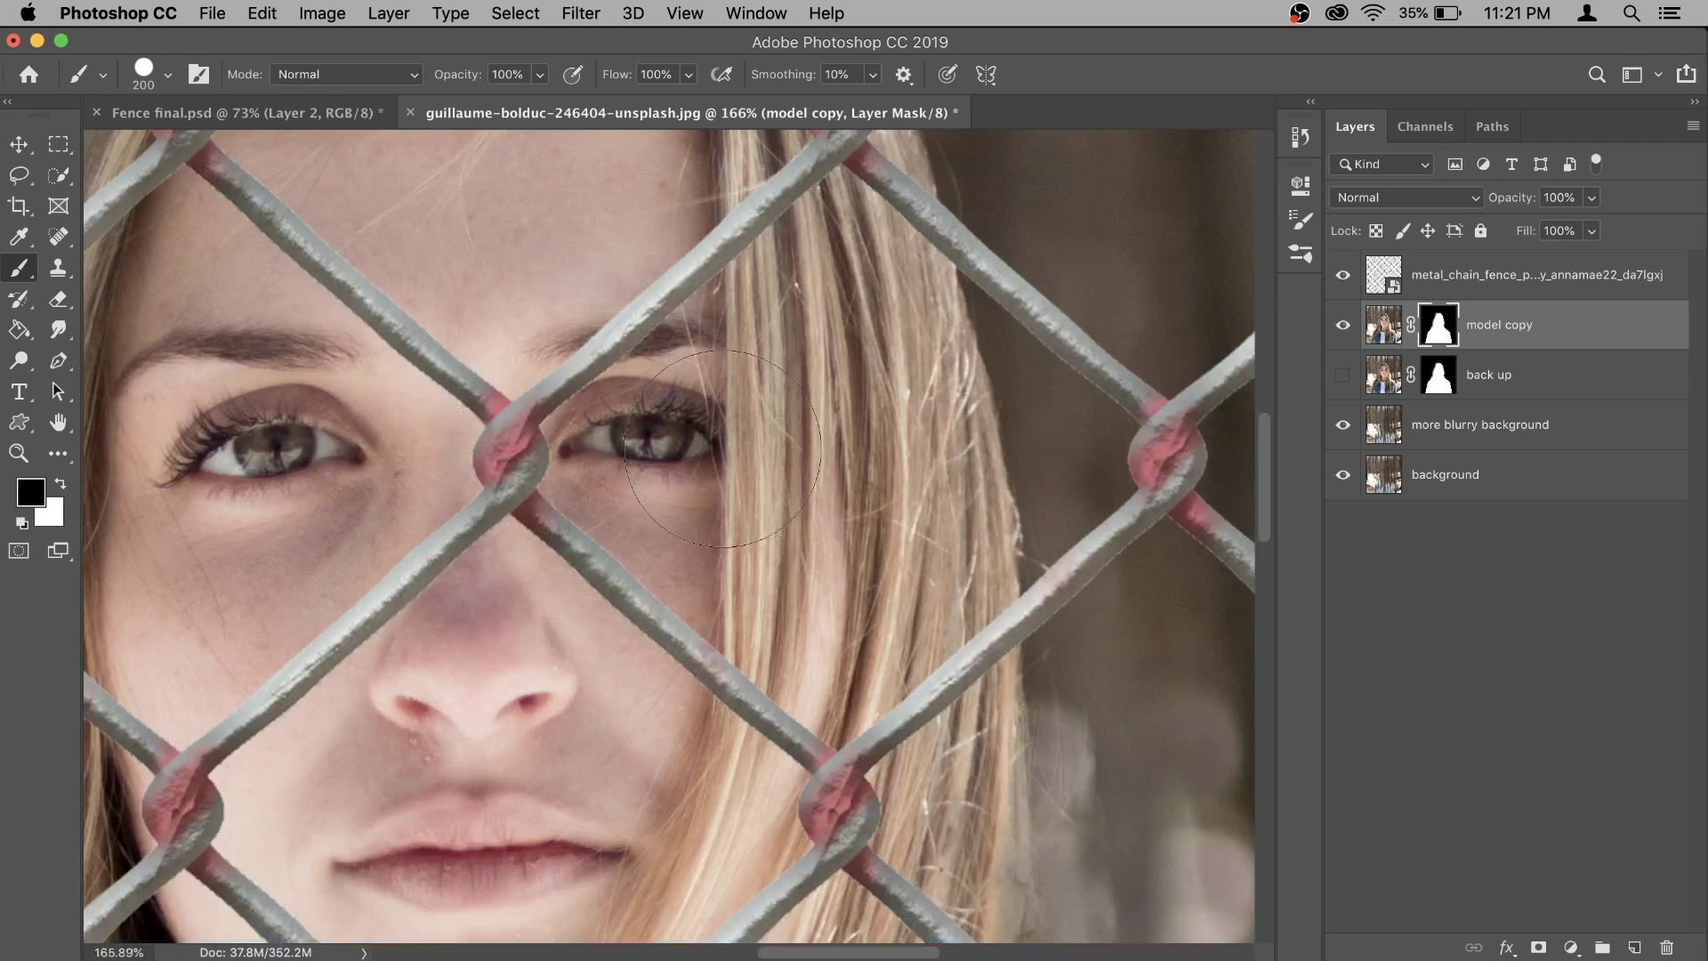
key("bracketleft")
key("bracketleft")
key("bracketleft")
key("bracketleft")
scroll(584, 453, "up", 2)
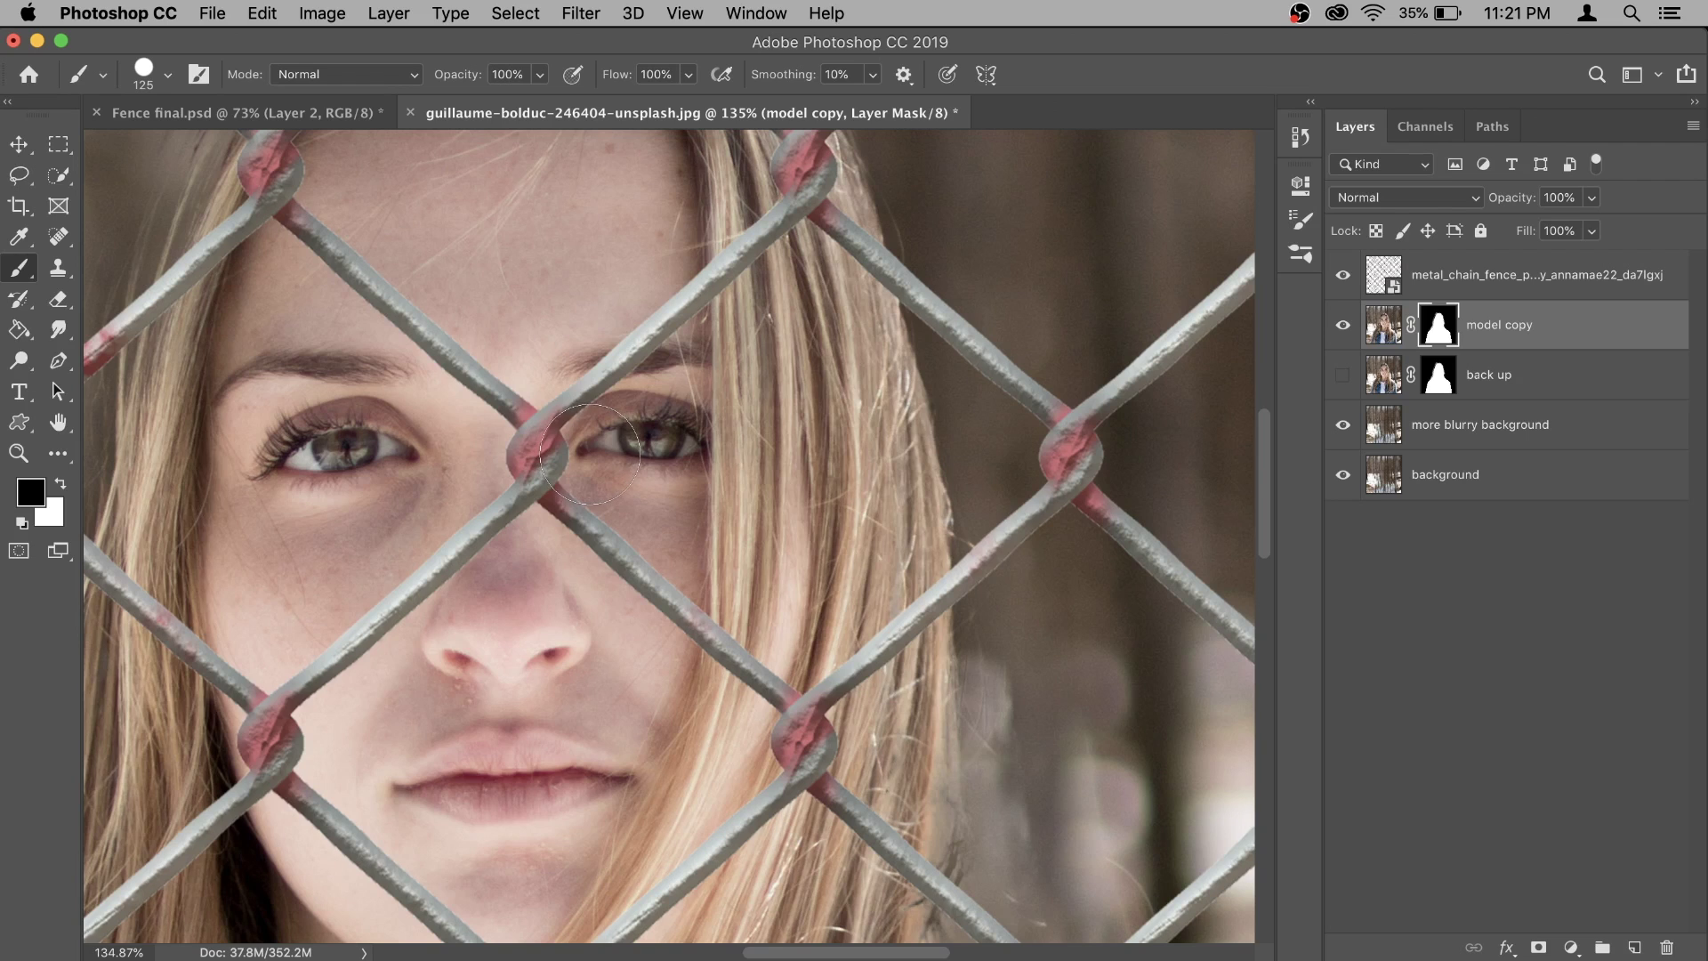
left_click_drag(587, 455, 668, 388)
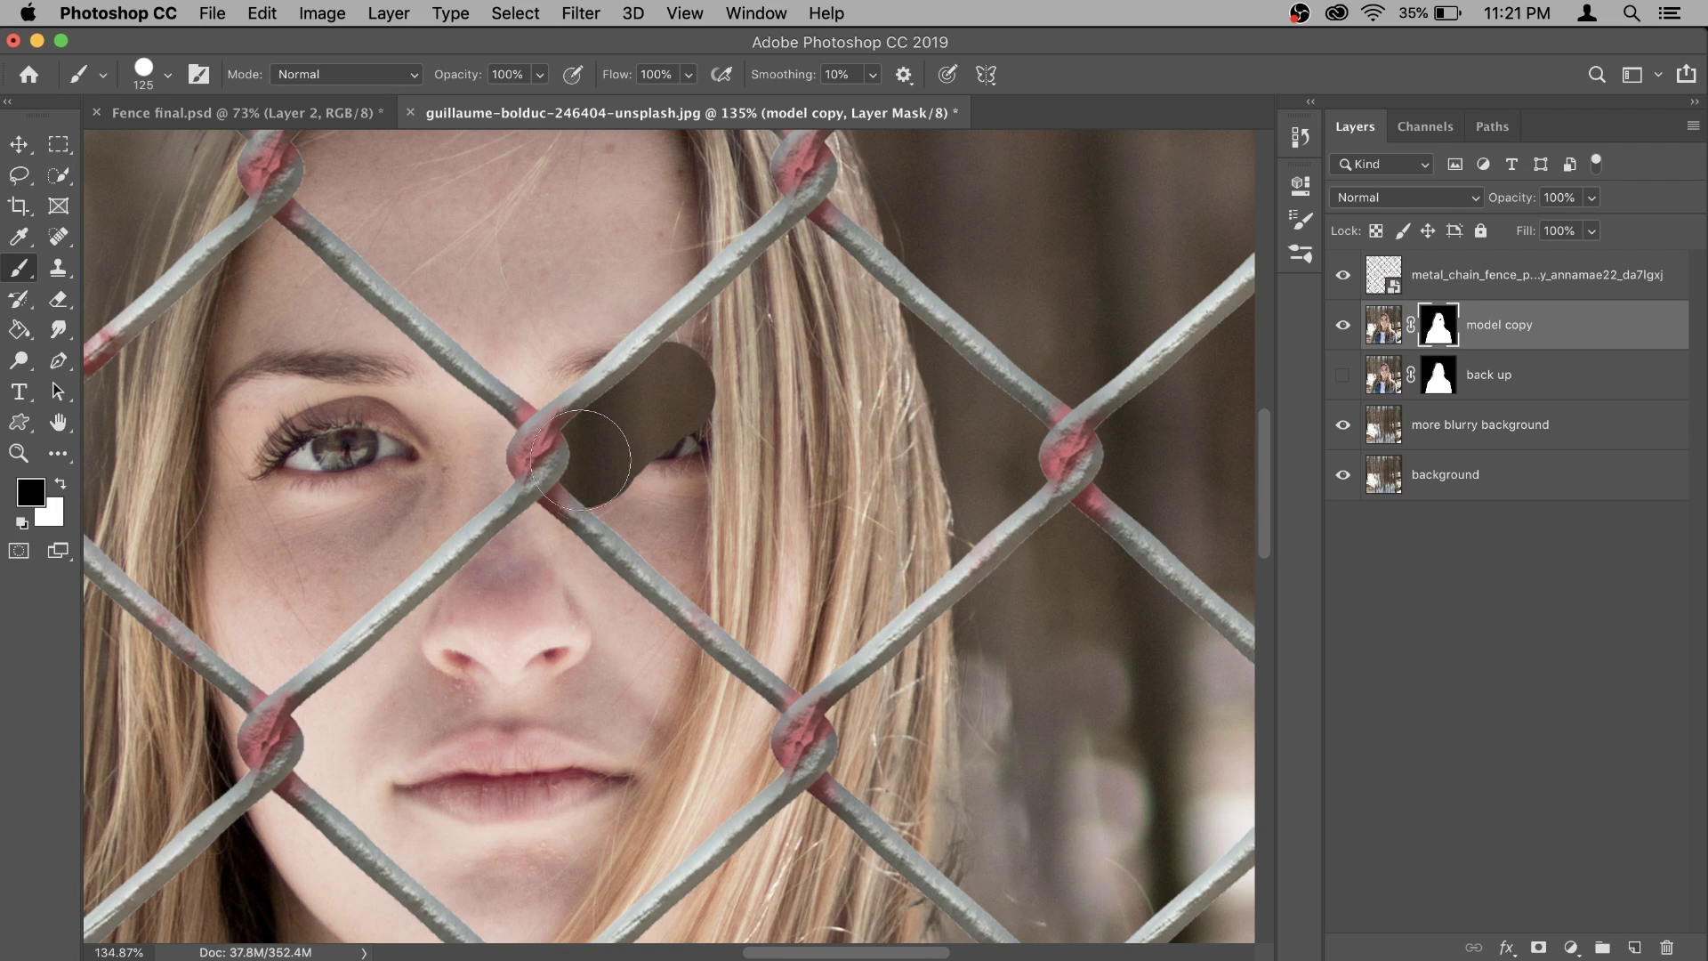
Trace the fence diamond's wires with straight mask lines, fill it in, and fit the image to the screen.
left_click(806, 660, "shift")
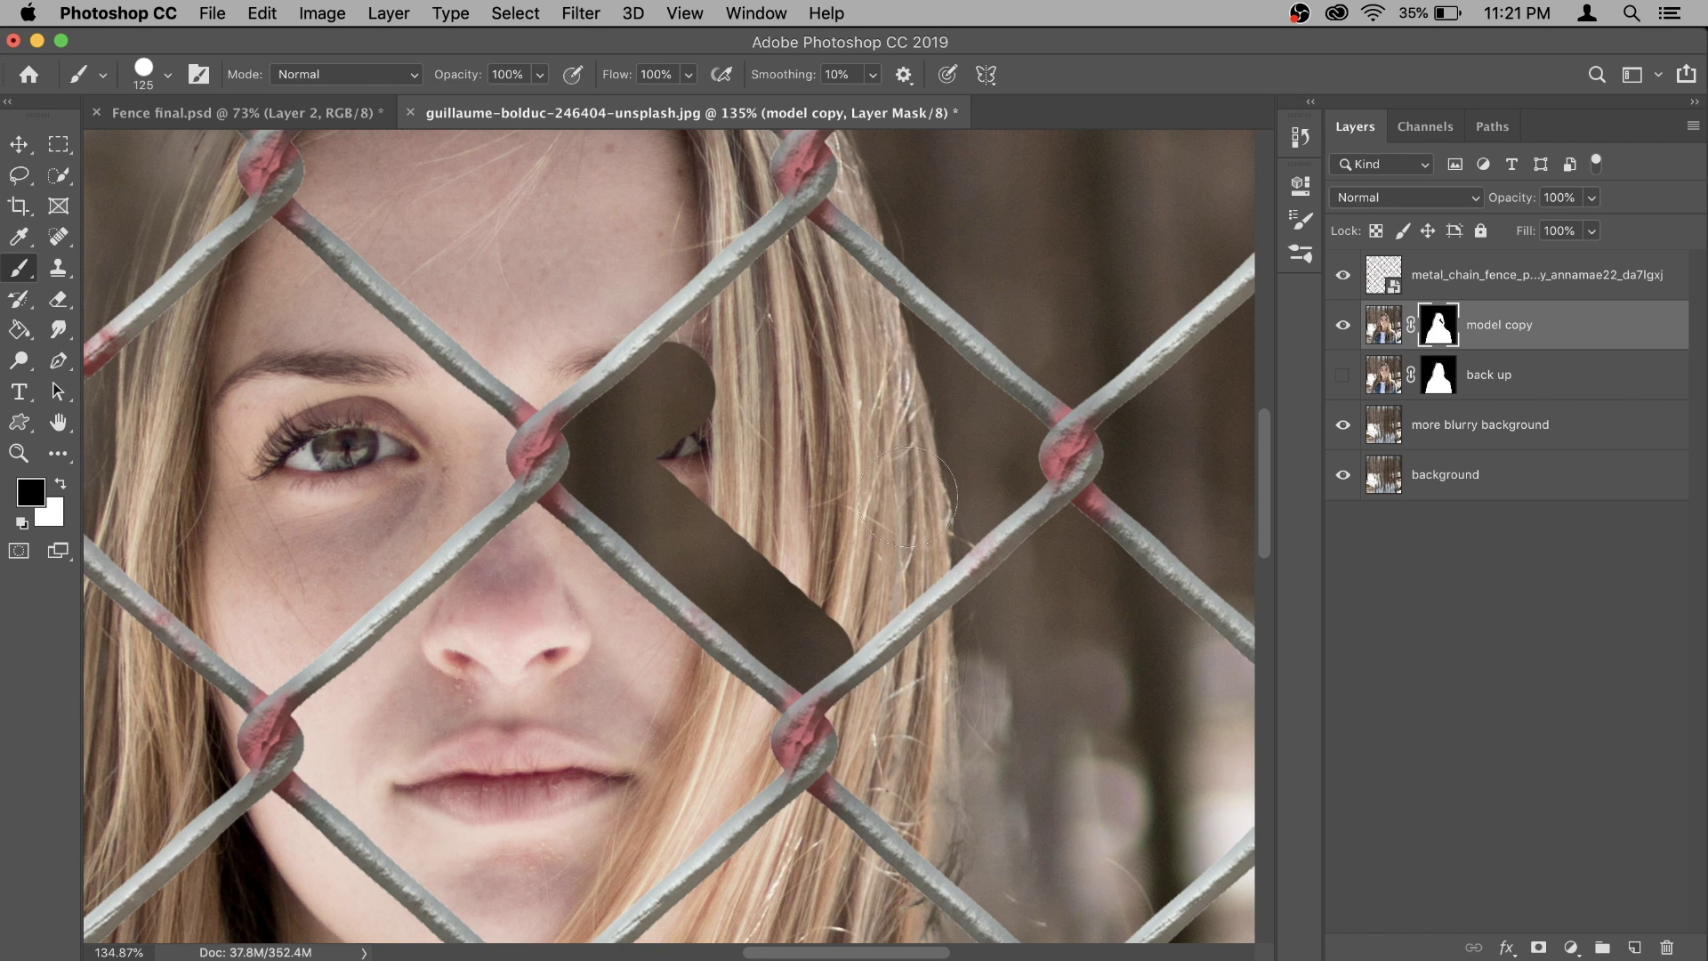
left_click(1012, 449, "shift")
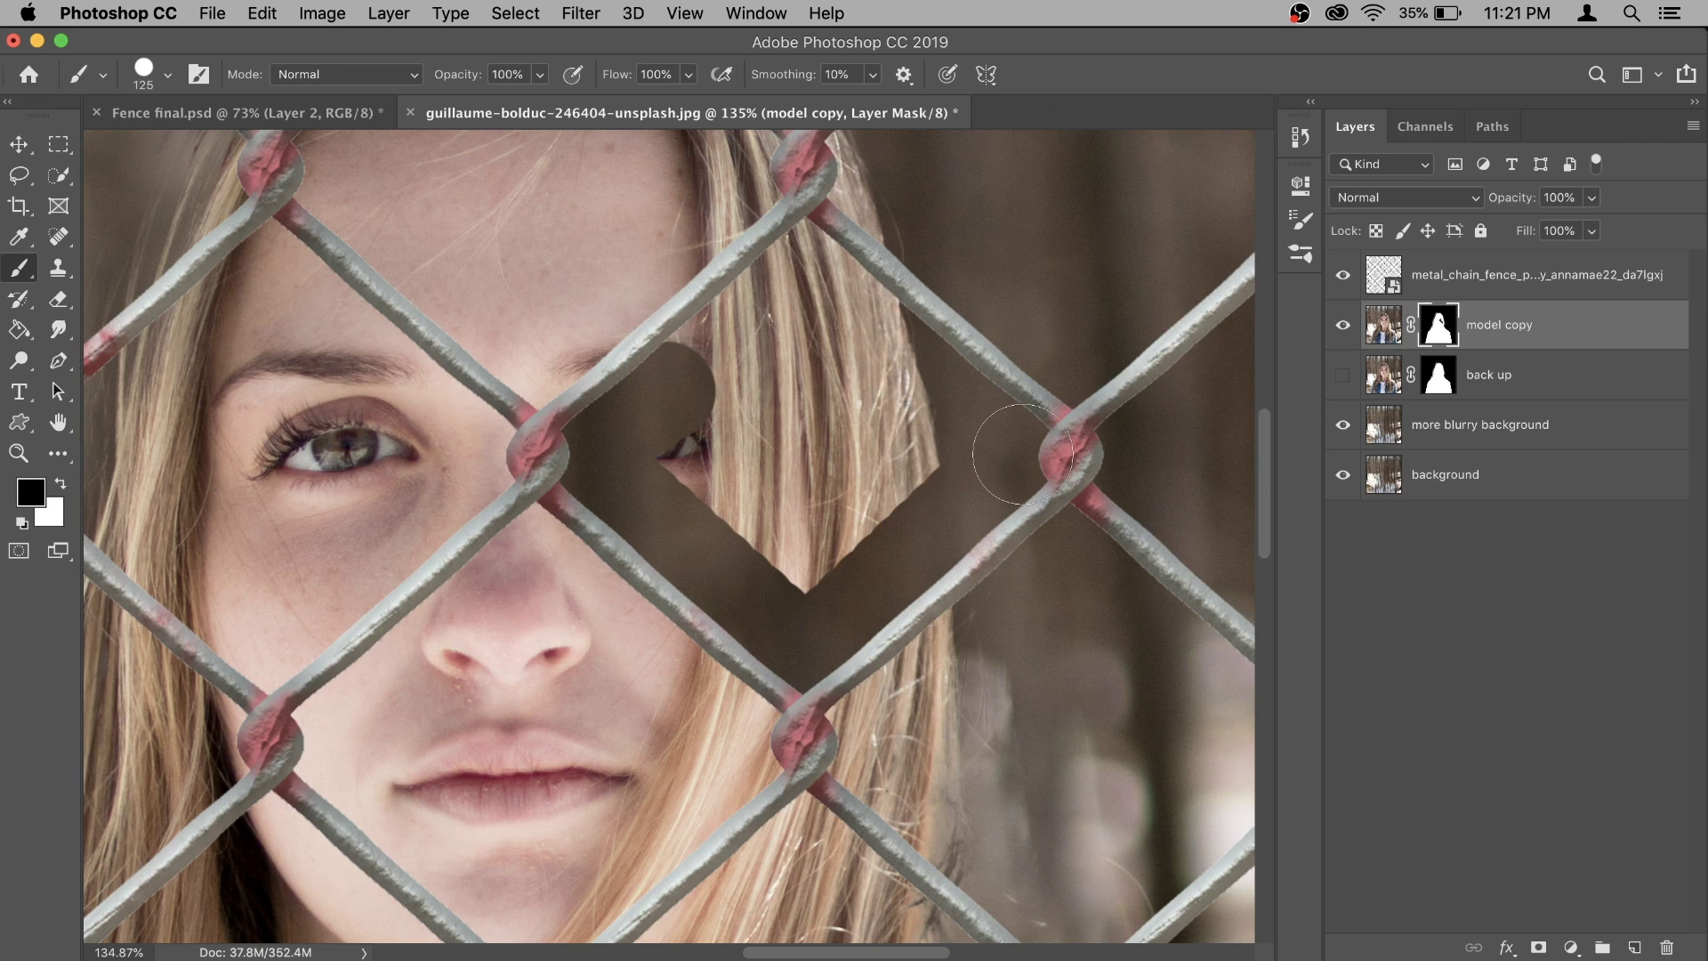
left_click(808, 266, "shift")
left_click(598, 445, "shift")
mouse_move(629, 439)
left_mouse_down()
mouse_move(724, 451)
mouse_move(699, 466)
mouse_move(767, 523)
mouse_move(876, 476)
mouse_move(799, 345)
mouse_move(904, 442)
mouse_move(798, 576)
left_mouse_up()
key("super+0")
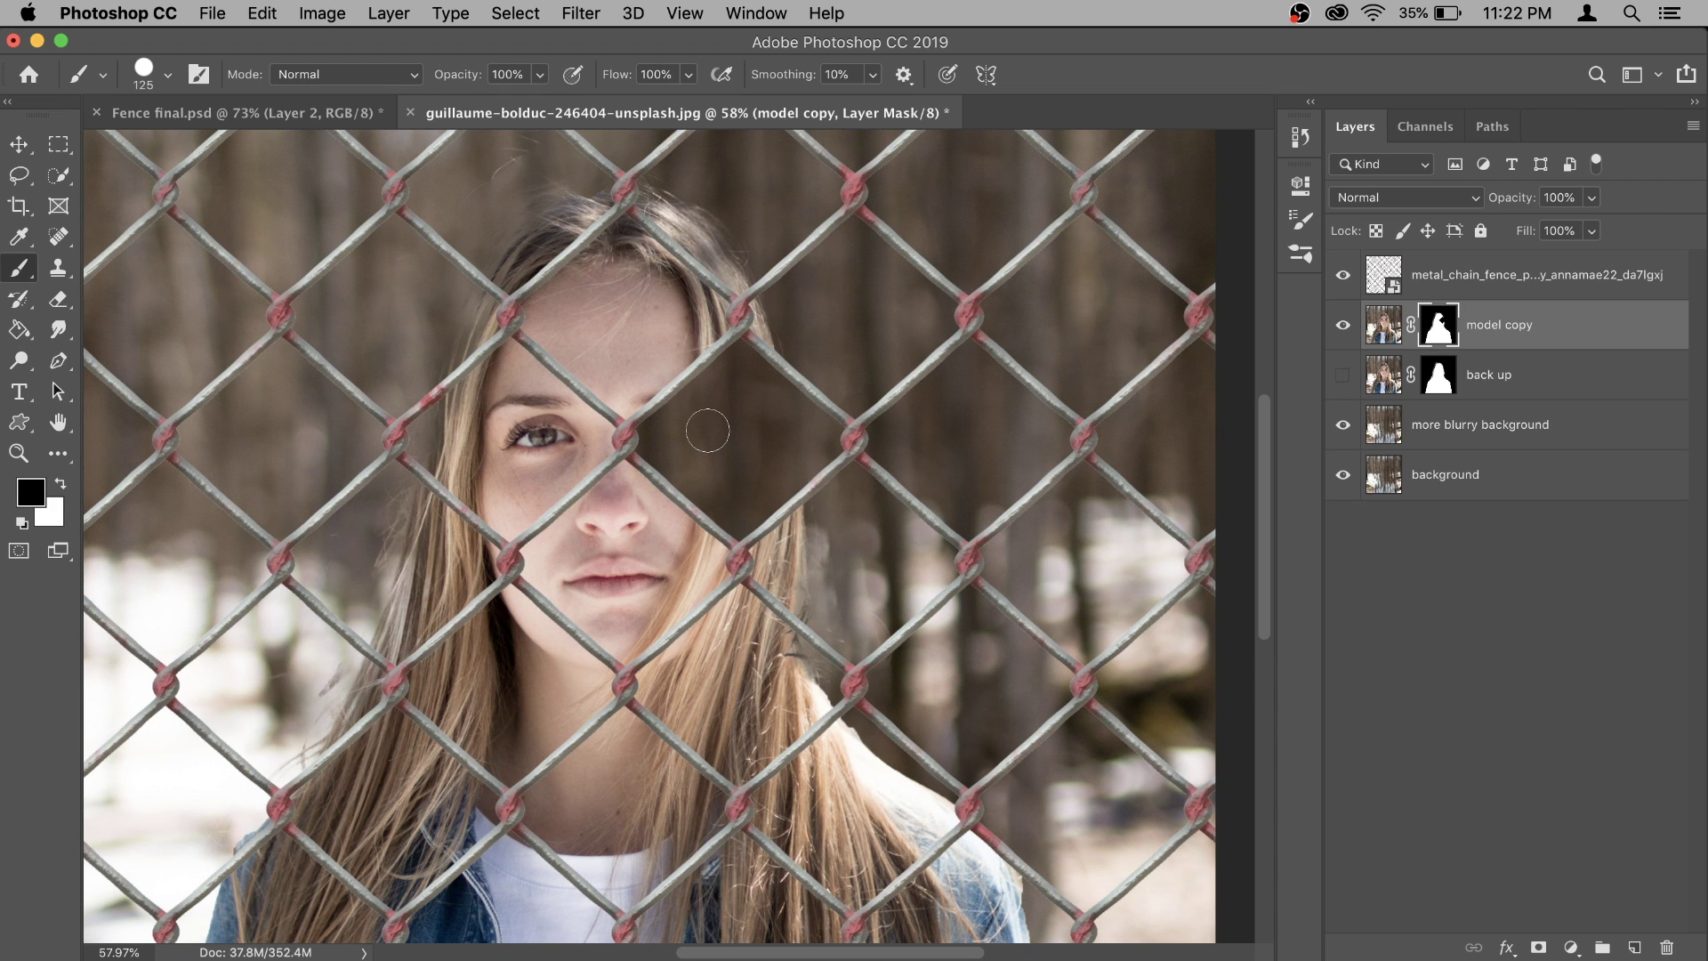
Try restoring hair near the face with white, undo it, and pan down to the chest.
left_click(59, 484)
mouse_move(746, 374)
left_mouse_down()
mouse_move(741, 524)
mouse_move(727, 379)
mouse_move(706, 465)
mouse_move(665, 441)
mouse_move(654, 407)
mouse_move(658, 471)
left_mouse_up()
key("super+z")
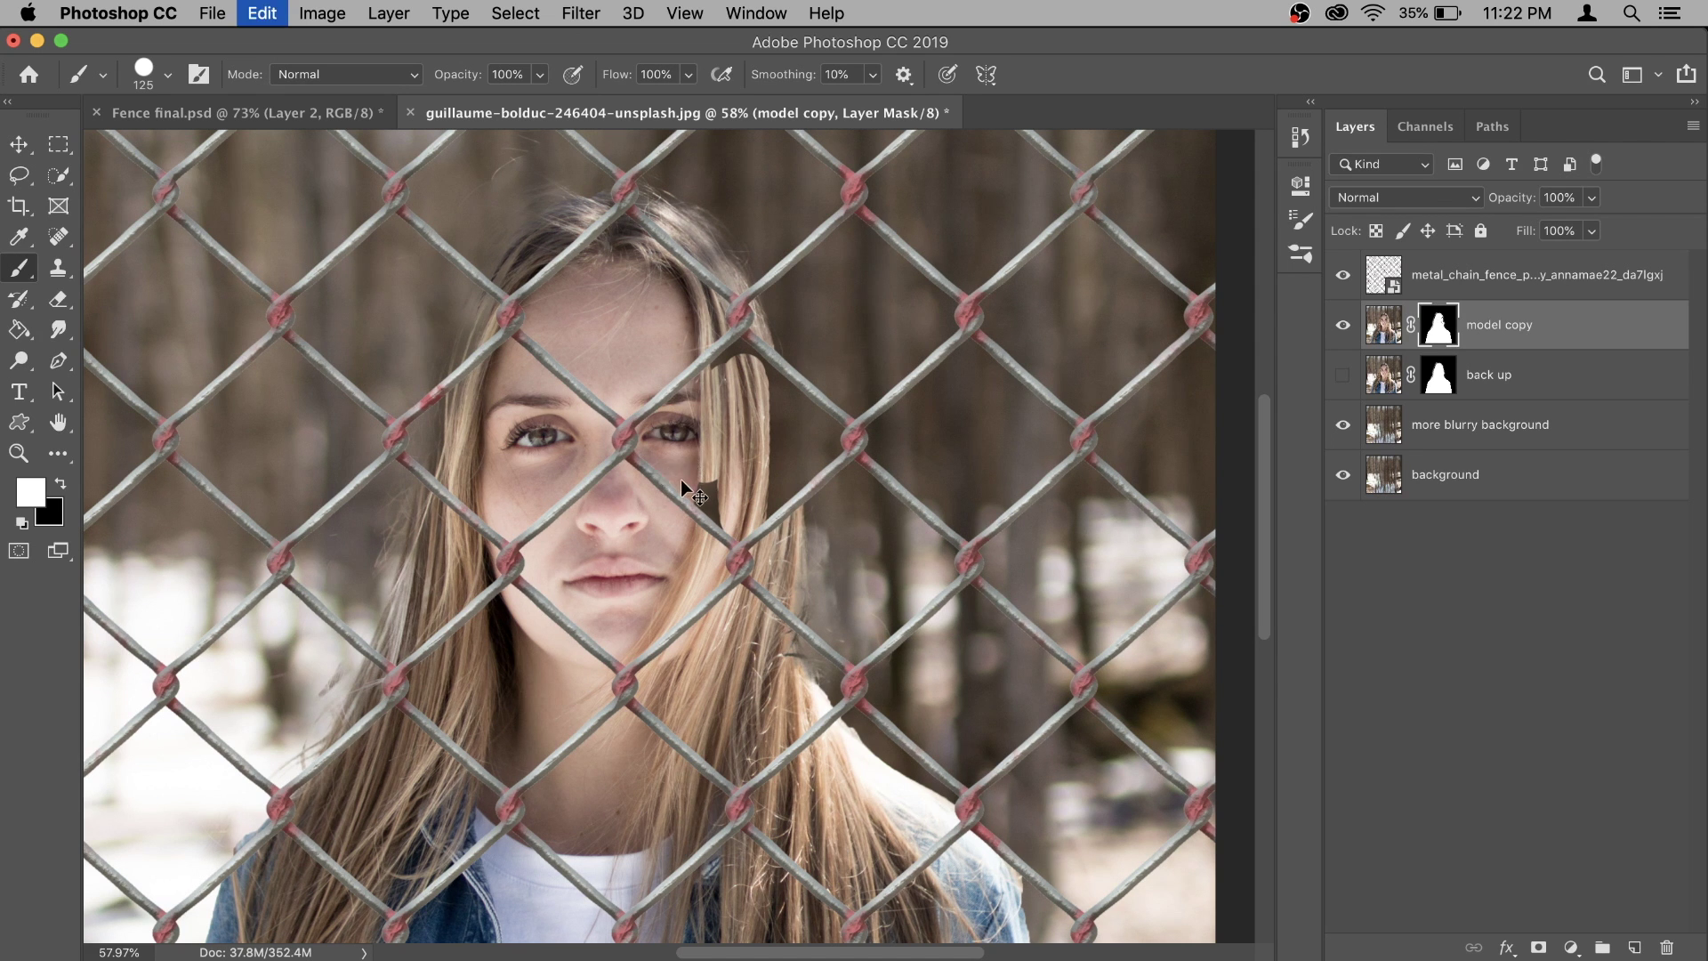
scroll(1023, 628, "down", 1)
left_click_drag(864, 654, 891, 430)
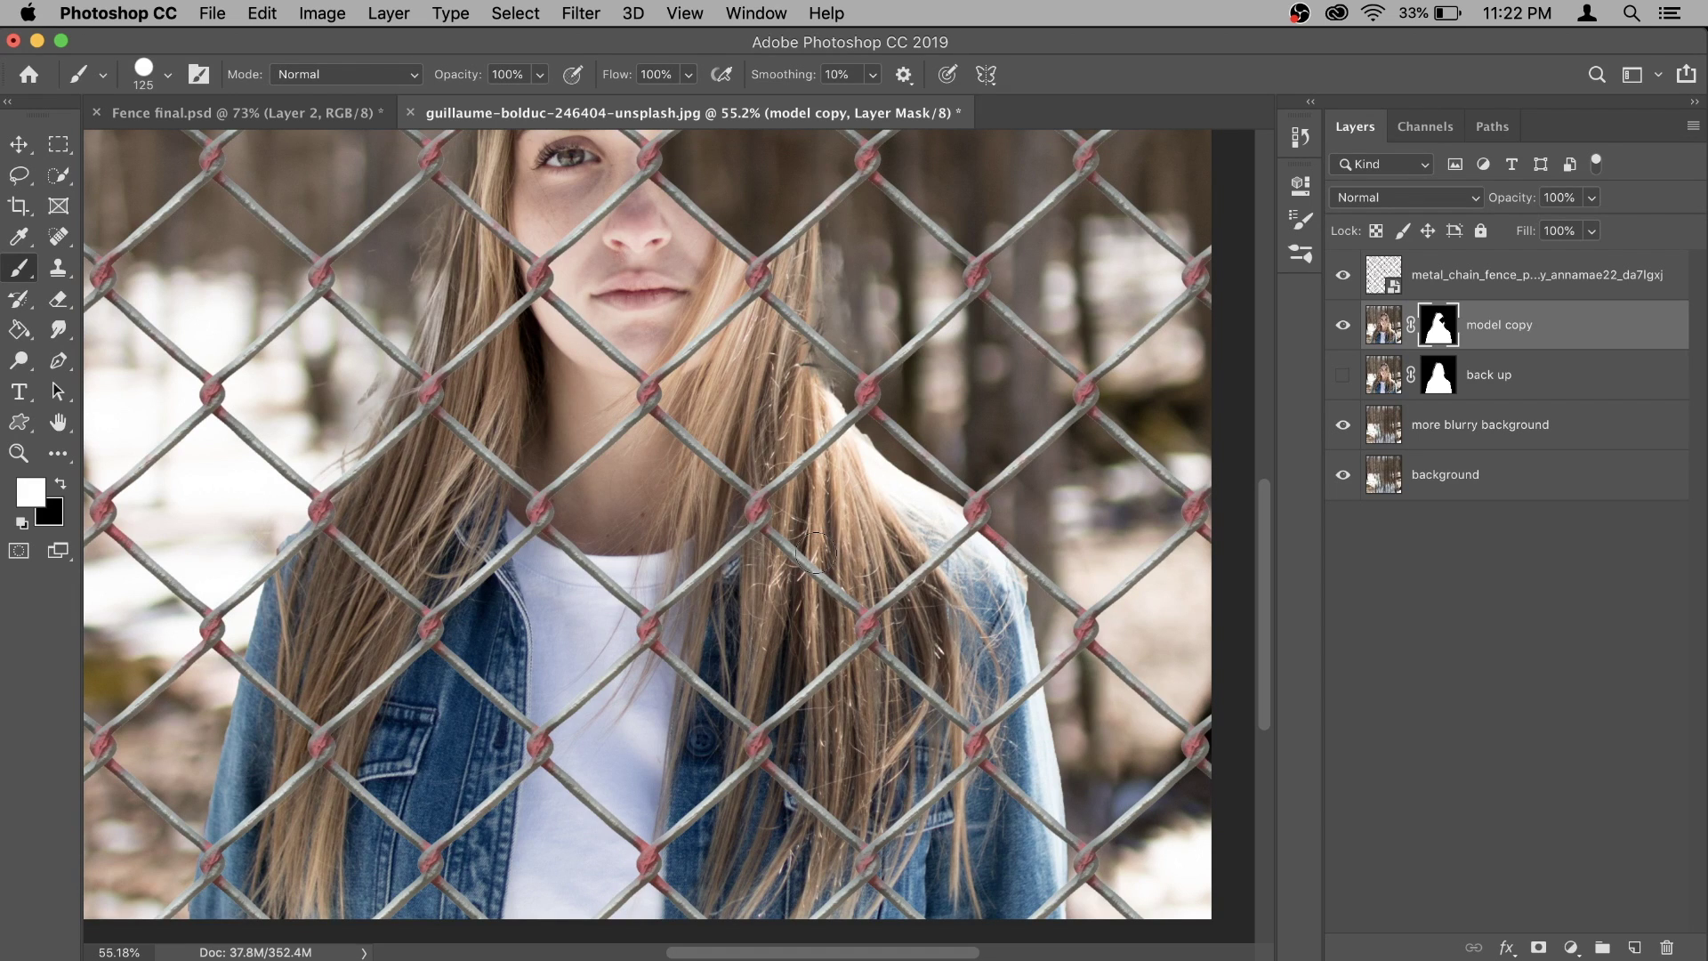
scroll(489, 286, "up", 5)
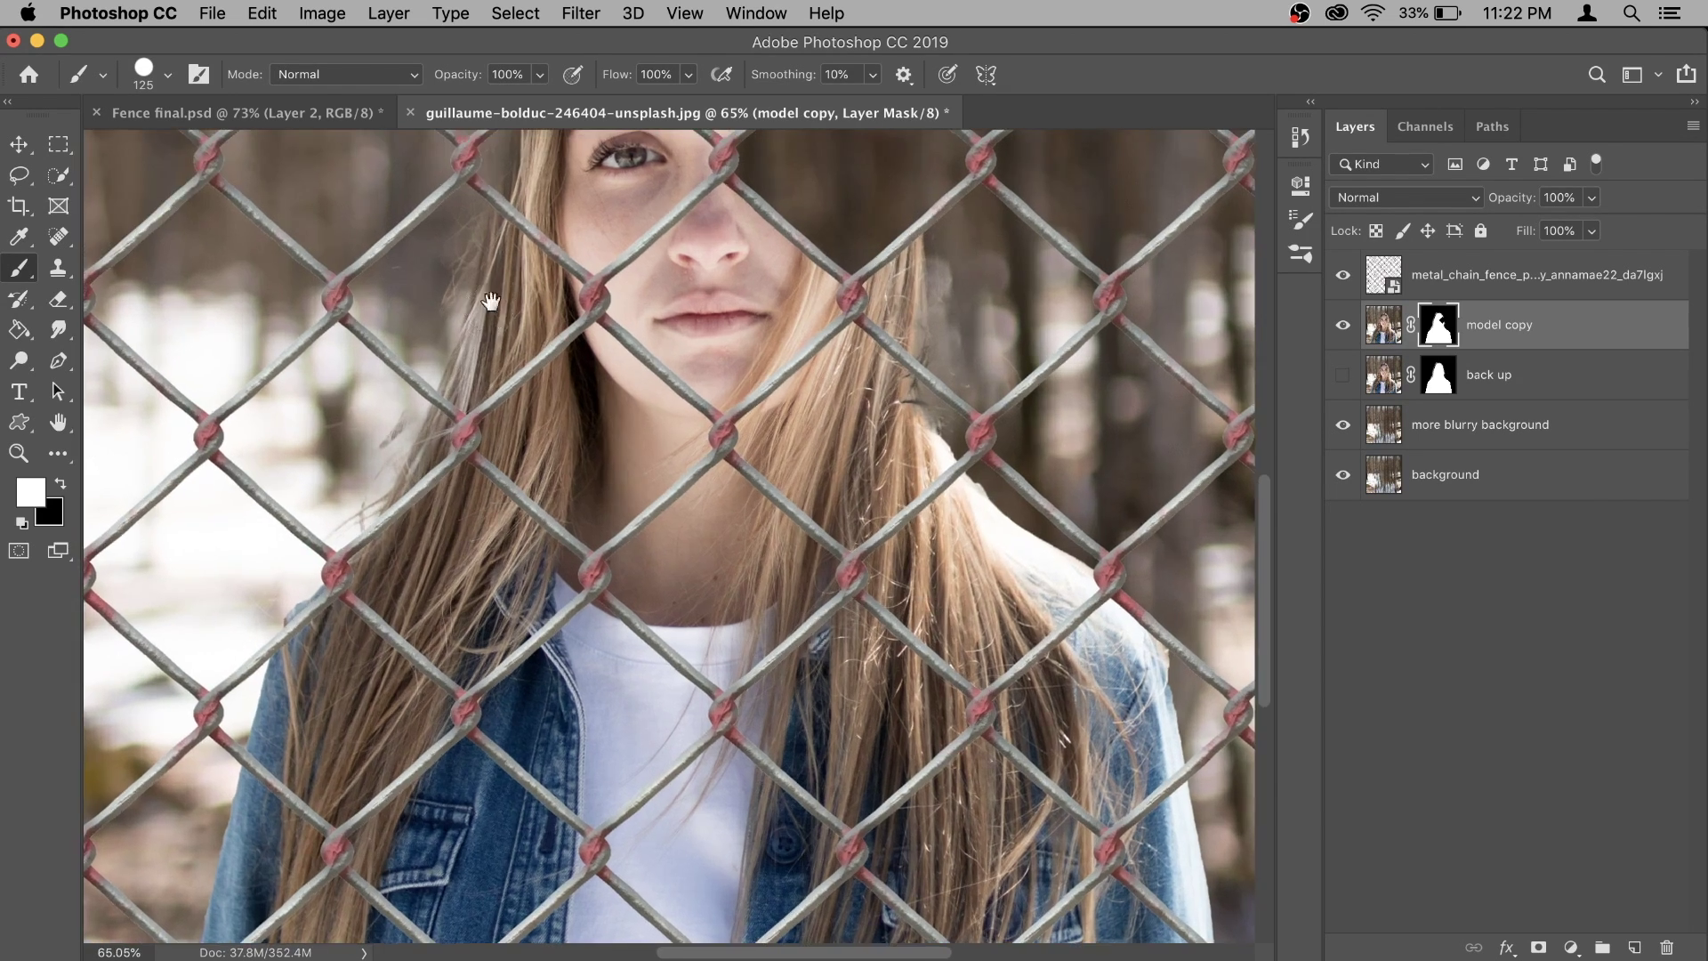
Paint black to hide the model in the diamond left of her face, the neckline and the chest diamonds.
key("x")
mouse_move(436, 267)
left_mouse_down()
mouse_move(702, 444)
mouse_move(451, 543)
left_mouse_up()
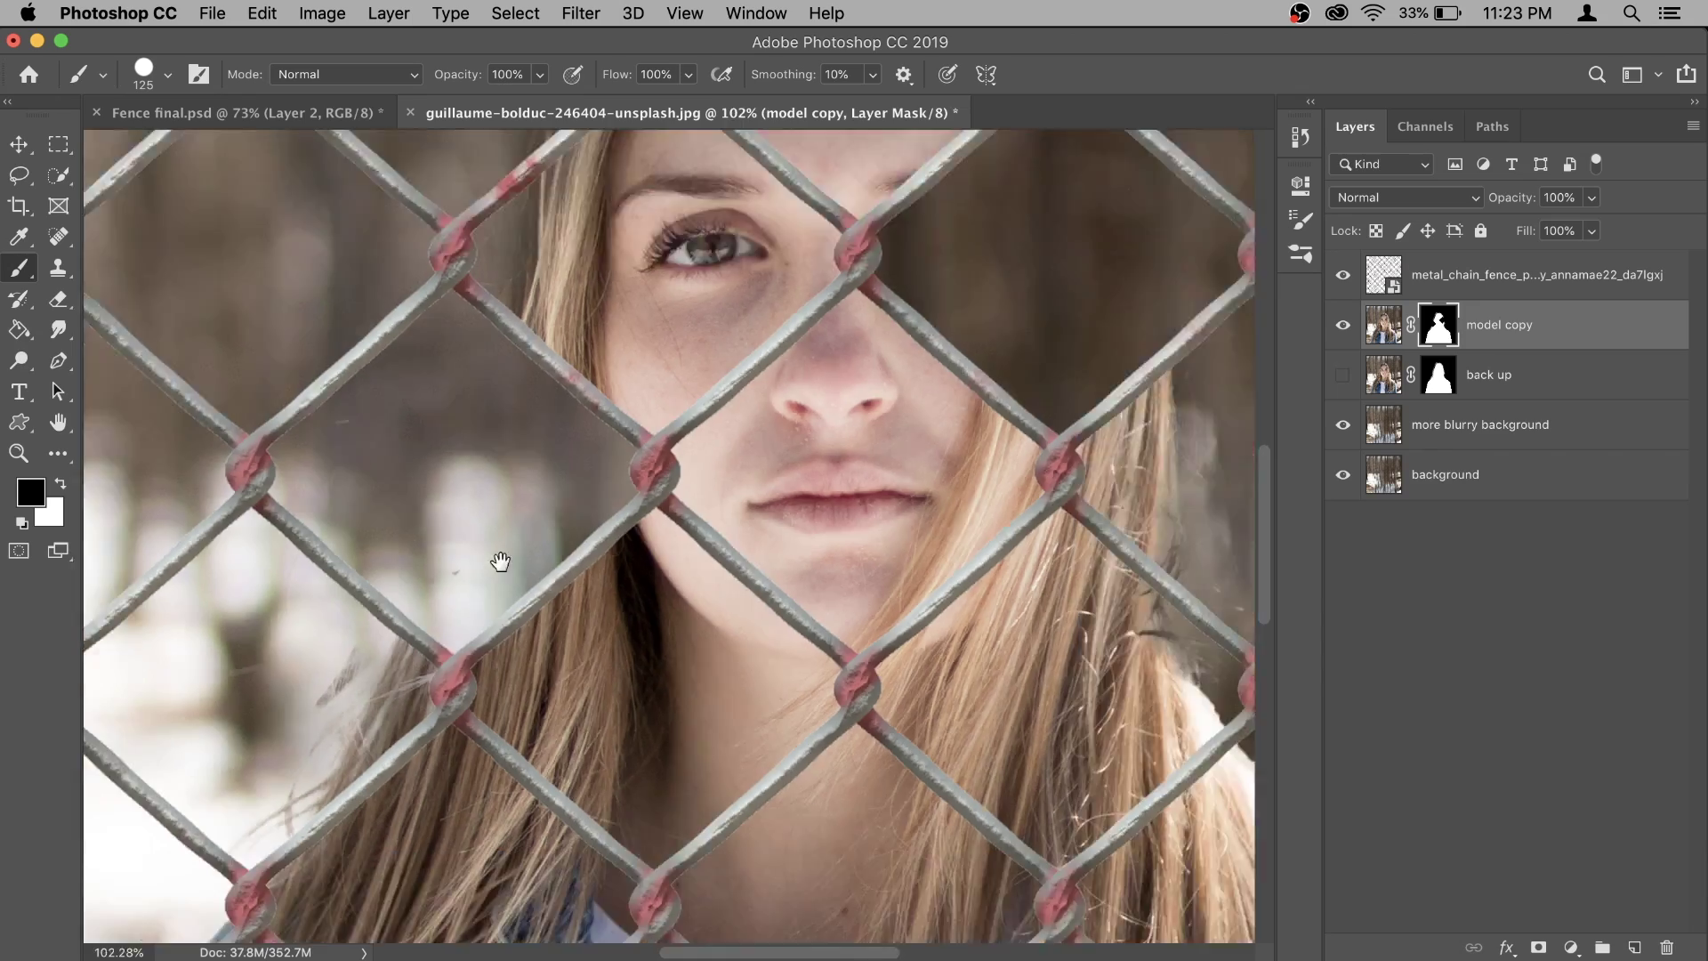
scroll(496, 564, "down", 2)
left_click_drag(552, 782, 566, 552)
left_click_drag(587, 343, 685, 418)
mouse_move(566, 531)
left_mouse_down()
mouse_move(623, 427)
mouse_move(570, 649)
mouse_move(498, 765)
mouse_move(582, 776)
left_mouse_up()
Check the Fence final reference, then hide a diagonal chest band up to the neck.
scroll(581, 775, "down", 2)
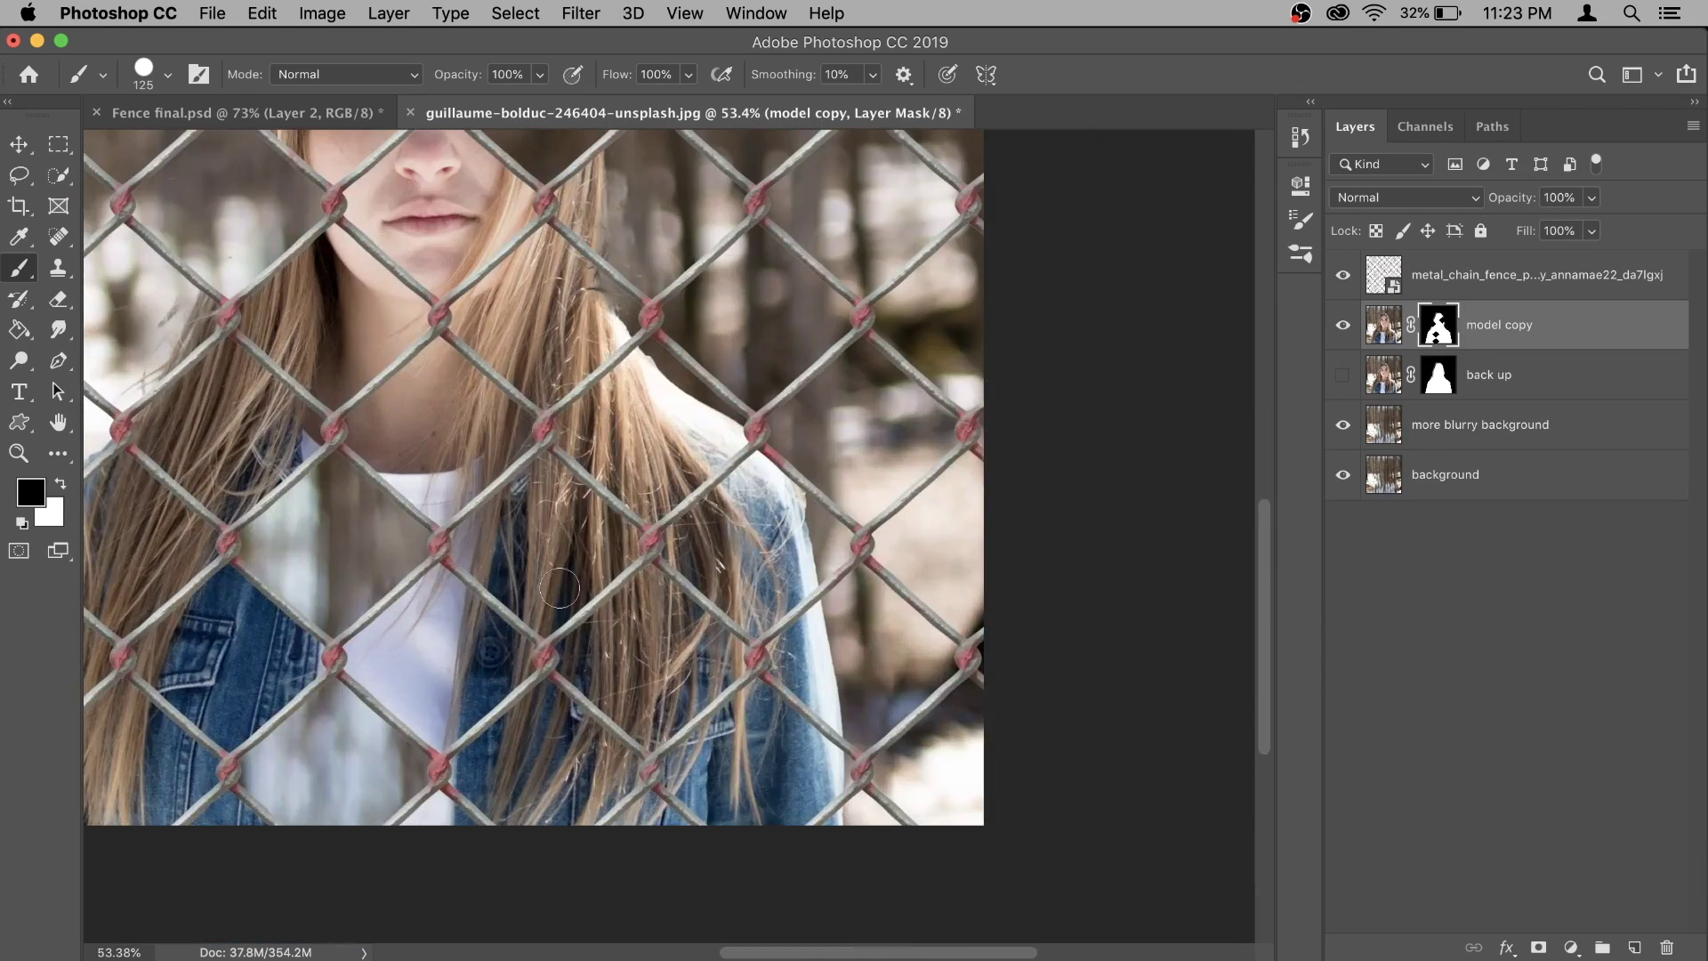
left_click(240, 112)
left_click(623, 112)
scroll(779, 647, "up", 1)
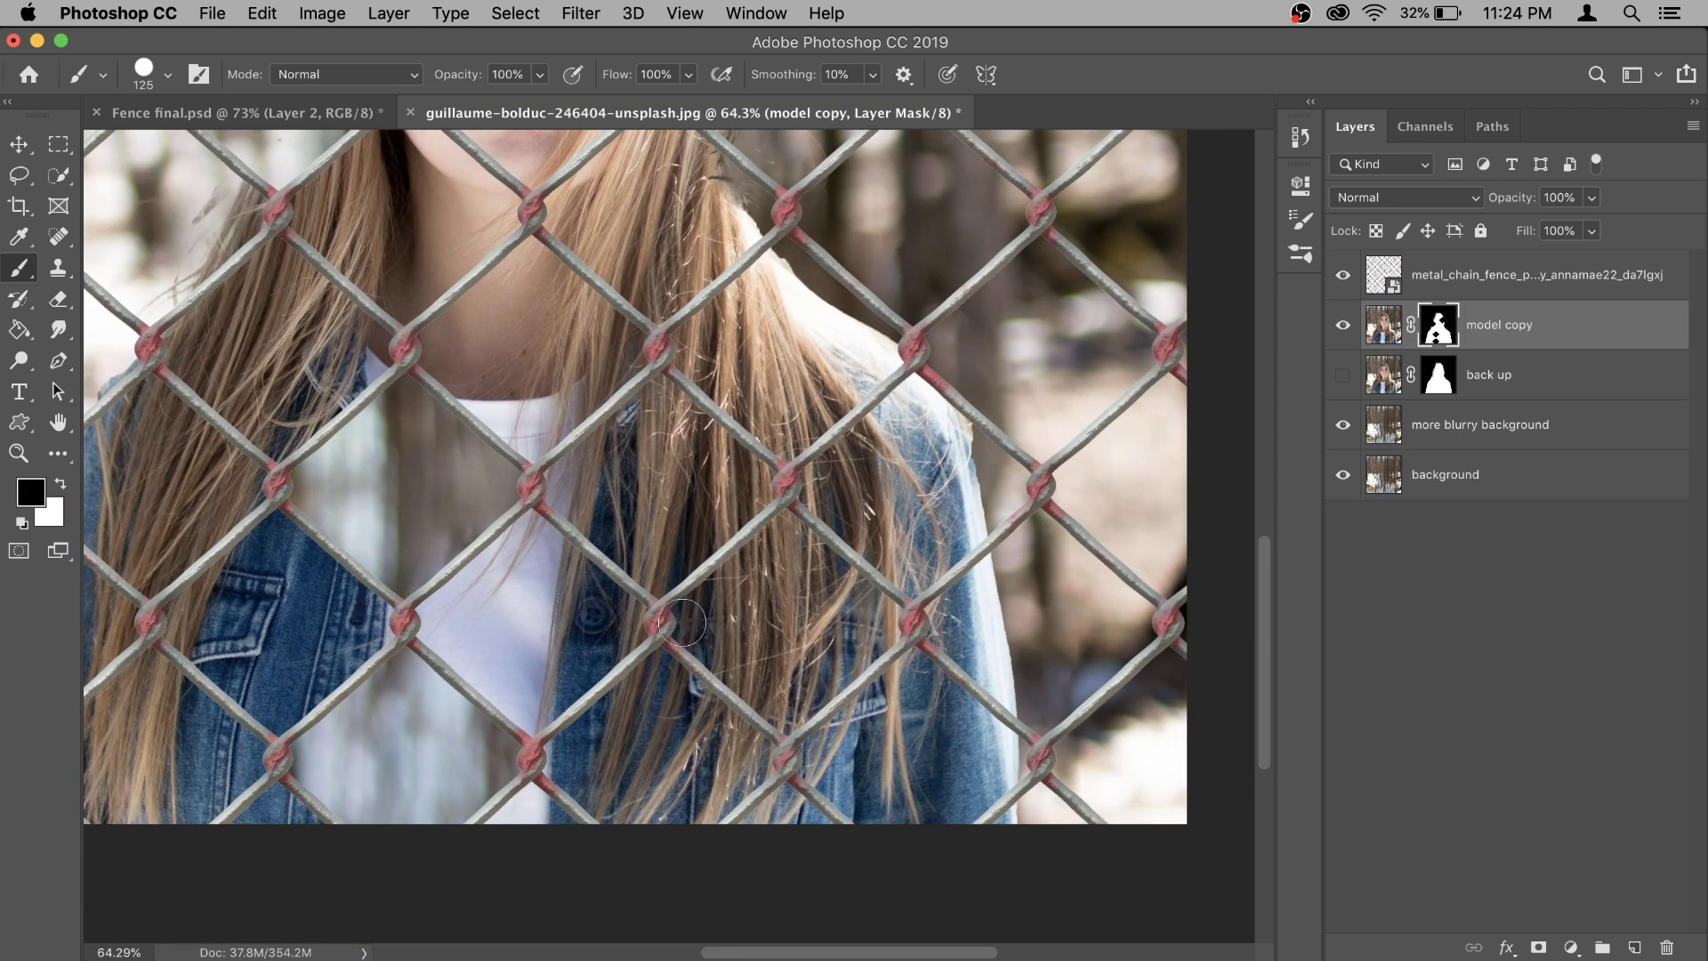
left_click_drag(703, 347, 791, 427)
mouse_move(861, 359)
left_mouse_down()
mouse_move(712, 258)
mouse_move(827, 374)
left_mouse_up()
Compare against Fence final again and hide the model near the jacket edge.
left_click(240, 113)
left_click(623, 112)
scroll(1003, 739, "up", 2)
scroll(1003, 739, "down", 5)
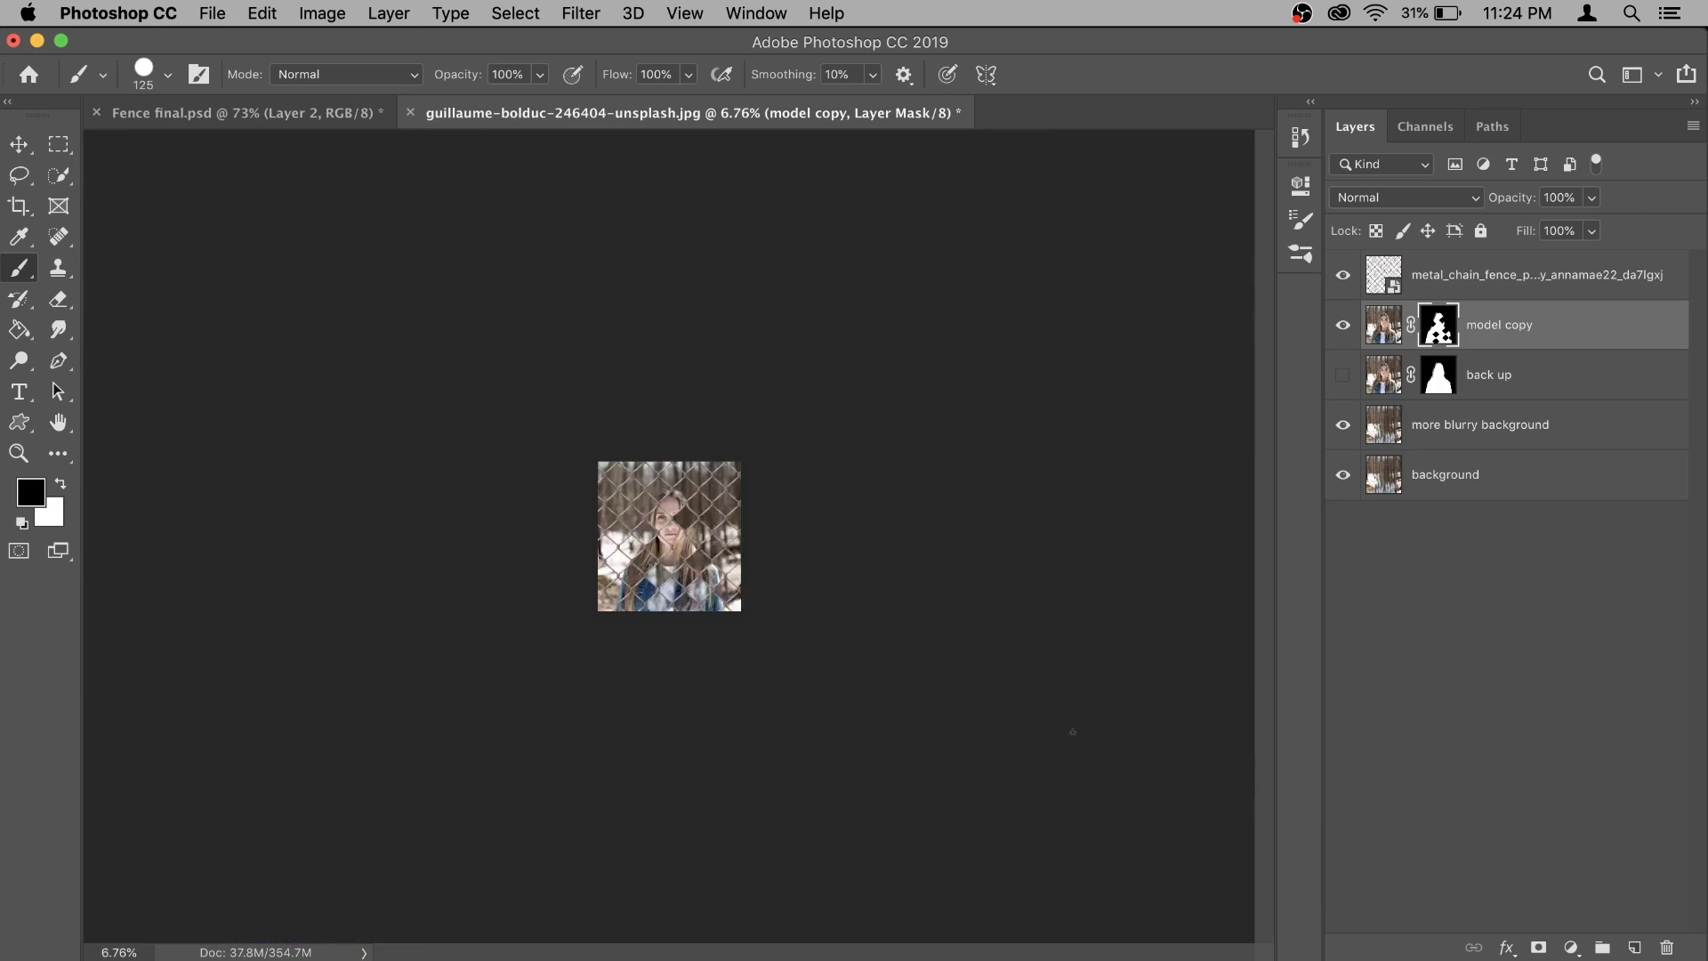
scroll(783, 613, "up", 3)
scroll(414, 781, "up", 4)
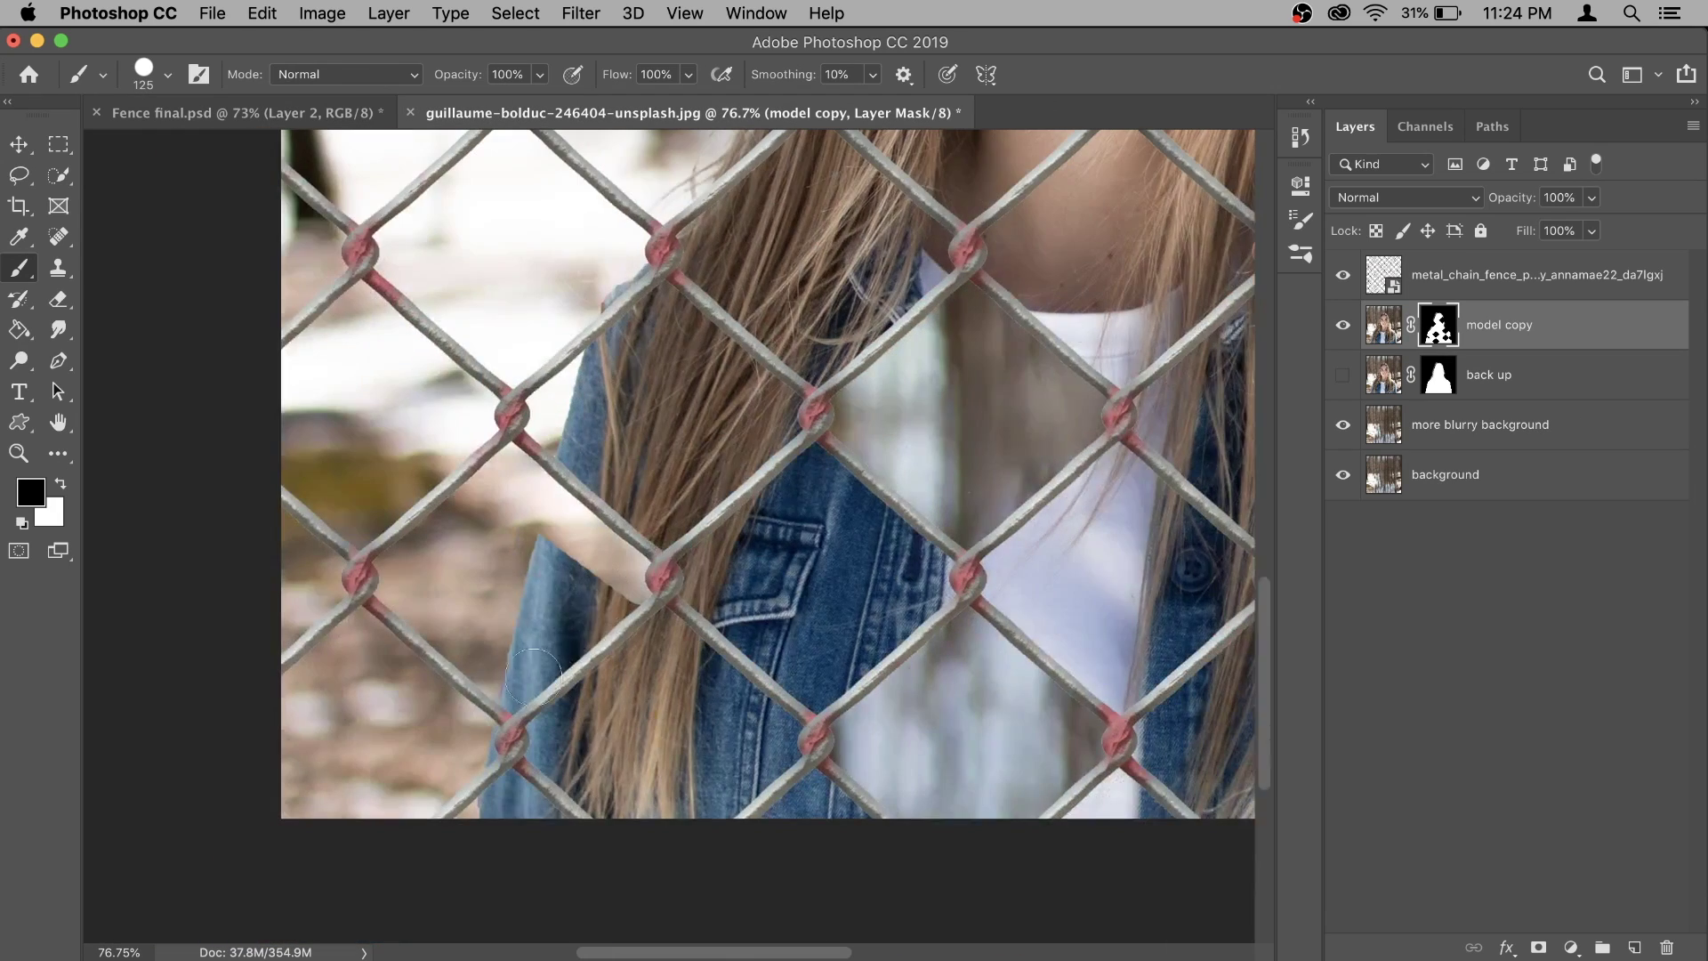
left_click_drag(533, 676, 554, 578)
scroll(1265, 664, "down", 5)
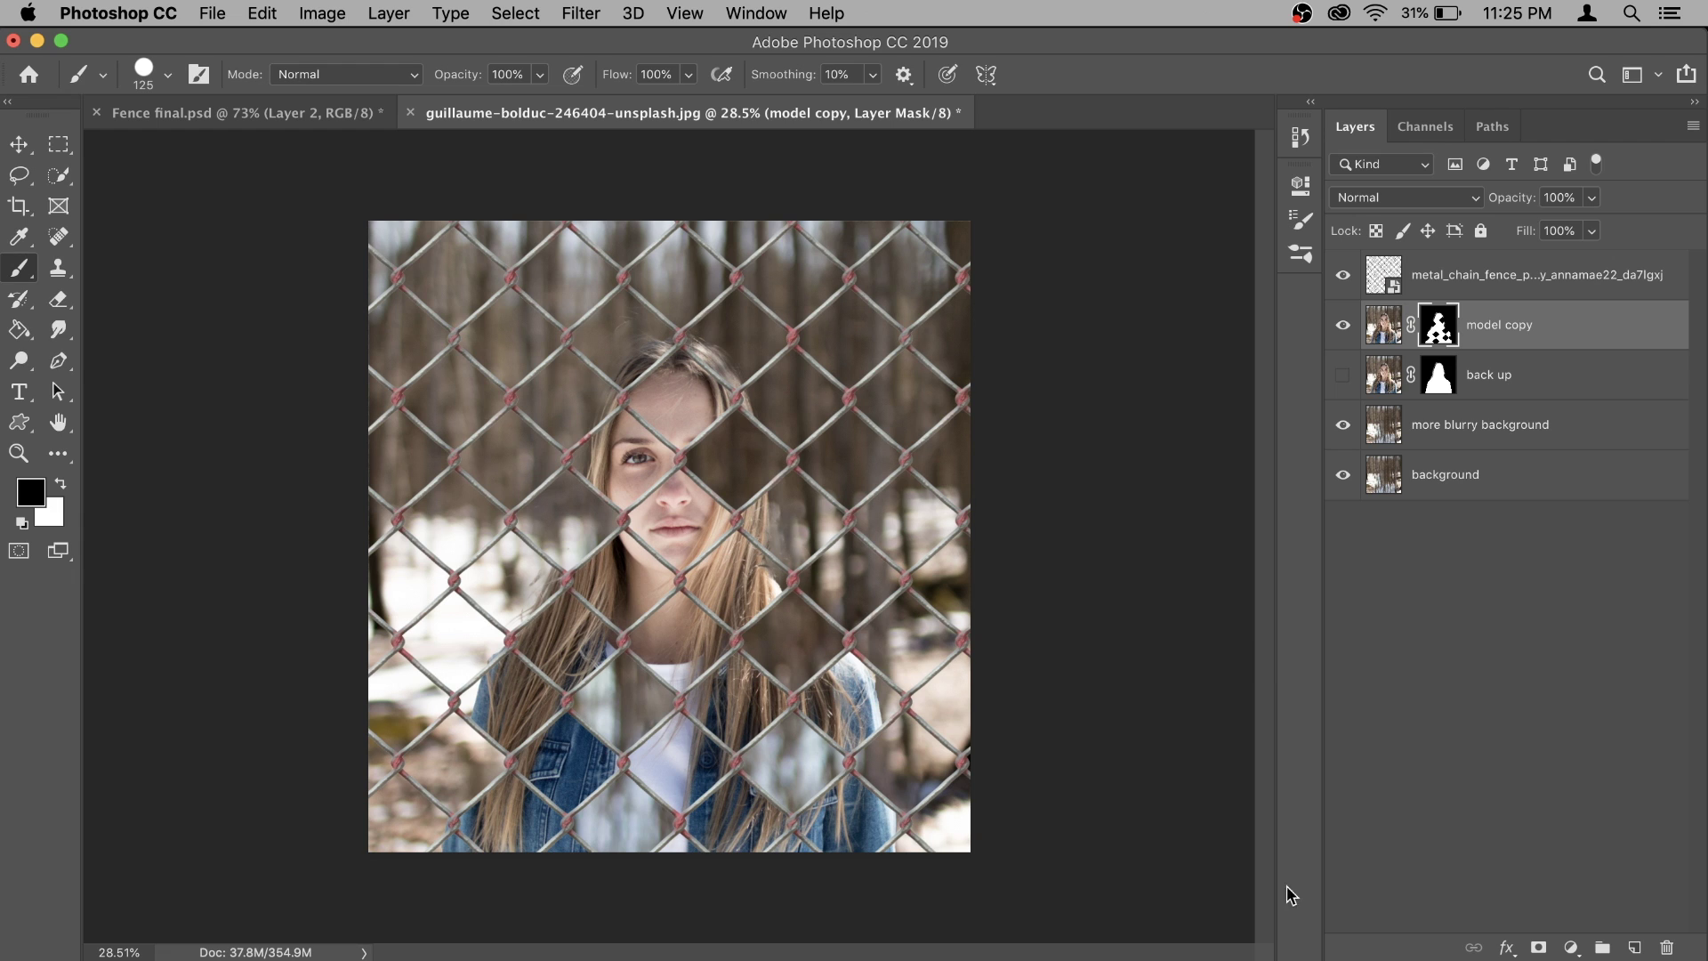
left_click(1490, 432)
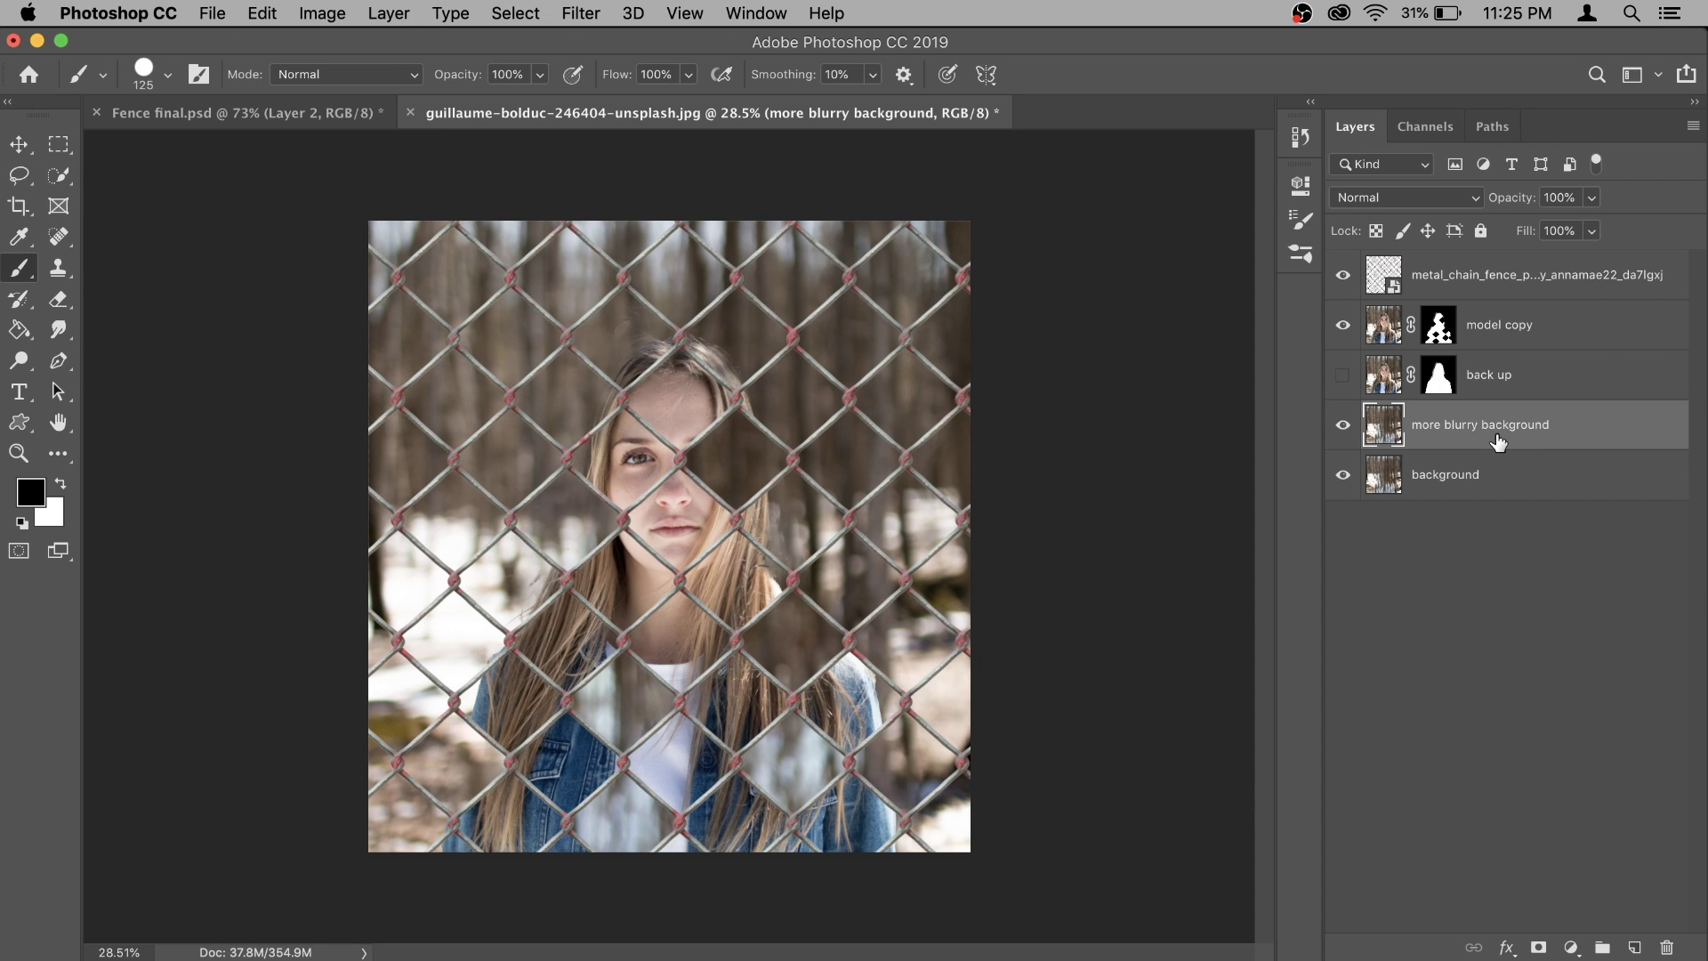
Convert 'more blurry background' to a smart object and choose Filter > Blur Gallery > Field Blur.
right_click(1496, 434)
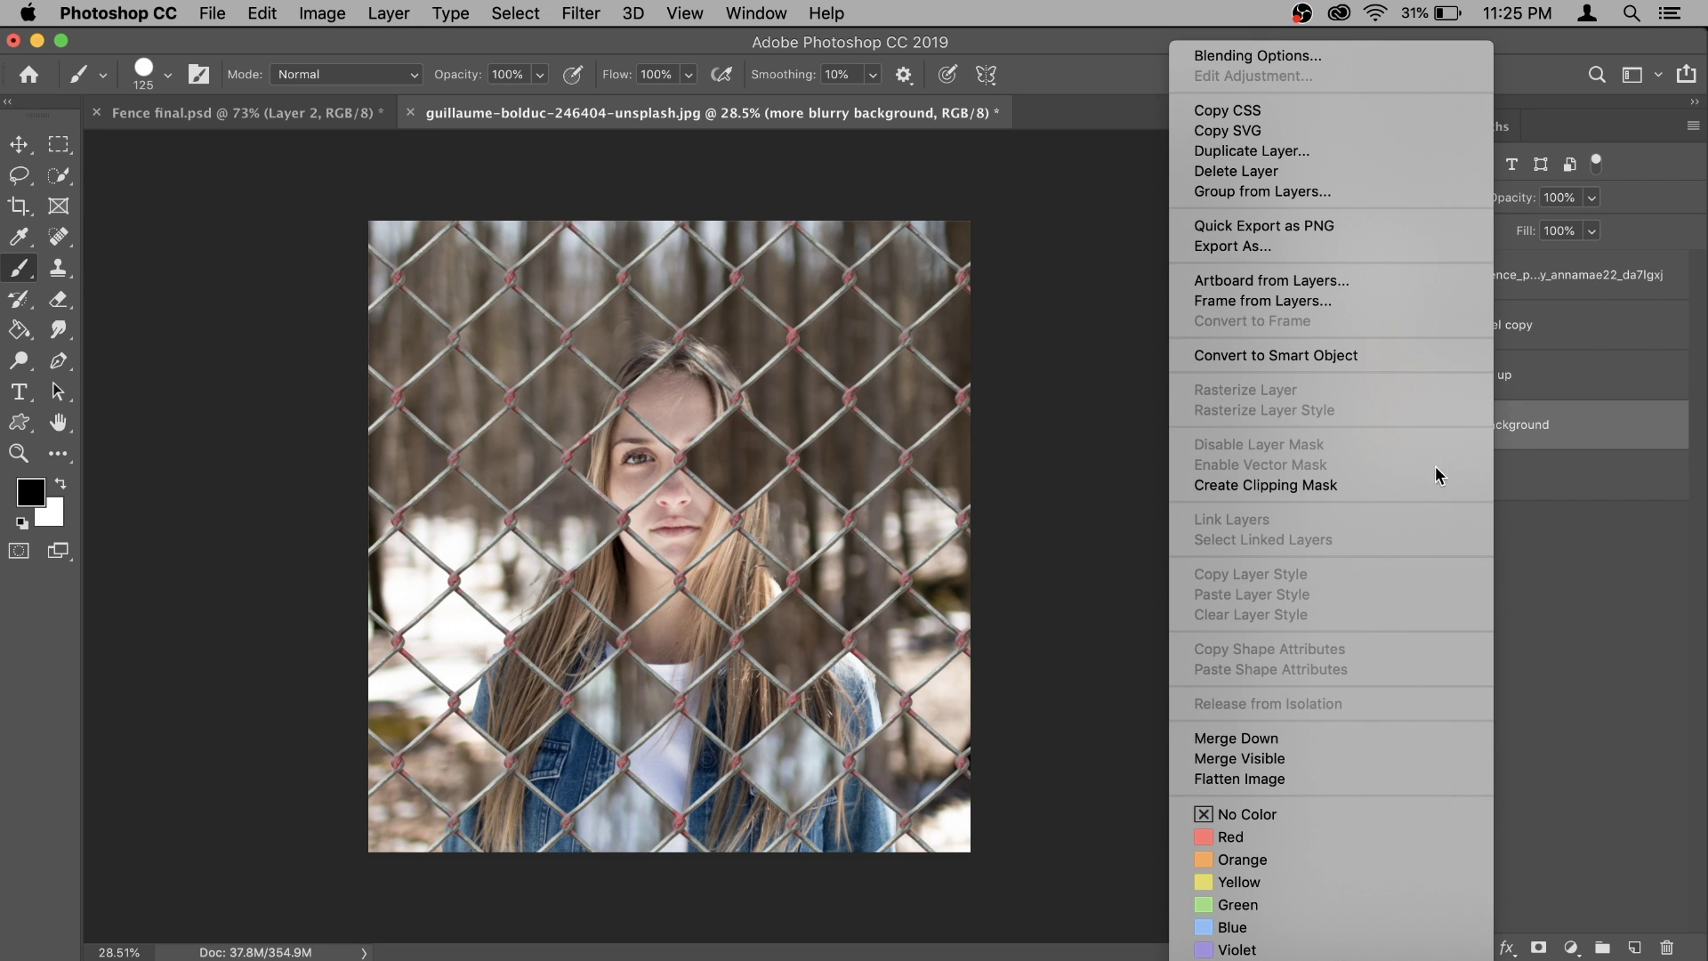
left_click(1363, 354)
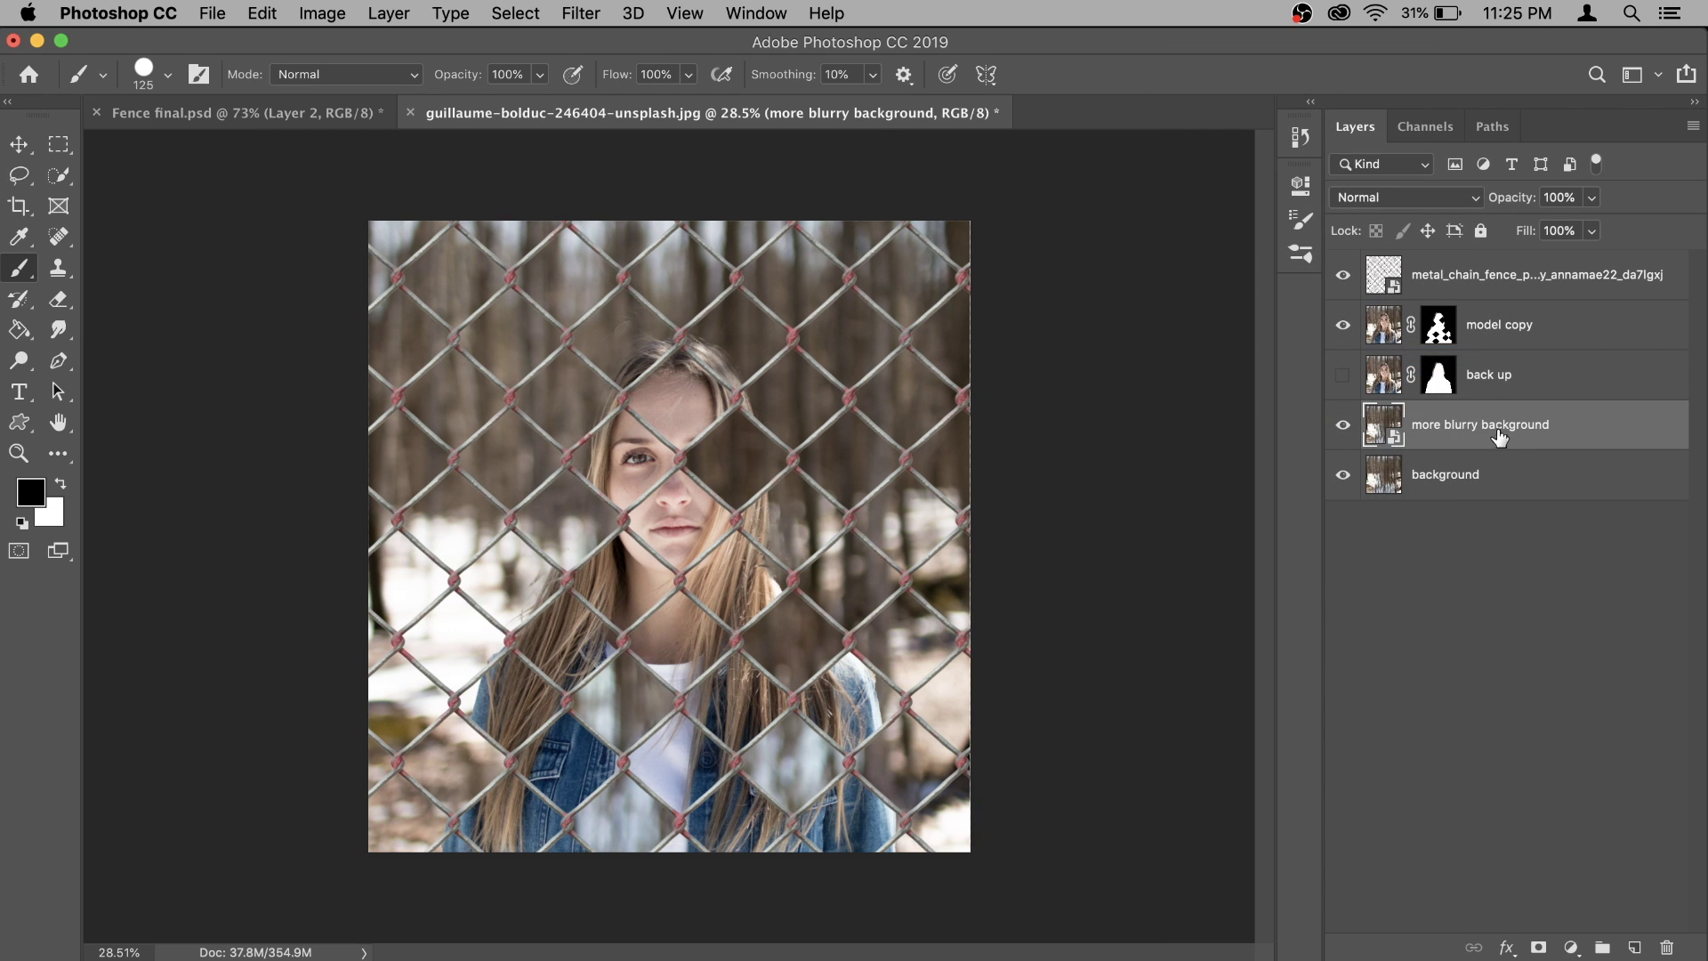
left_click(584, 13)
mouse_move(669, 322)
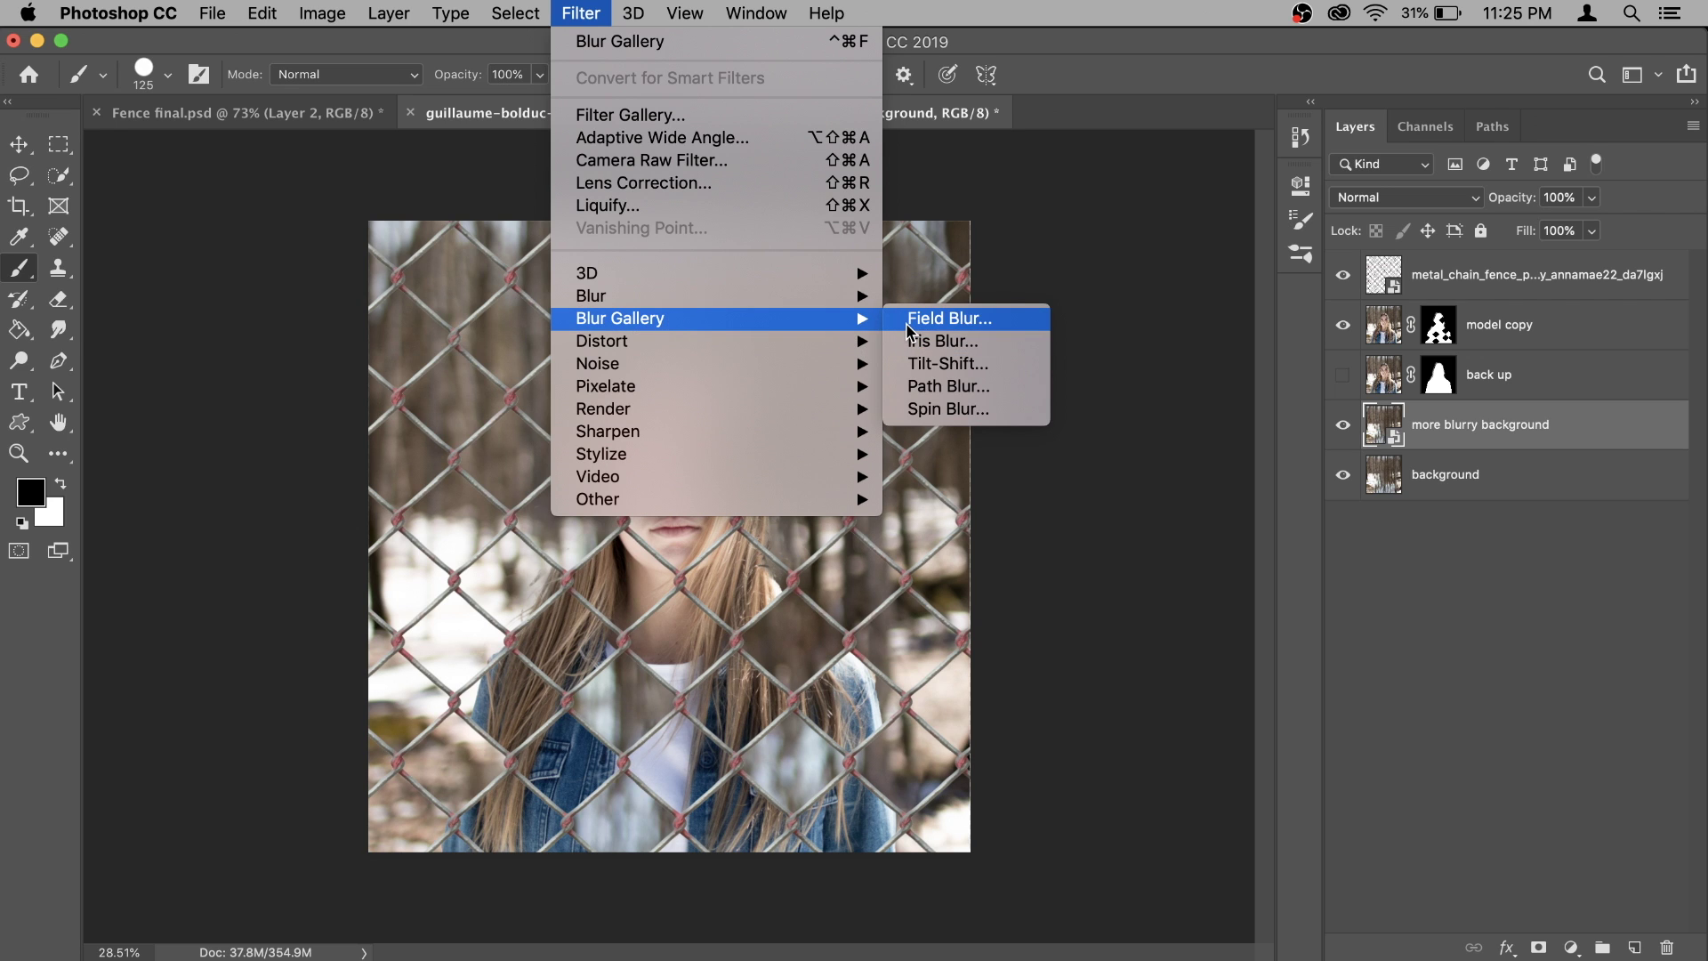
mouse_move(835, 303)
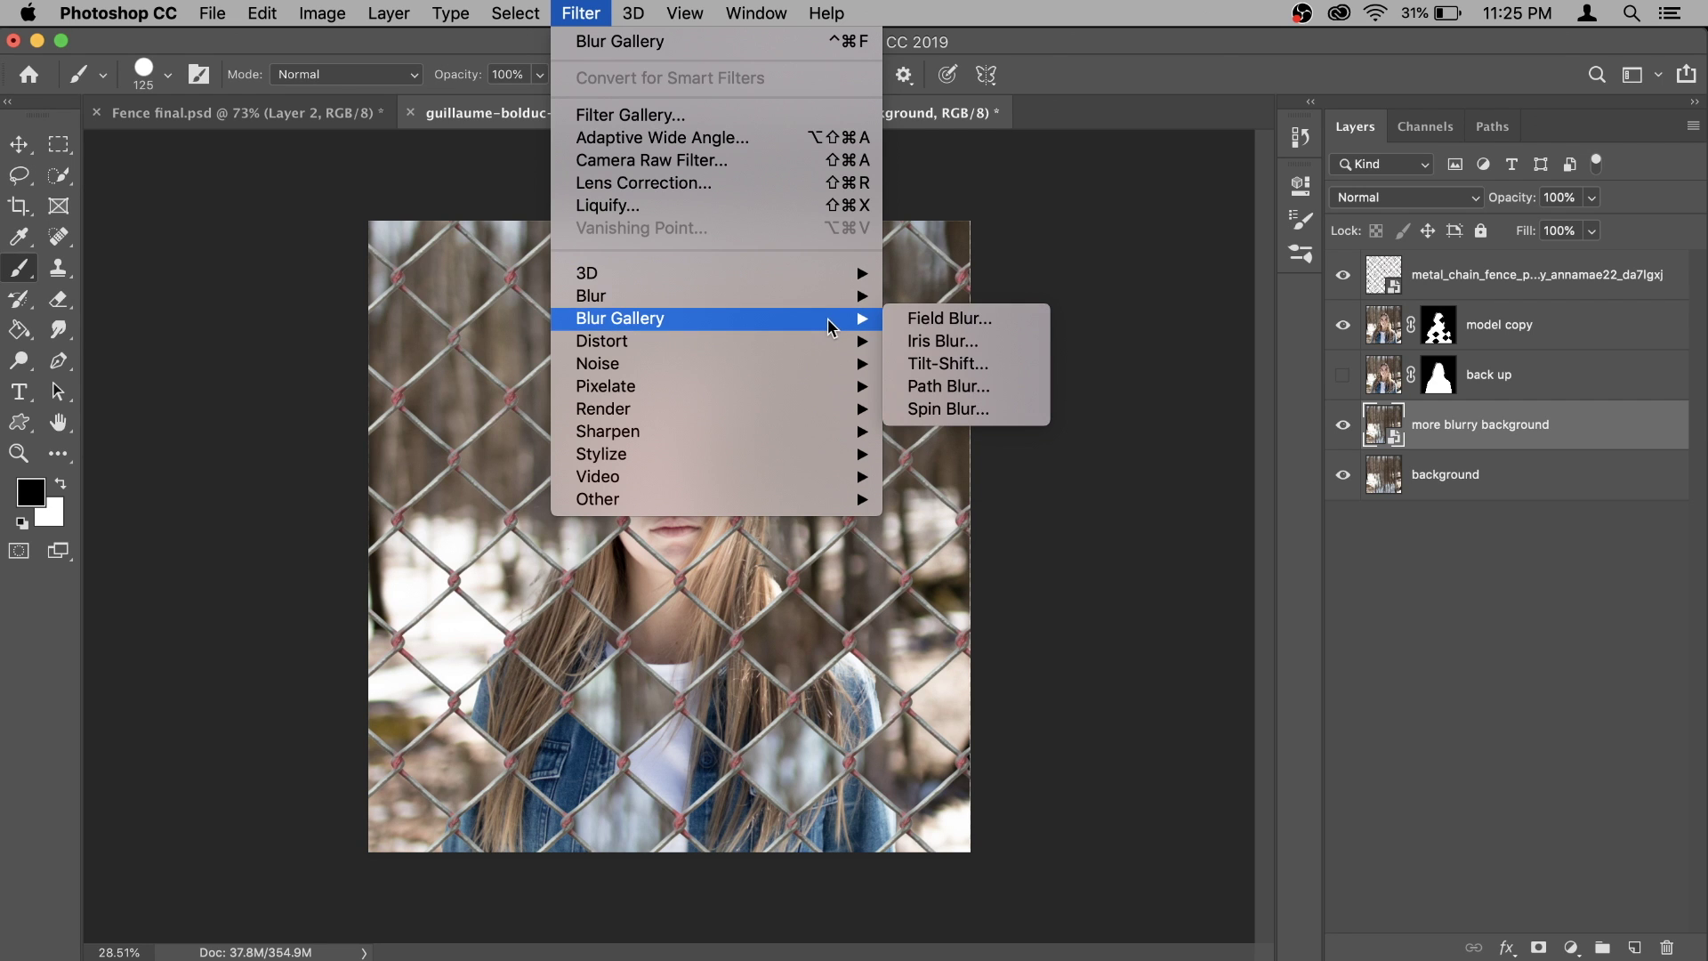
left_click(952, 320)
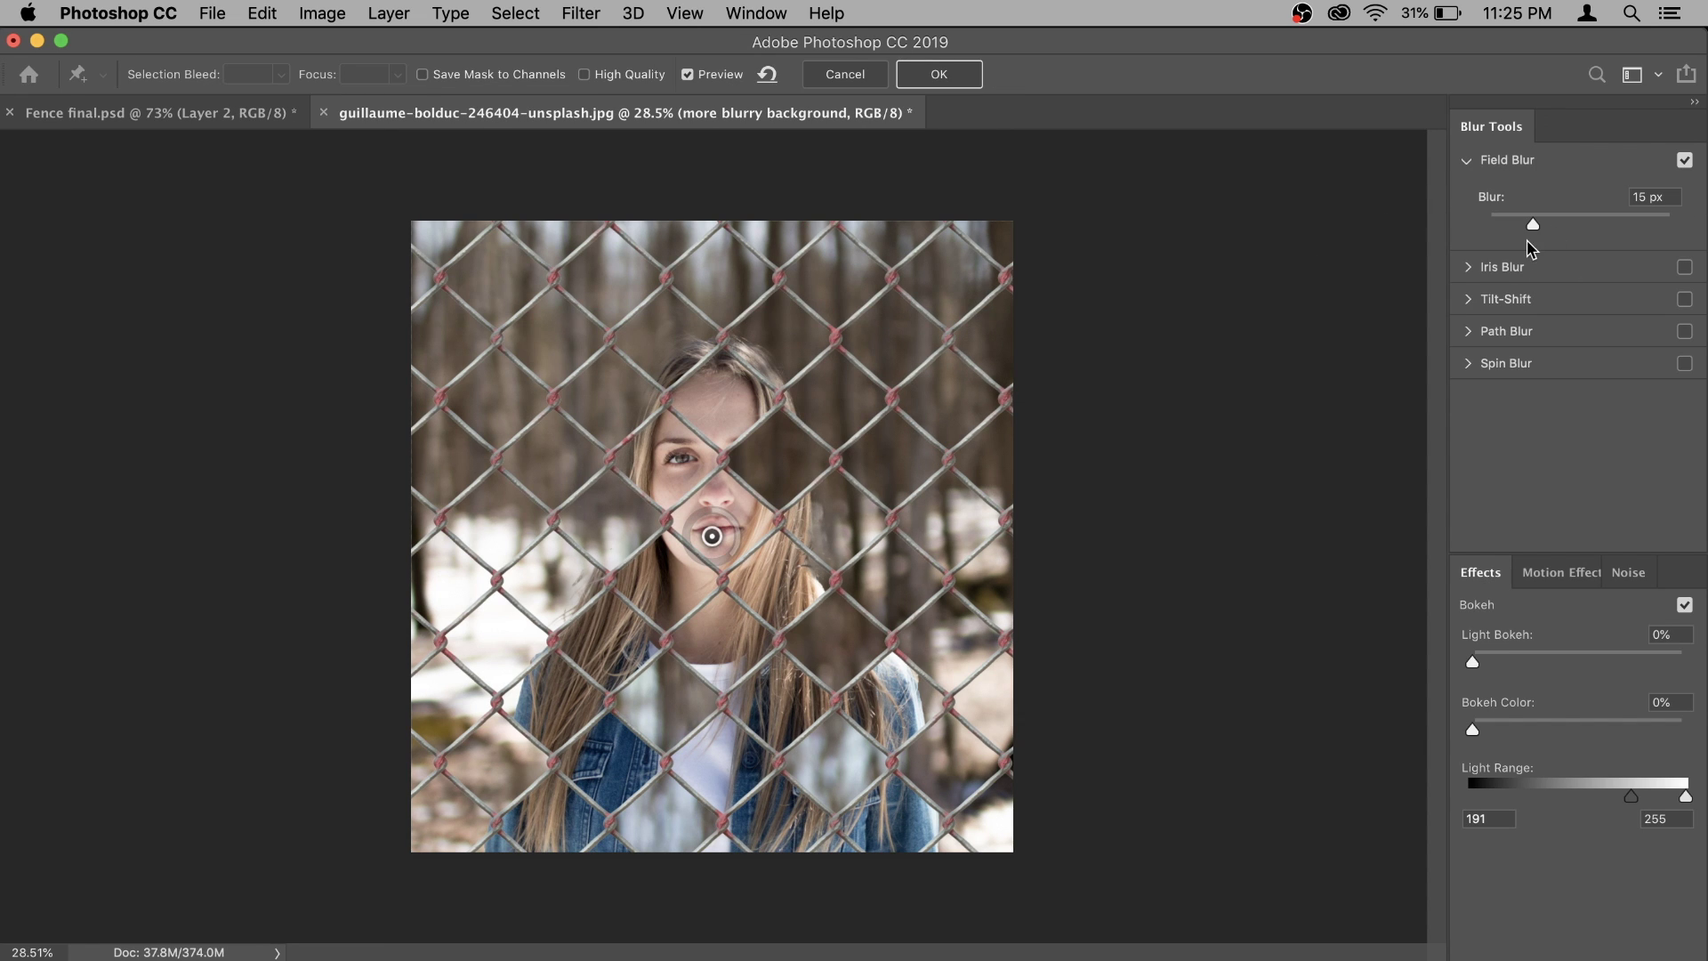
Set the field blur to 49 px with 14% light bokeh and Light Range from 144, then apply.
left_click_drag(1537, 233, 1565, 219)
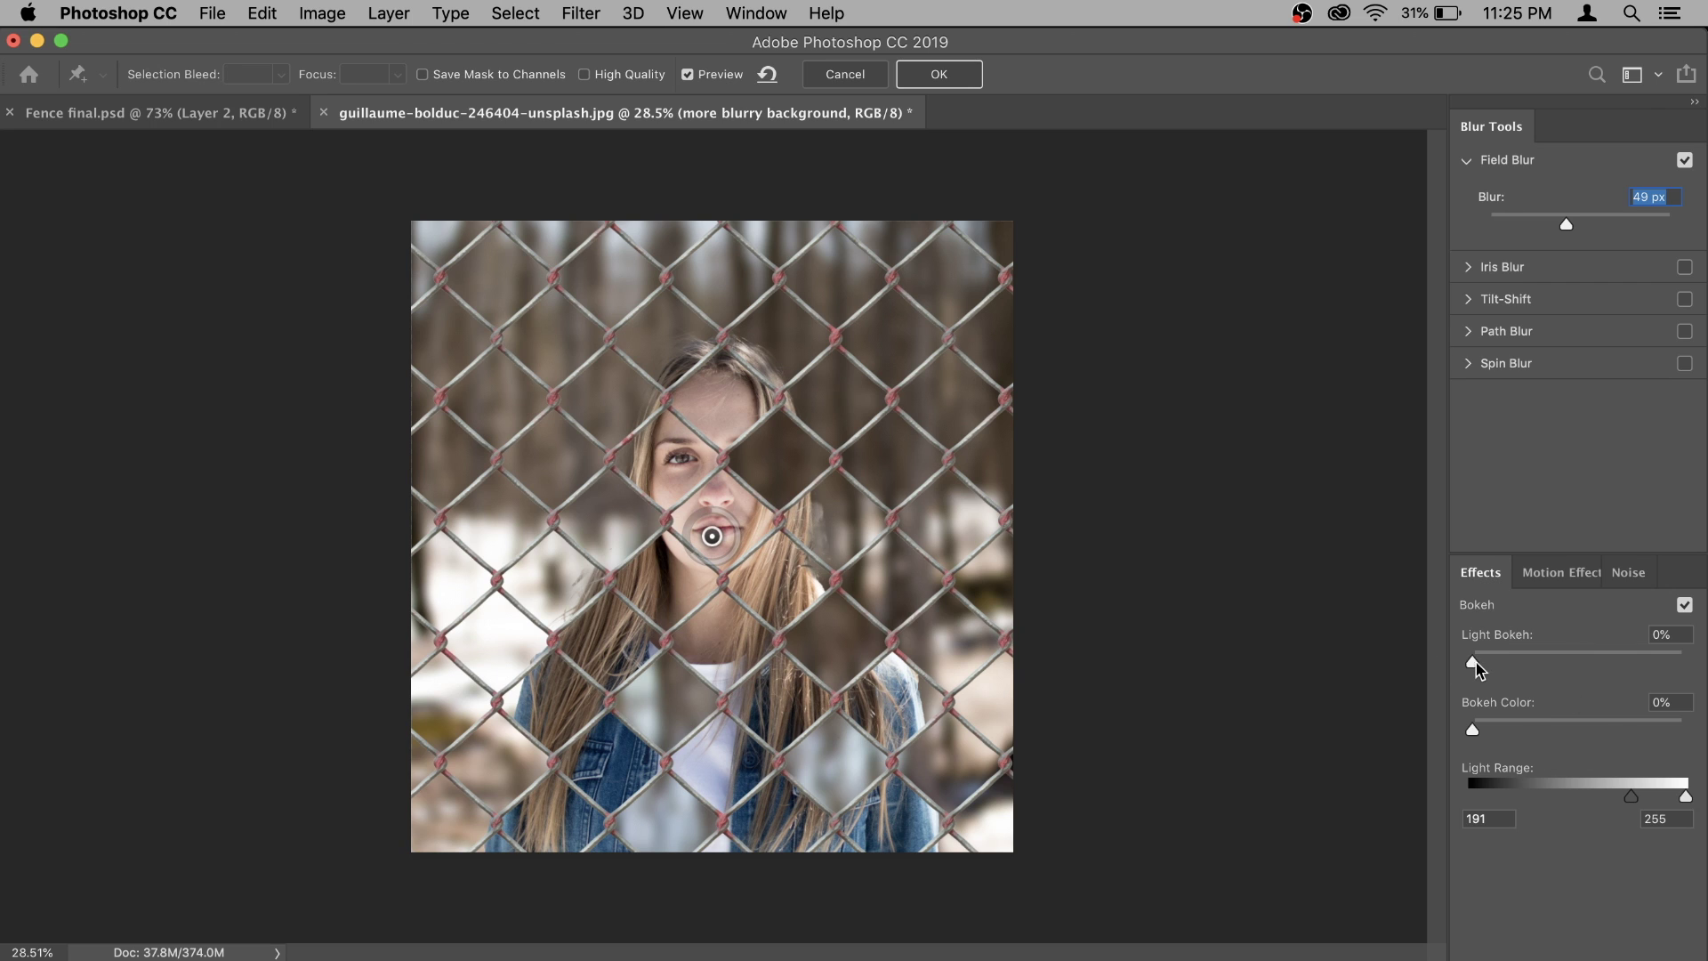
left_click_drag(1472, 661, 1504, 670)
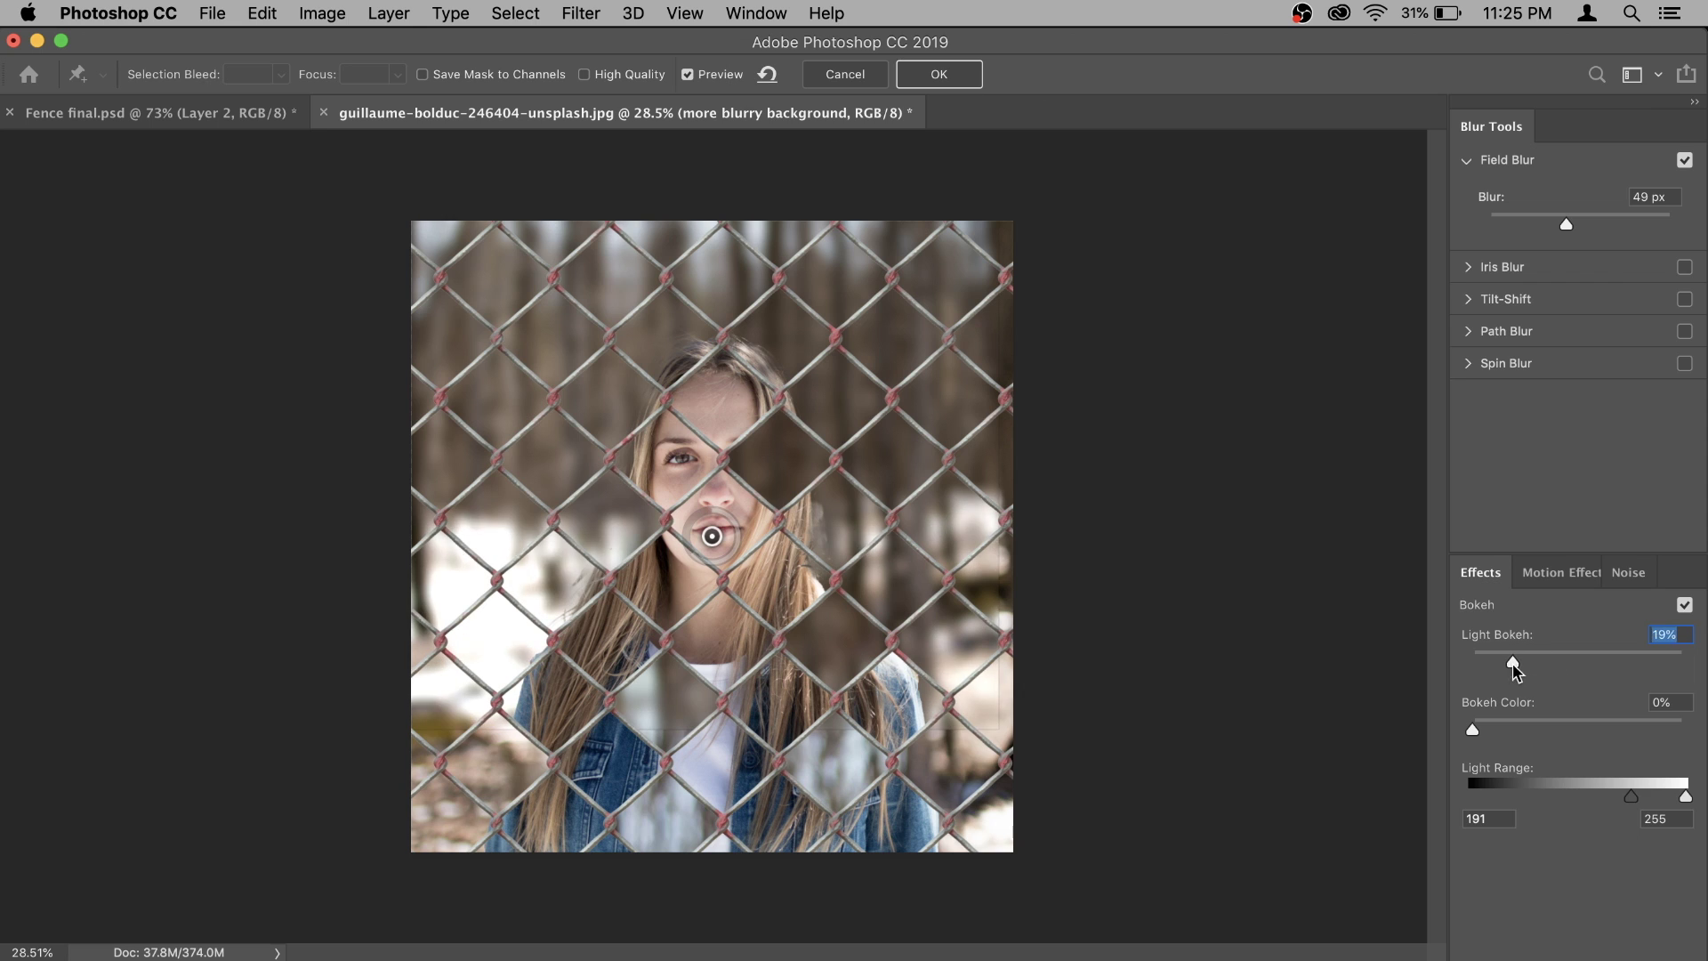
left_click_drag(1630, 796, 1595, 805)
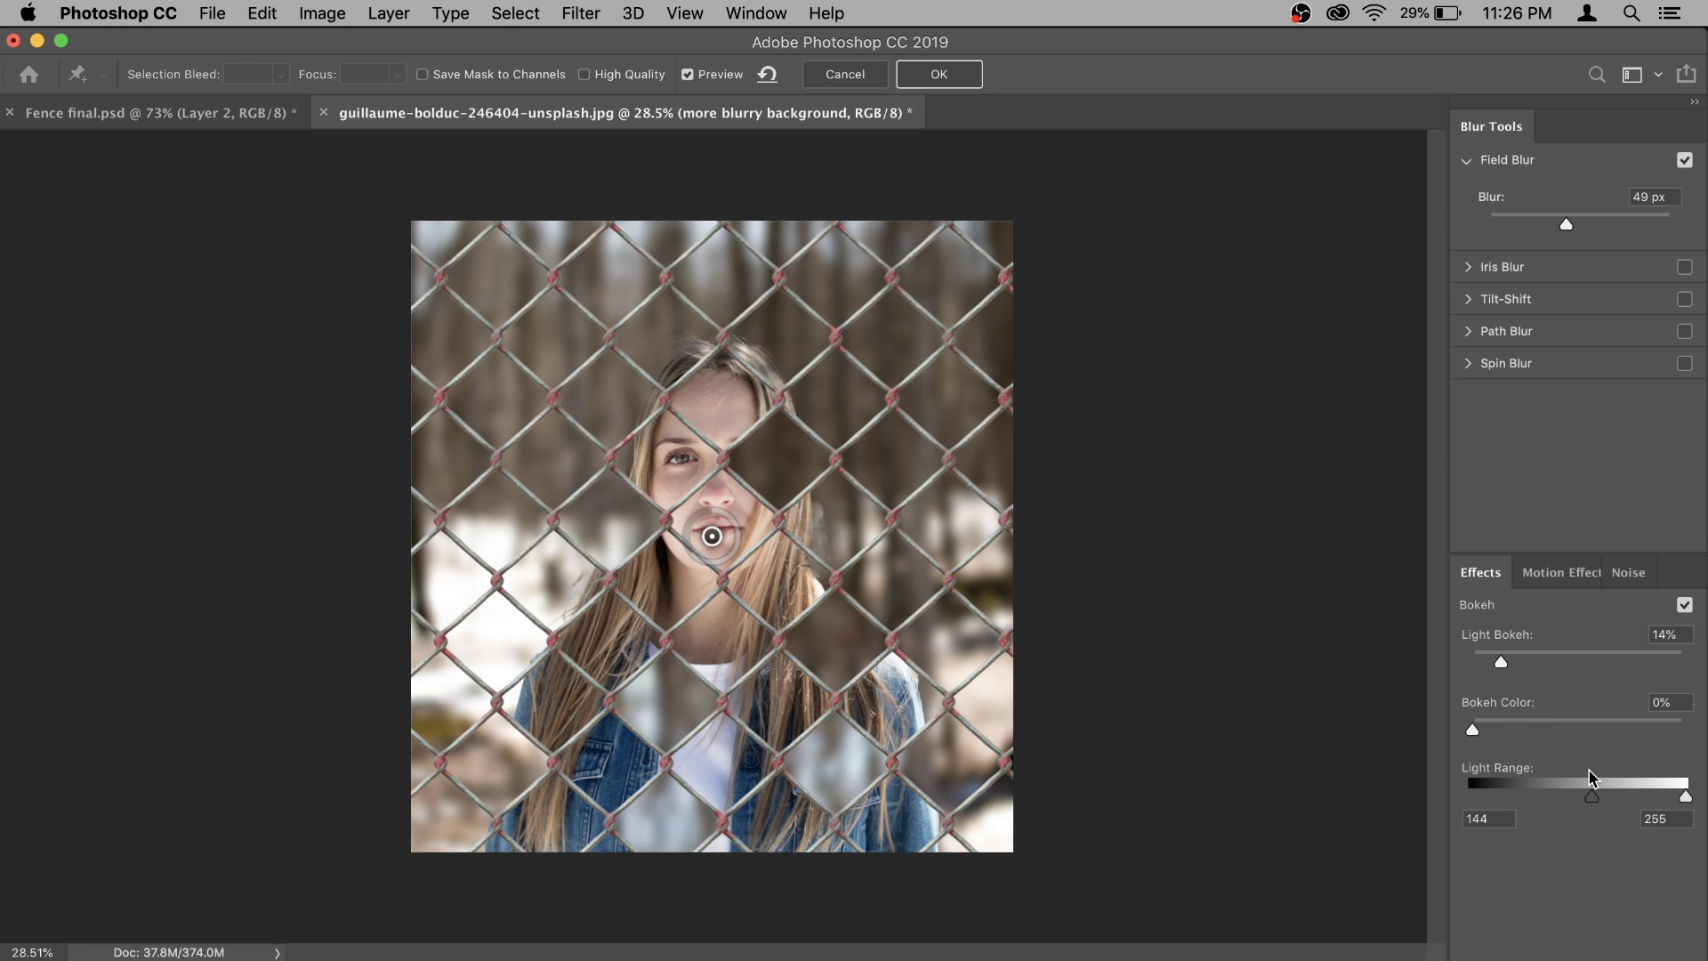
left_click(962, 74)
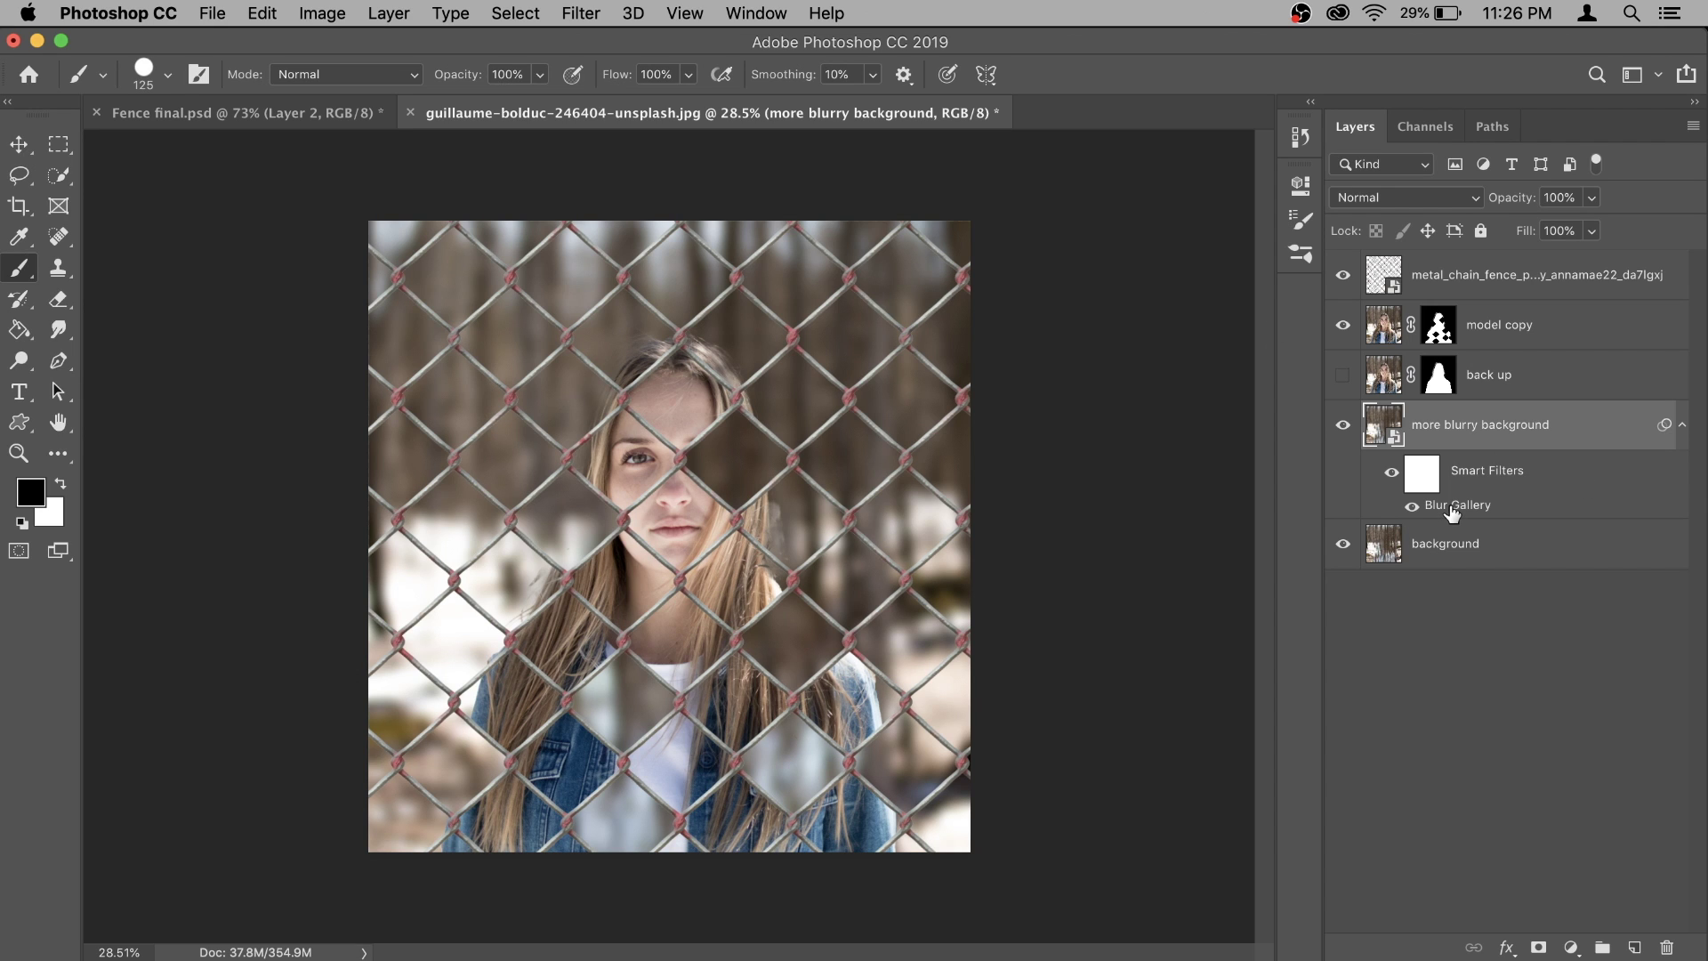
double_click(1452, 507)
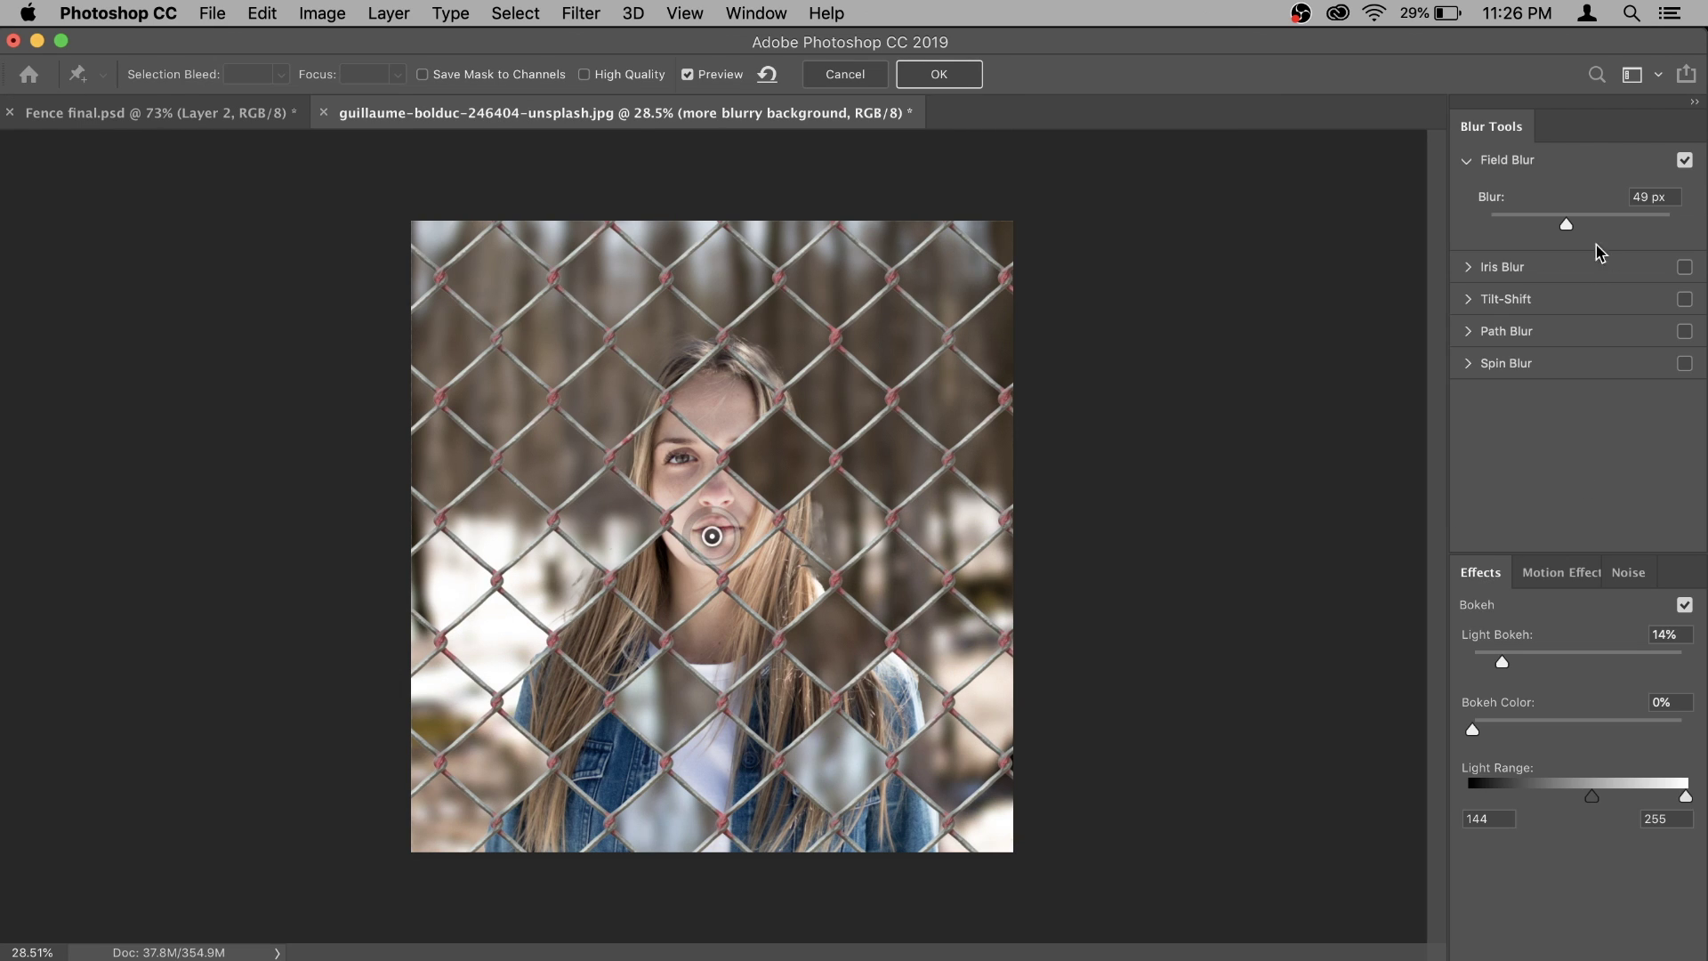
left_click(862, 74)
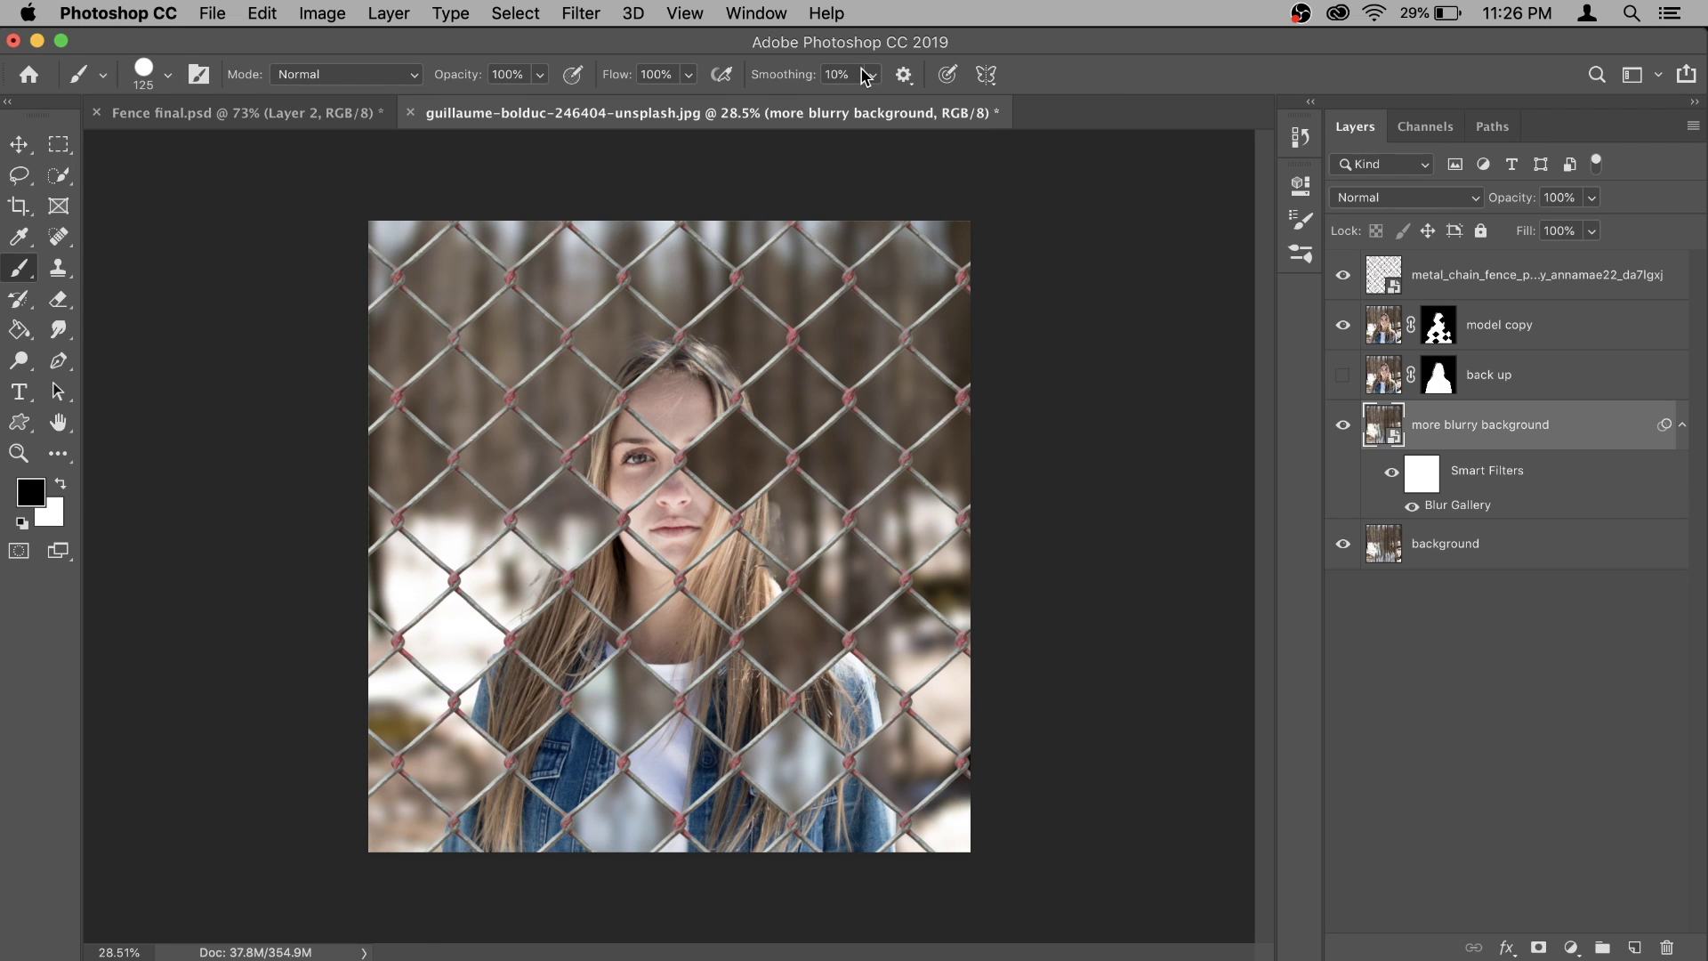
left_click(1343, 426)
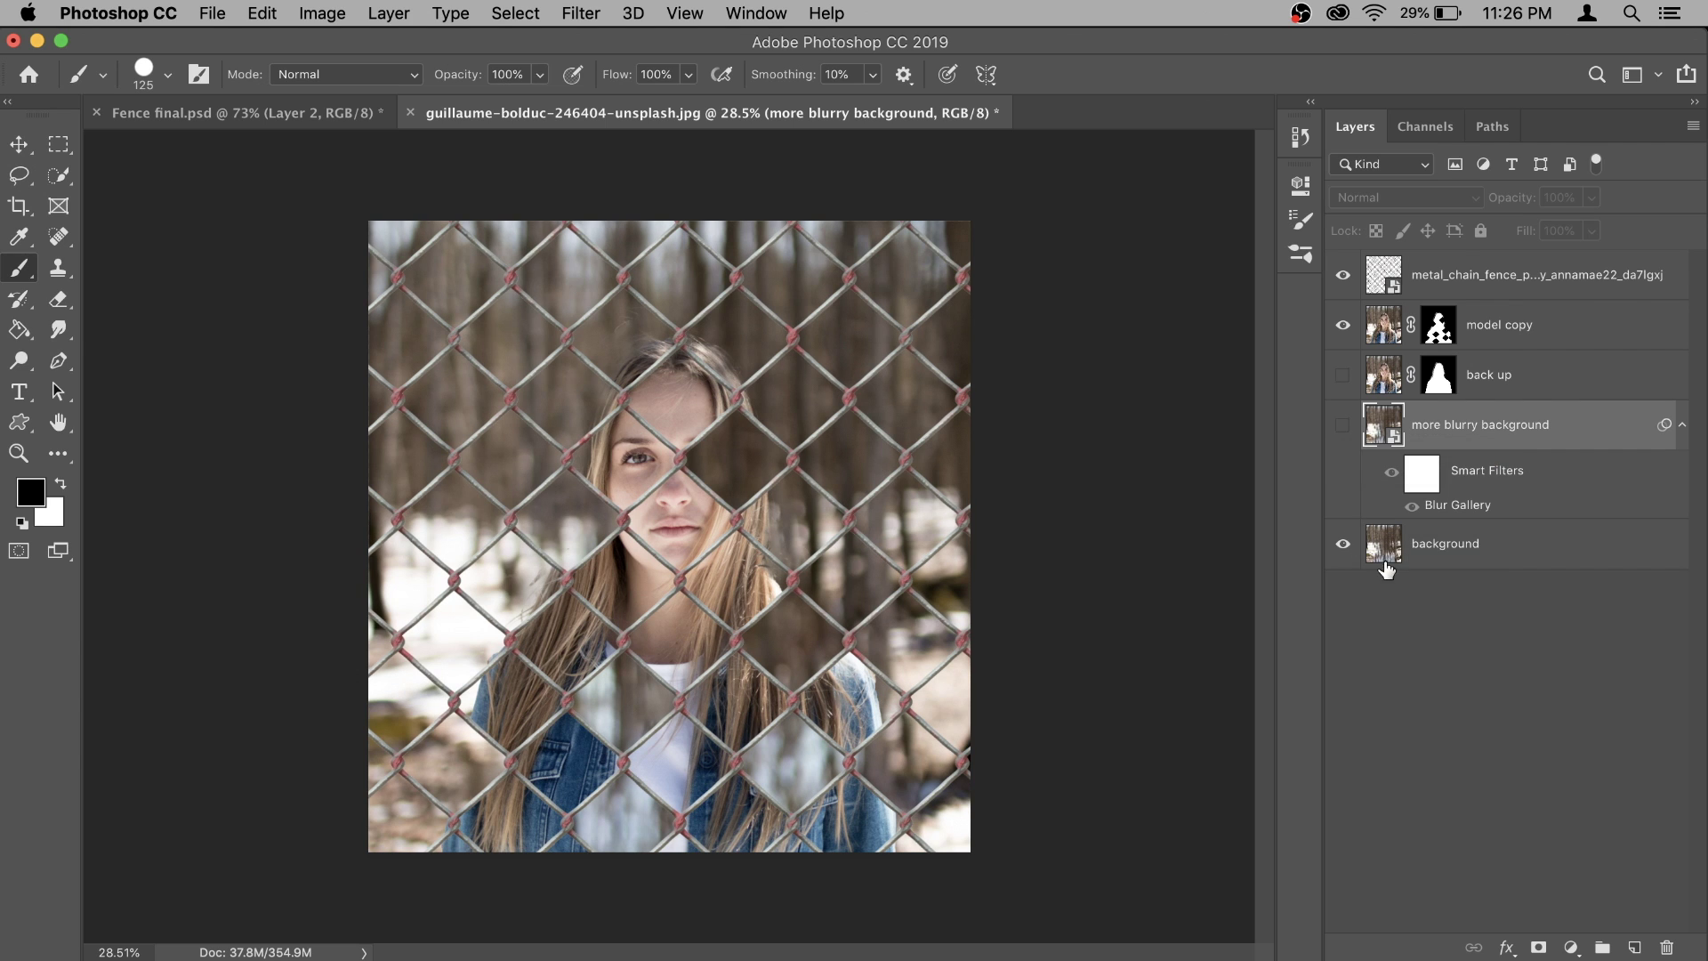
left_click(1343, 427)
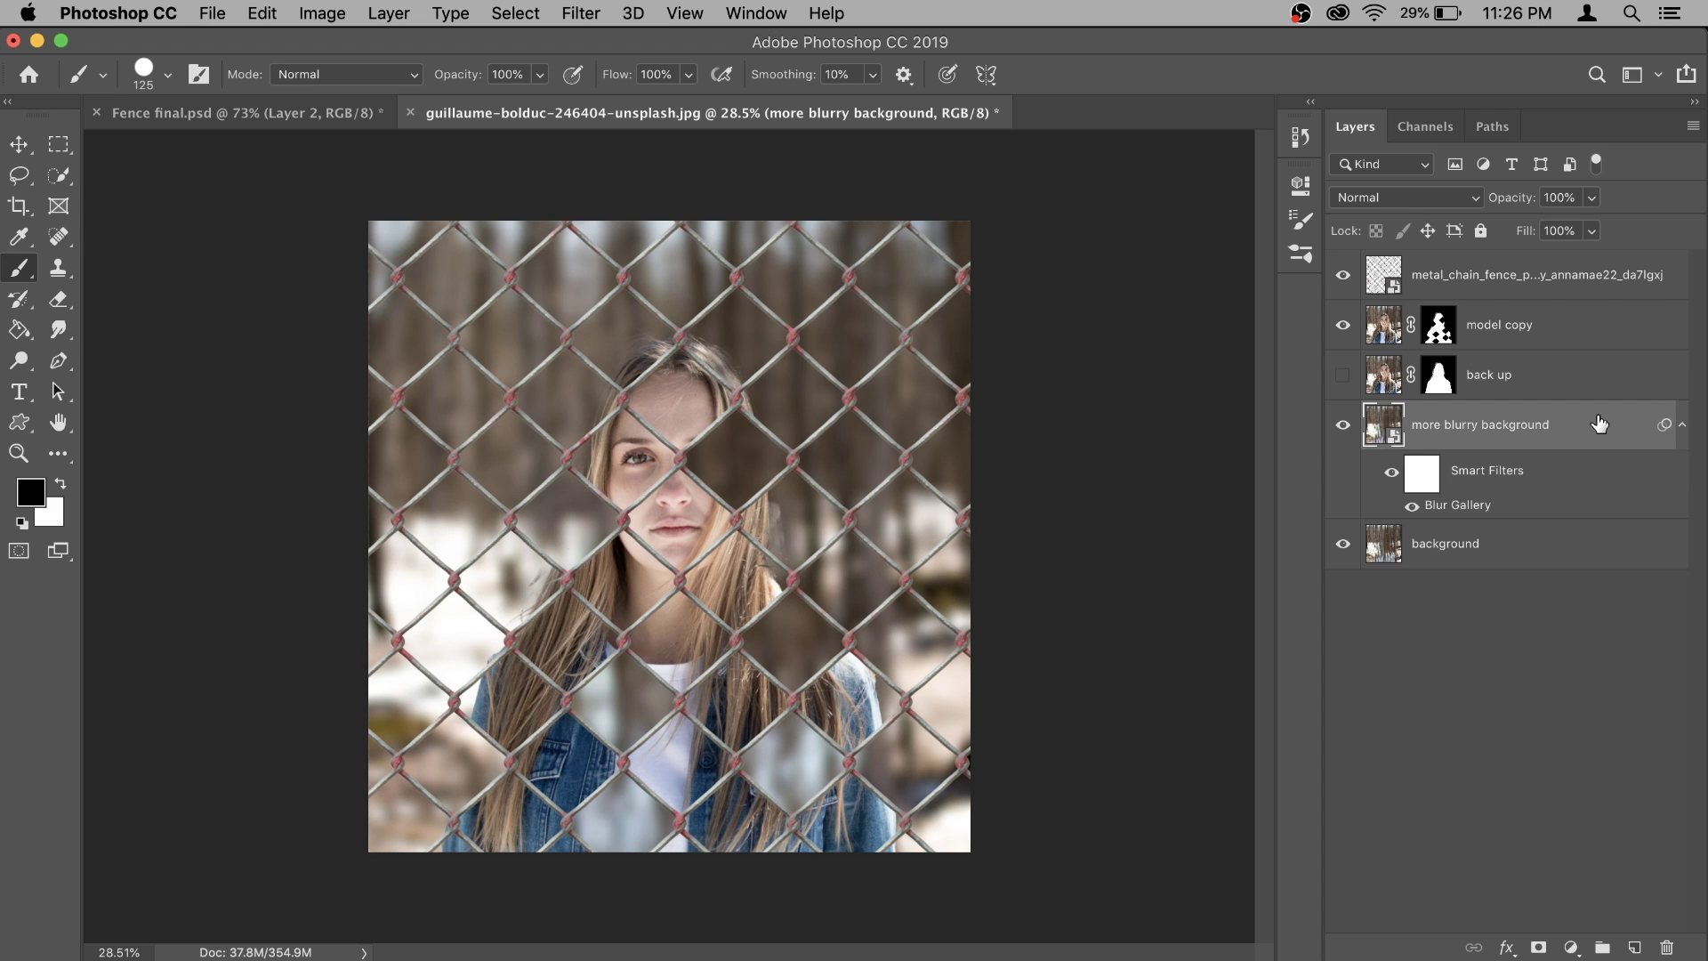
left_click(1551, 285)
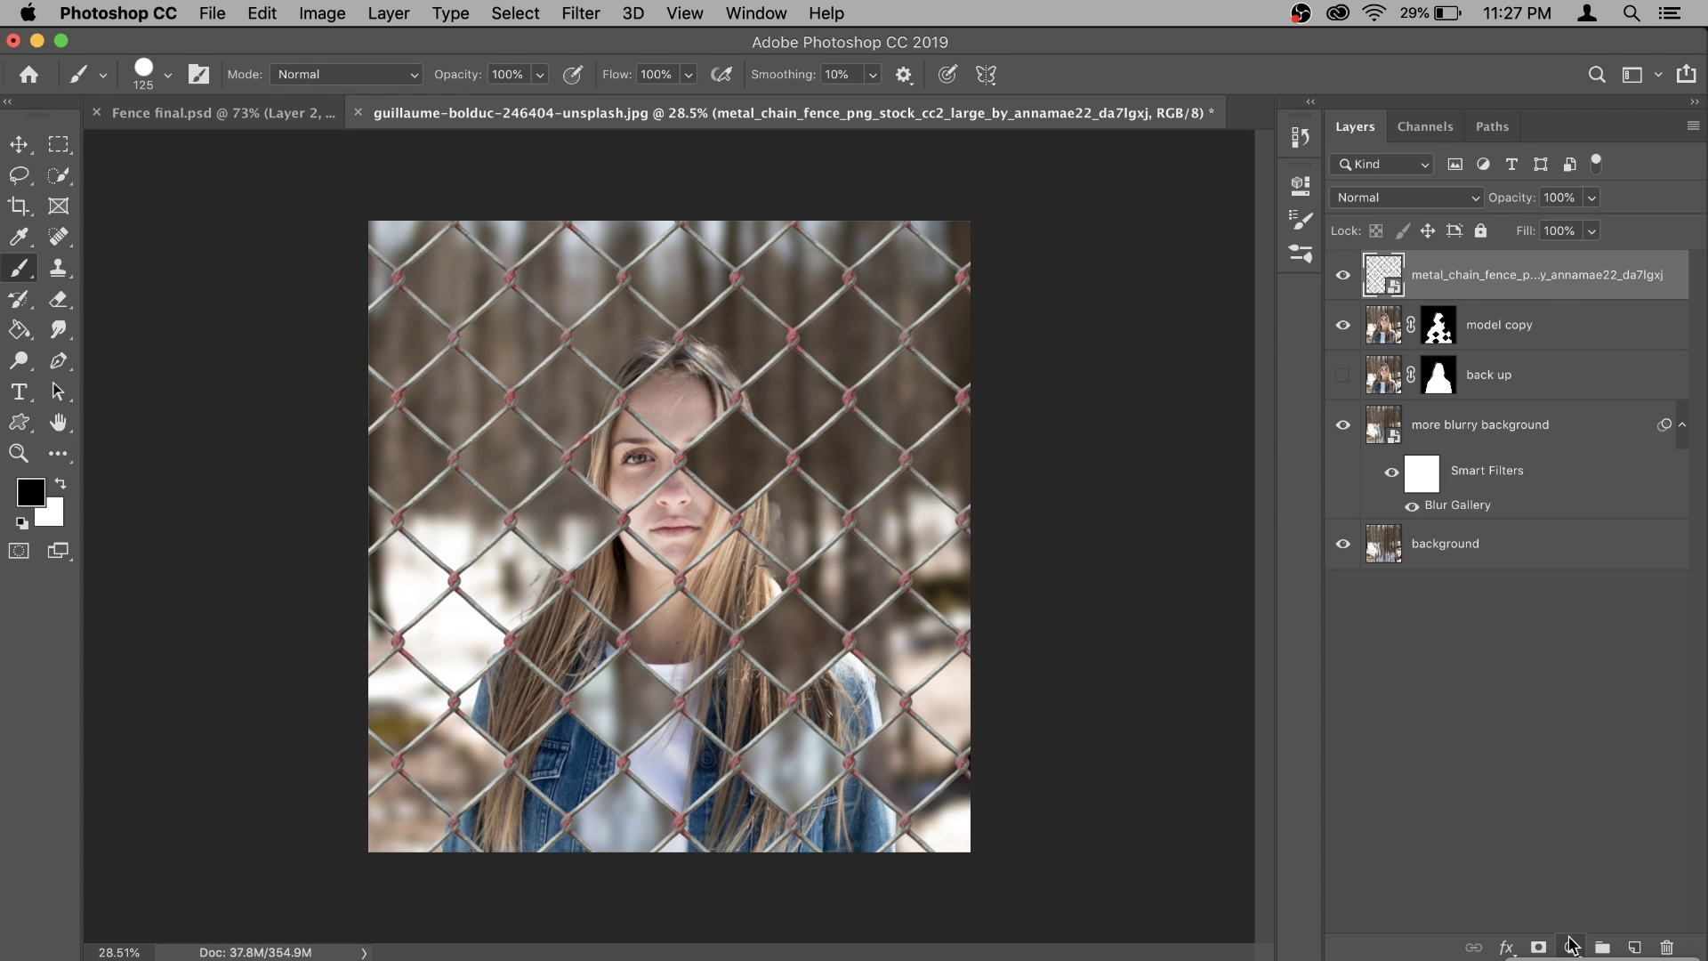
Add a Hue/Saturation adjustment layer clipped to the fence layer.
left_click(1570, 946)
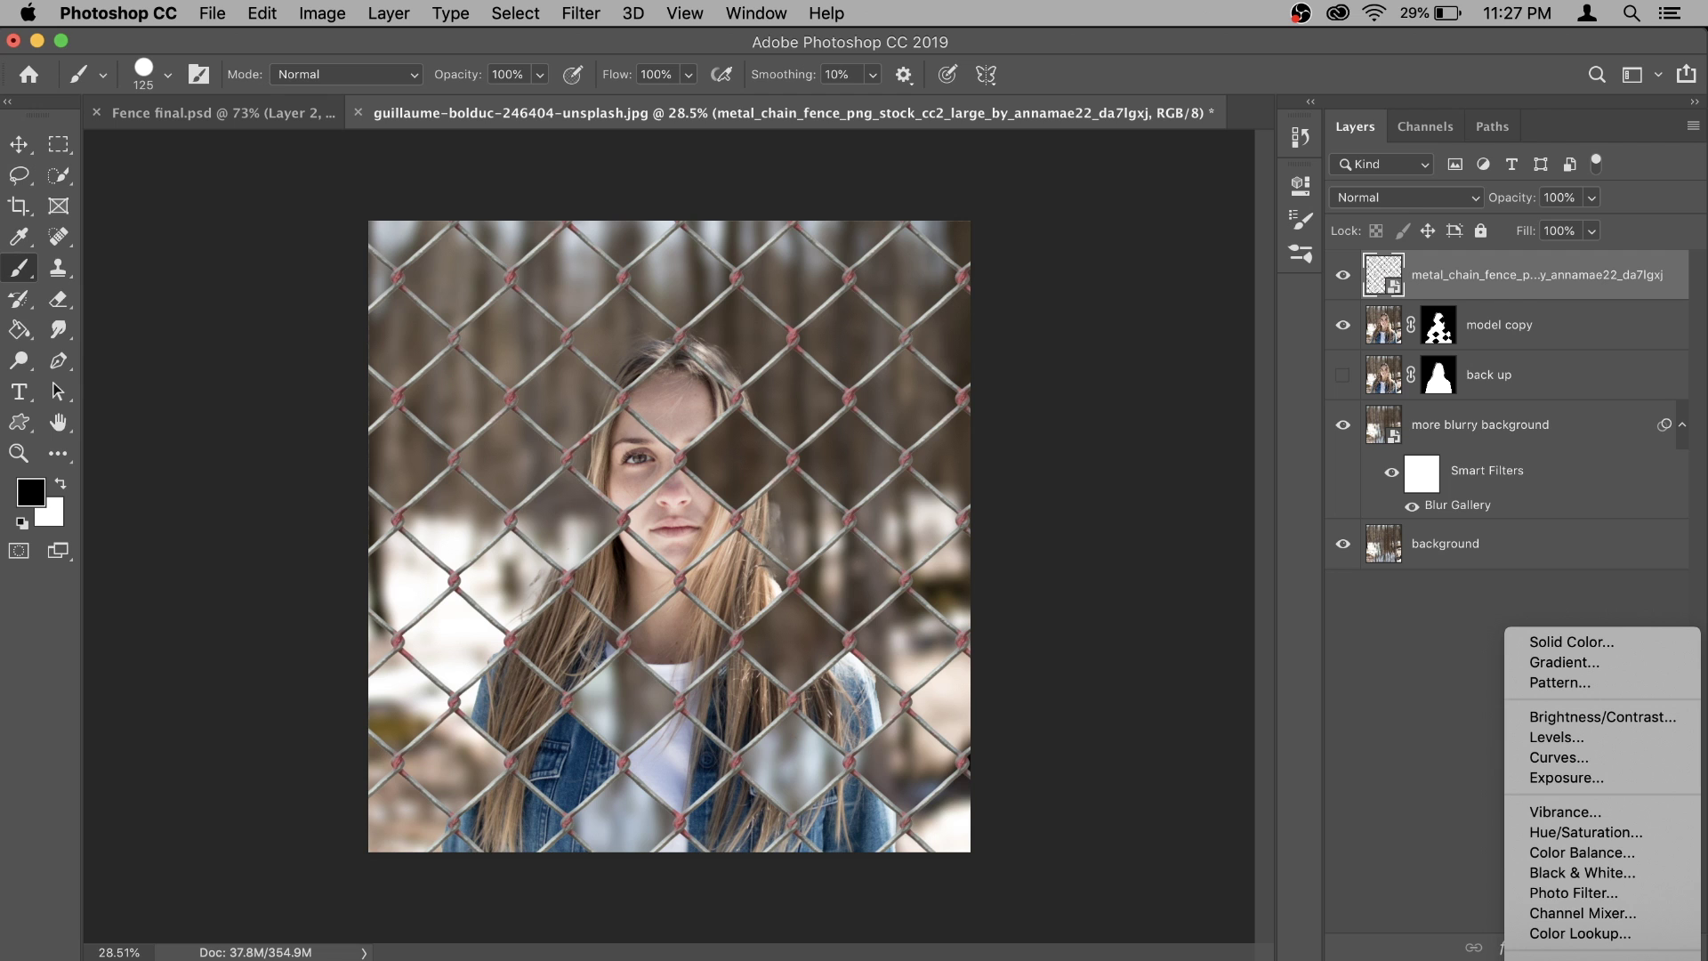
left_click(1584, 834)
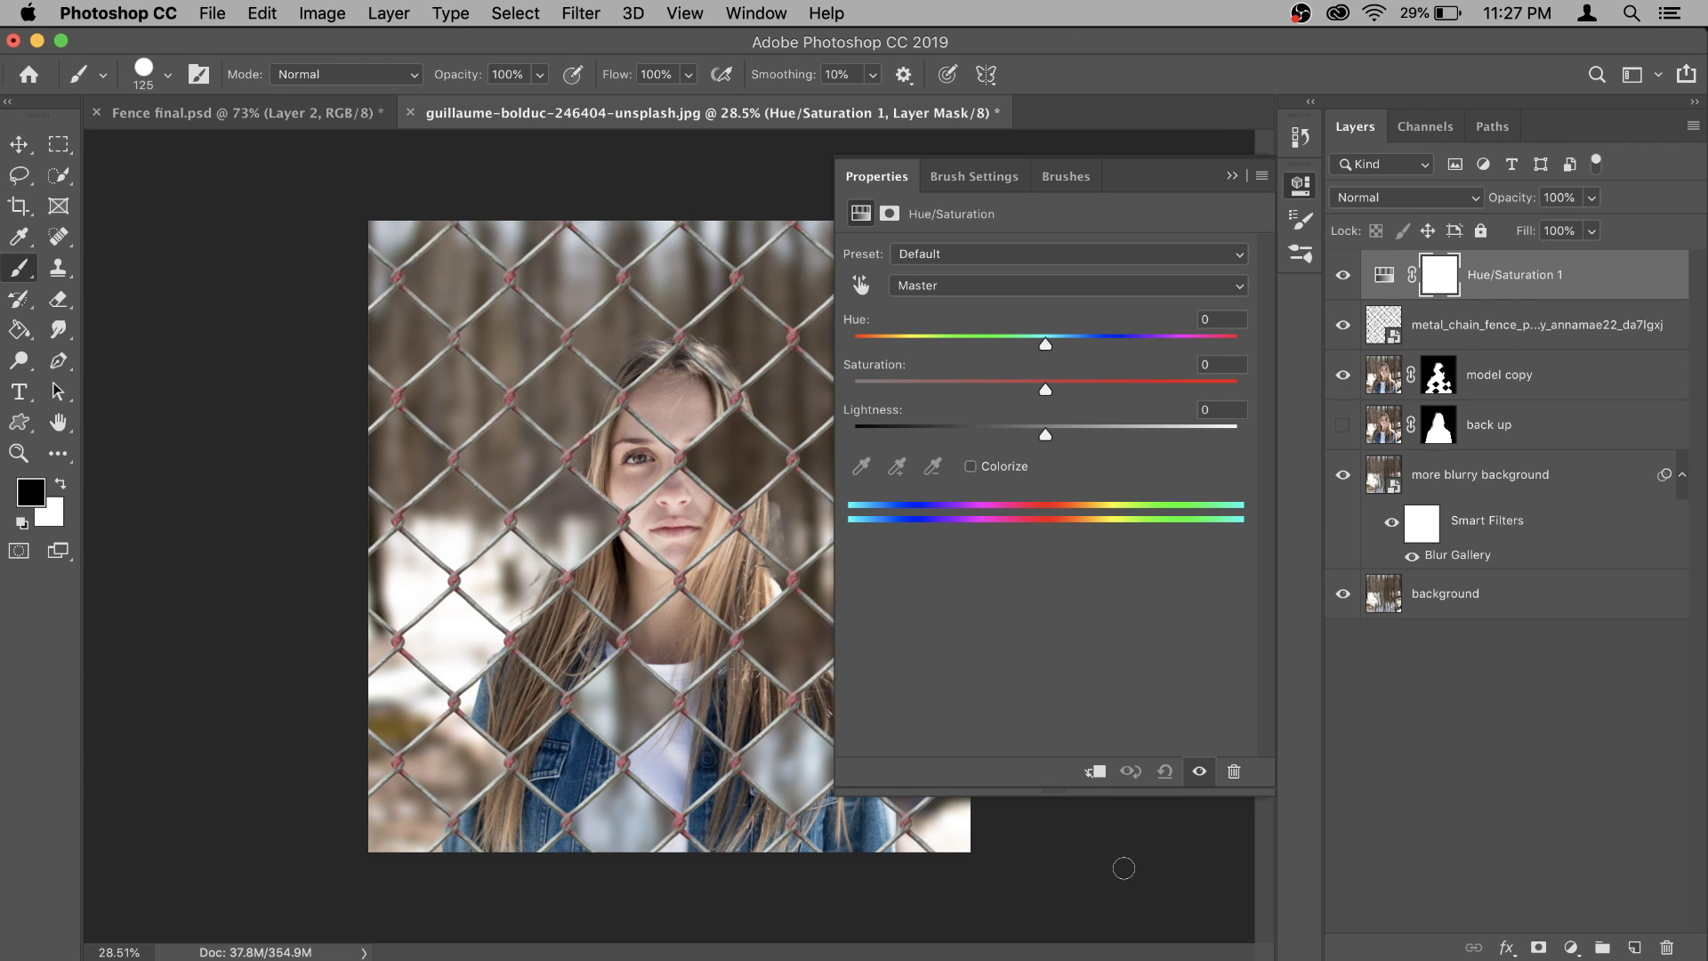
left_click(1096, 772)
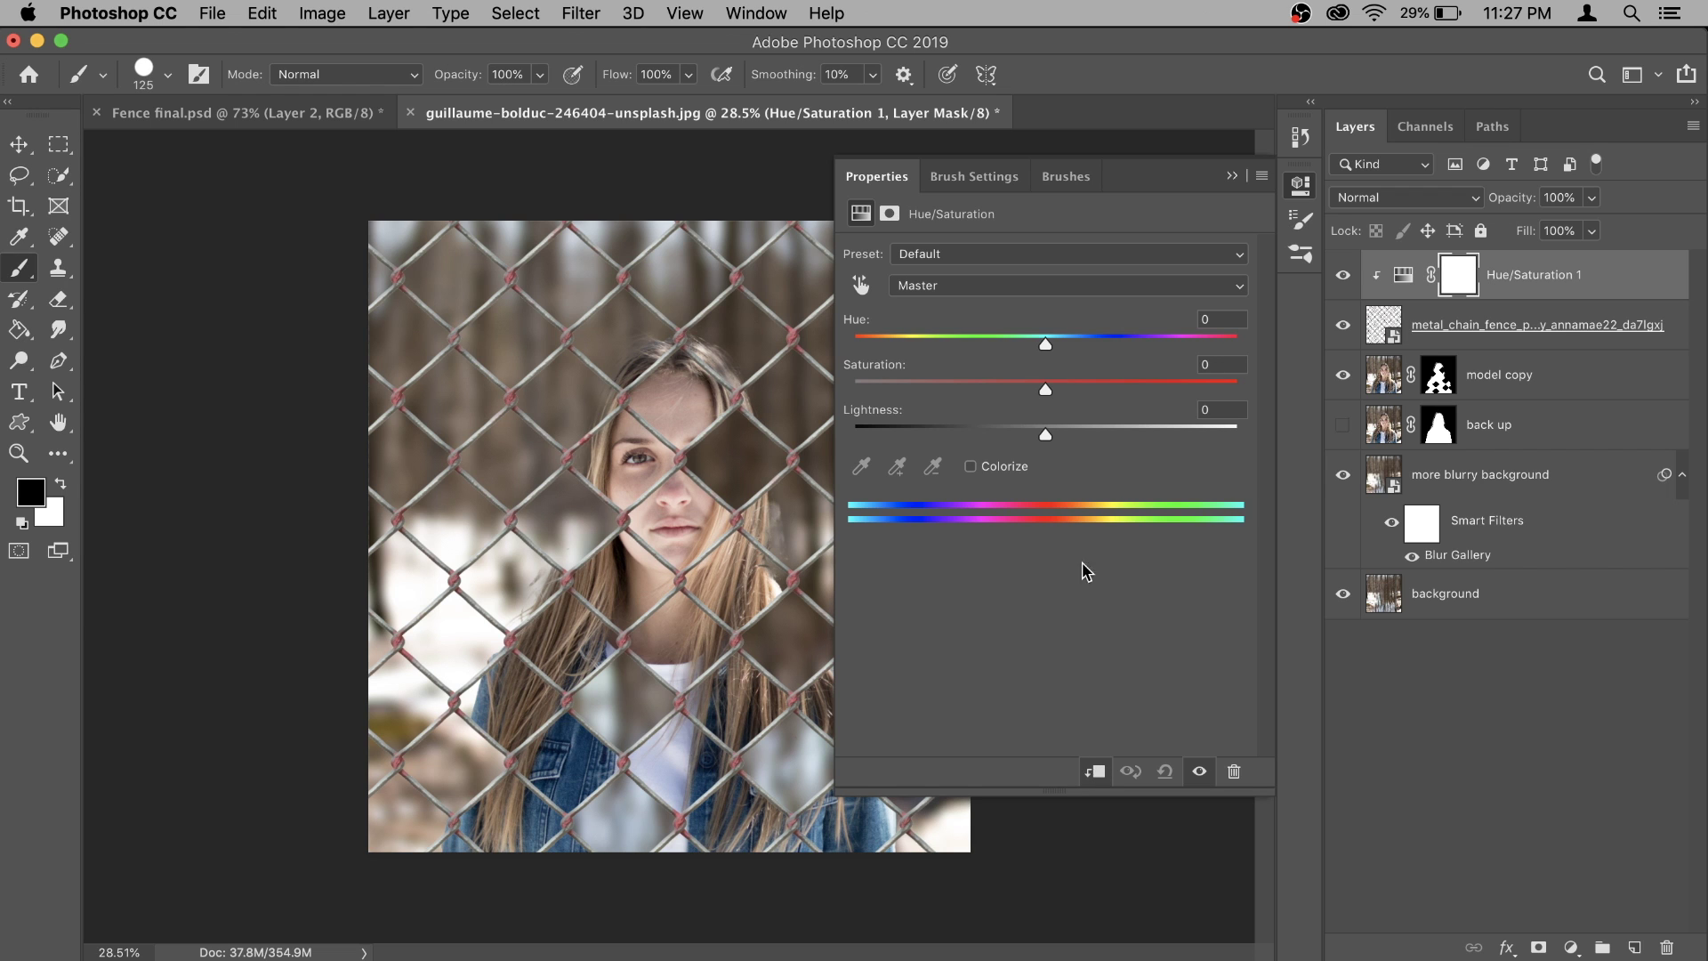
left_click_drag(1047, 435, 852, 435)
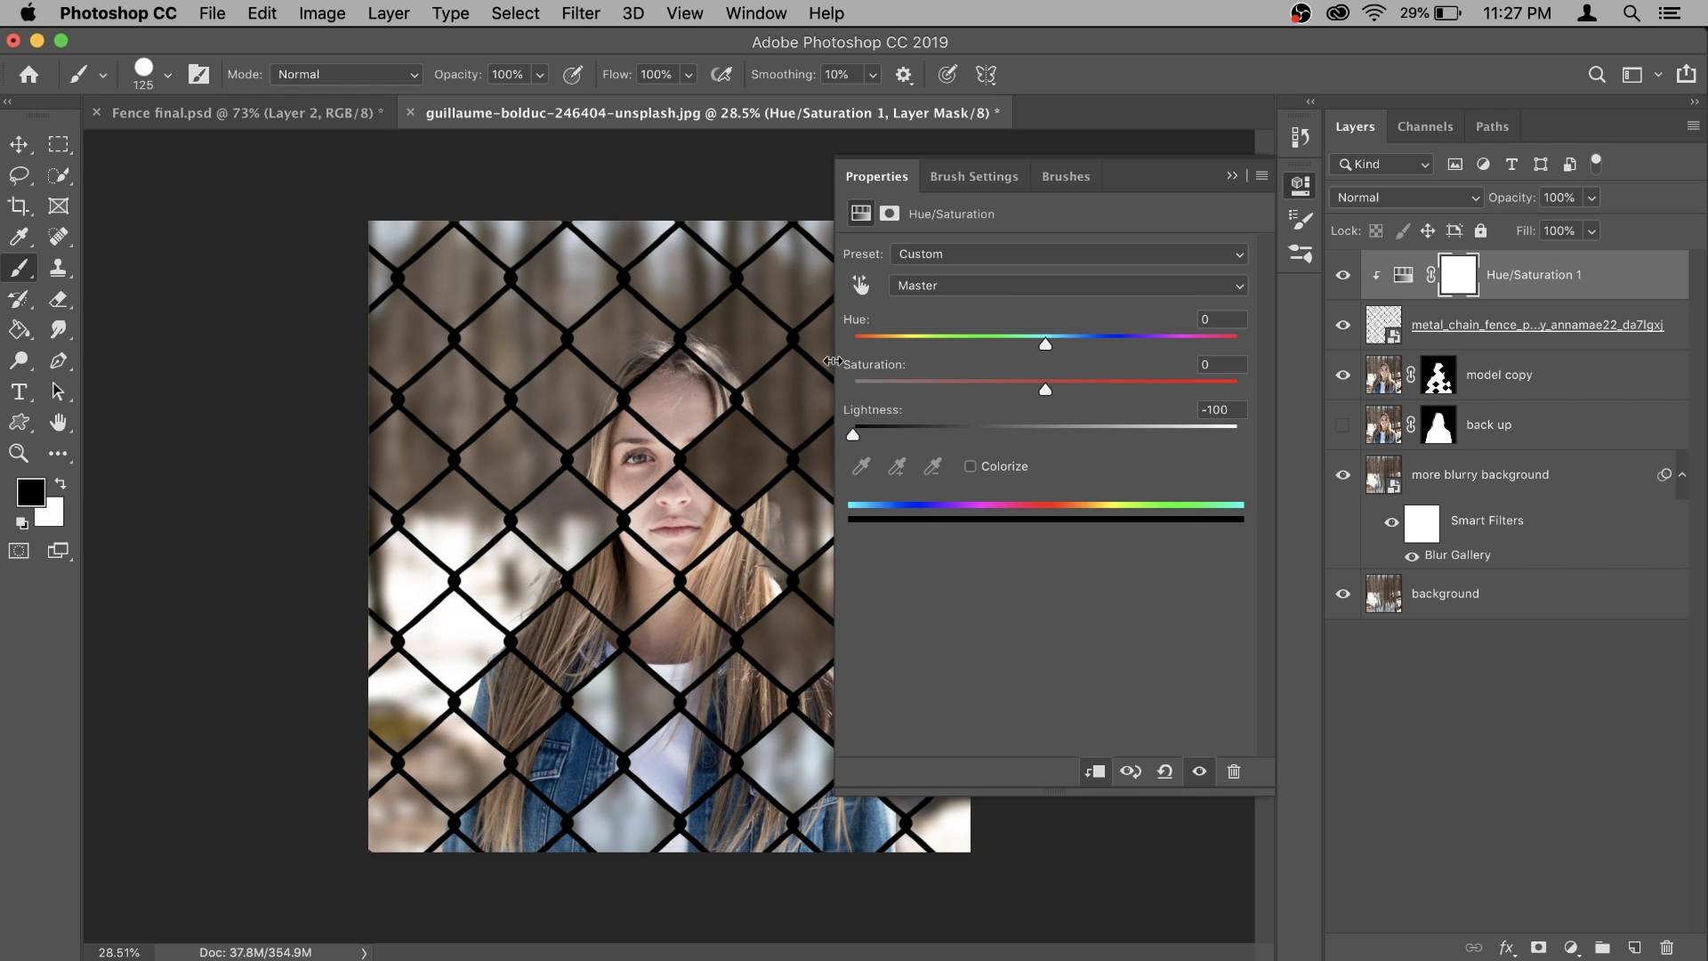
key("super+z")
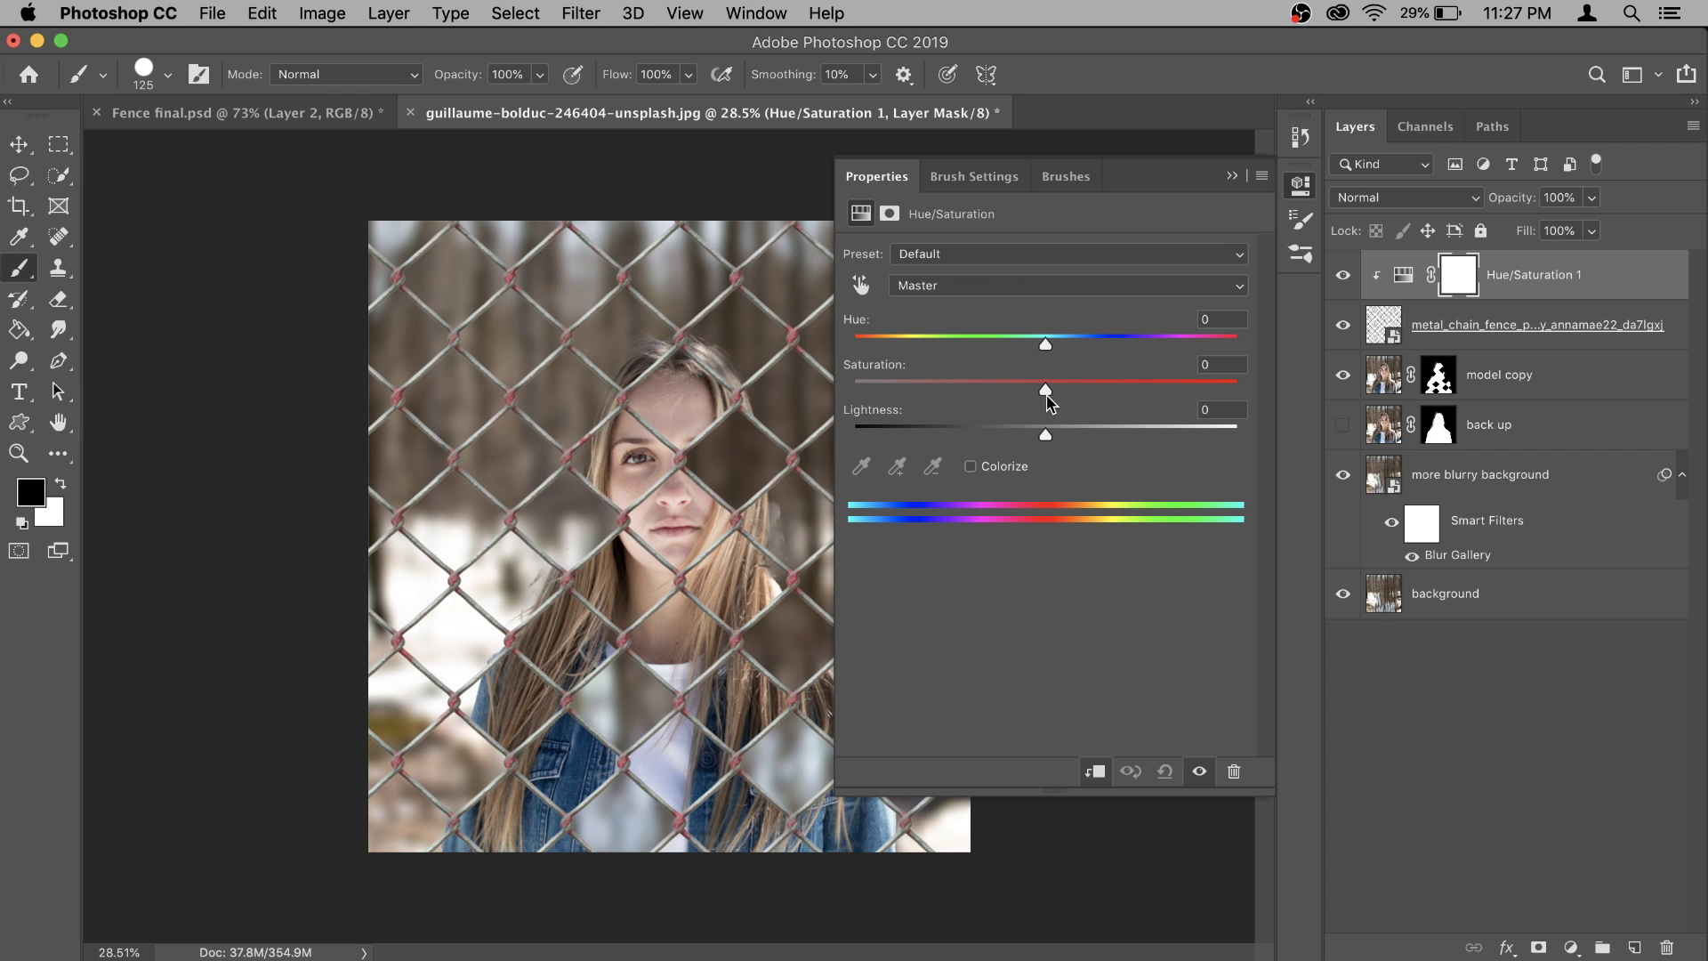
Set Reds Saturation to -76 and Master Lightness to -6, then collapse the Properties panel.
left_click(999, 285)
left_click(989, 302)
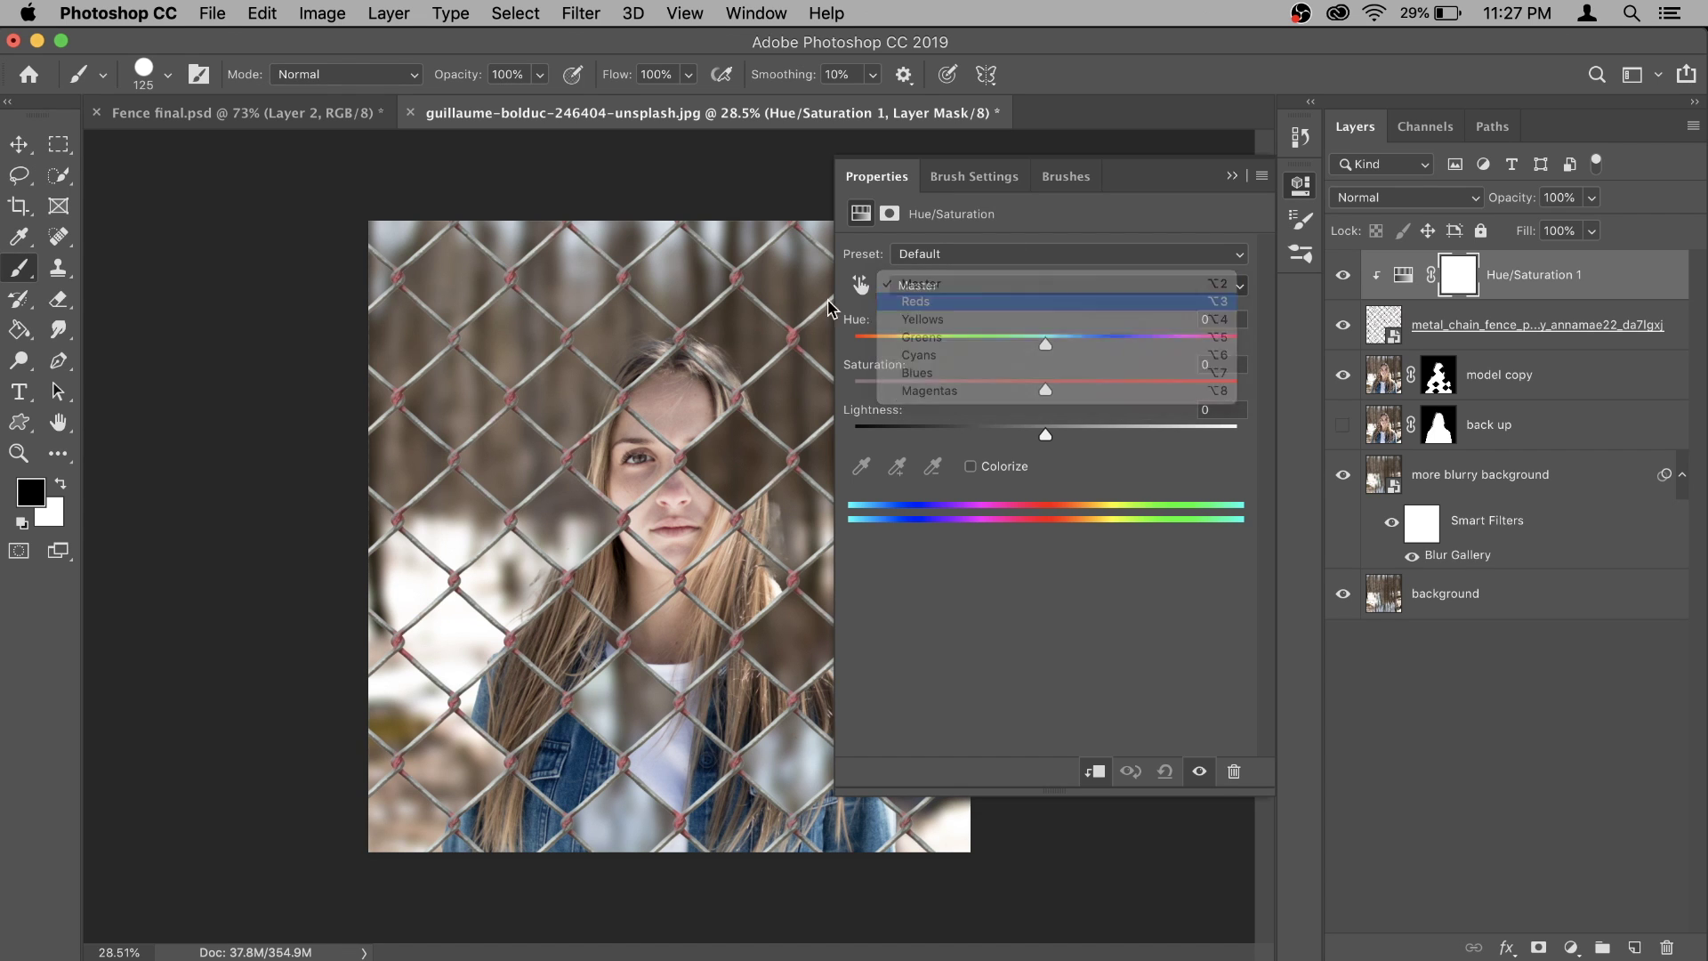
left_click_drag(1045, 390, 901, 400)
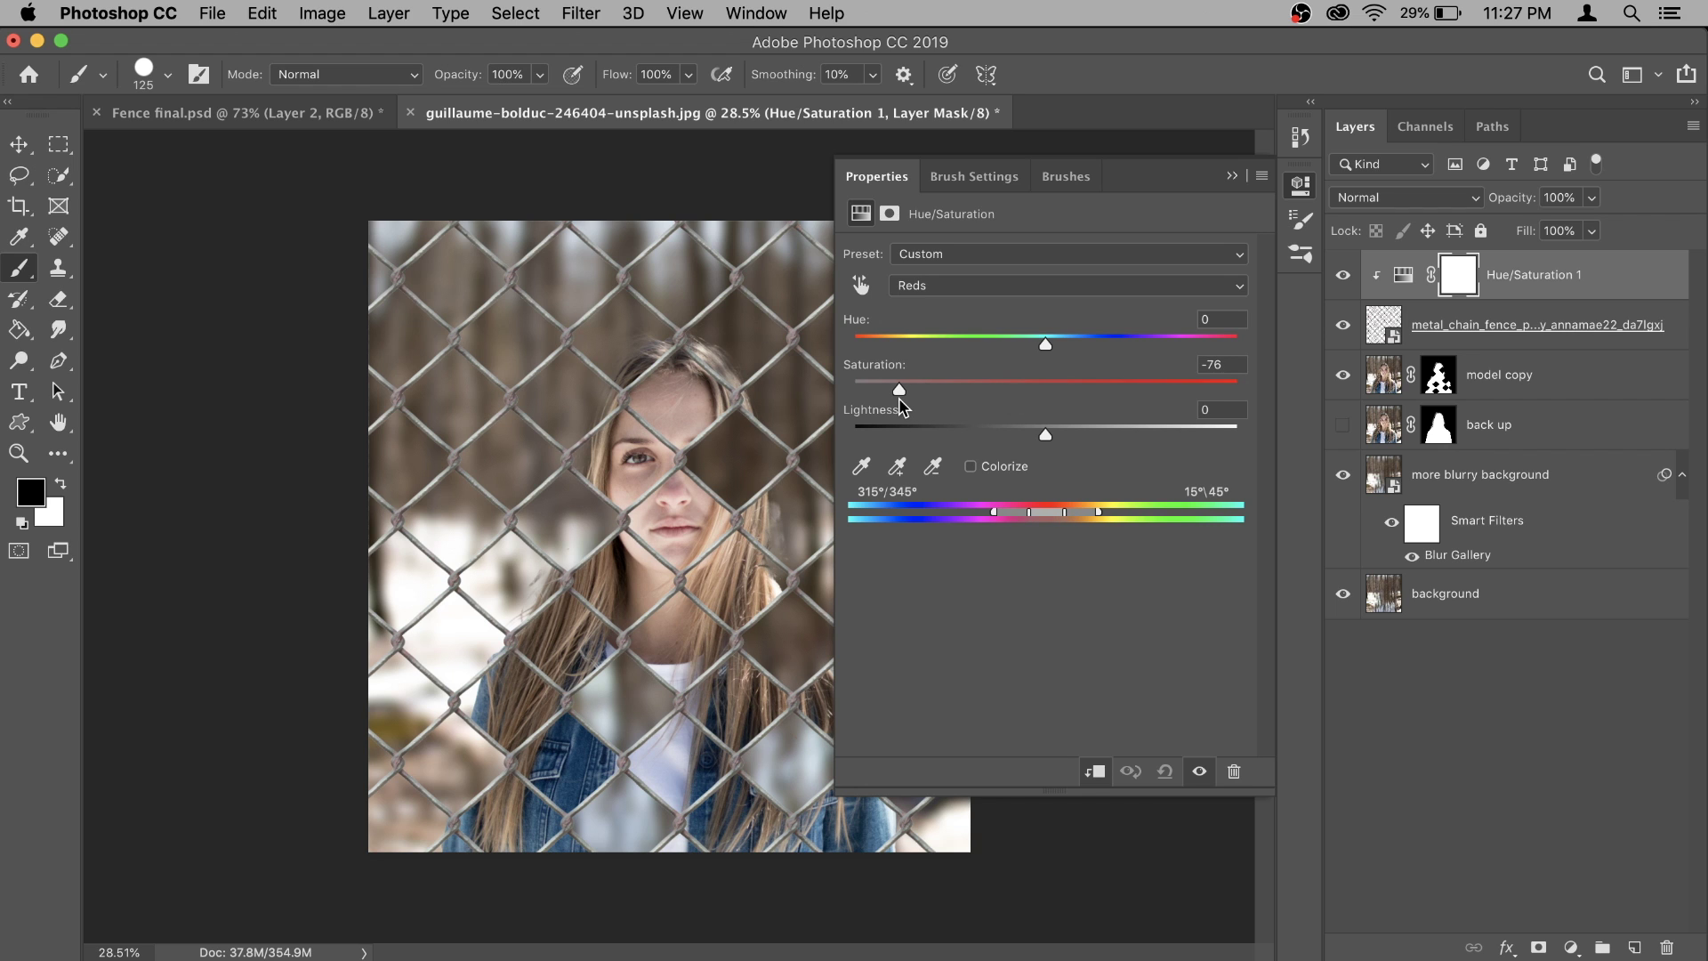
left_click(998, 283)
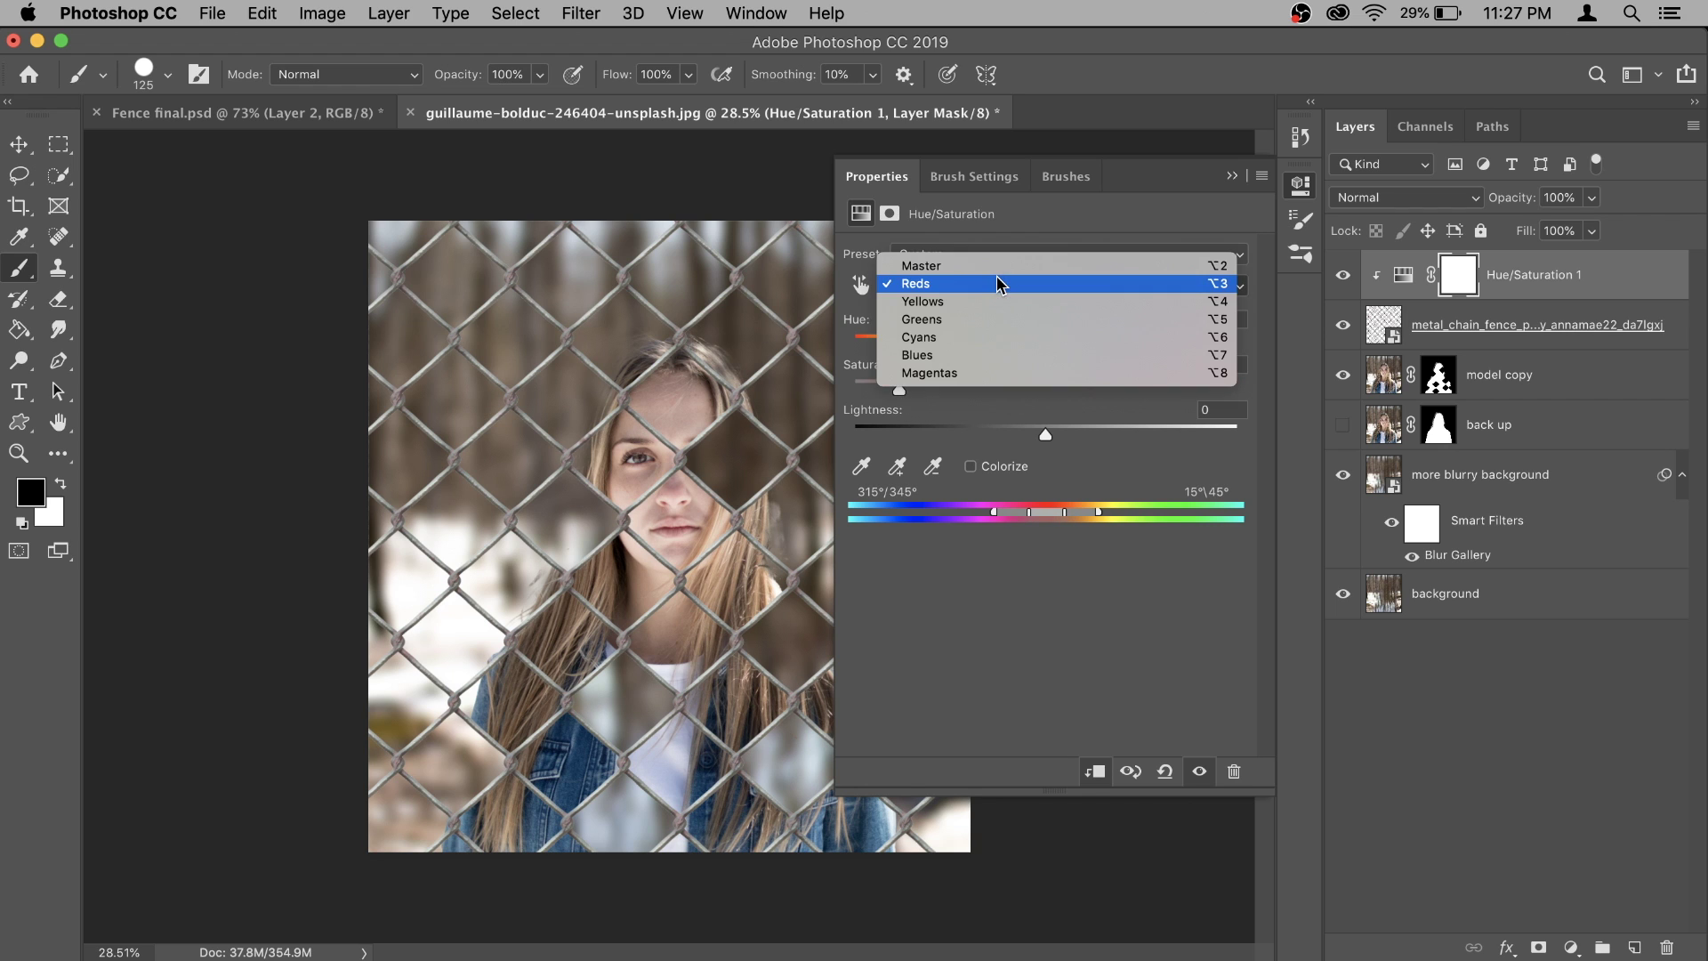
left_click(995, 260)
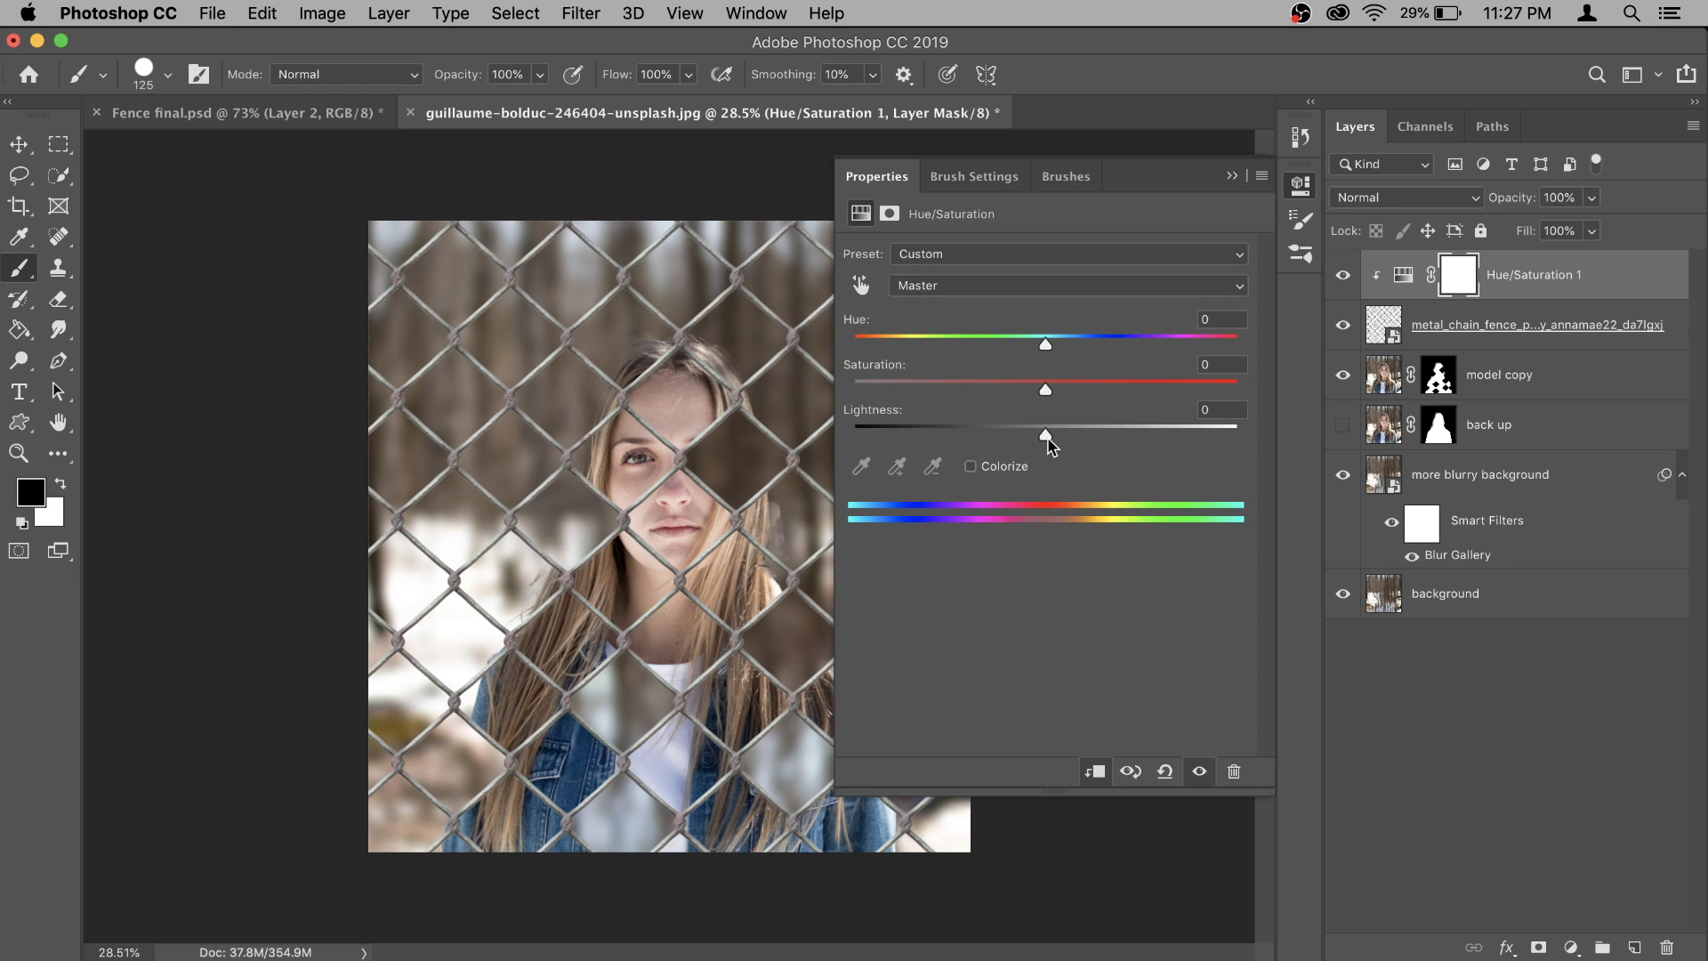
left_click_drag(1047, 437, 1035, 442)
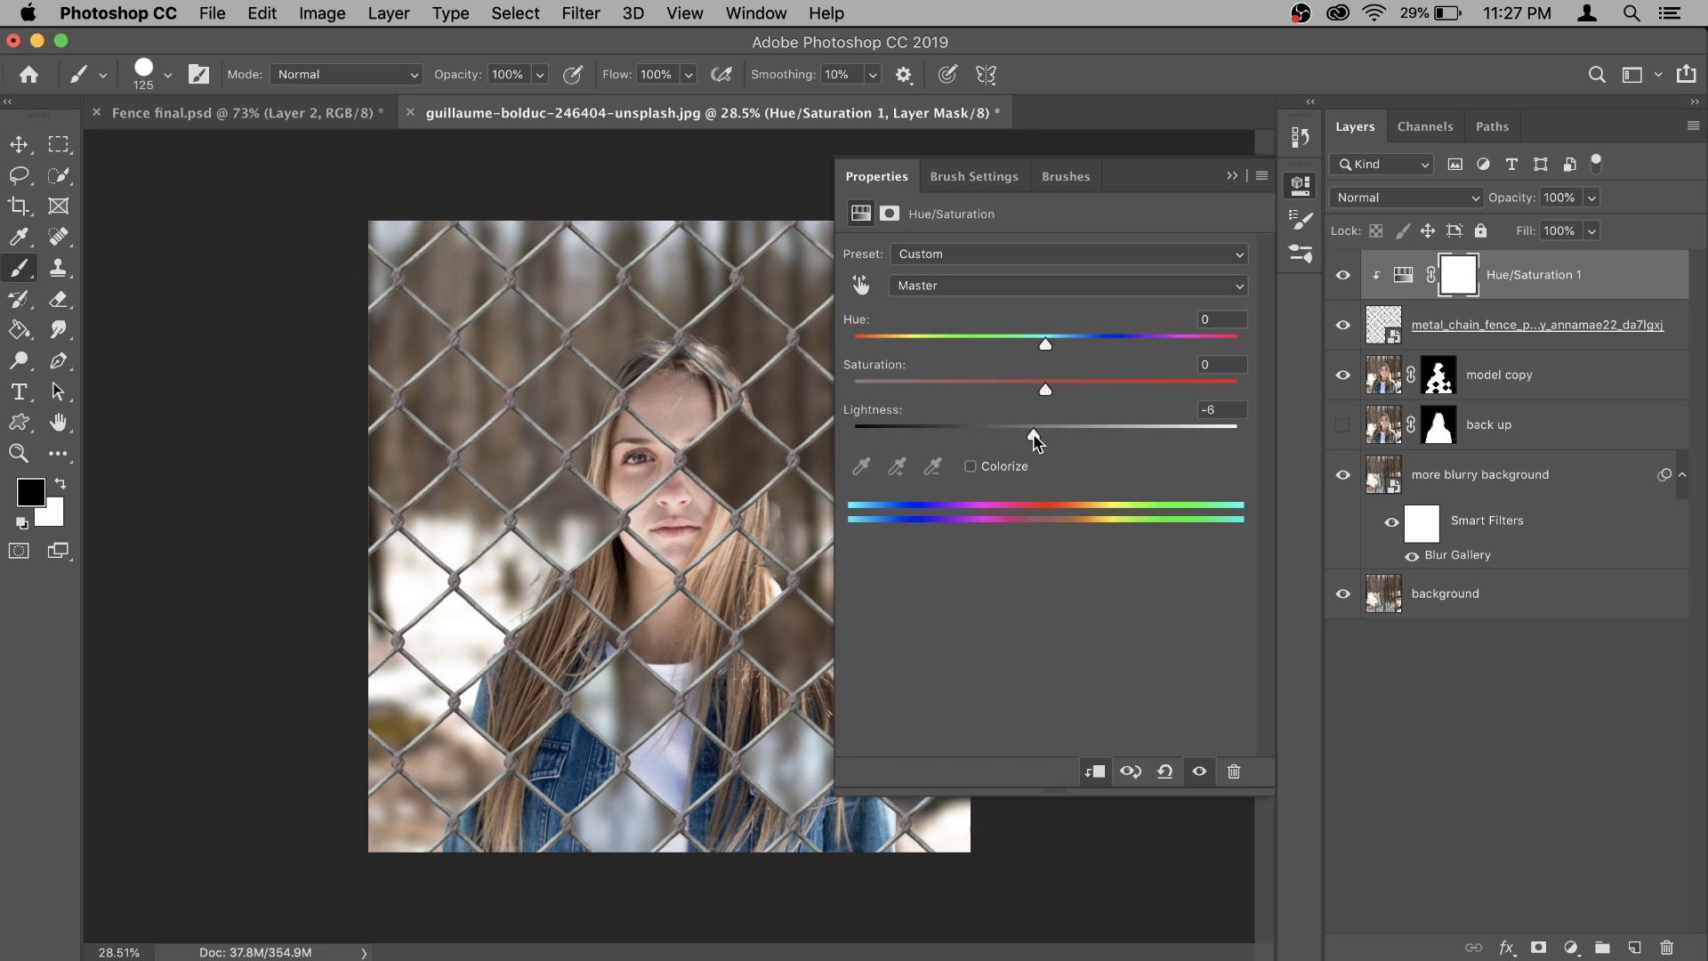
left_click(1232, 177)
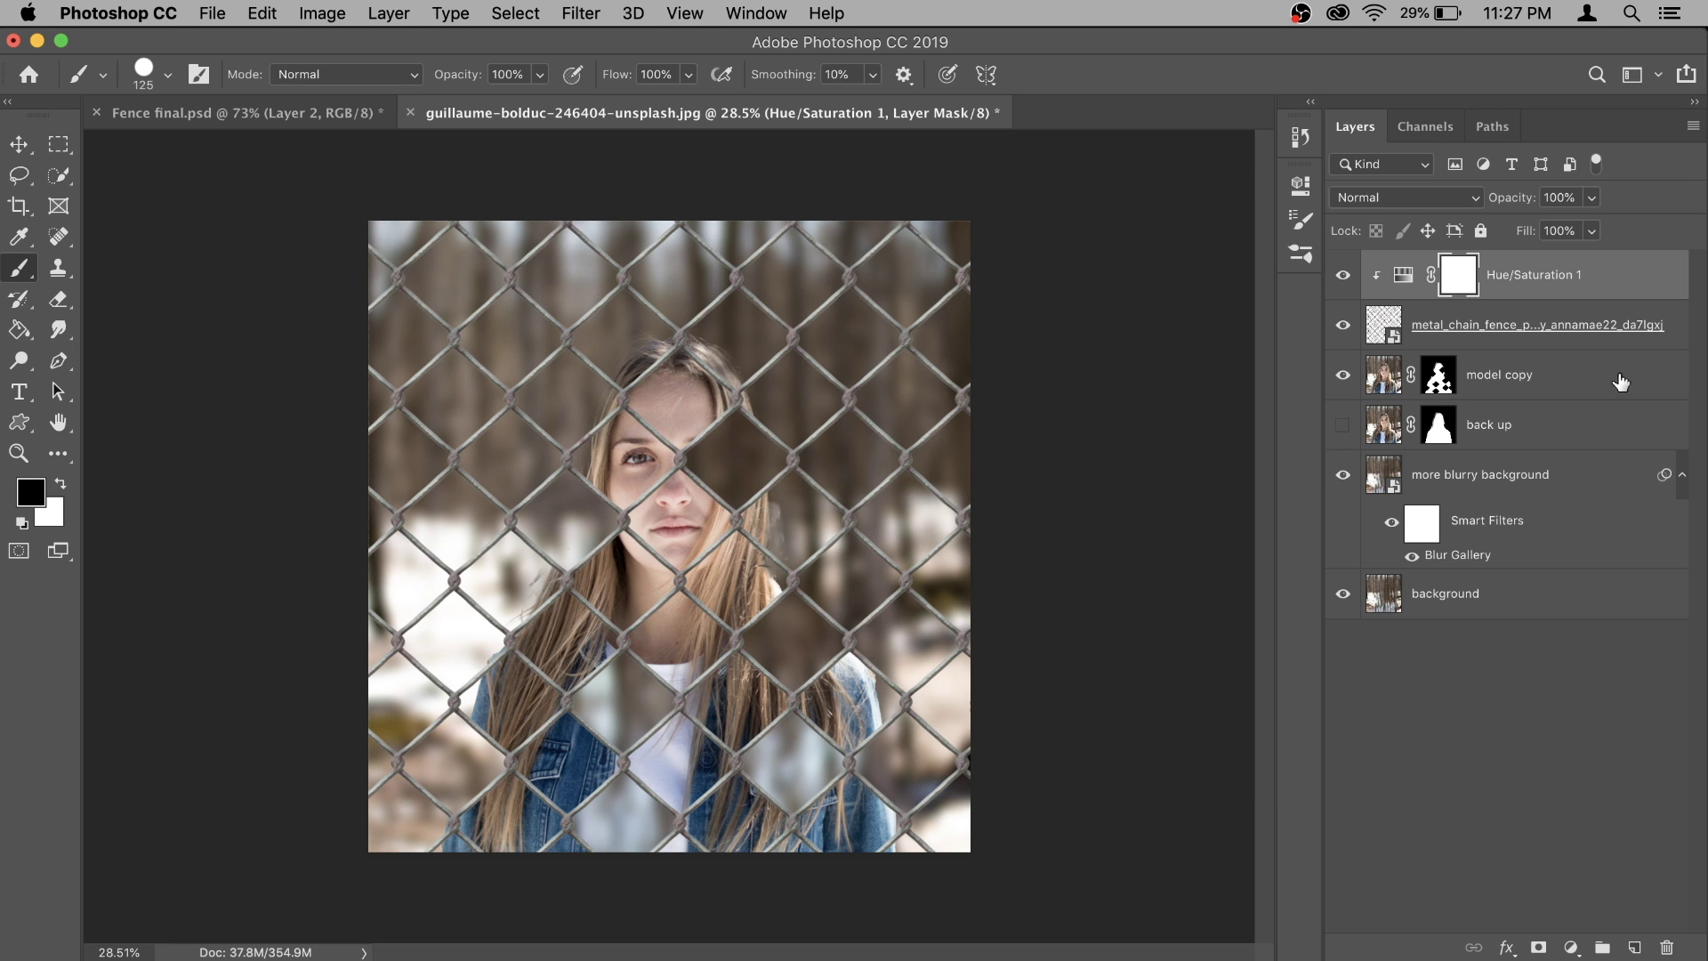
left_click(1634, 948)
Clip the new Layer 1 to the fence layer.
right_click(1549, 287)
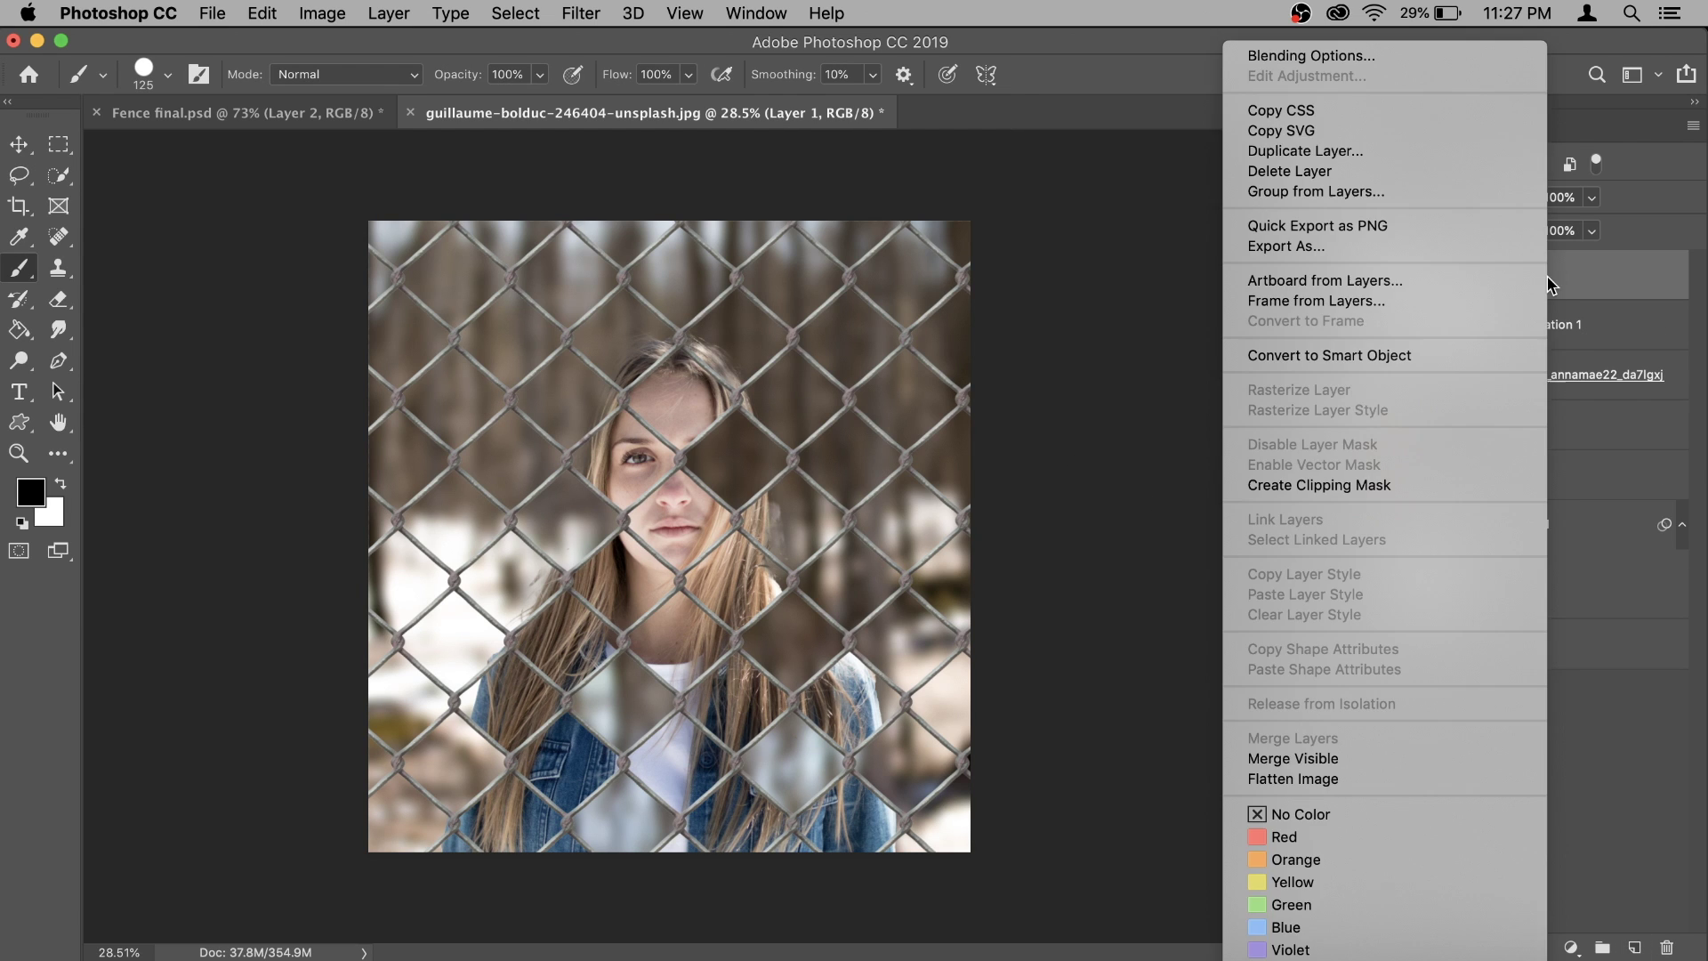
left_click(1359, 486)
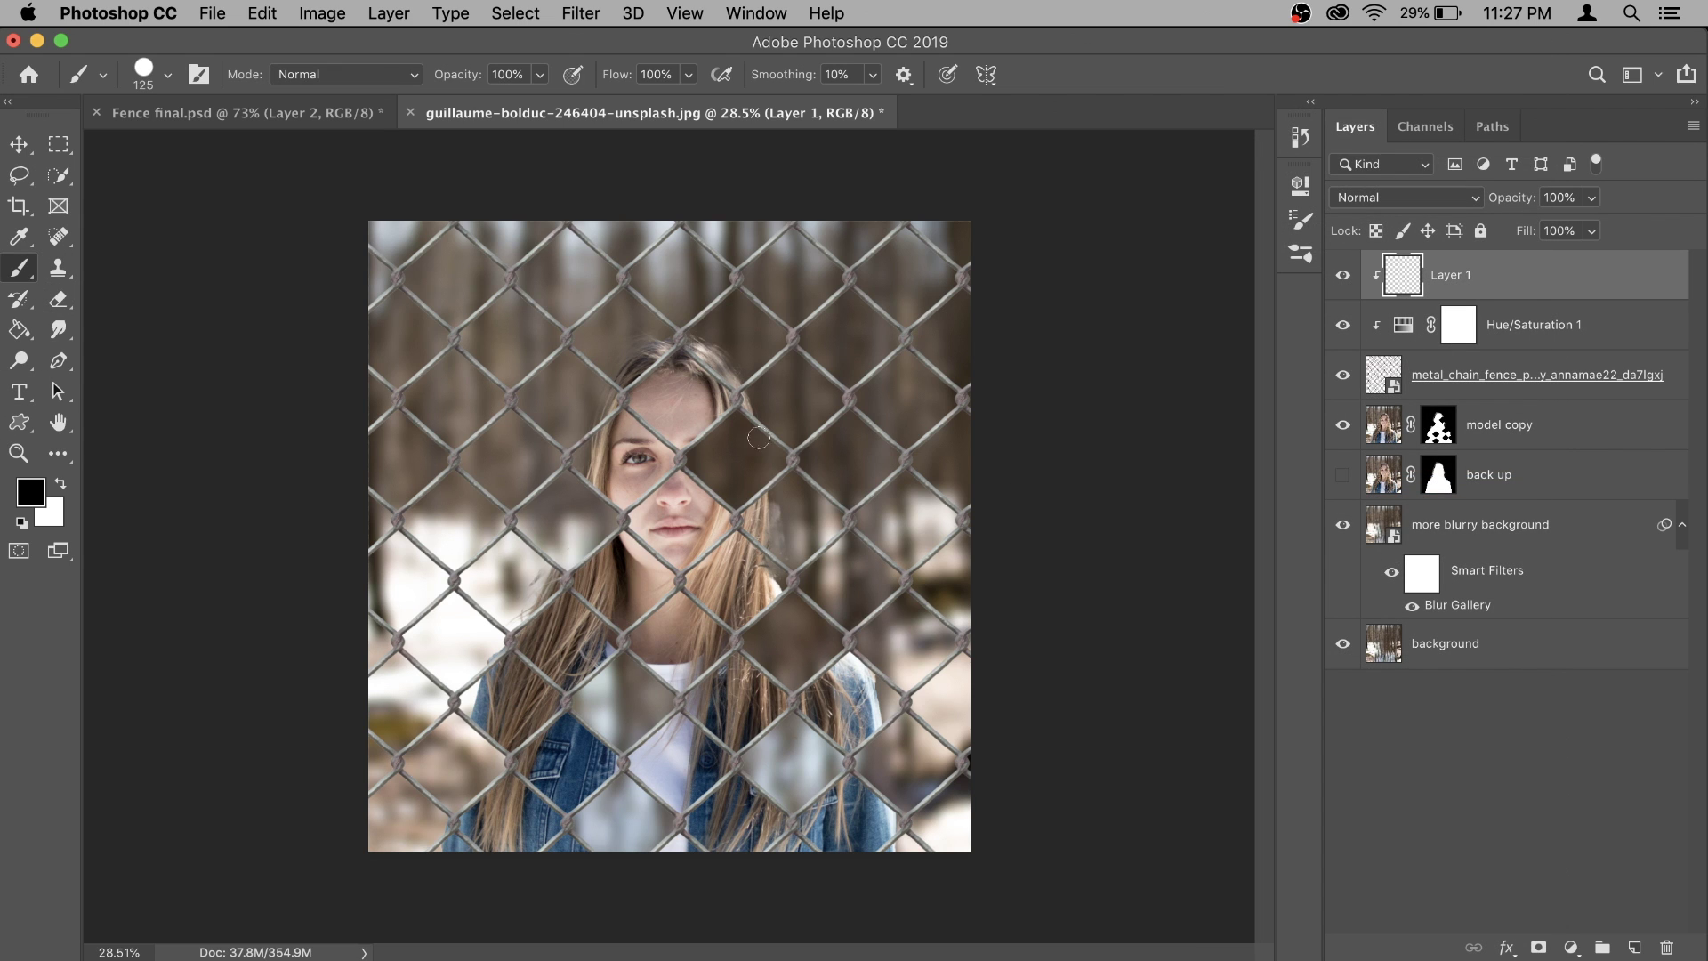
mouse_move(614, 391)
left_mouse_down()
mouse_move(814, 356)
mouse_move(267, 622)
mouse_move(493, 703)
left_mouse_up()
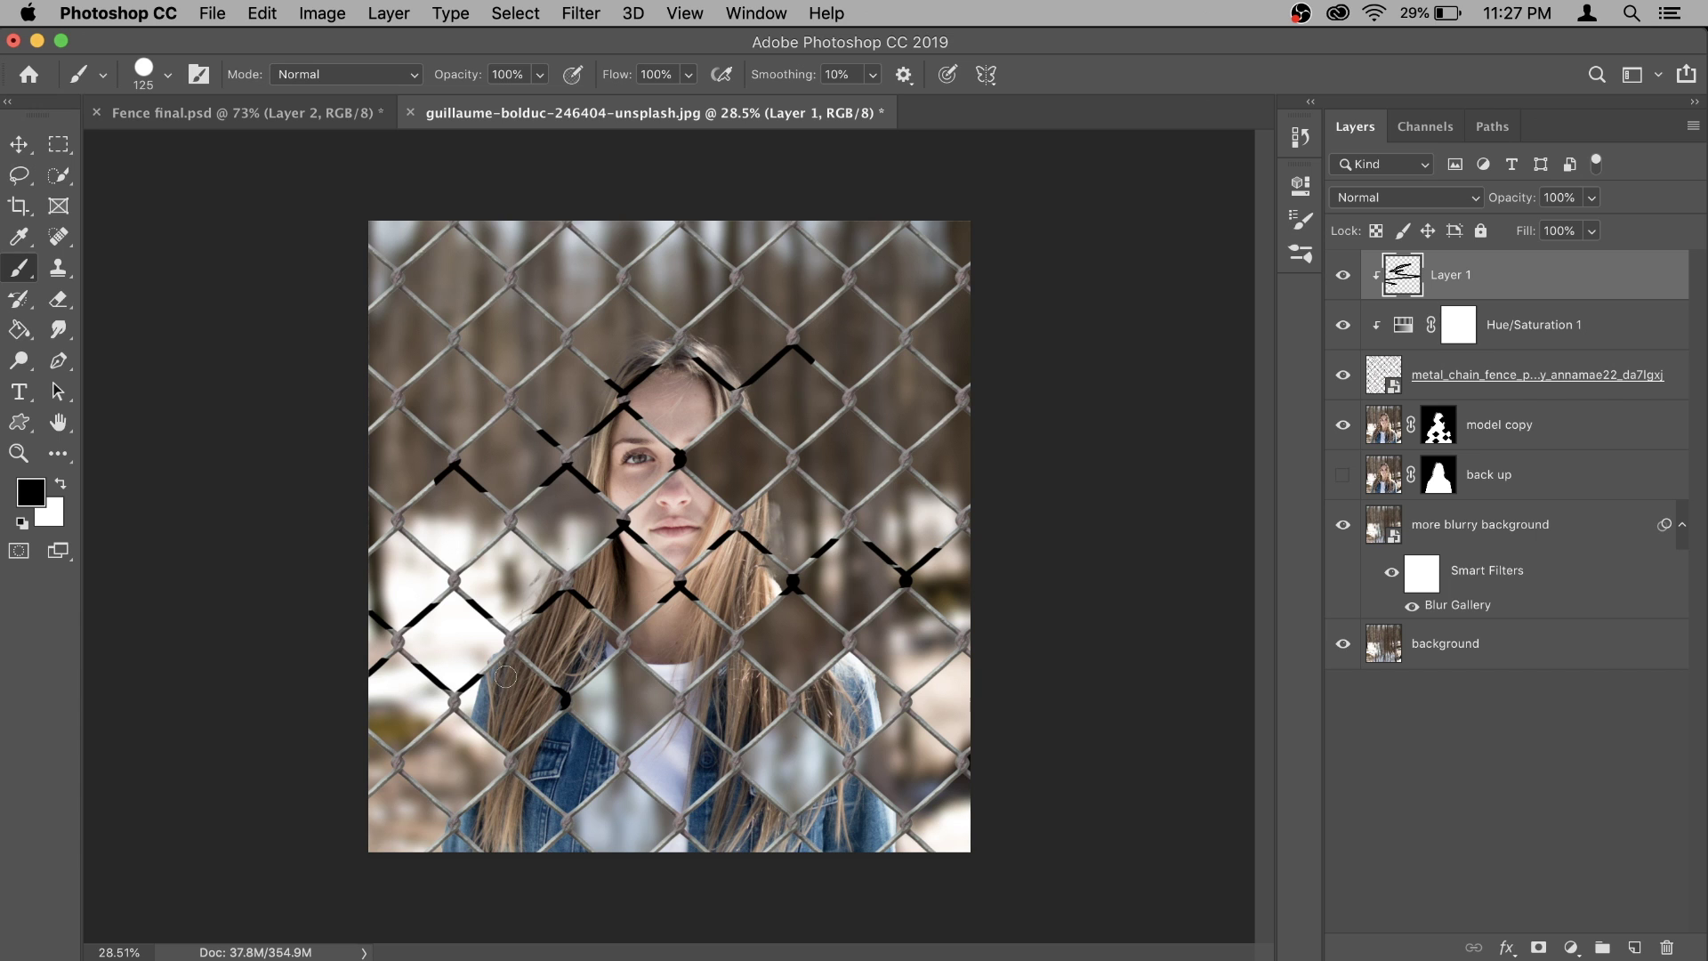
key("ctrl+z")
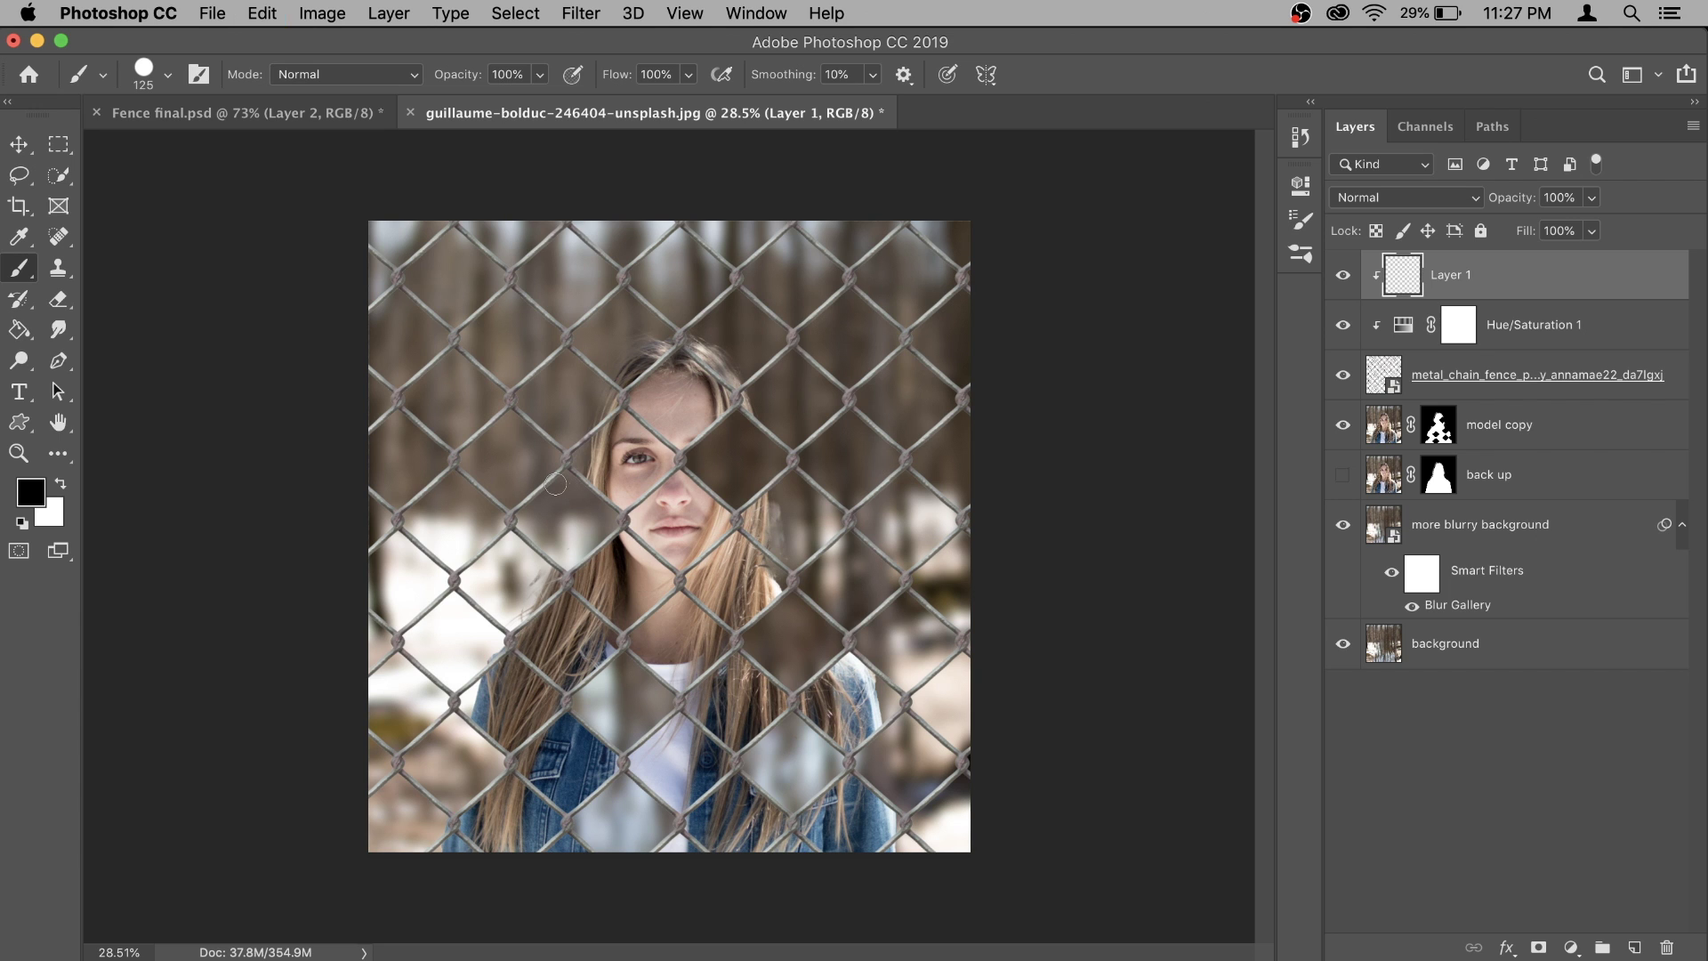
With a large, fully soft black brush, darken the fence at the top-left corner and along the edges.
key("bracketright")
key("bracketright")
key("bracketright")
key("bracketright")
key("bracketright")
key("bracketright")
key("bracketright")
key("bracketright")
key("bracketright")
key("bracketright")
key("bracketright")
key("bracketright")
key("bracketright")
key("bracketright")
key("bracketright")
right_click(524, 454)
left_click_drag(757, 502, 764, 503)
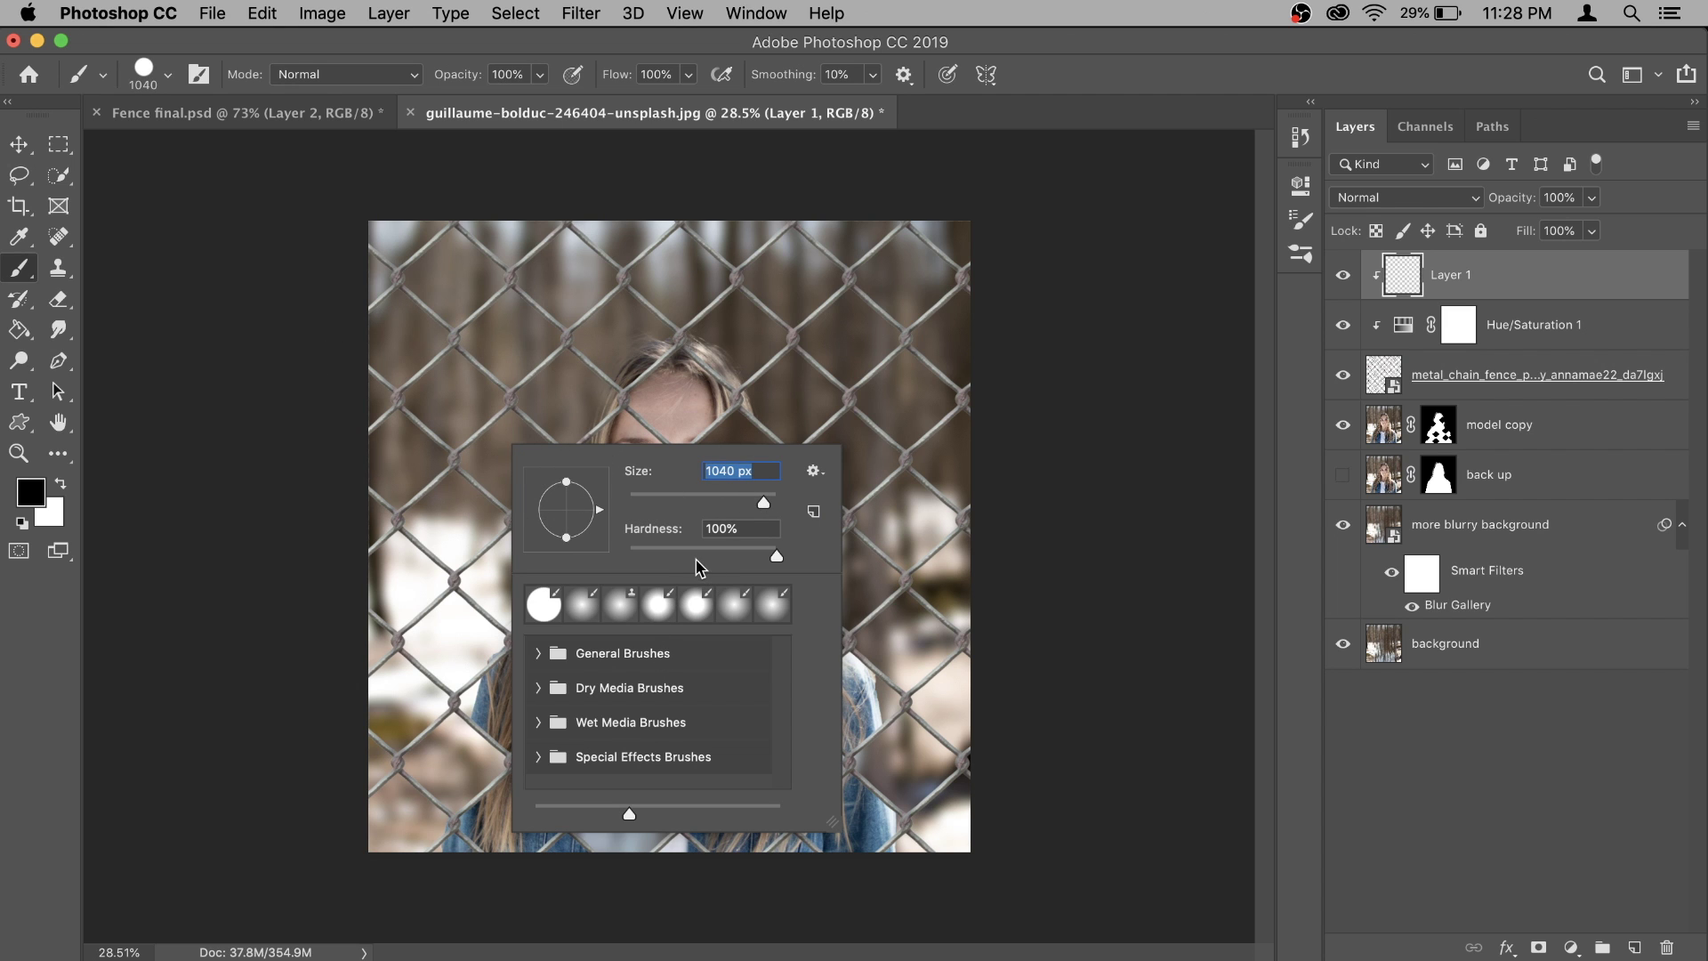
left_click_drag(703, 551, 610, 559)
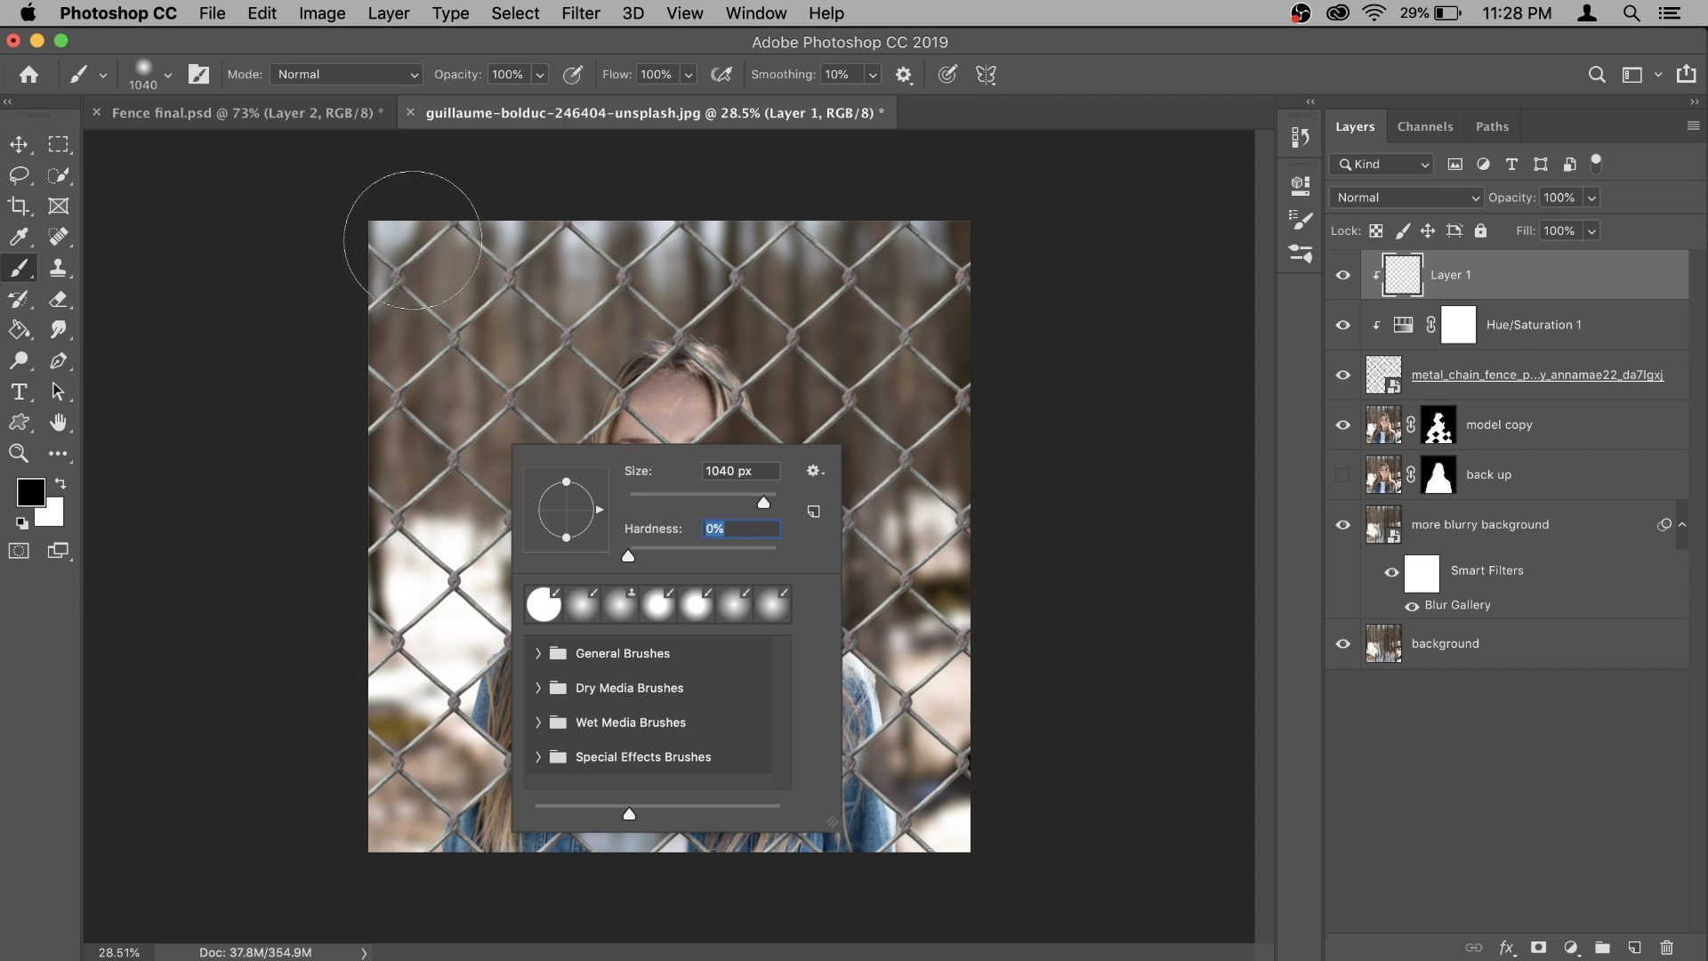
key("Return")
left_click(459, 278)
key("bracketright")
key("bracketright")
key("bracketright")
key("bracketright")
key("bracketright")
key("bracketright")
key("bracketright")
key("bracketright")
key("bracketright")
key("bracketright")
key("bracketright")
key("bracketright")
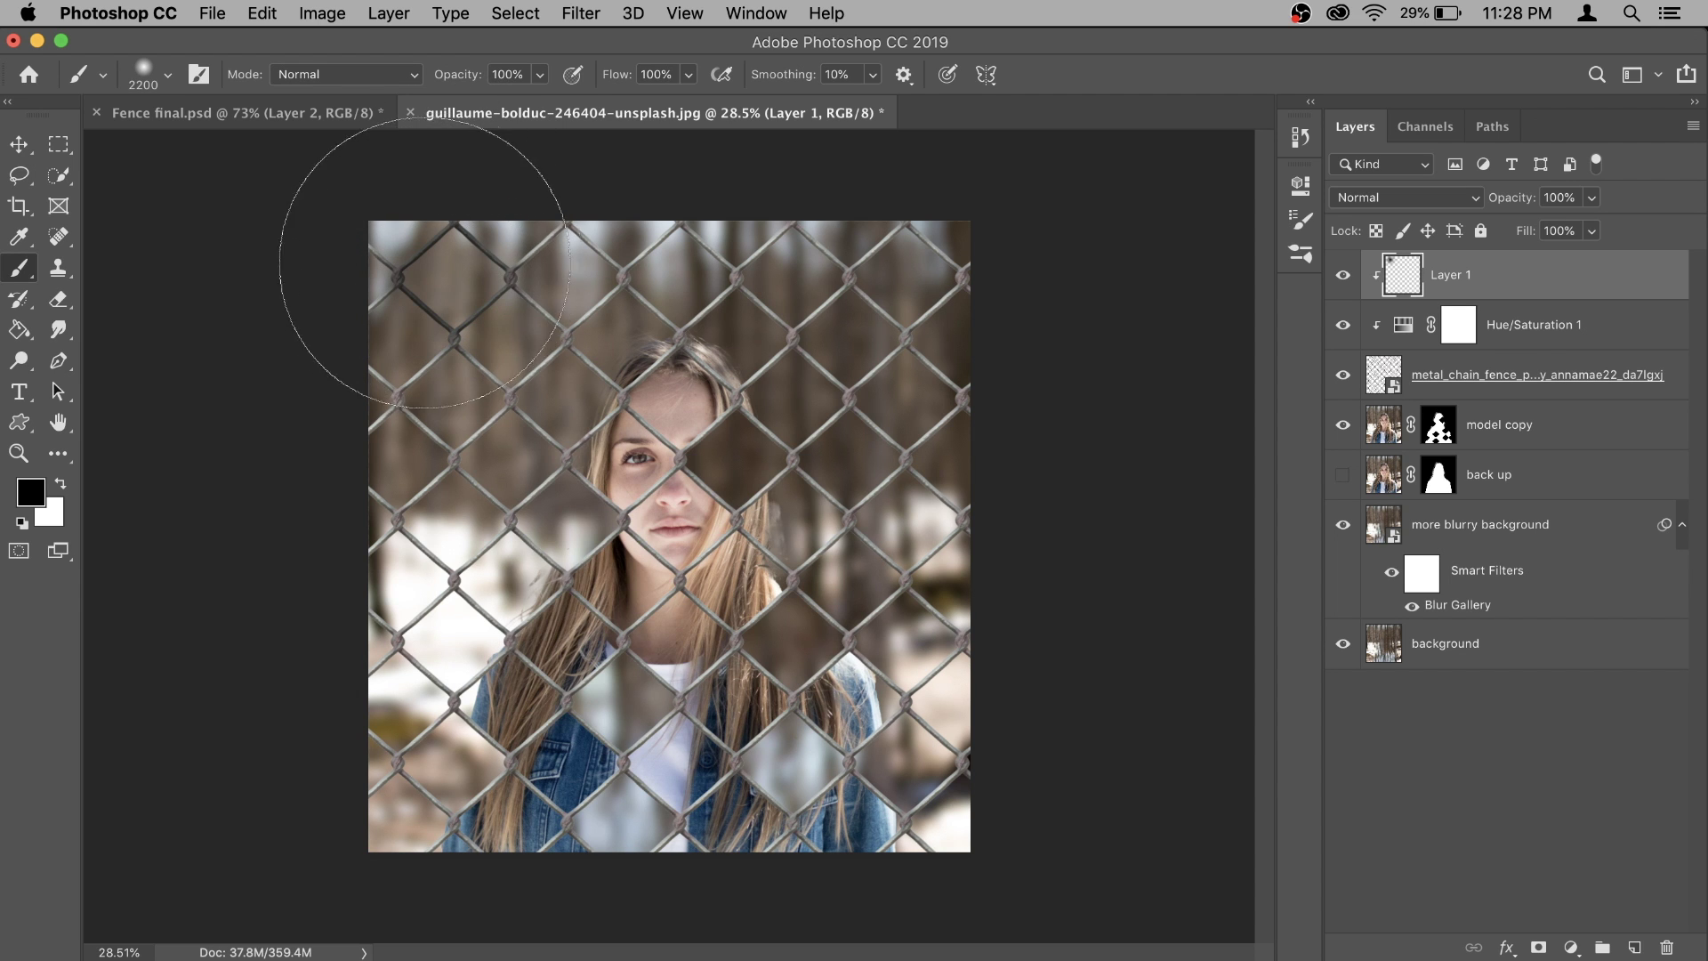
mouse_move(419, 228)
left_mouse_down()
mouse_move(329, 421)
mouse_move(288, 662)
mouse_move(297, 756)
mouse_move(433, 921)
mouse_move(569, 959)
mouse_move(862, 957)
mouse_move(964, 906)
mouse_move(1144, 634)
mouse_move(1126, 393)
mouse_move(881, 105)
mouse_move(653, 86)
mouse_move(441, 151)
mouse_move(593, 141)
mouse_move(920, 187)
mouse_move(1125, 286)
left_mouse_up()
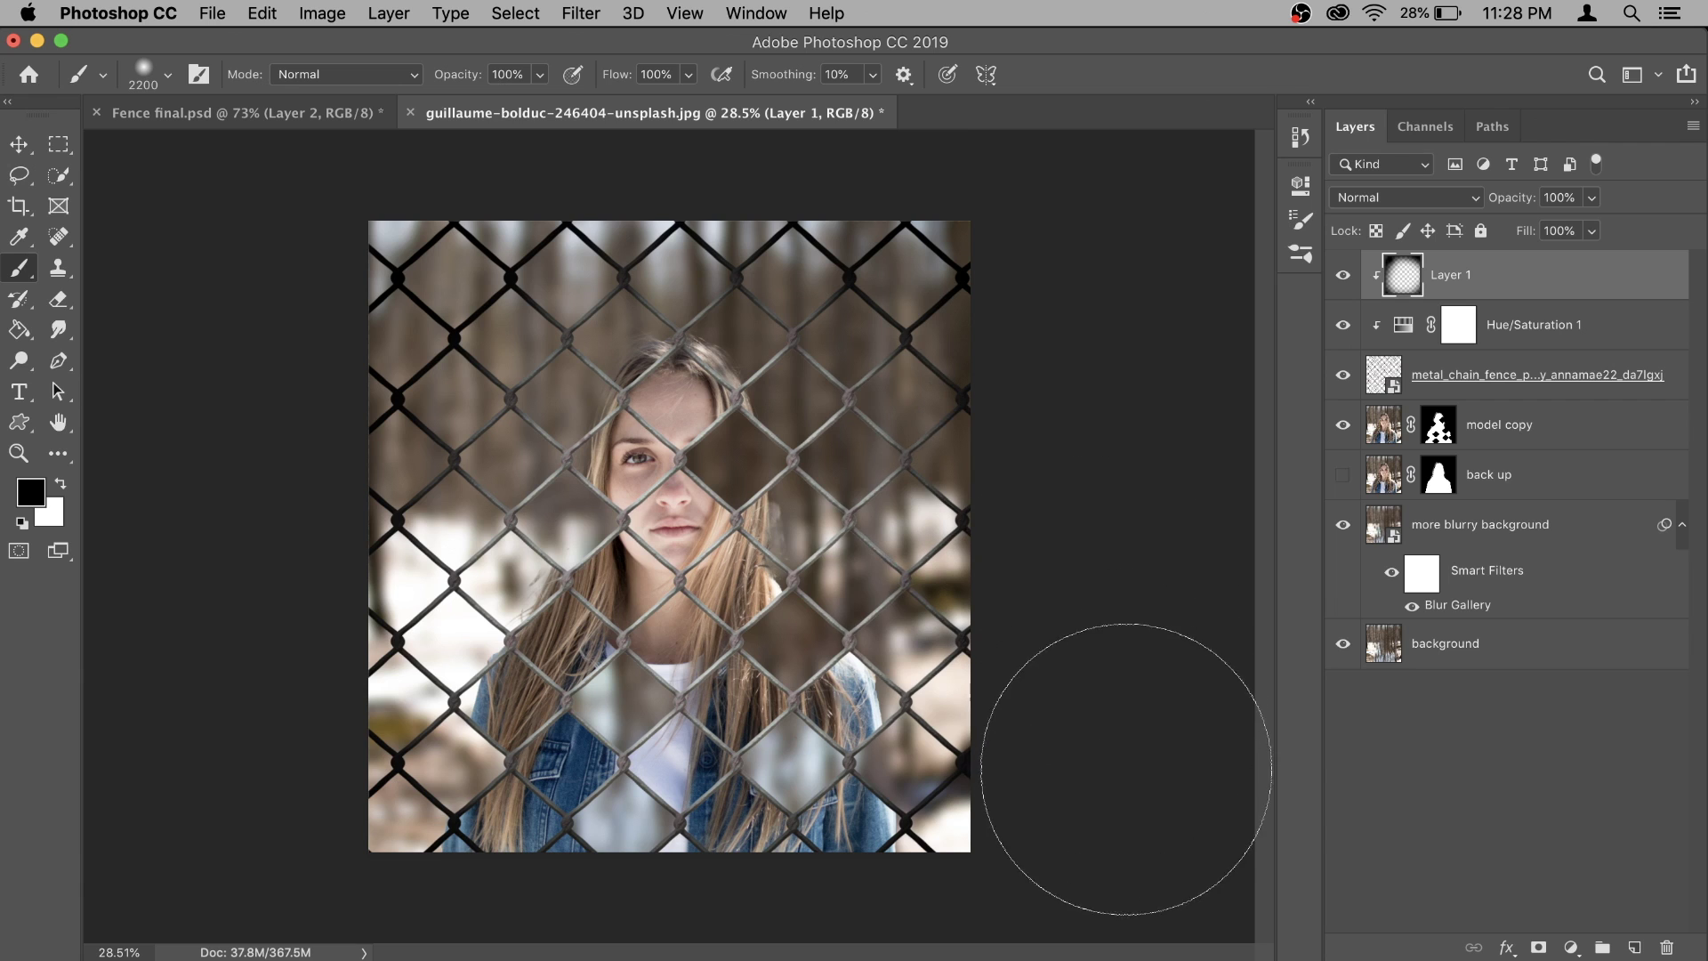
Lower Layer 1's opacity, compare with it hidden and shown, and settle on 26%.
left_click(1592, 199)
left_click_drag(1597, 224, 1525, 228)
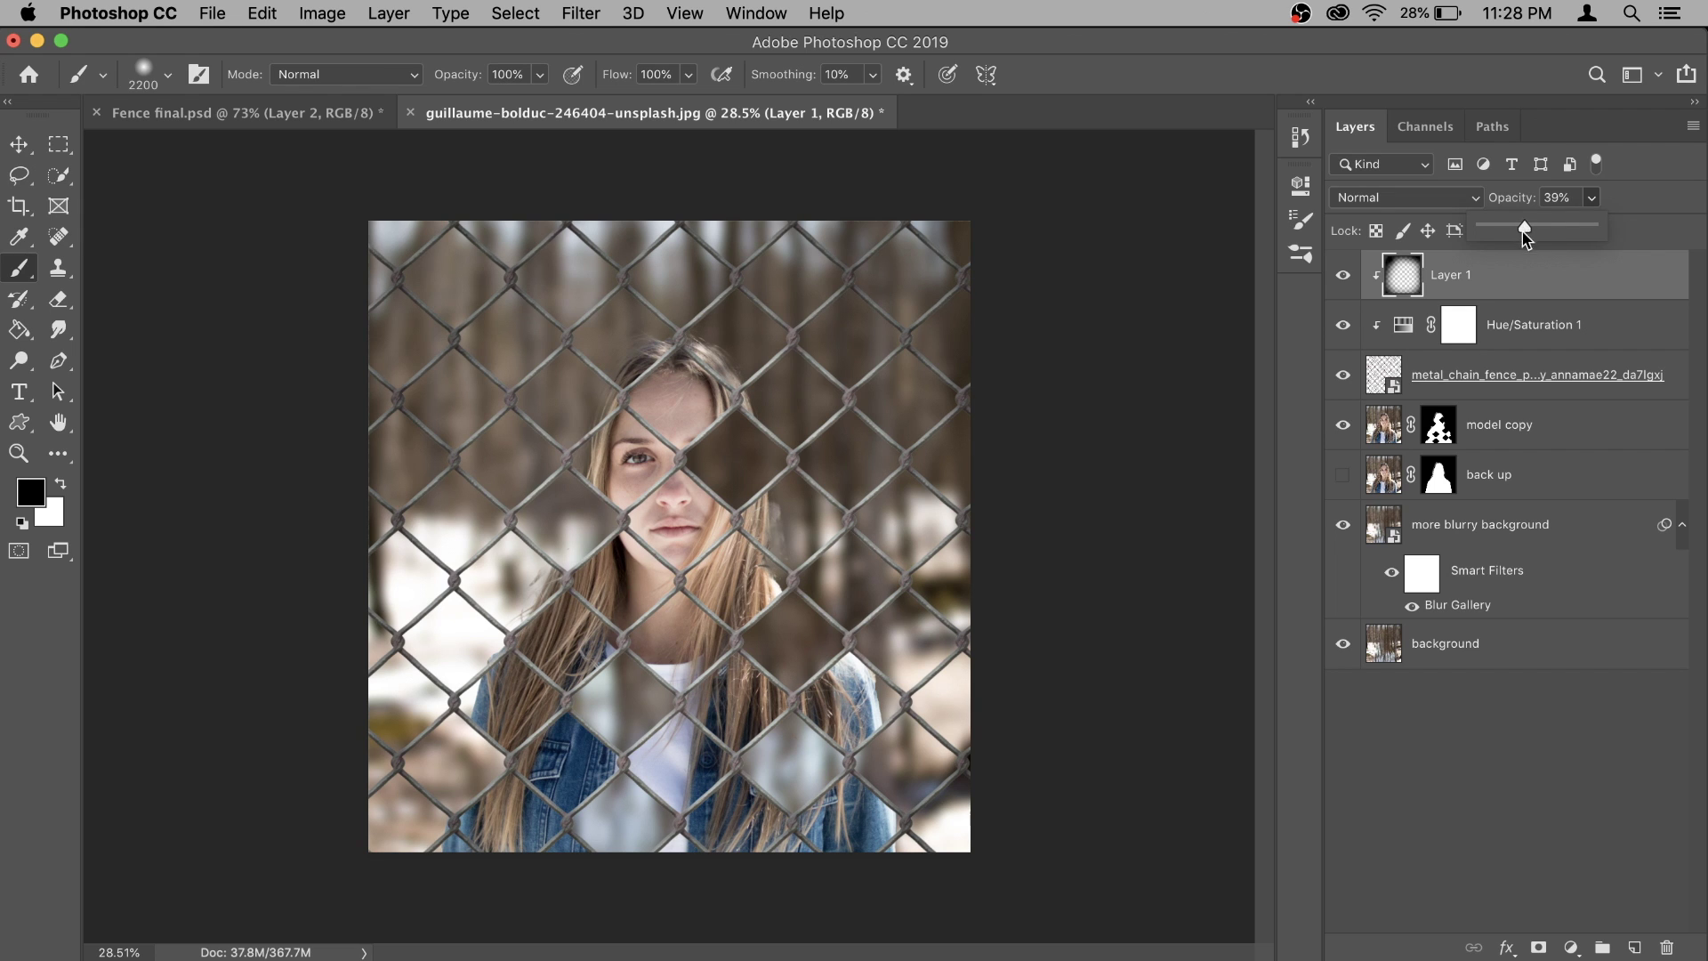
left_click(1344, 276)
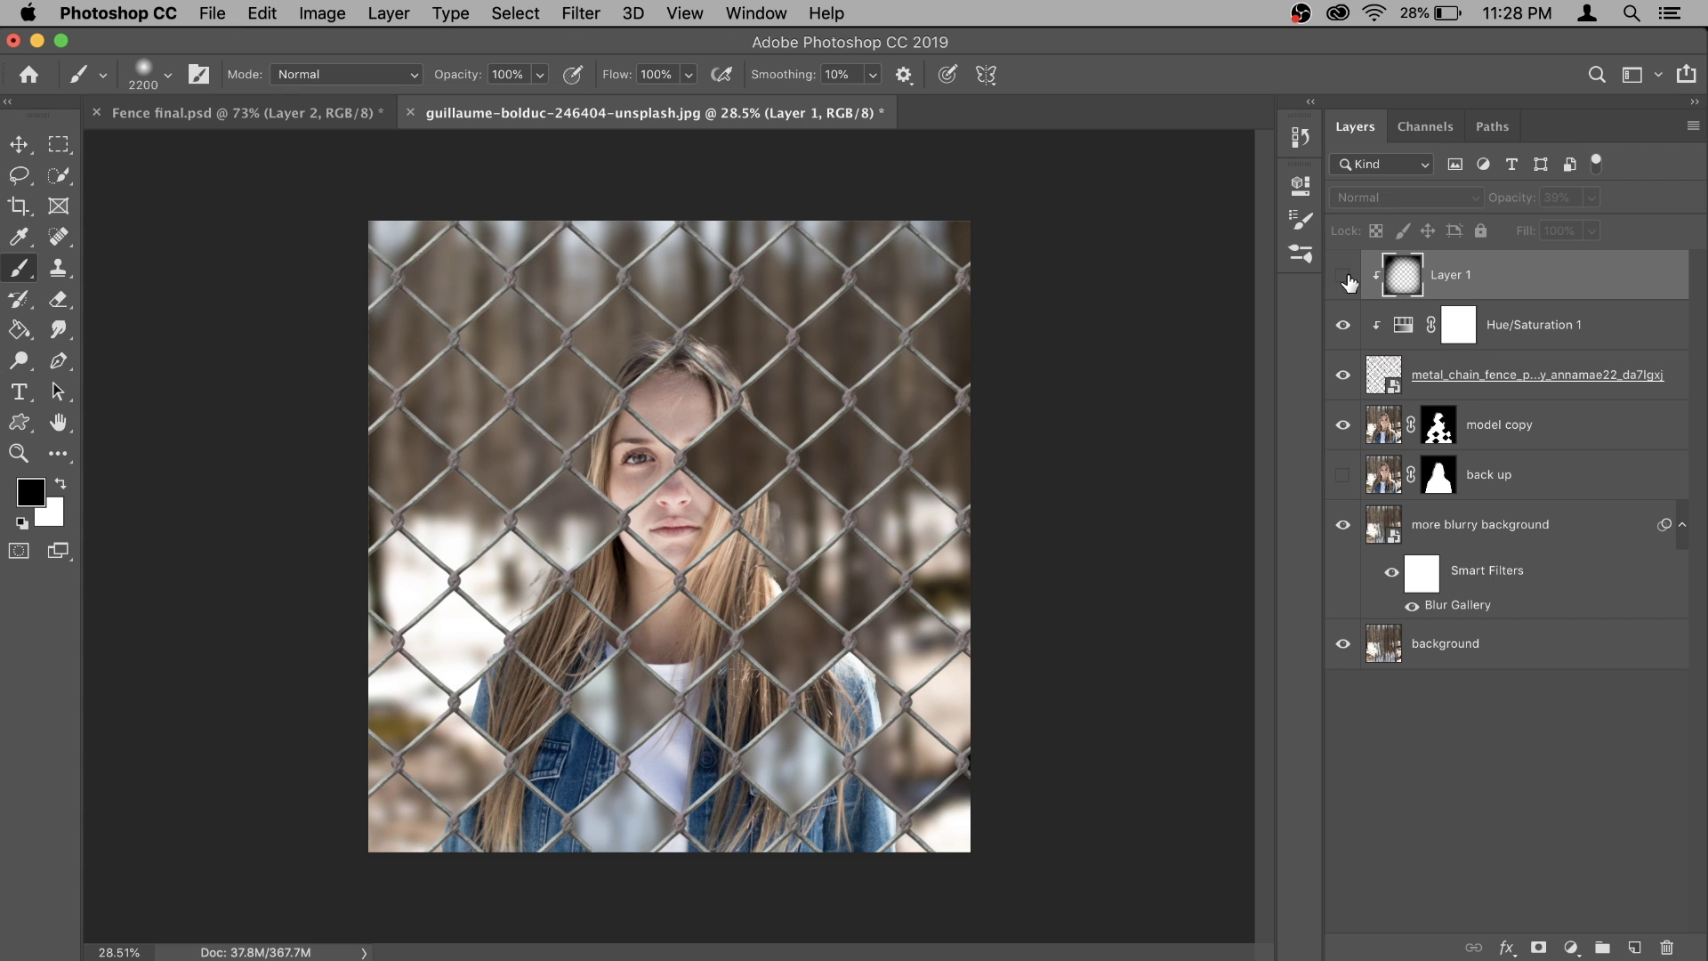
left_click(1344, 277)
left_click_drag(1517, 209, 1491, 208)
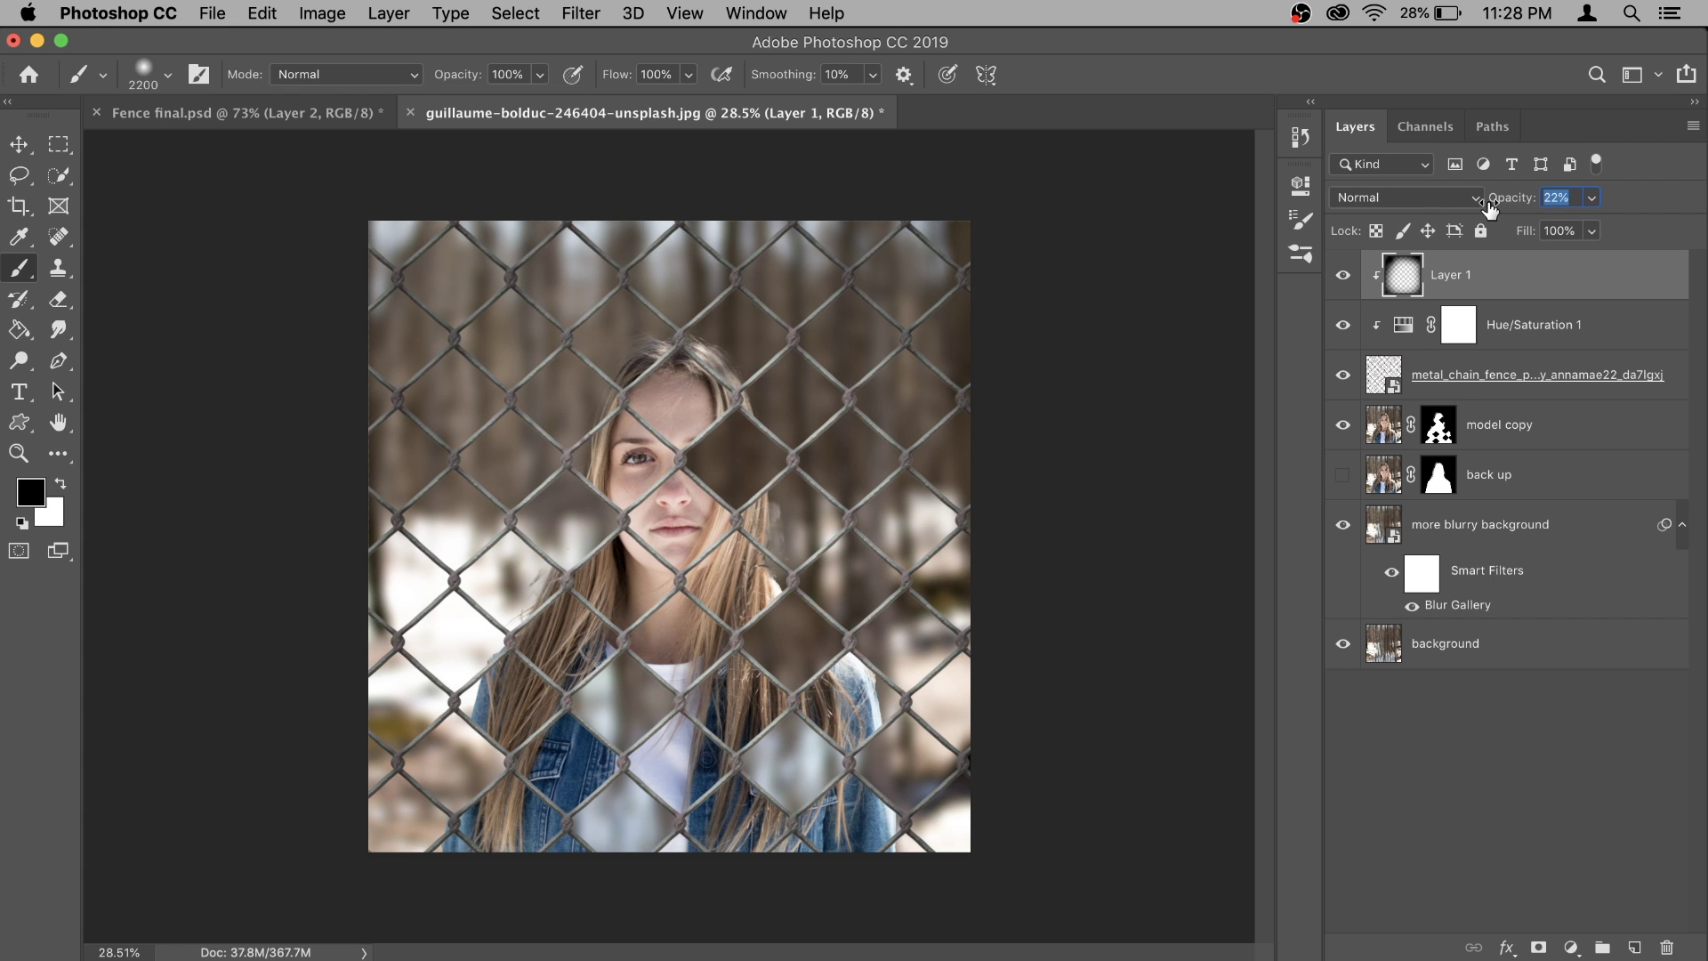
type("26")
key("Return")
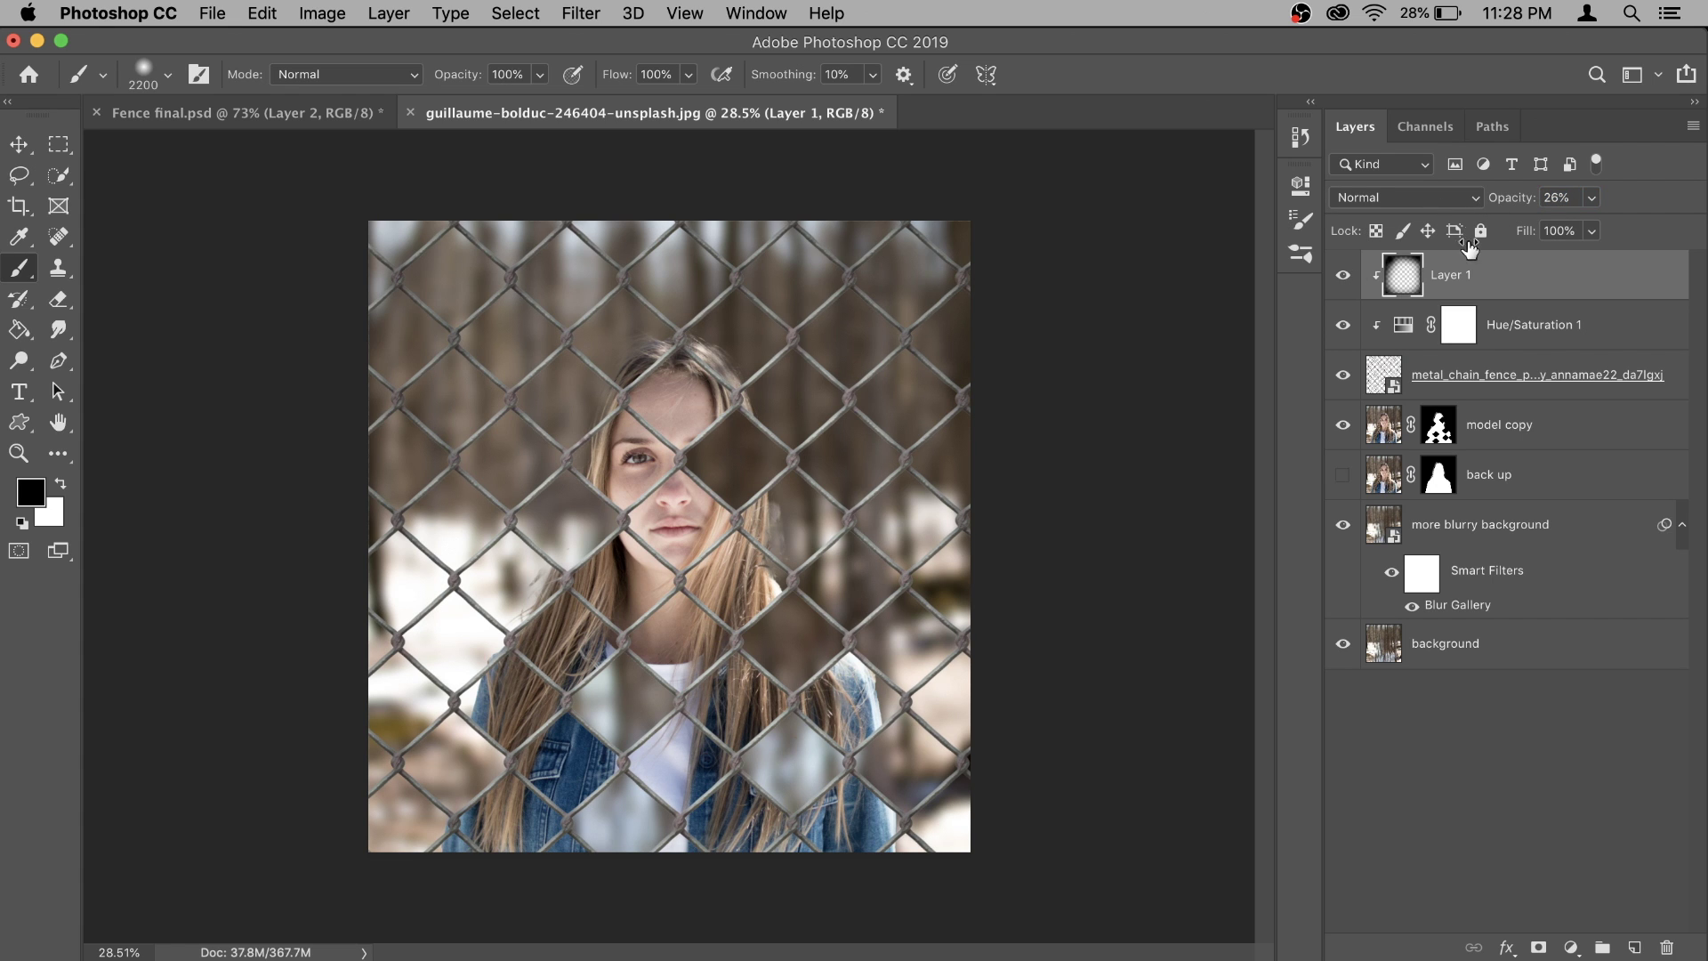
Add a Curves adjustment layer and shape an S-curve by raising highlights and lowering shadows.
left_click(1570, 946)
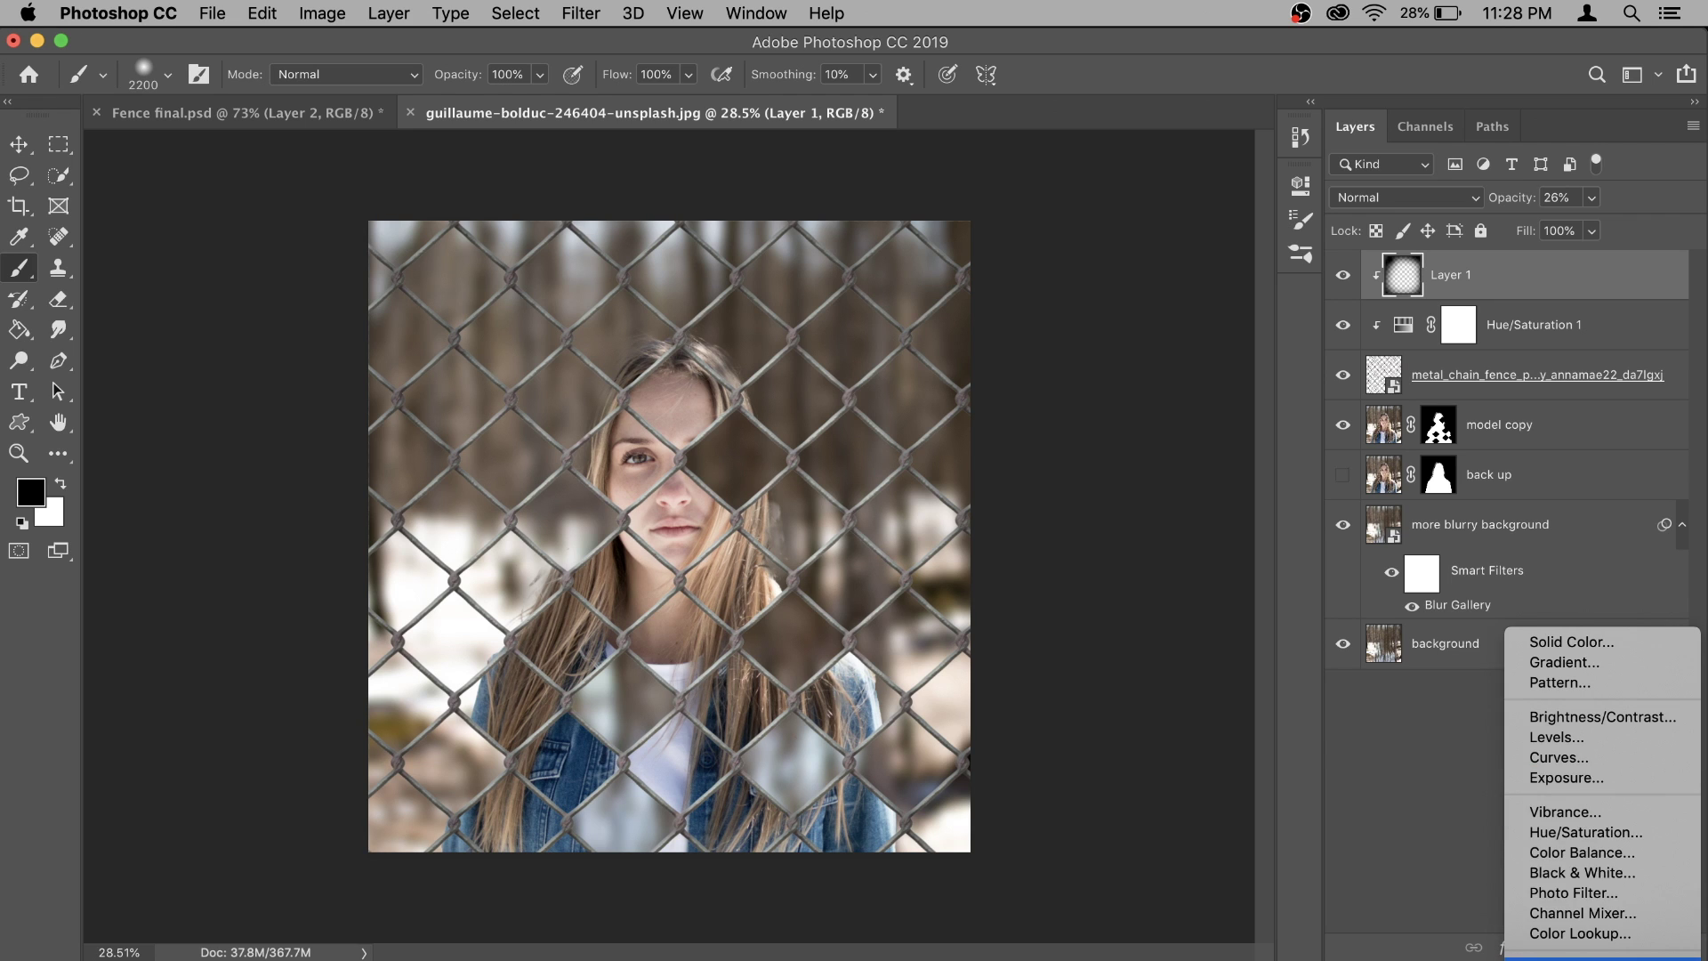
left_click(1568, 761)
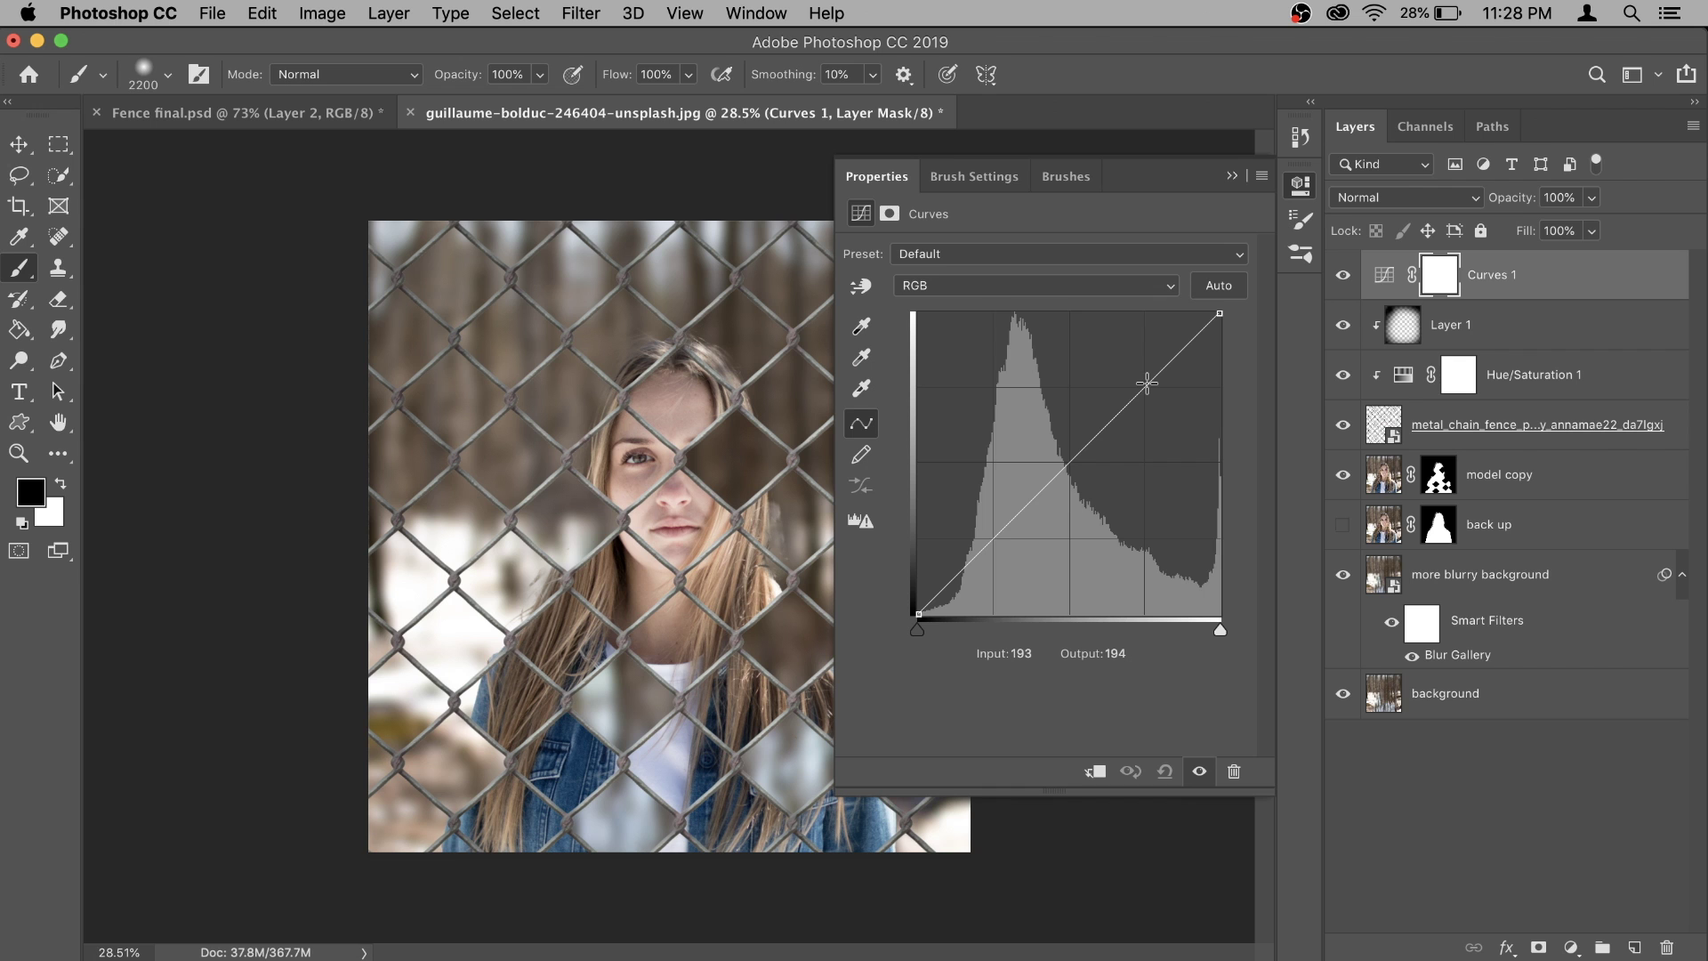
left_click_drag(1148, 382, 1142, 377)
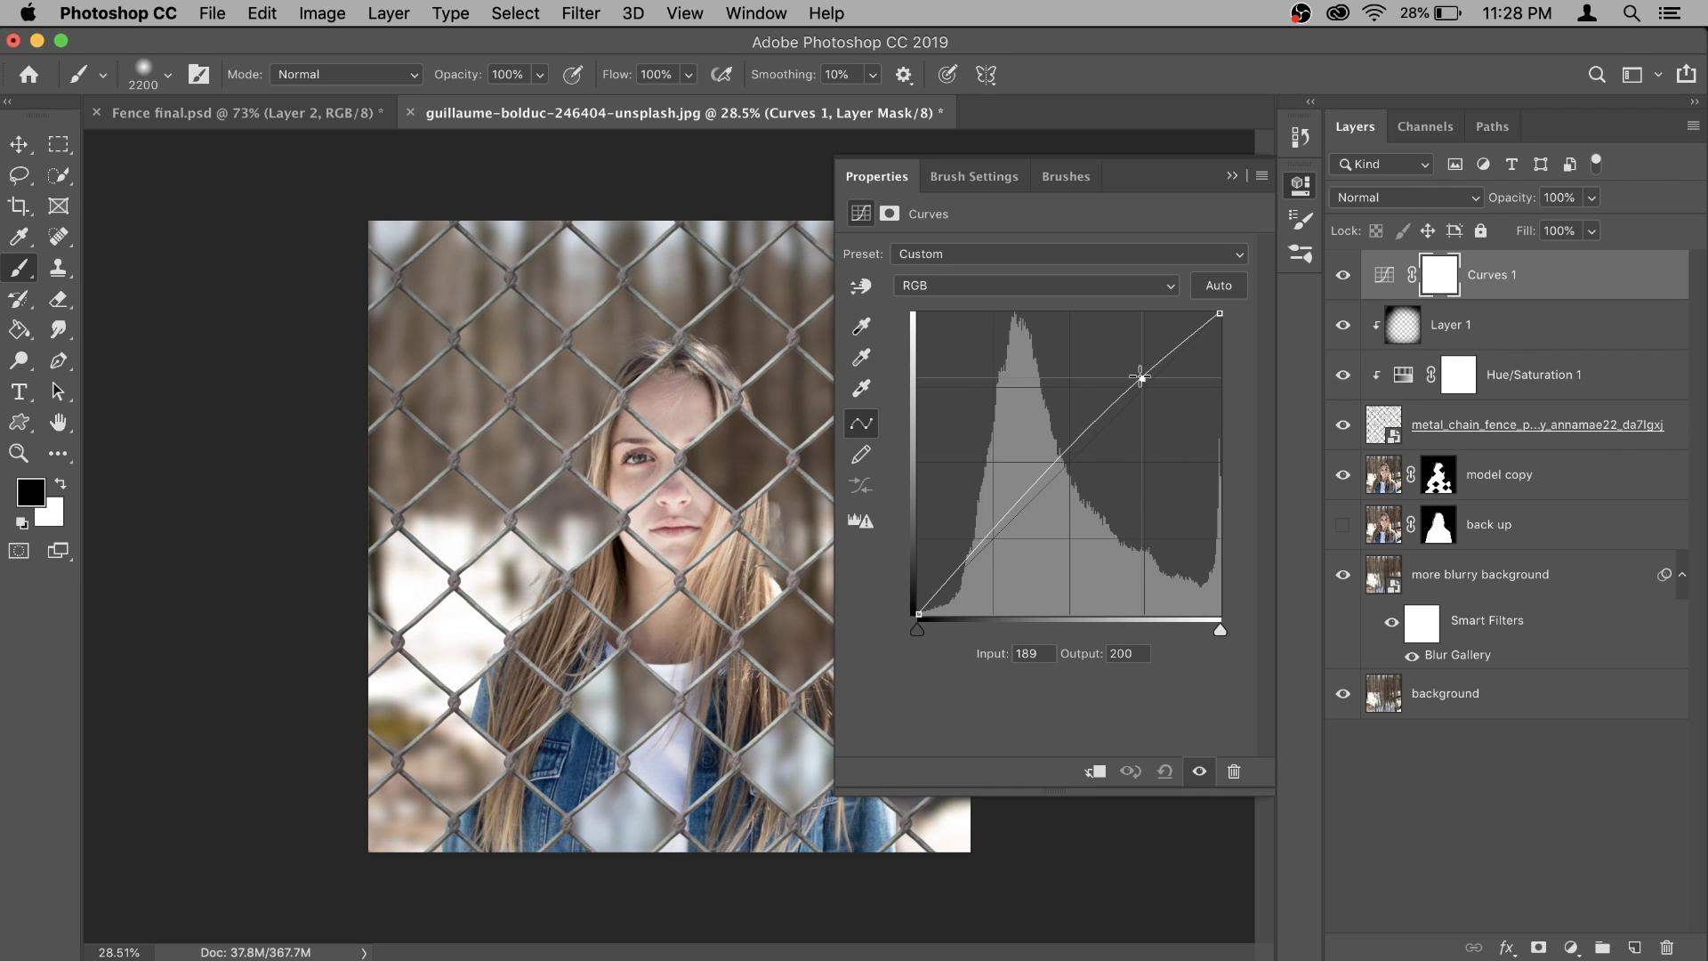
left_click_drag(993, 529, 1000, 540)
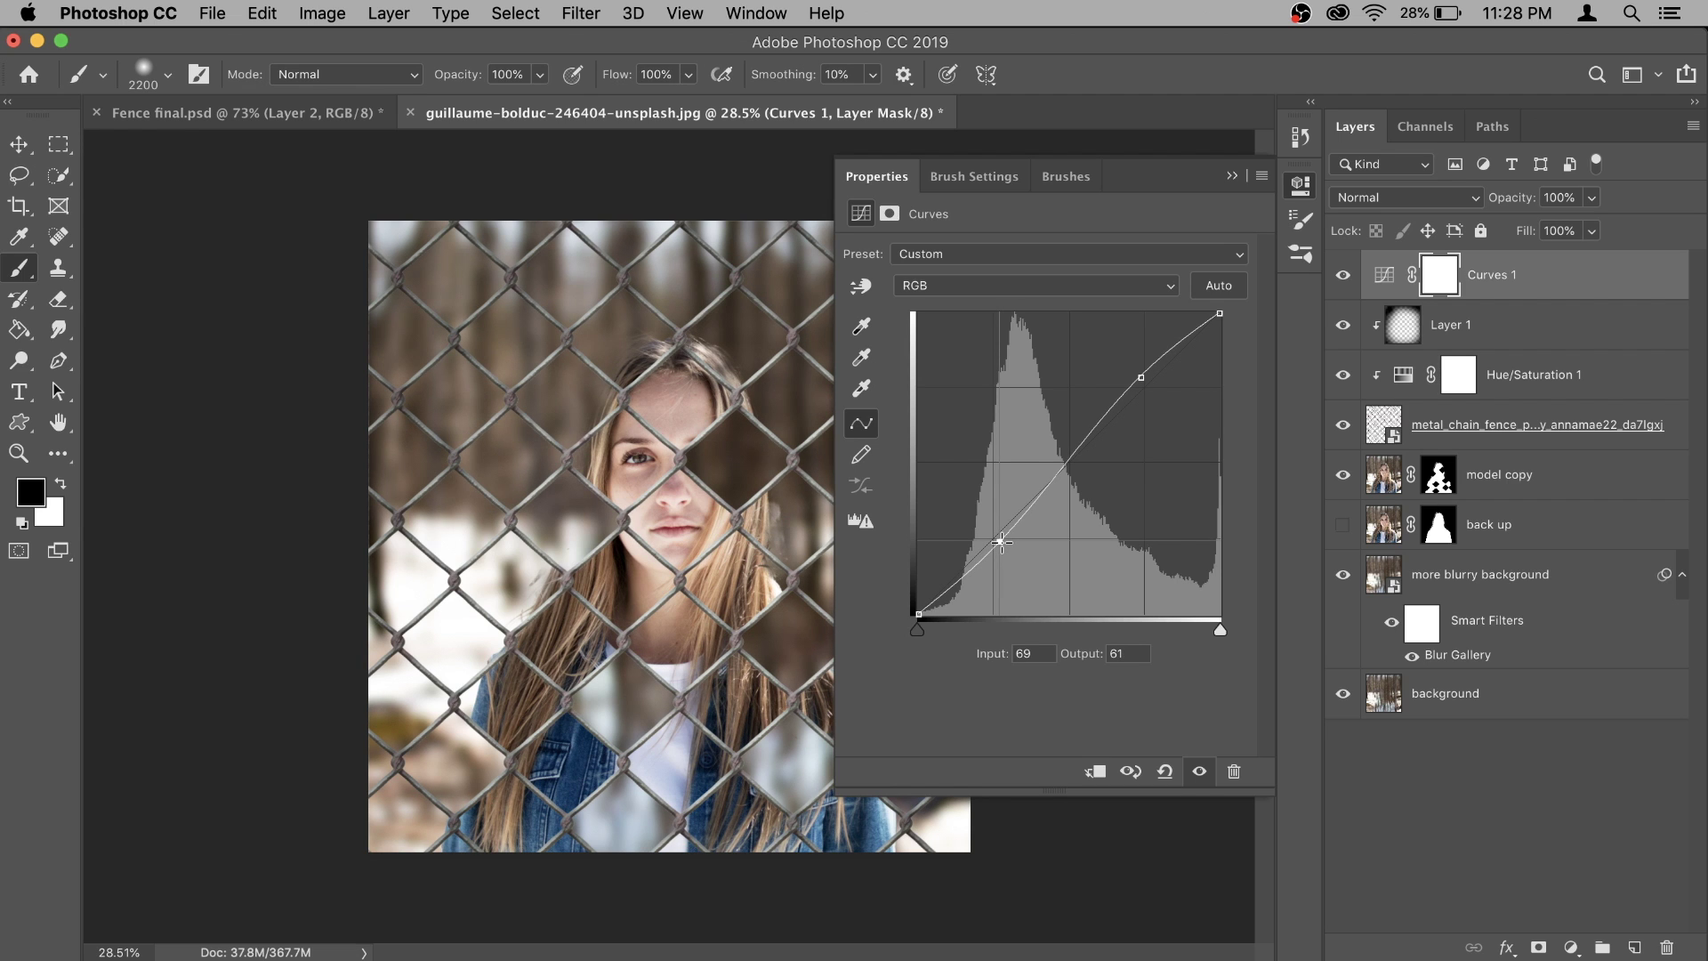
Lift the black point to Output 31 for faded shadows and fine-tune the curve points.
left_click(918, 614)
left_click_drag(918, 614, 907, 576)
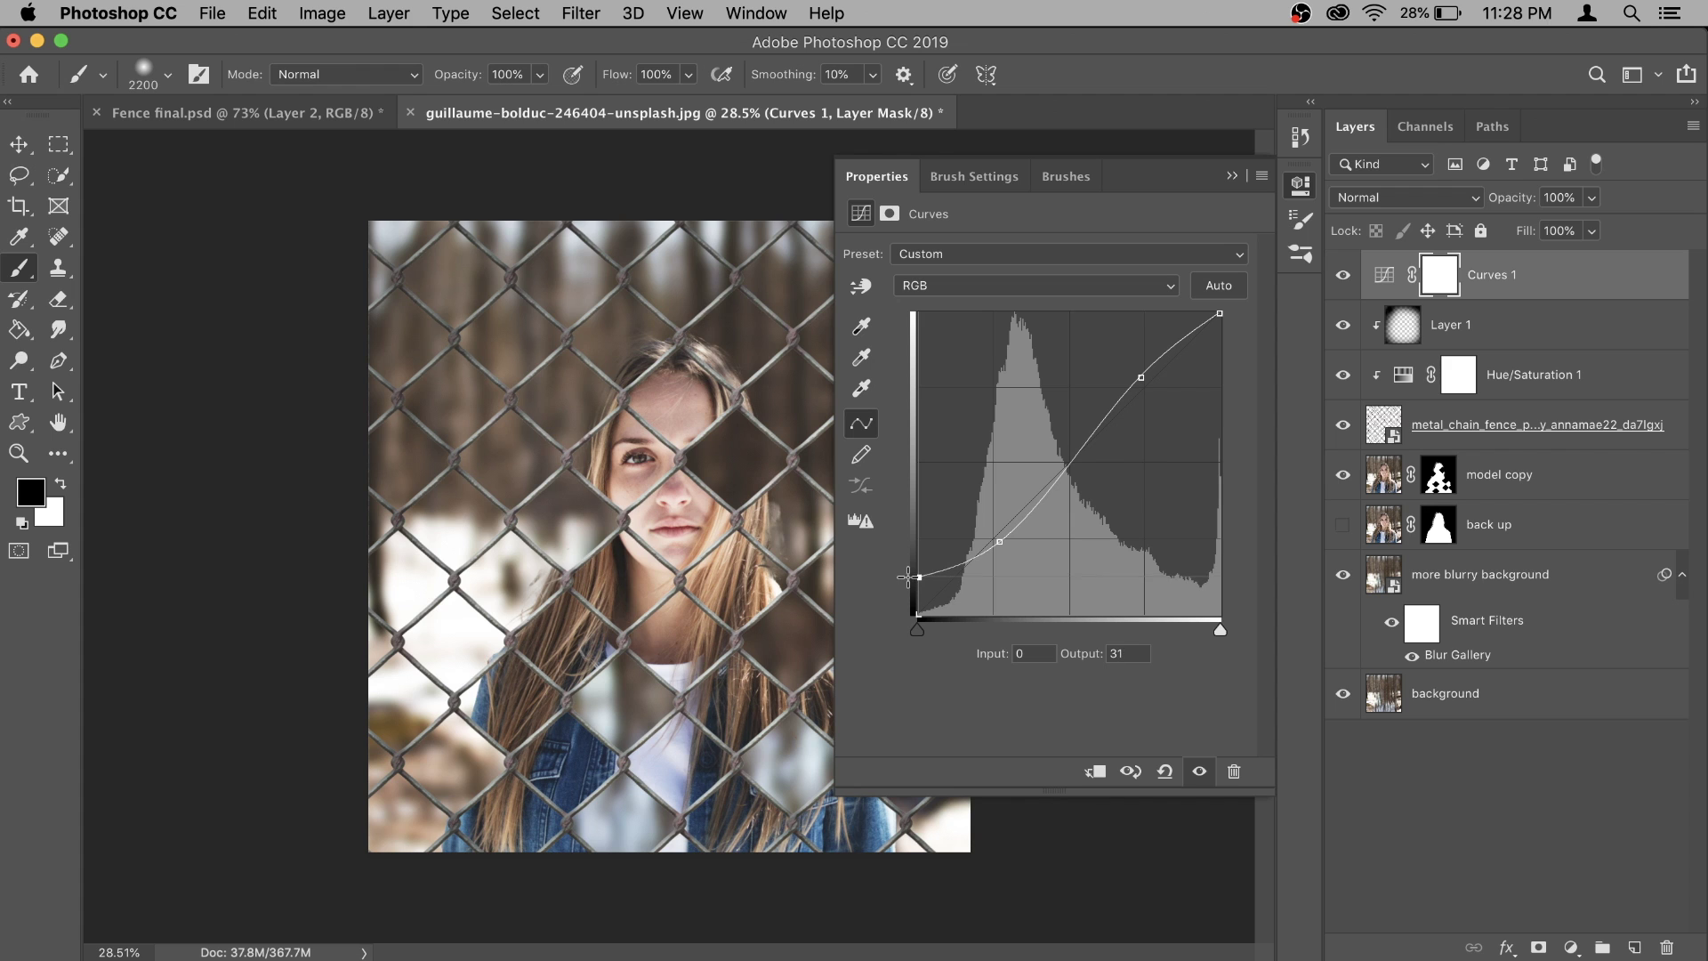
left_click_drag(1000, 541, 998, 539)
left_click_drag(1141, 378, 1143, 377)
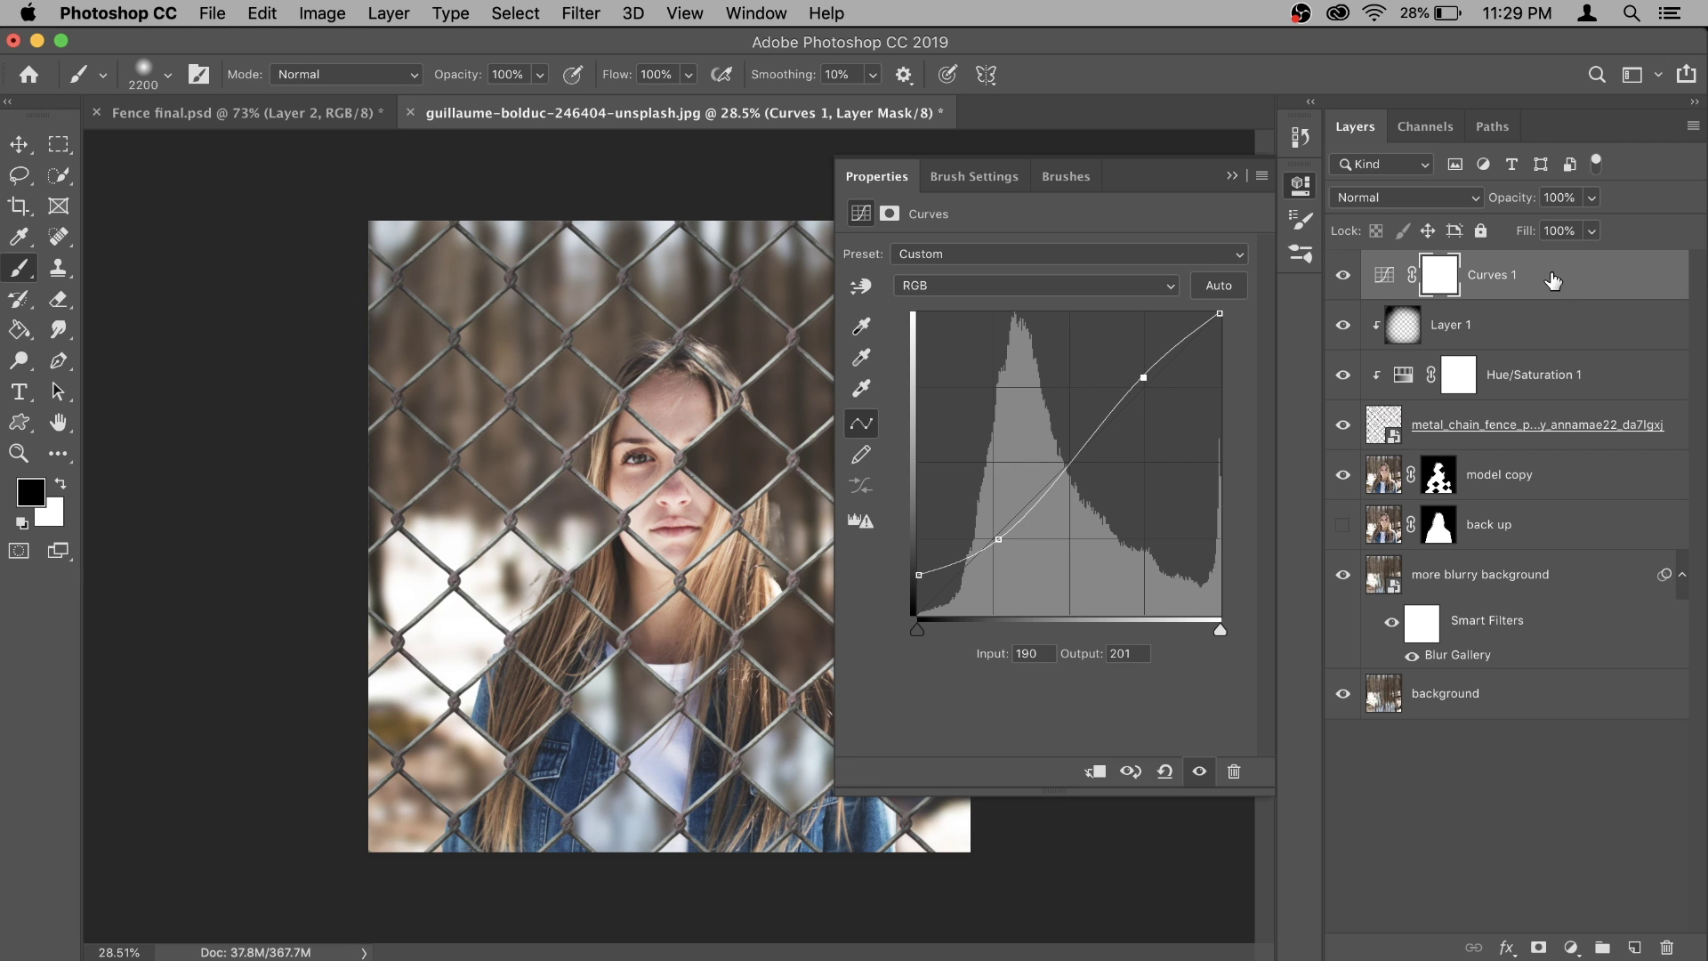
left_click(1387, 277)
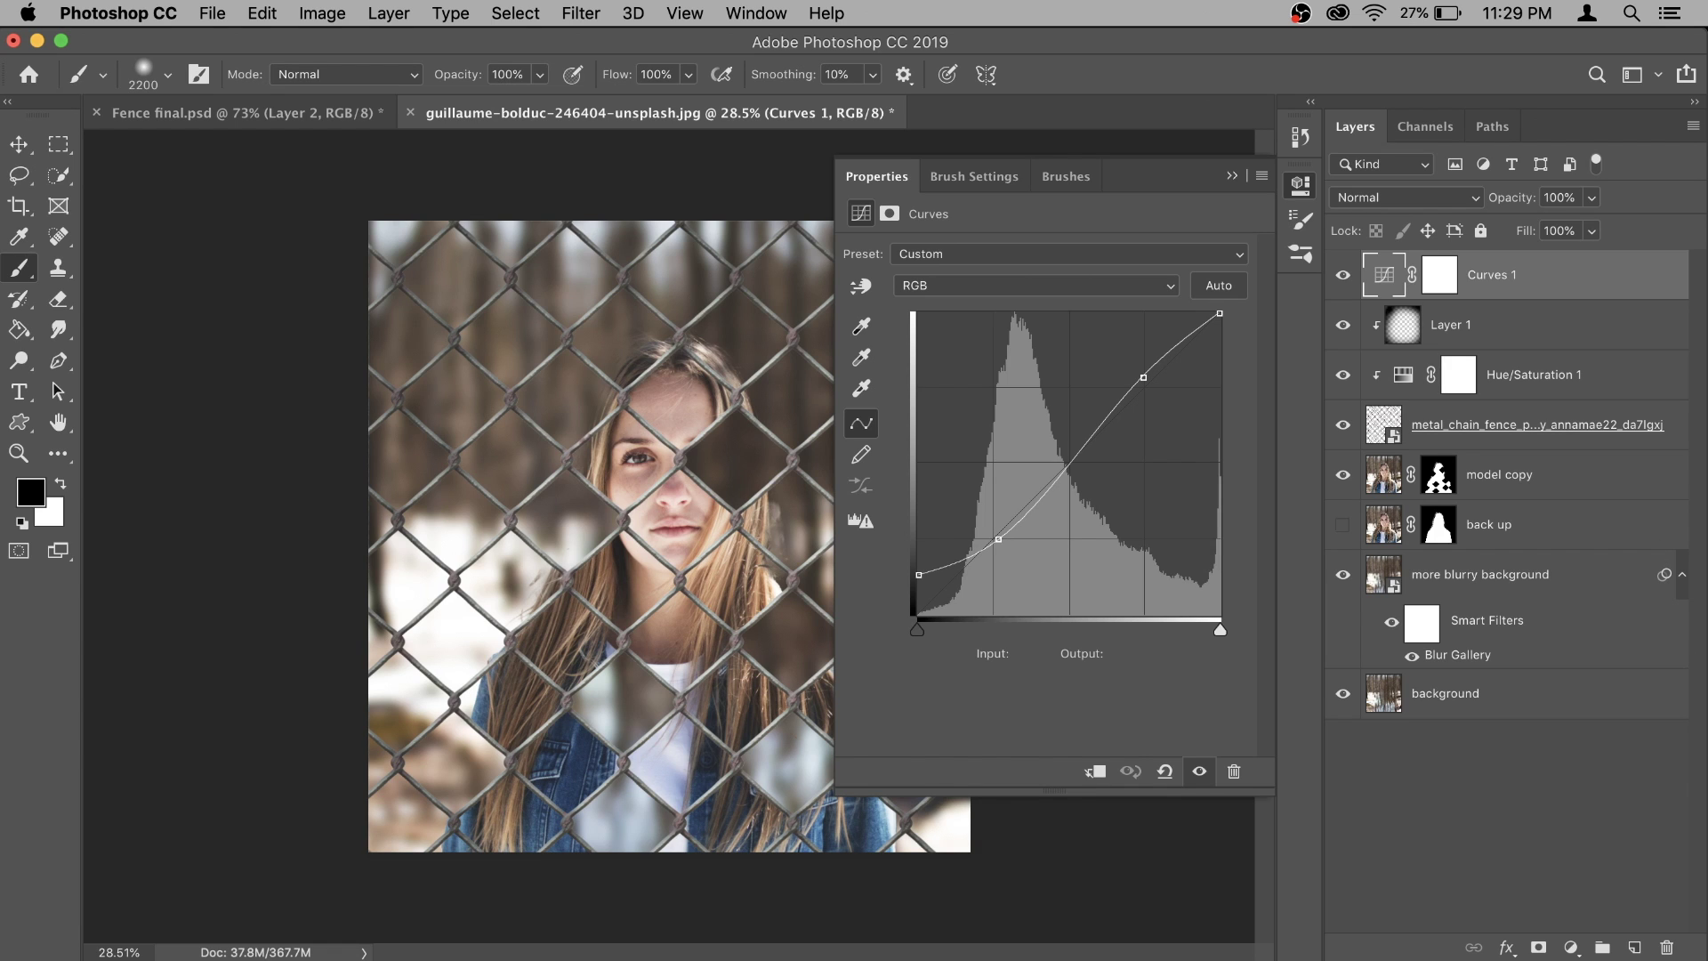
left_click(1571, 947)
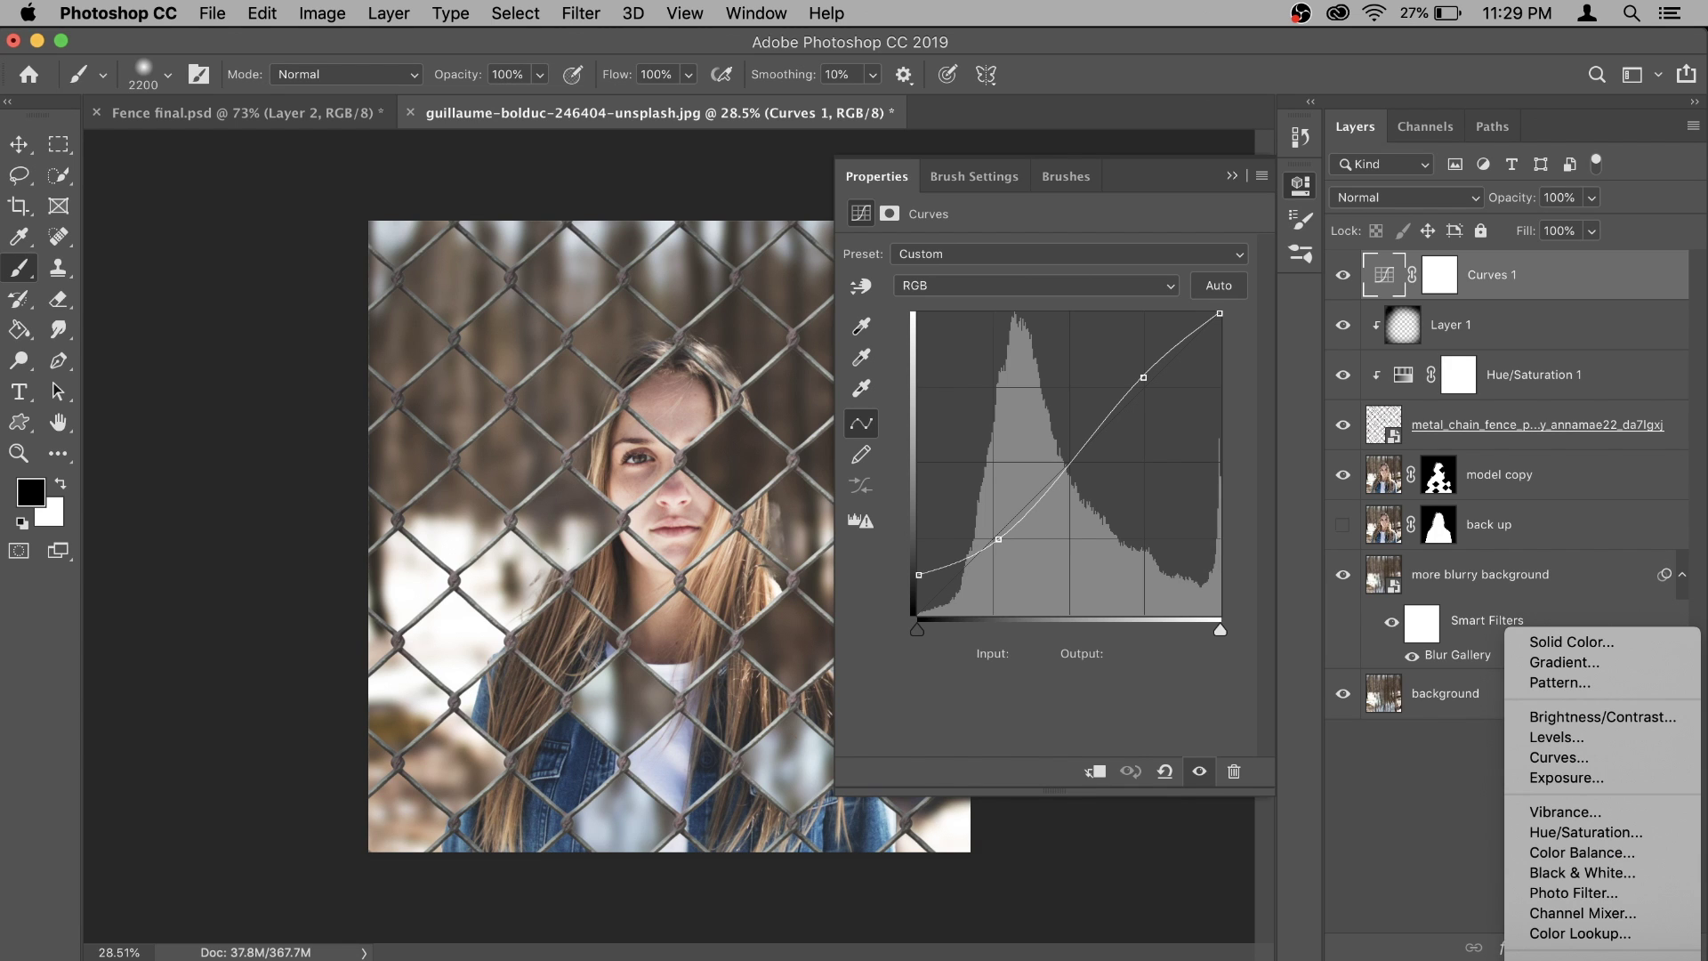
Add a Selective Color adjustment and set Cyans to Cyan +100, Black -56.
left_click(1580, 944)
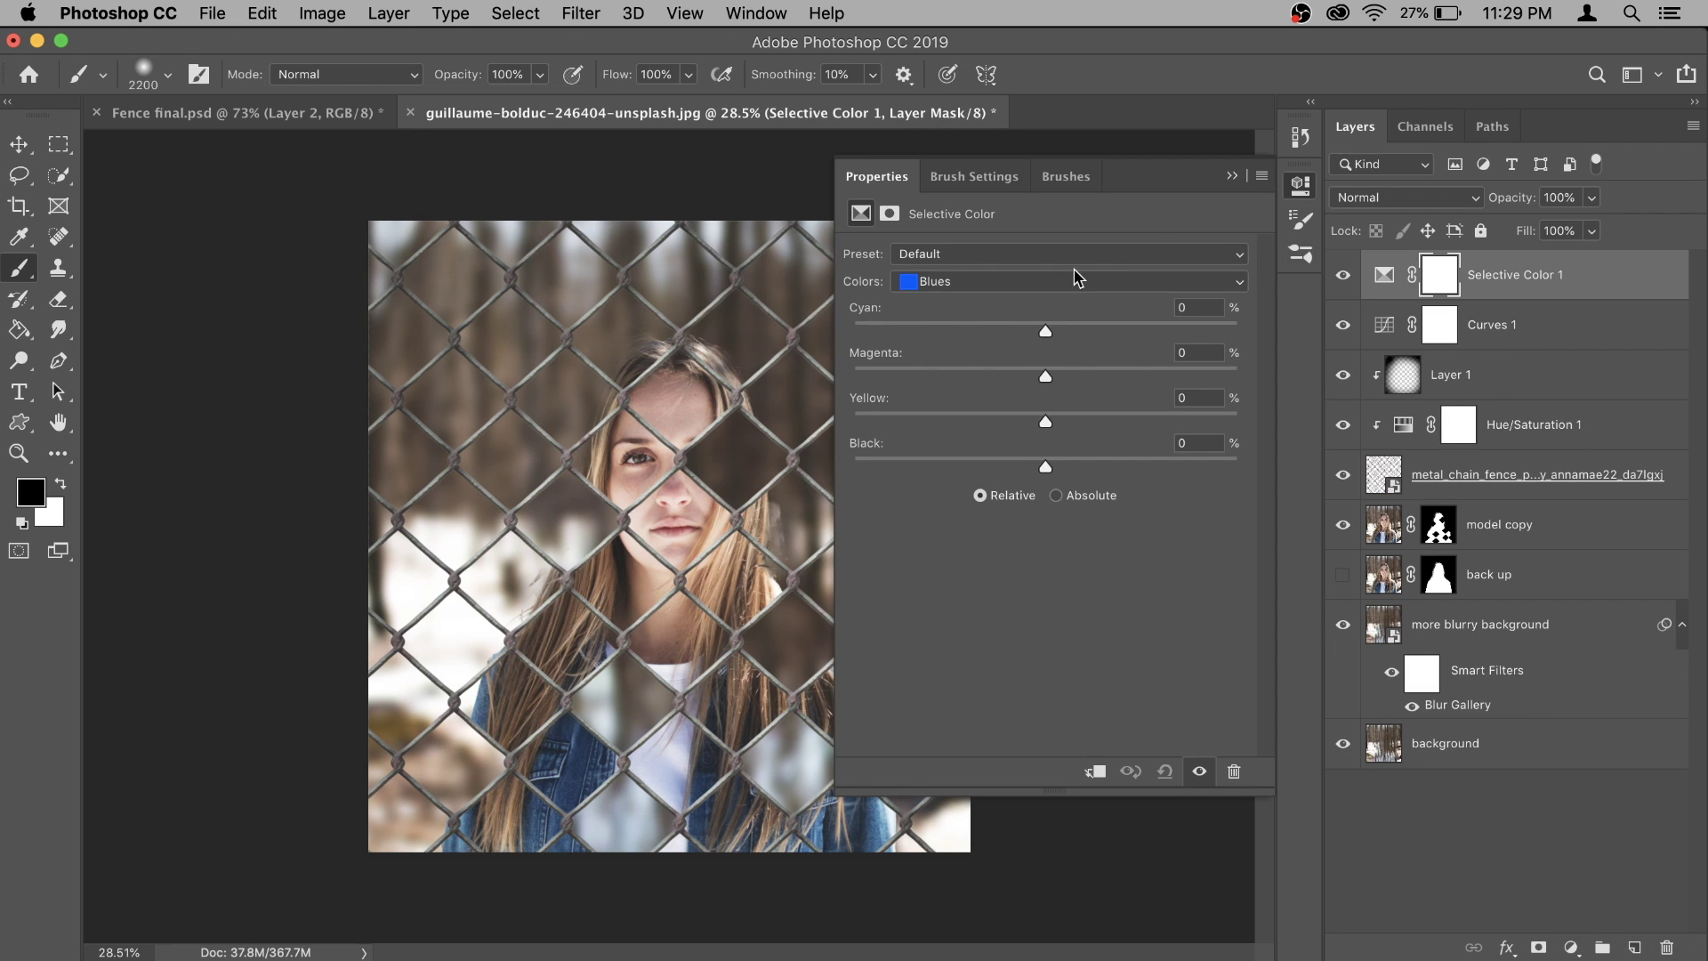
left_click(1047, 281)
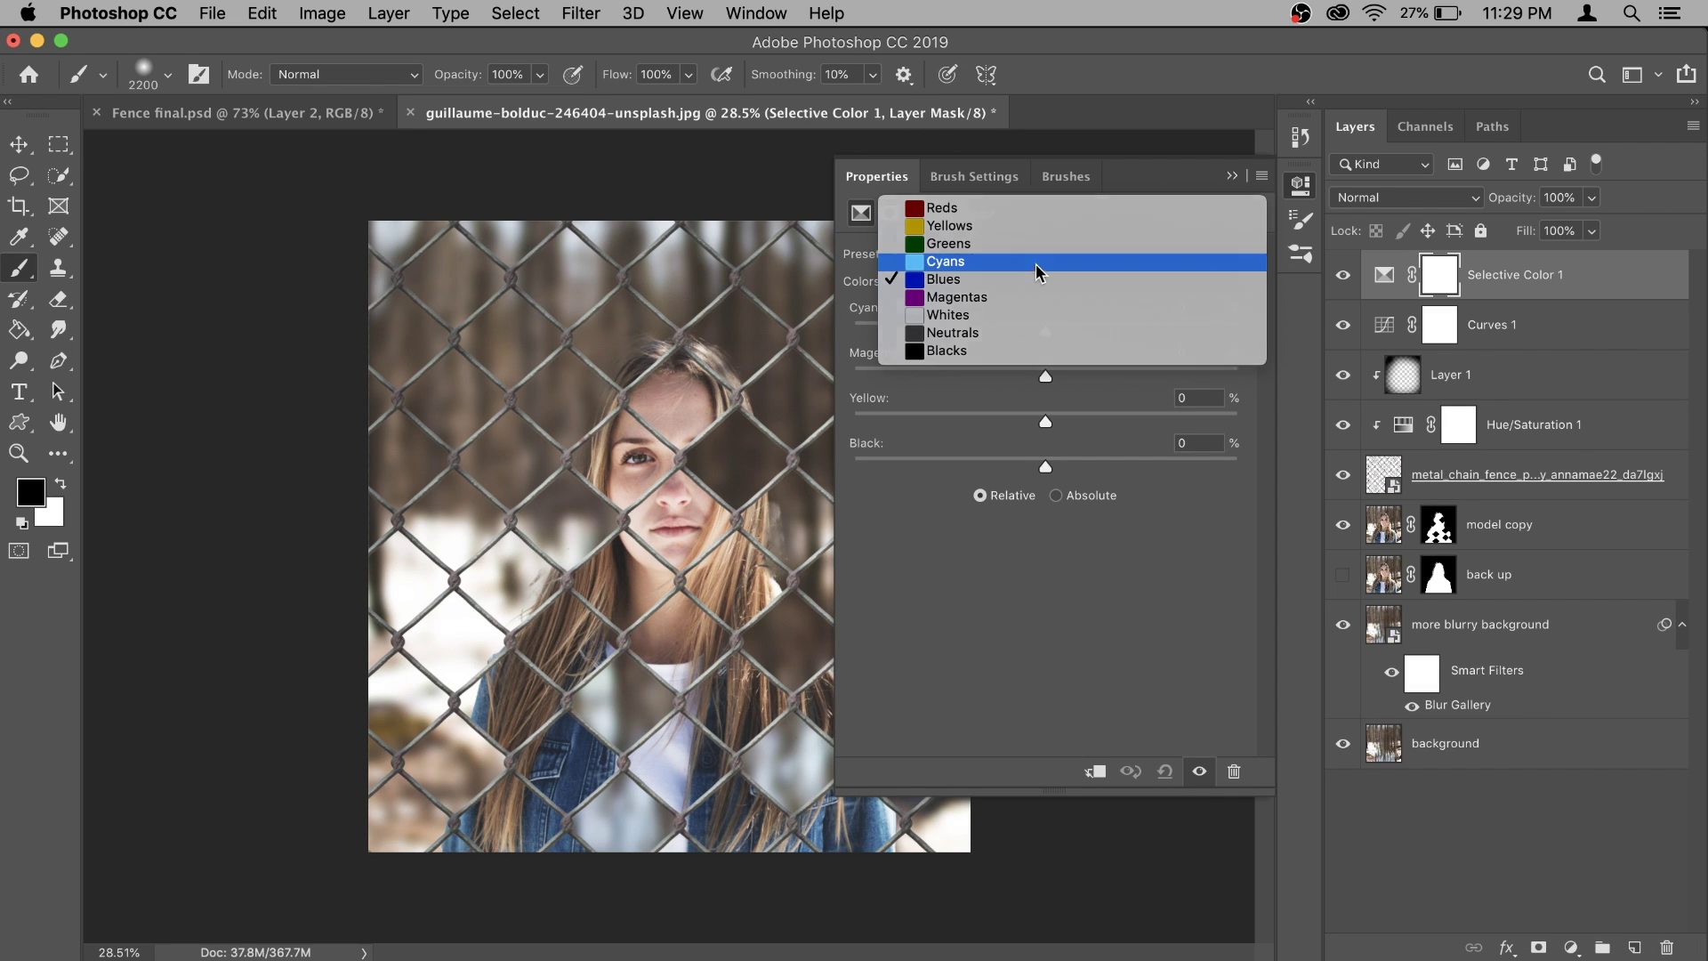
left_click(1036, 264)
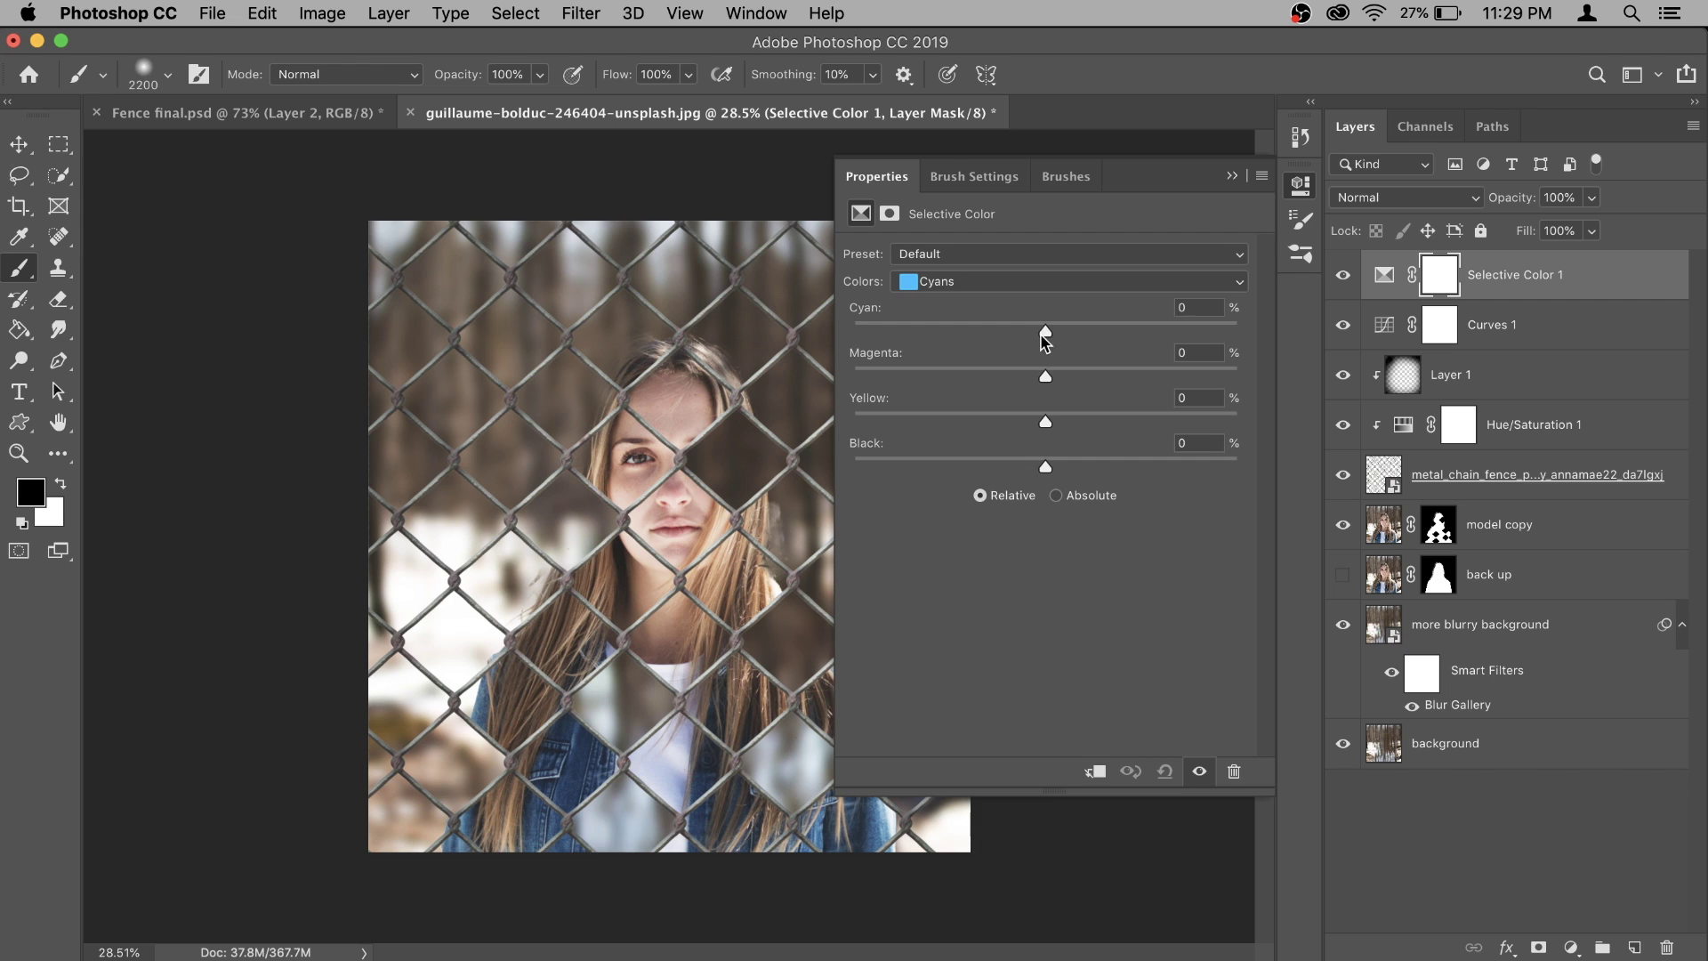
left_click_drag(1045, 334, 1237, 331)
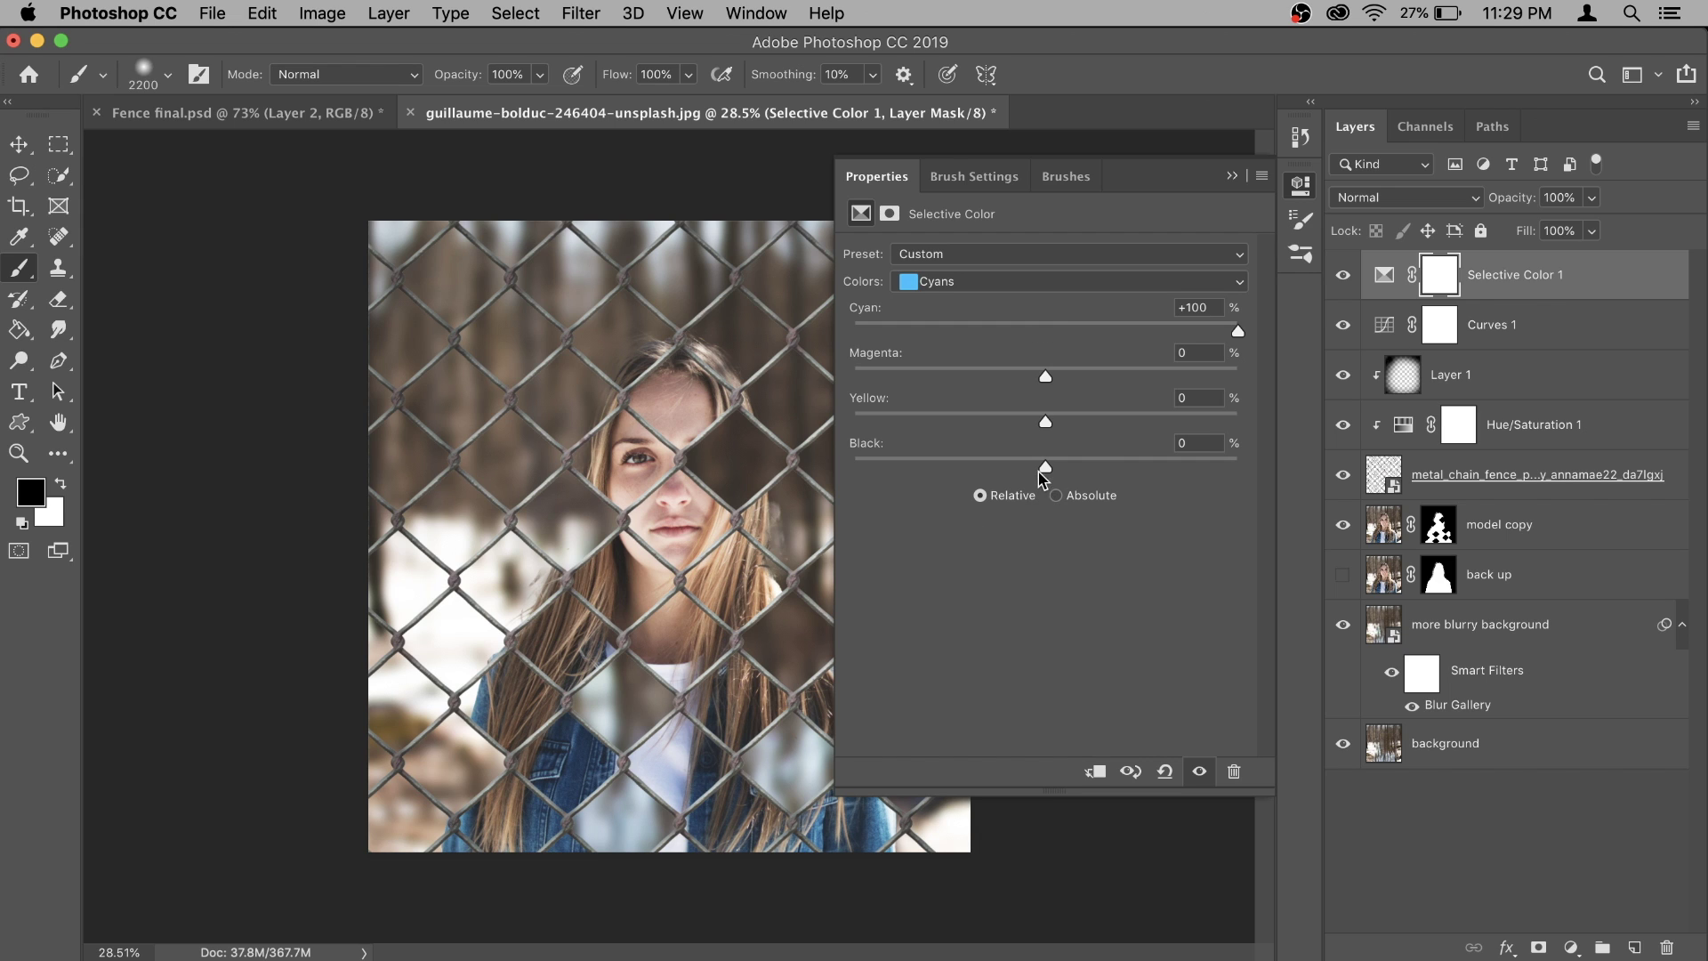
left_click_drag(1050, 478, 944, 472)
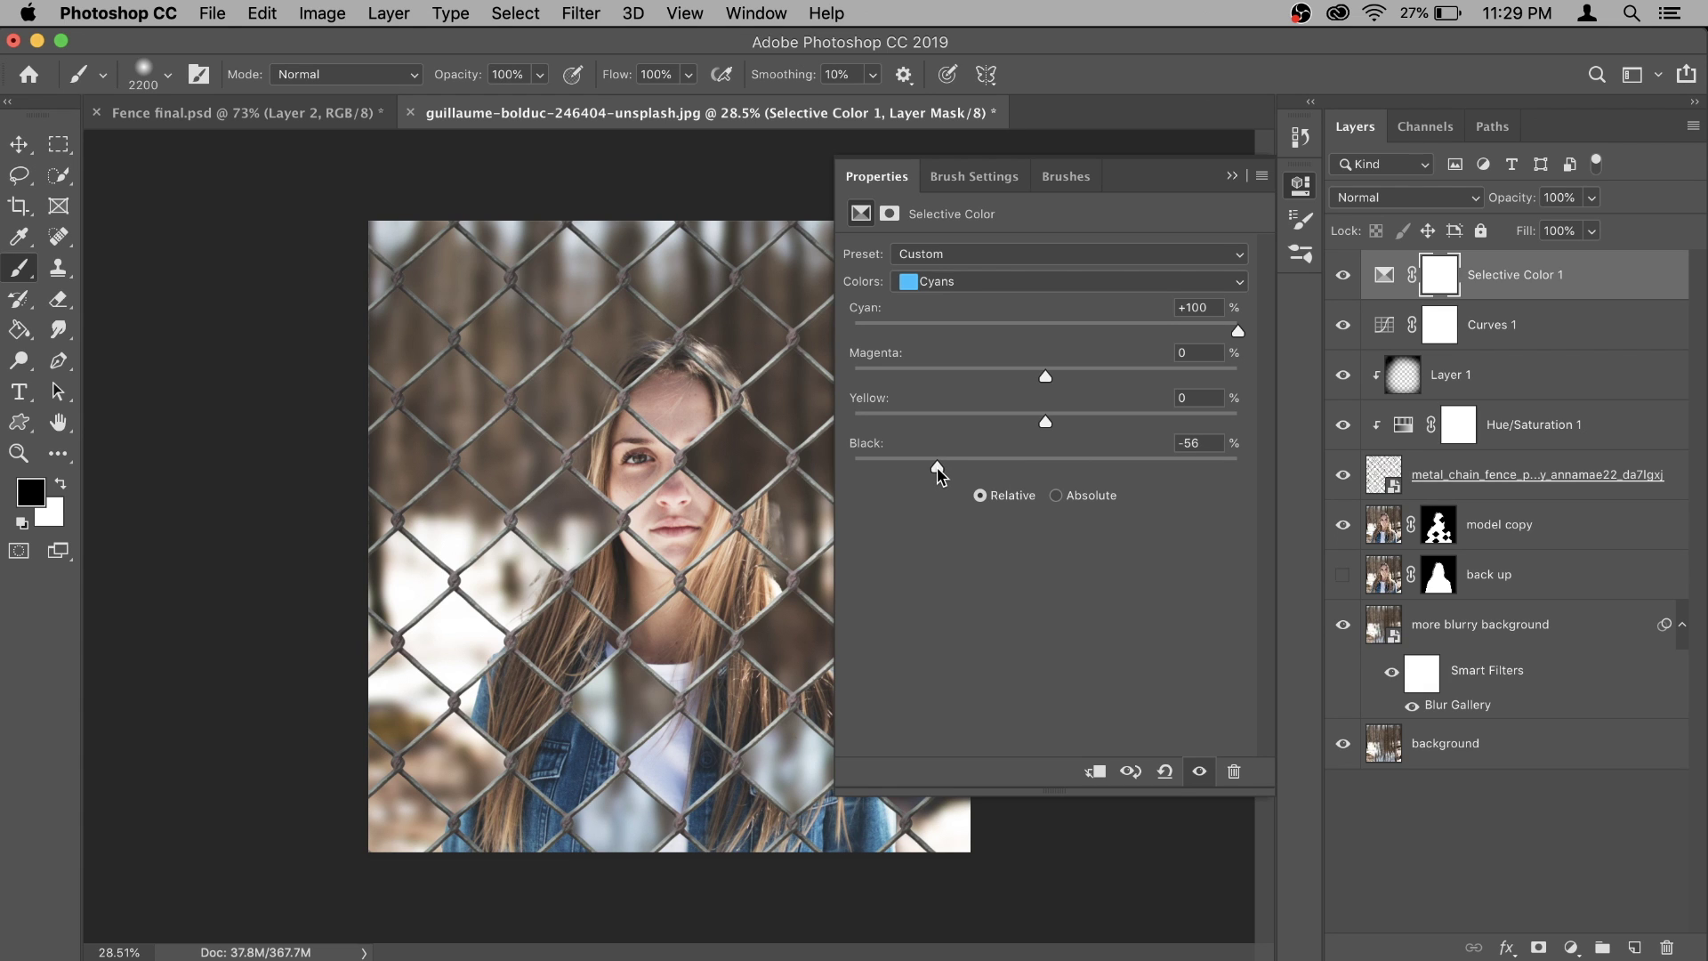
Set the Blues range to Cyan +100 and Black -44.
left_click(973, 289)
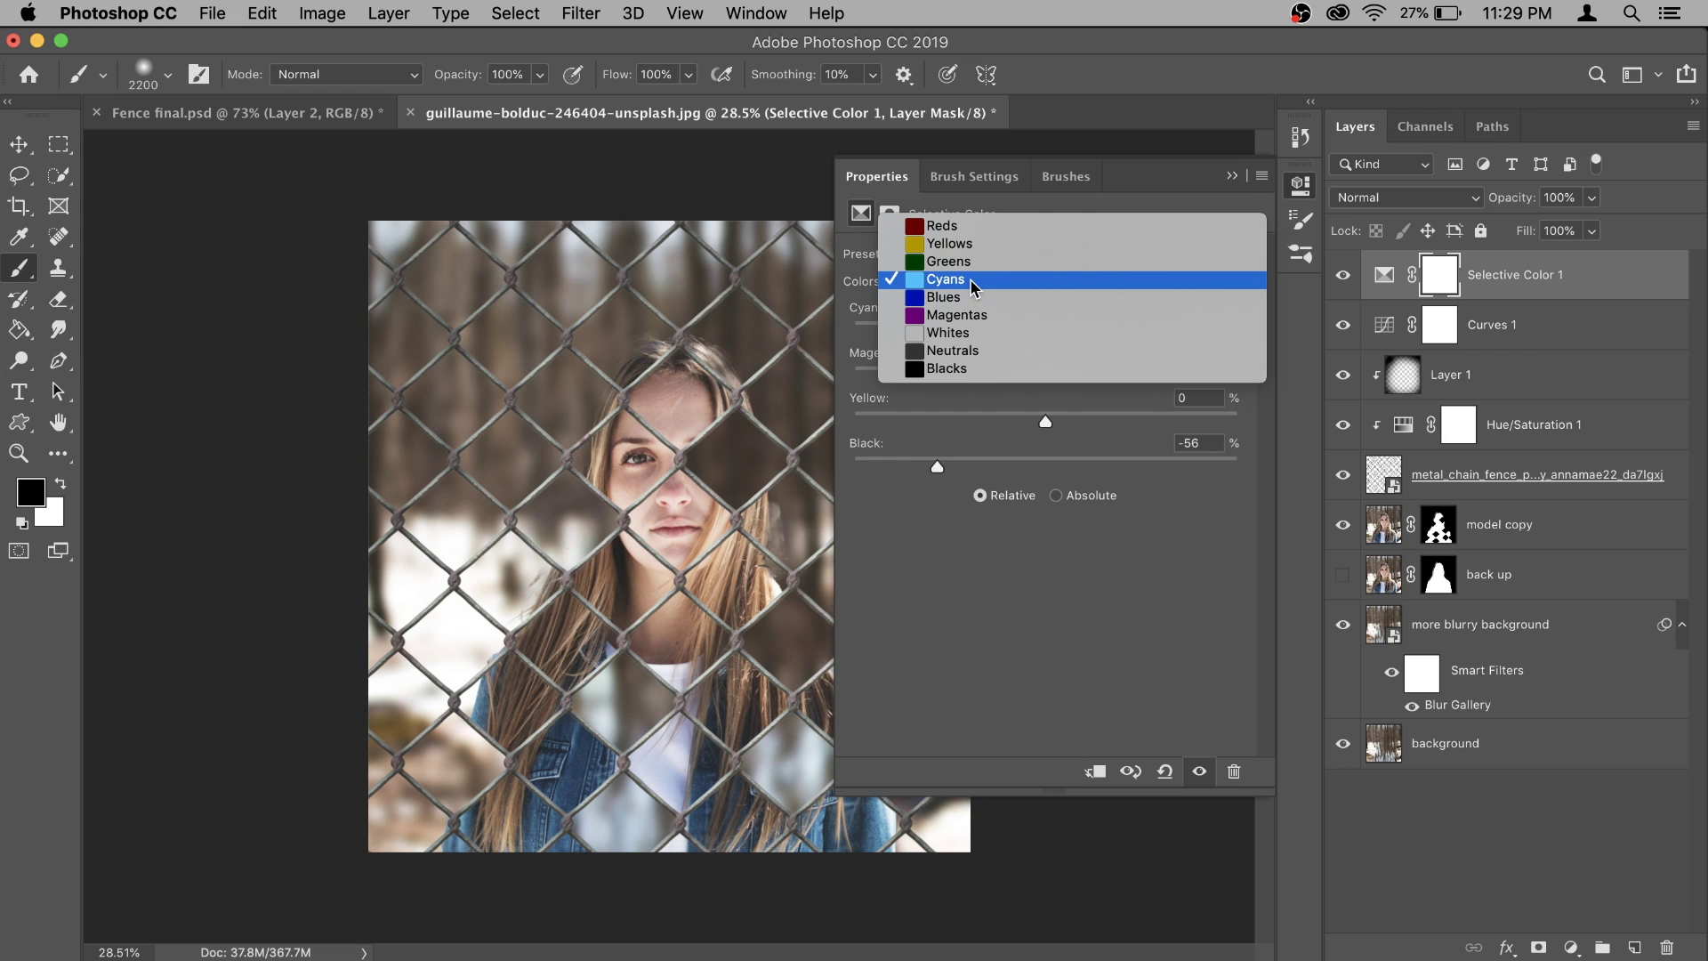
left_click(962, 292)
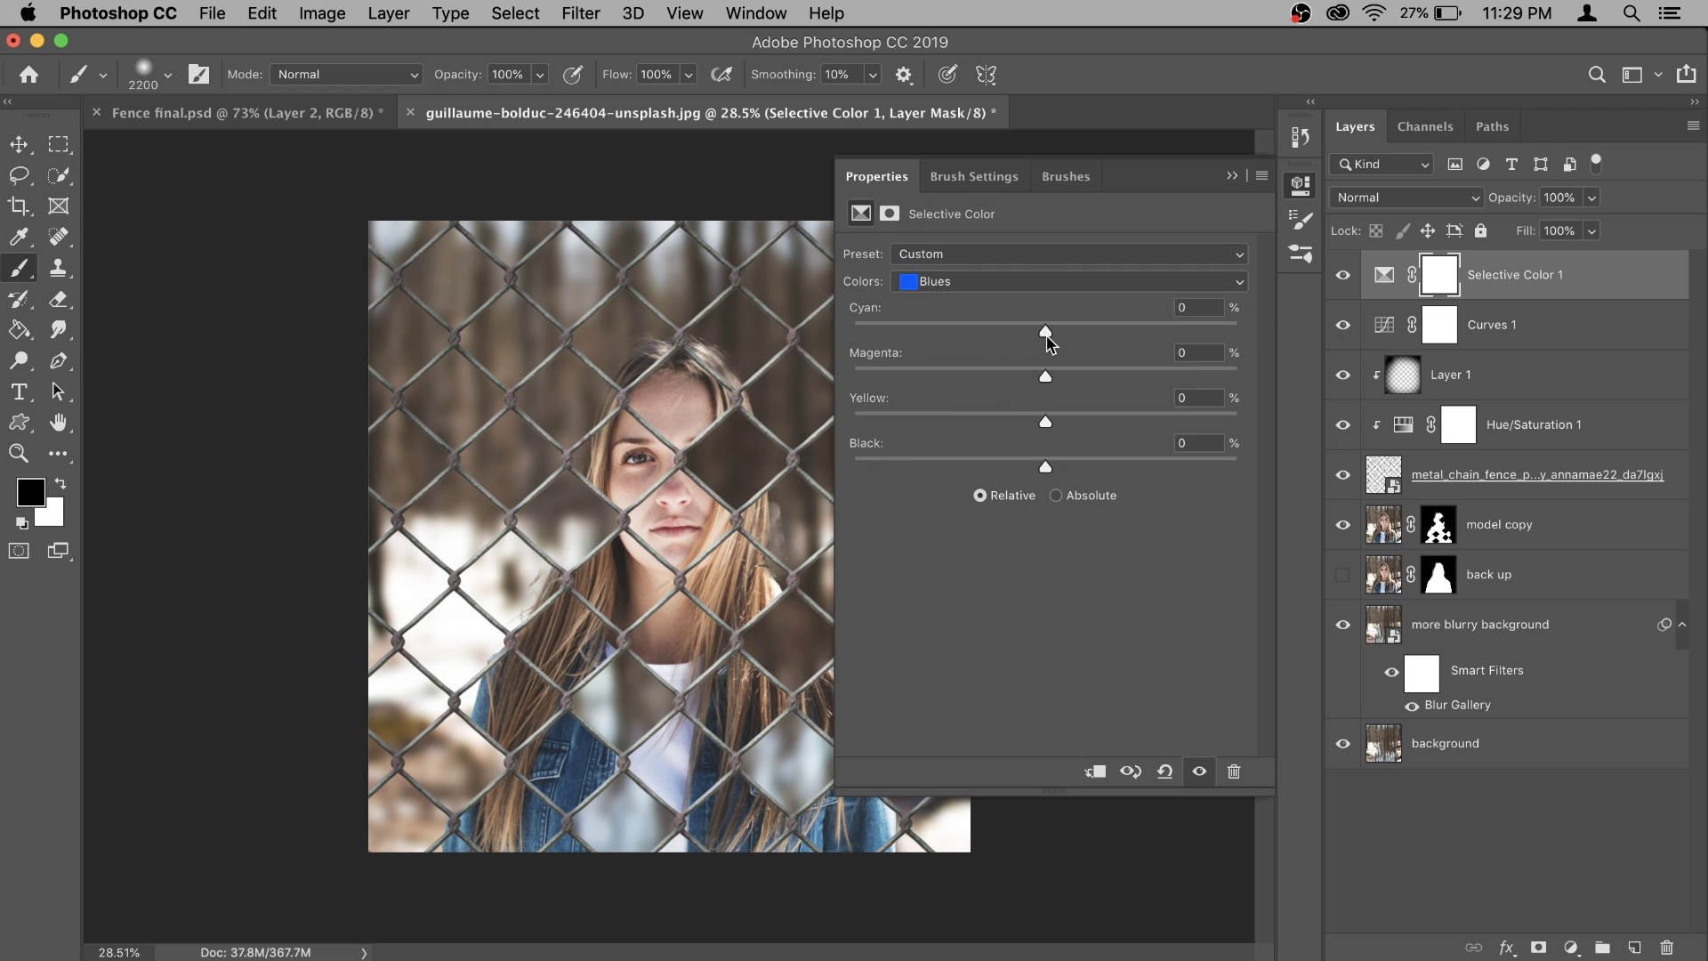
left_click_drag(1050, 342, 1453, 354)
left_click_drag(1050, 471, 962, 481)
Toggle Selective Color 1 off and back on to compare the result.
left_click(1232, 175)
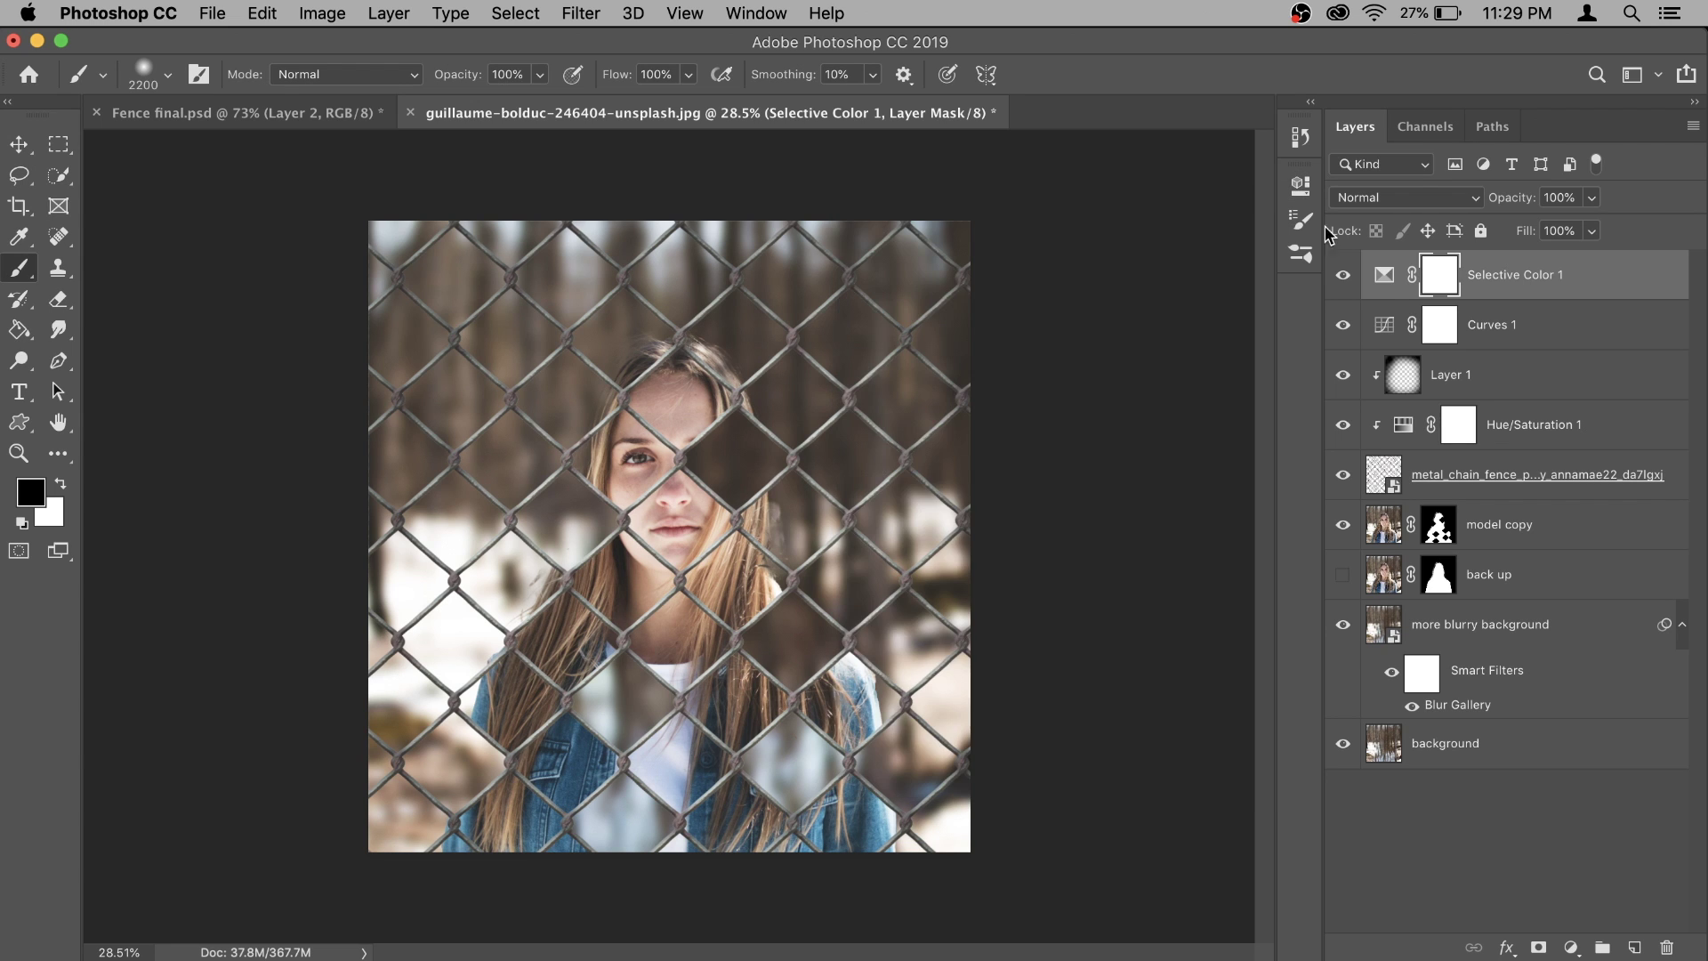
scroll(822, 582, "up", 1)
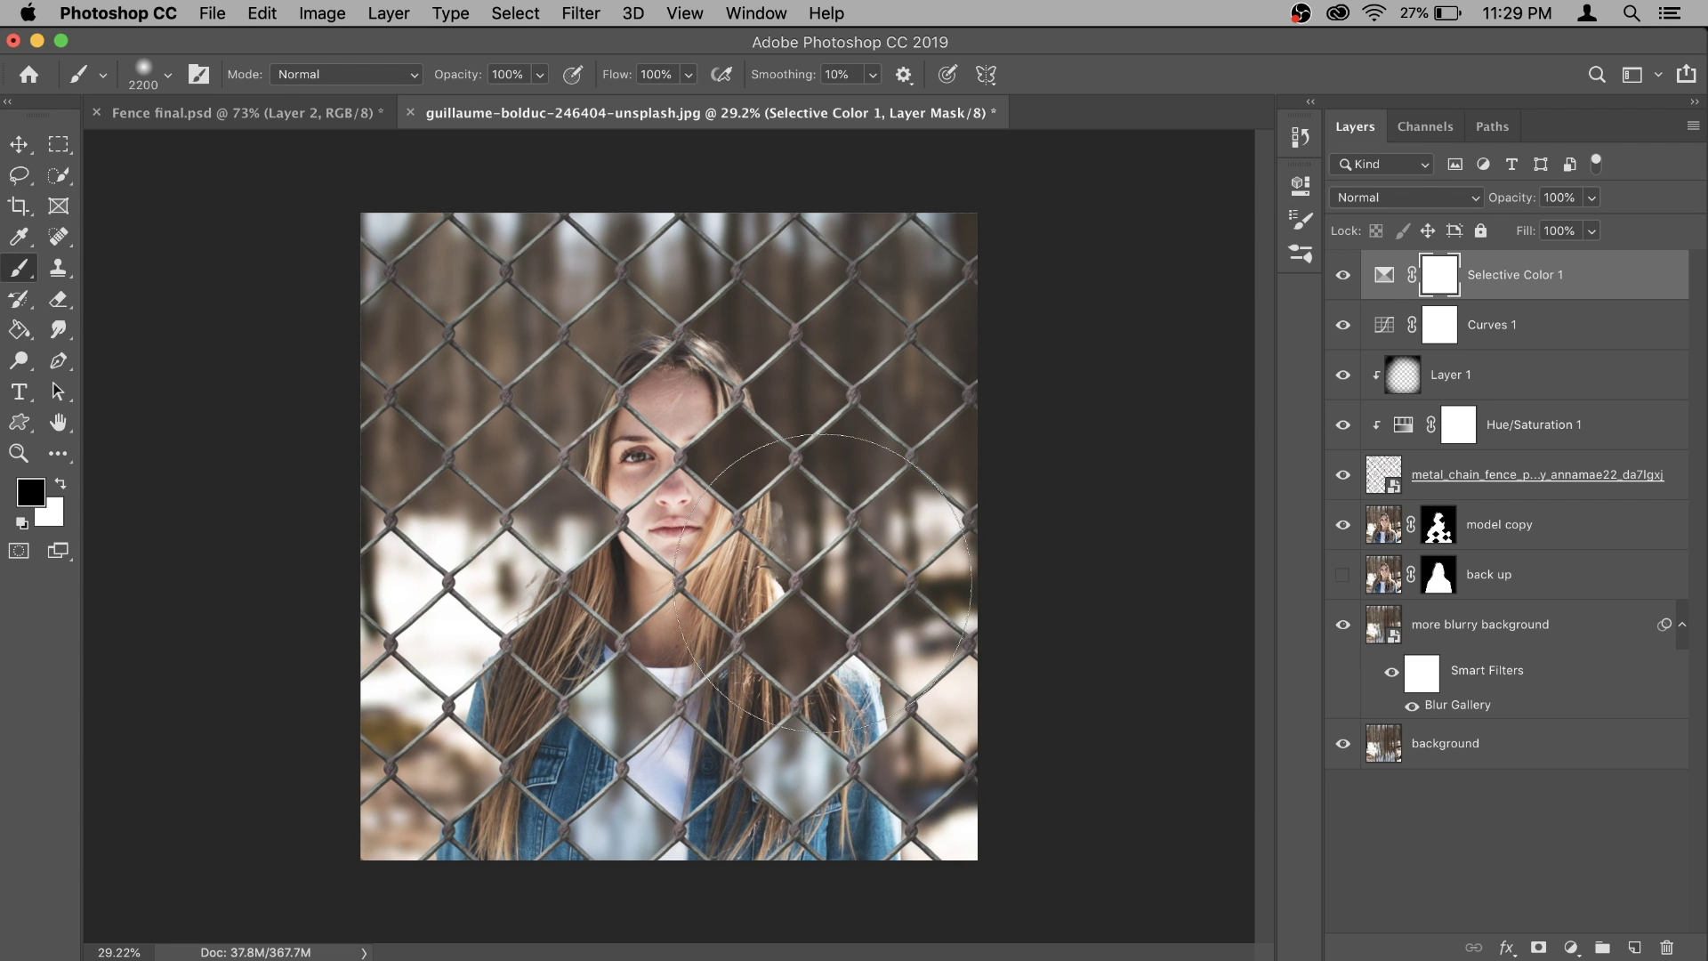
left_click(1343, 276)
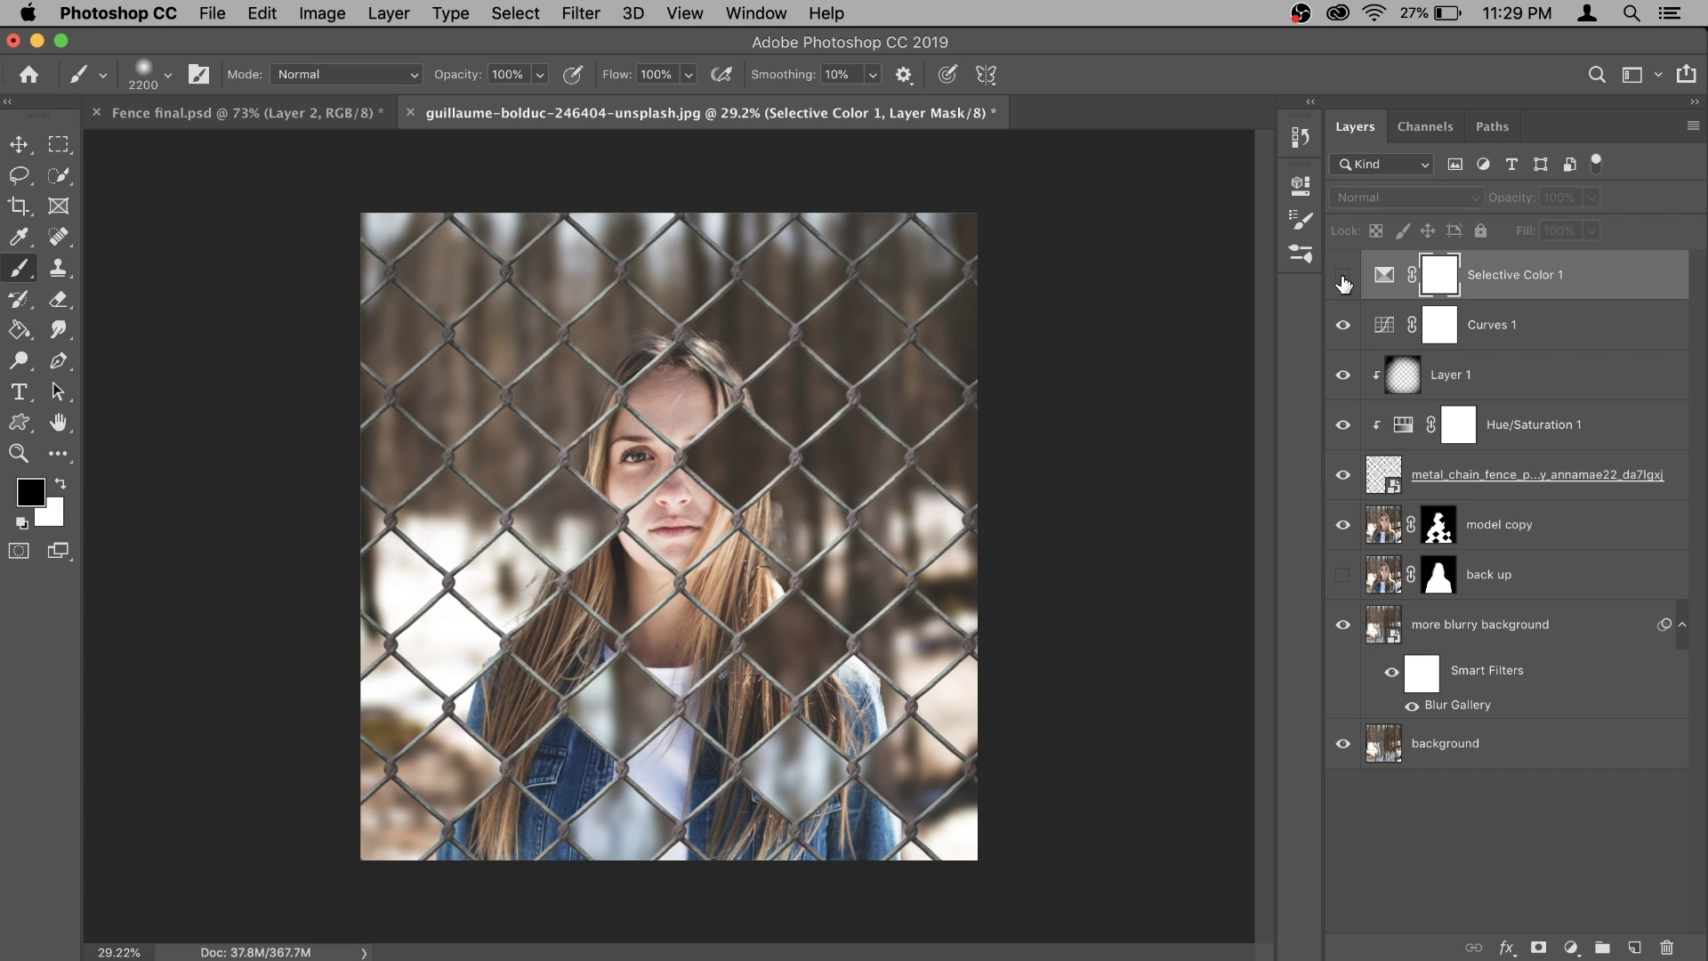
left_click(1343, 281)
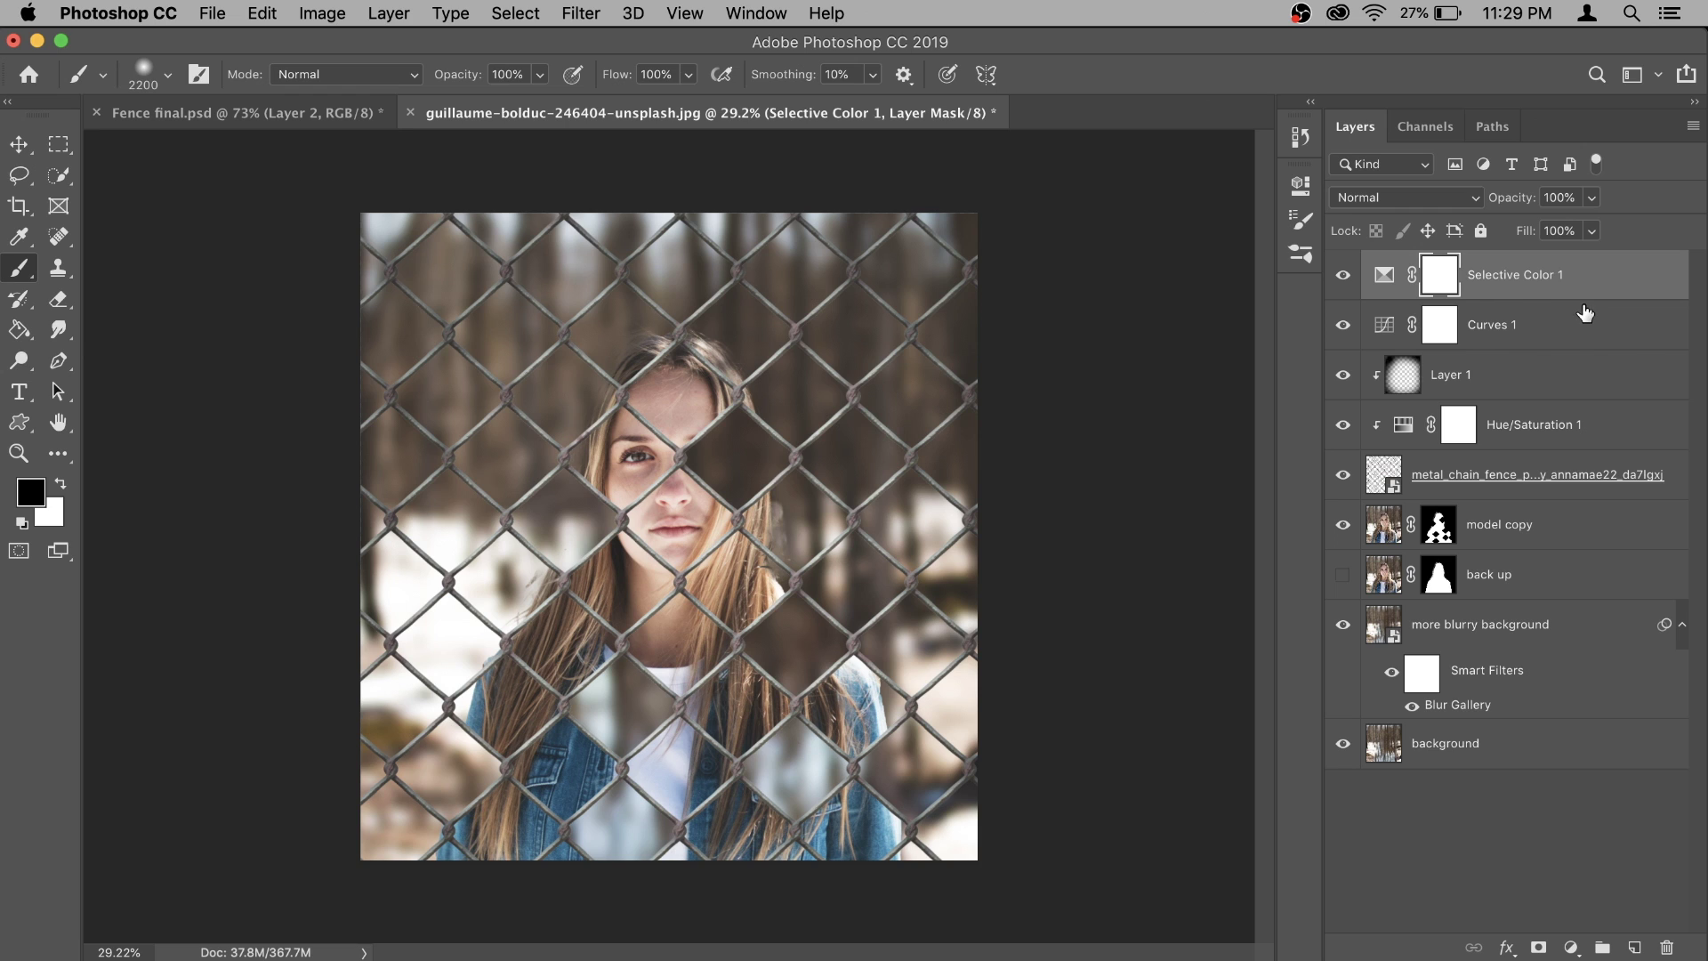
Add a Vibrance adjustment layer with Vibrance at +74.
left_click(1567, 948)
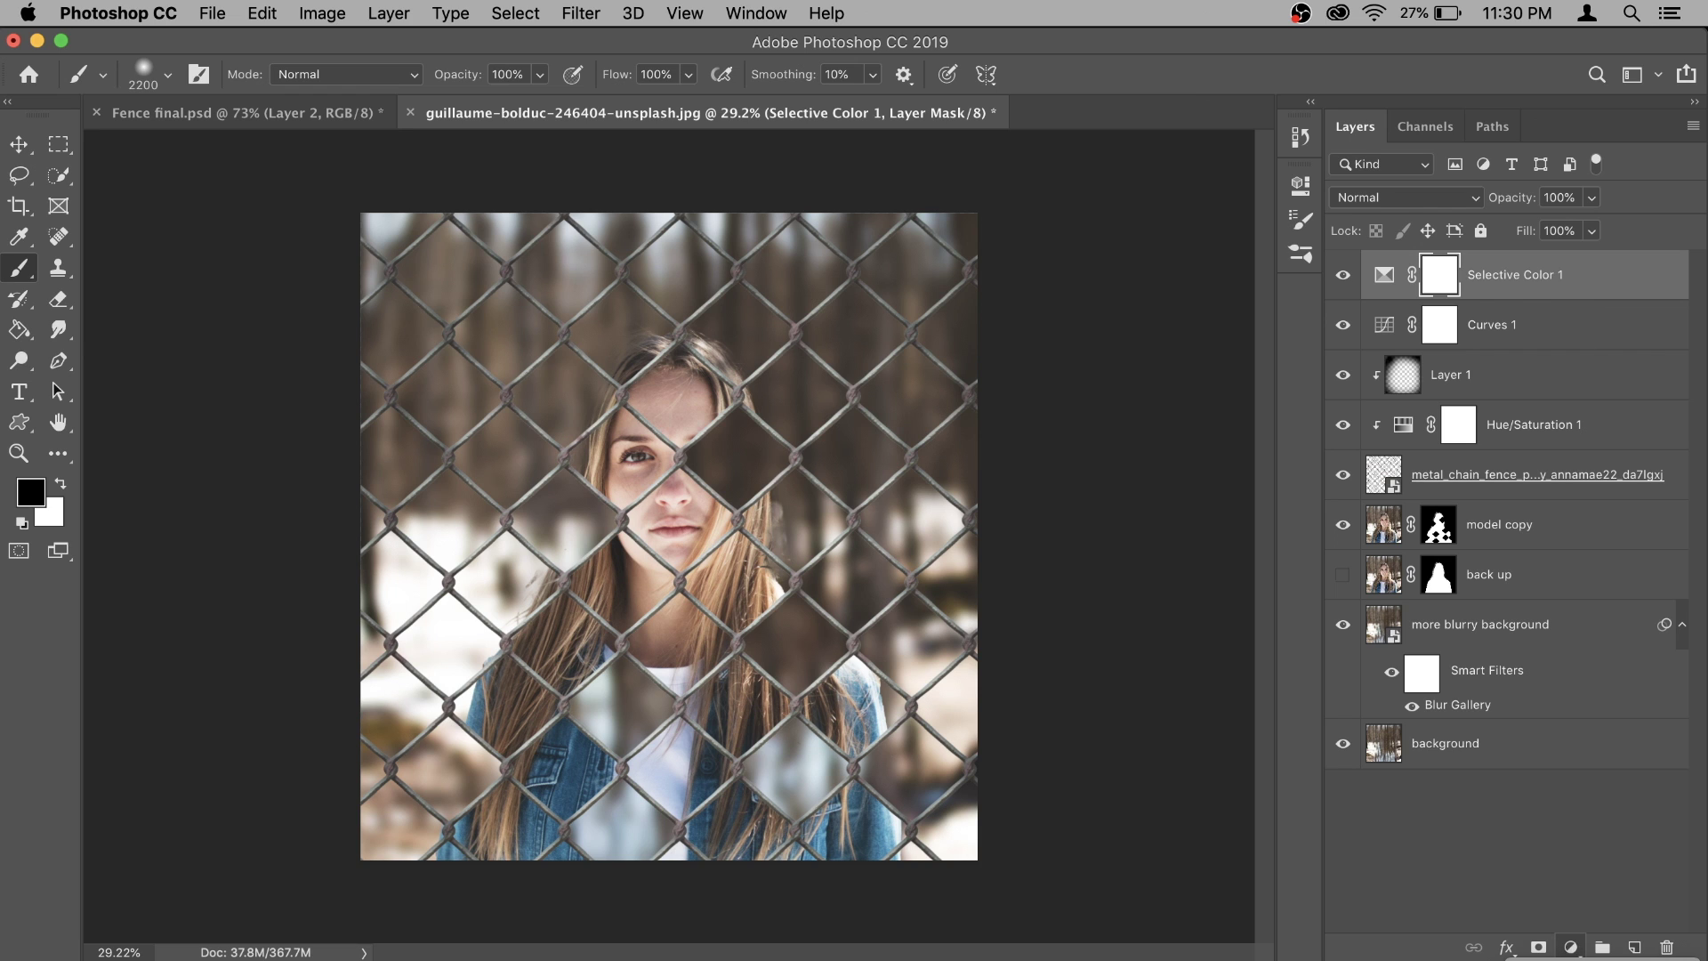
left_click(1576, 817)
left_click_drag(1046, 278, 1183, 281)
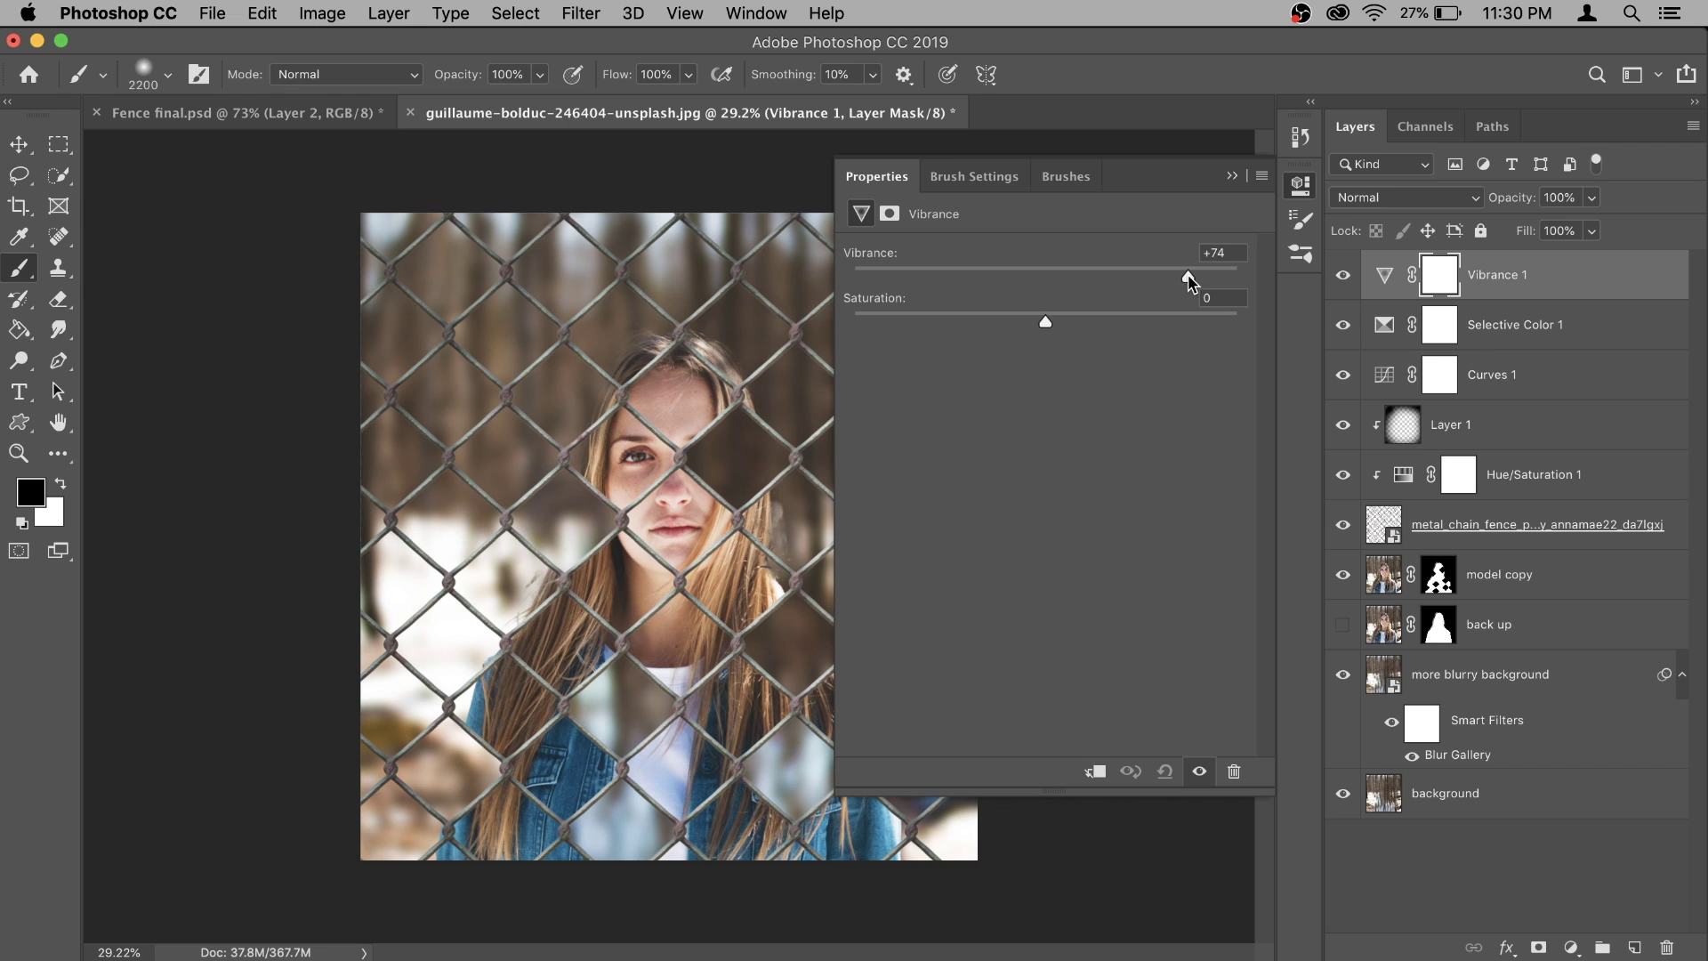
Hide the three colour adjustments to compare, then reopen the Curves 1 settings.
left_click(1232, 175)
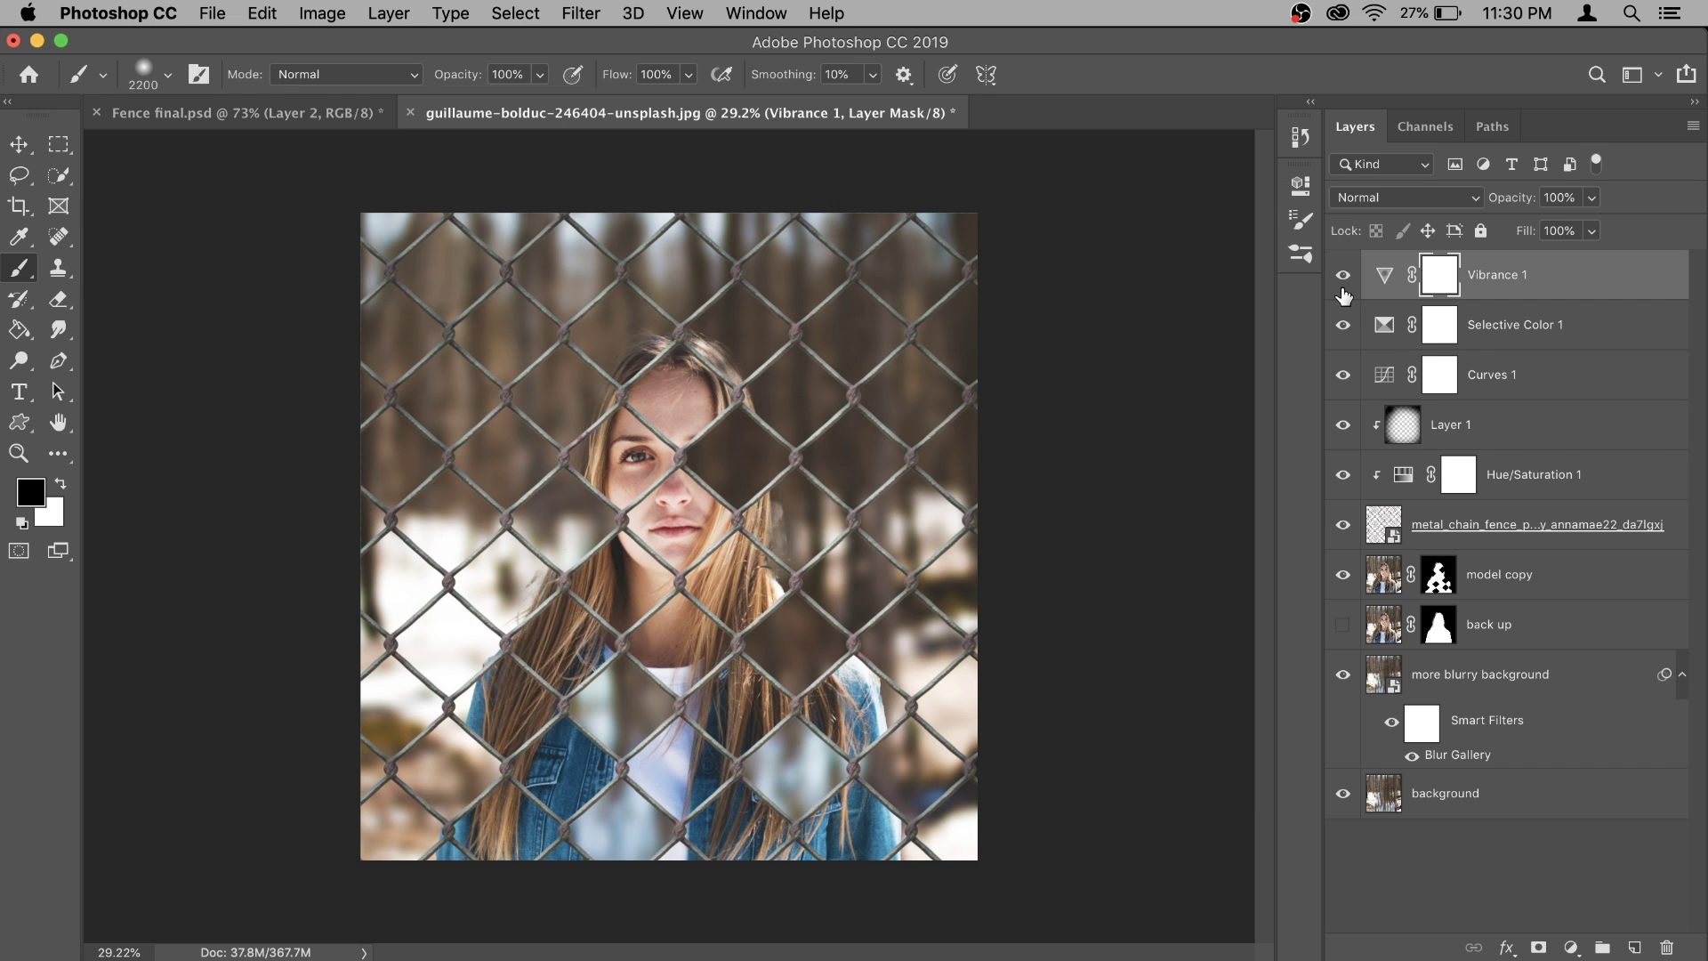
mouse_move(1342, 277)
left_mouse_down()
mouse_move(1346, 366)
mouse_move(1336, 289)
left_mouse_up()
double_click(1384, 375)
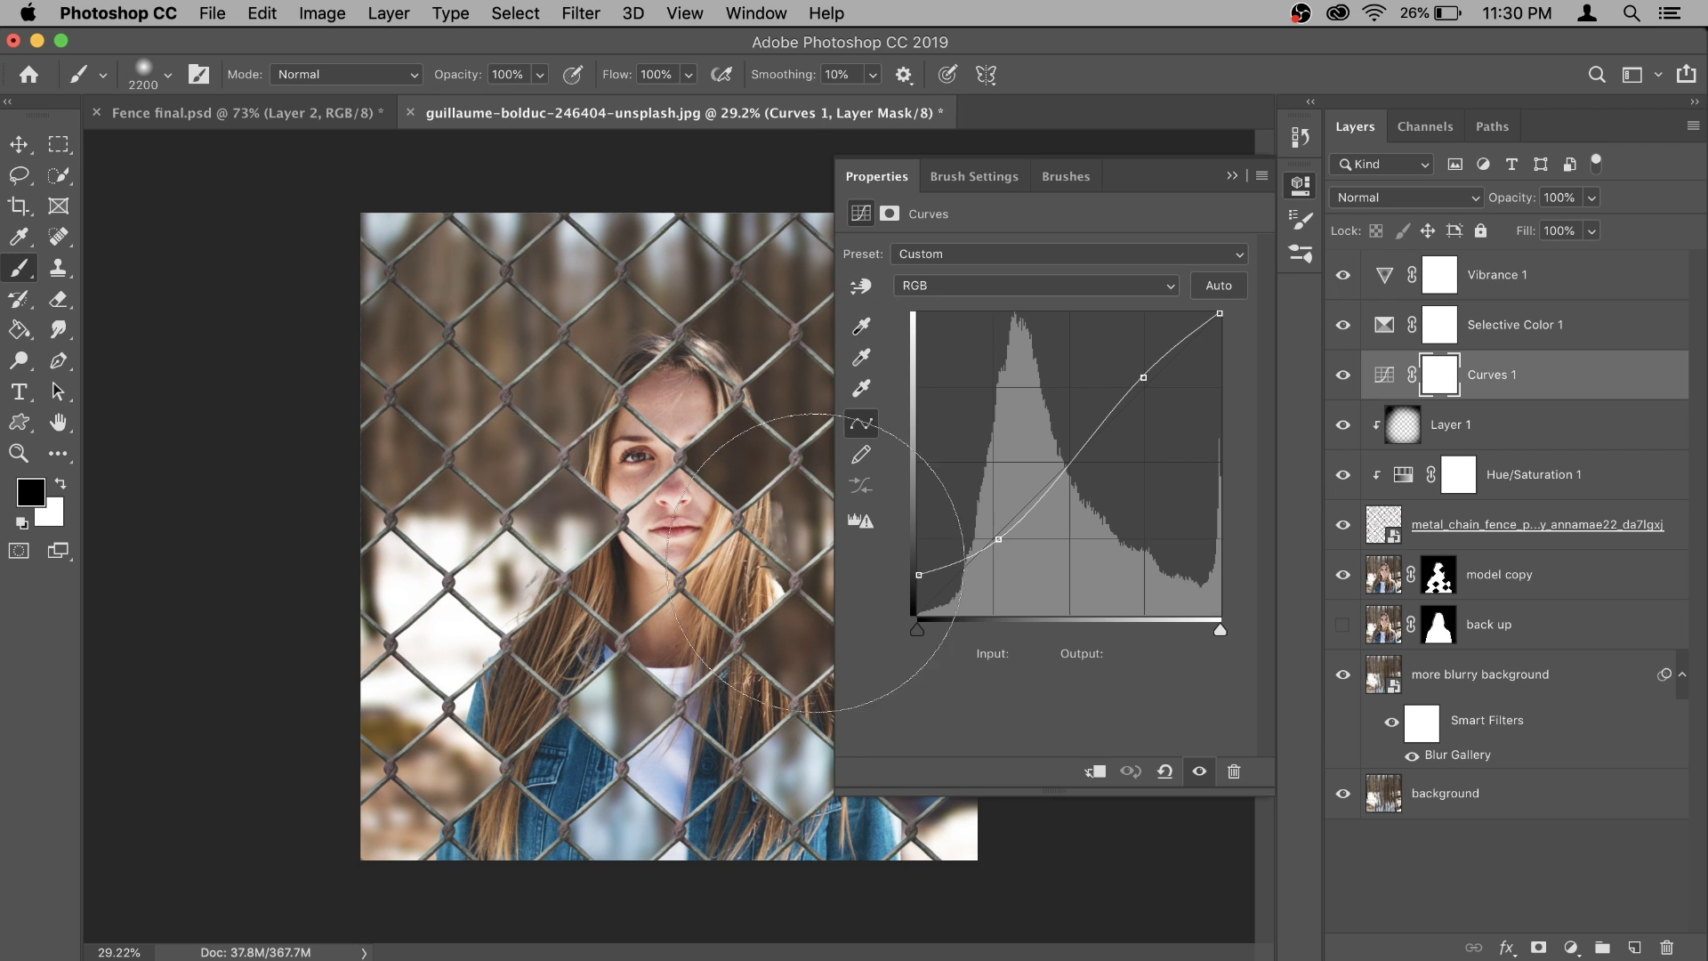
Nudge the Curves 1 highlight point up, then reapply the background Field Blur at 70 px.
left_click(1143, 376)
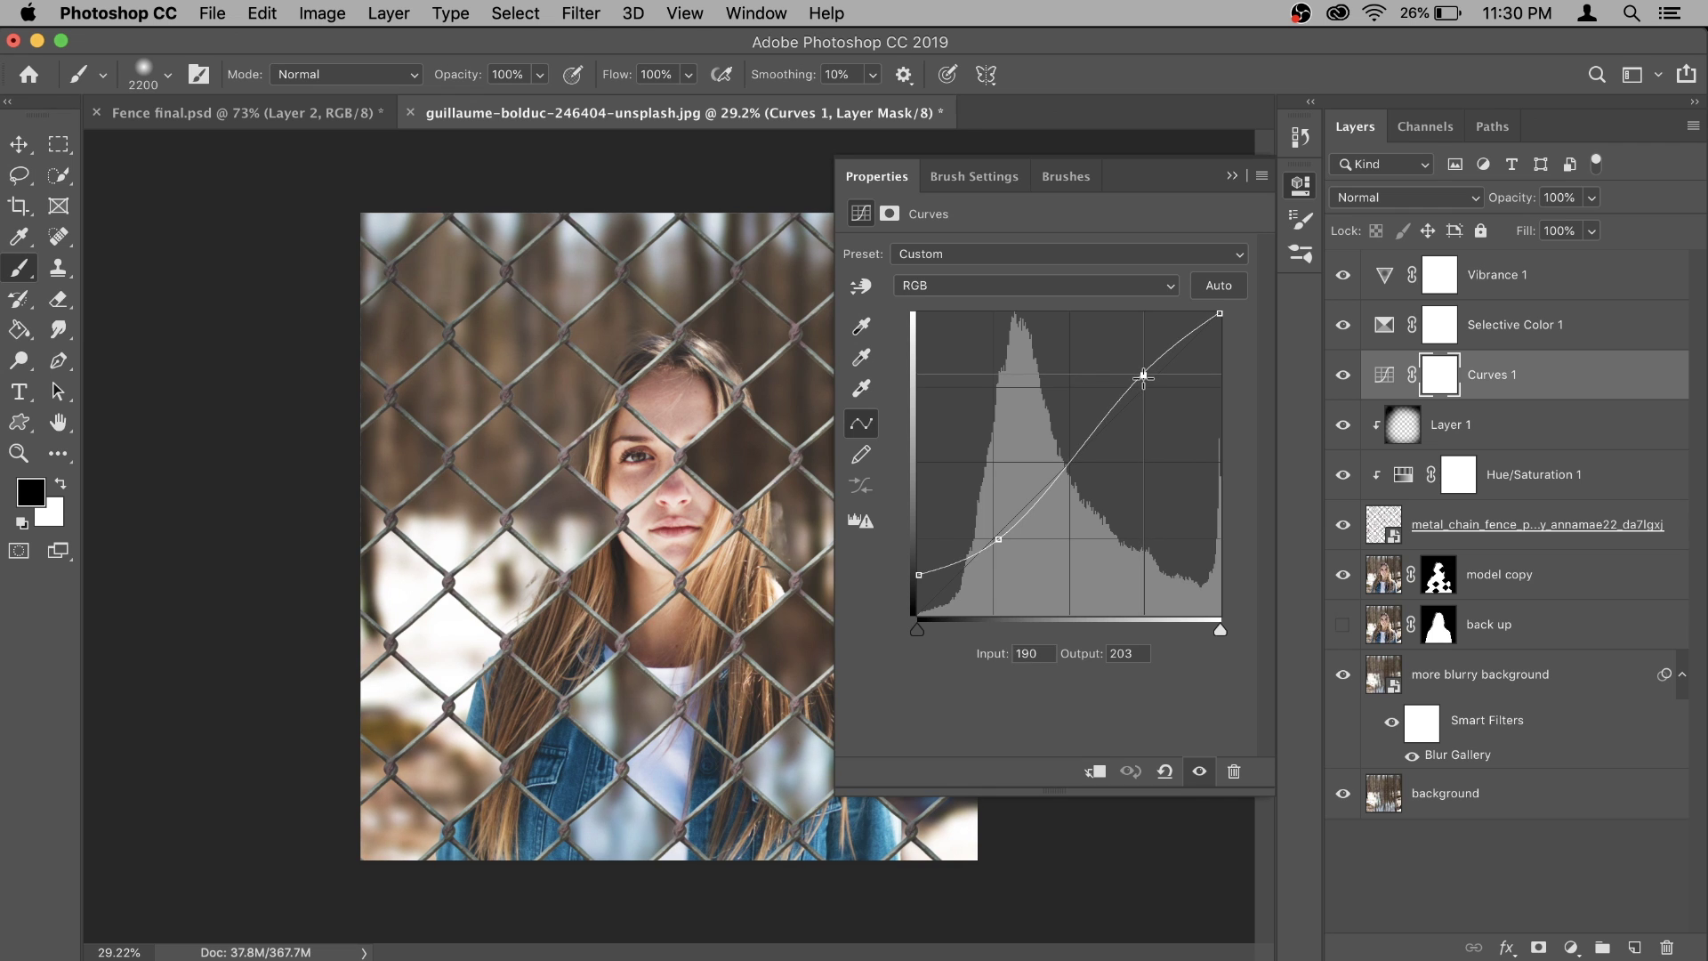
left_click(1232, 176)
double_click(1457, 755)
left_click(1573, 223)
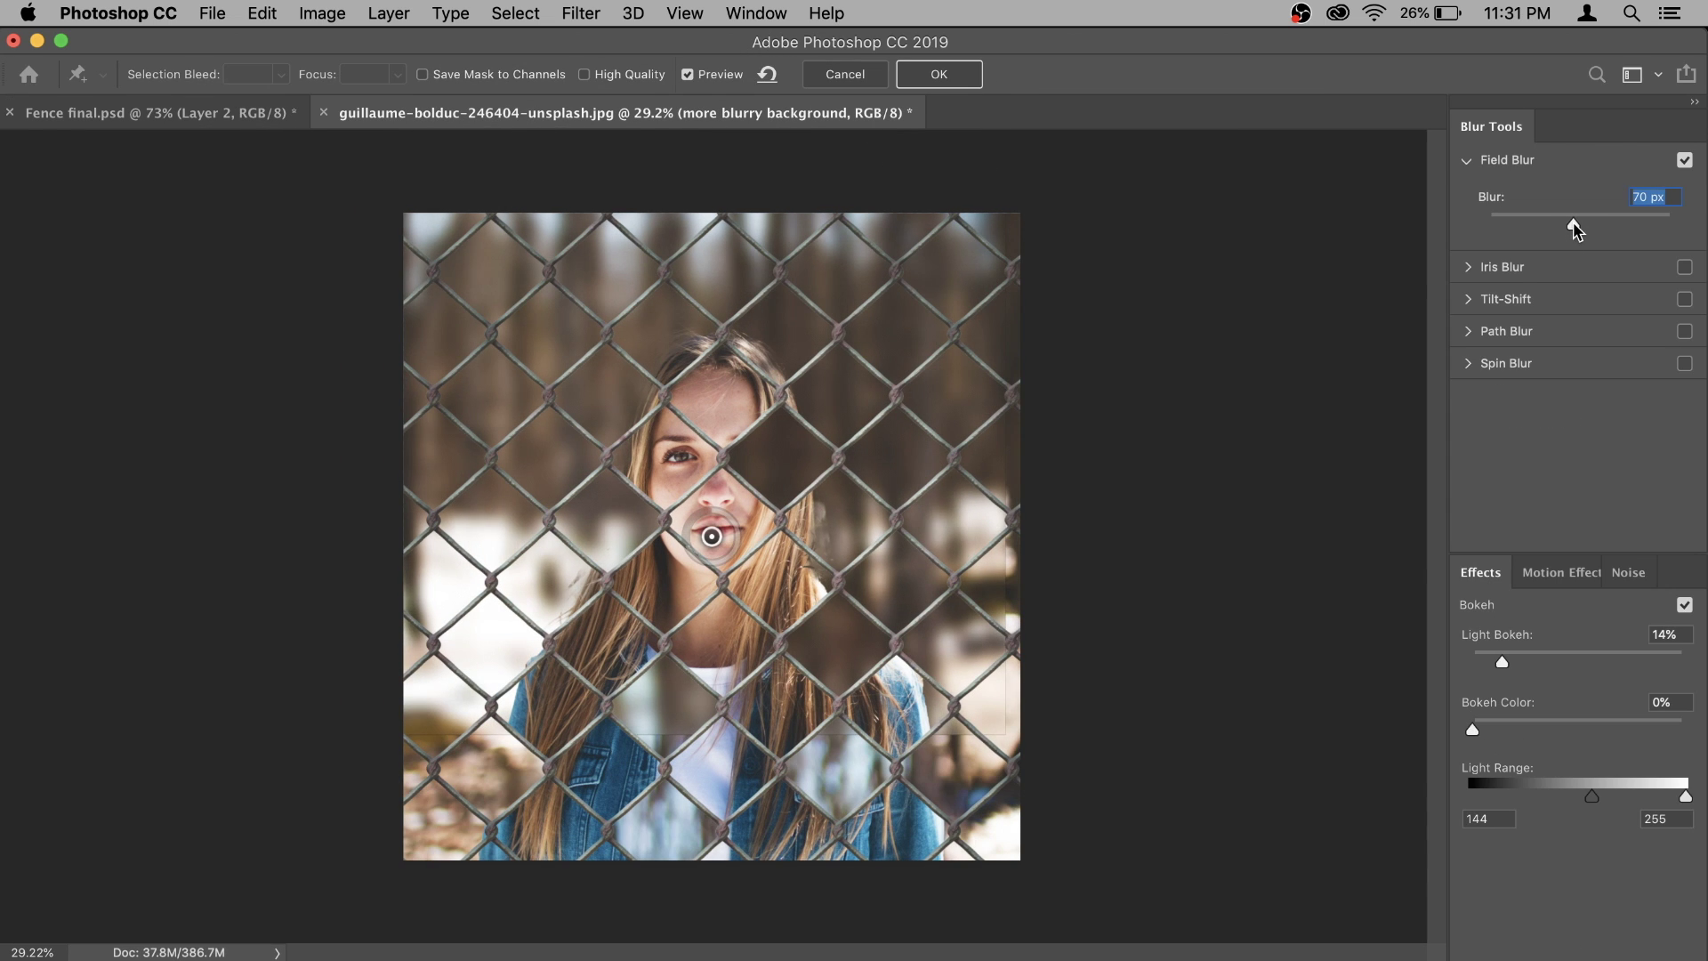
left_click(926, 80)
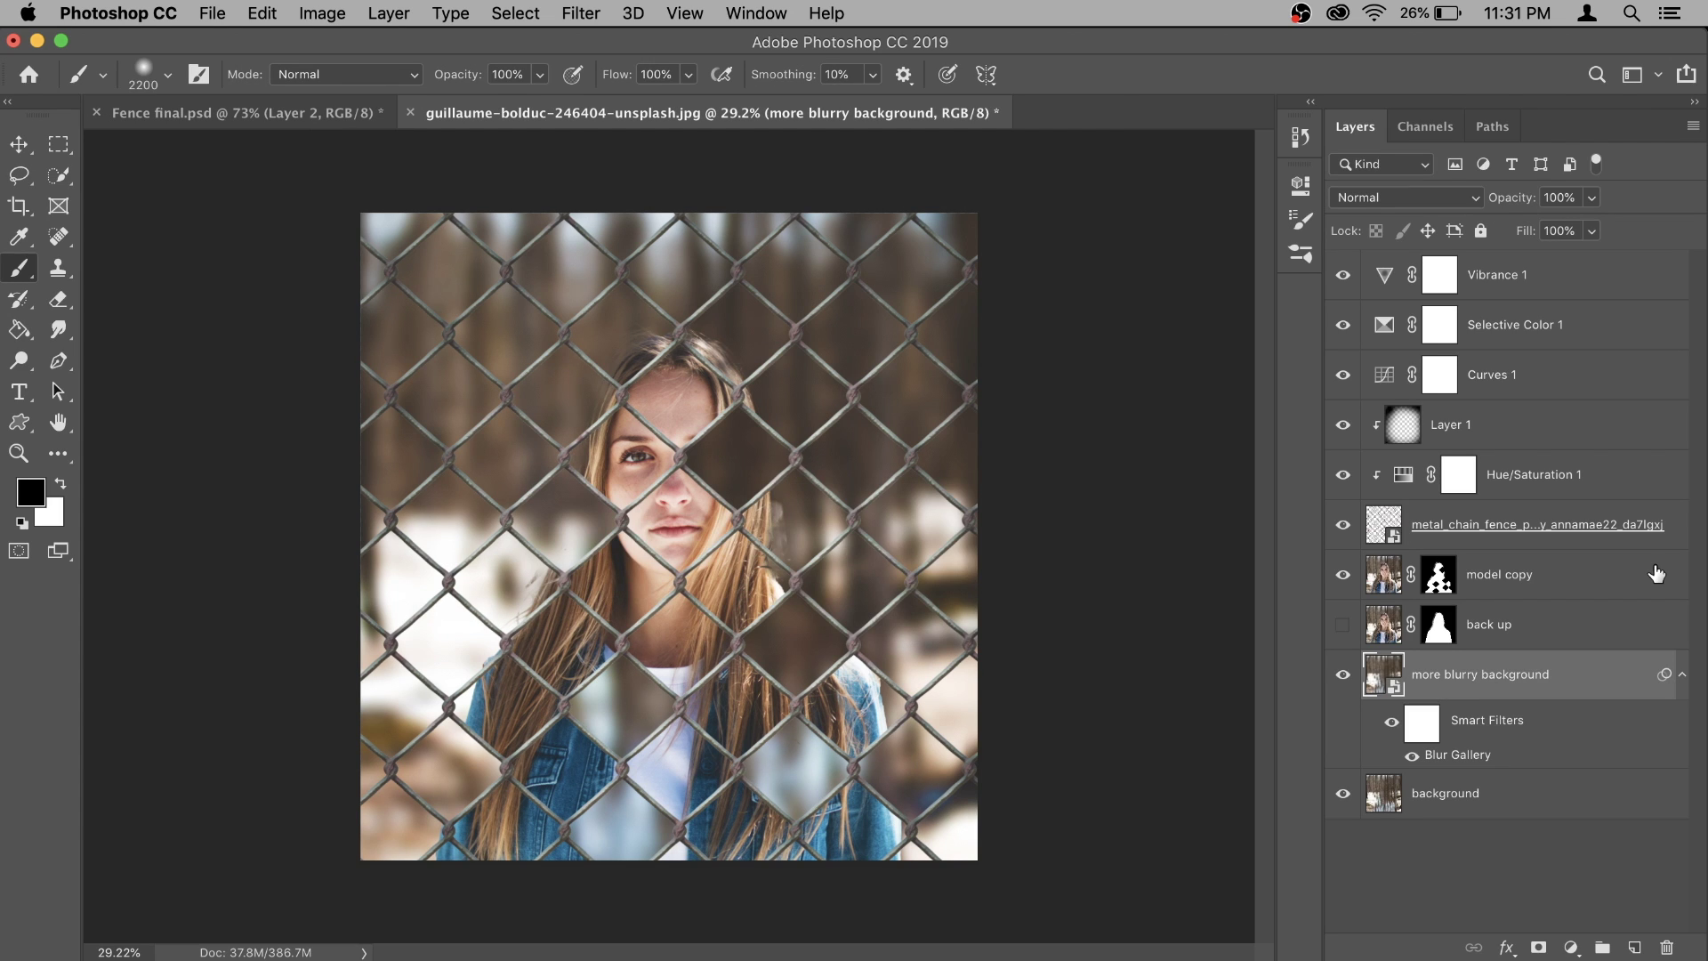